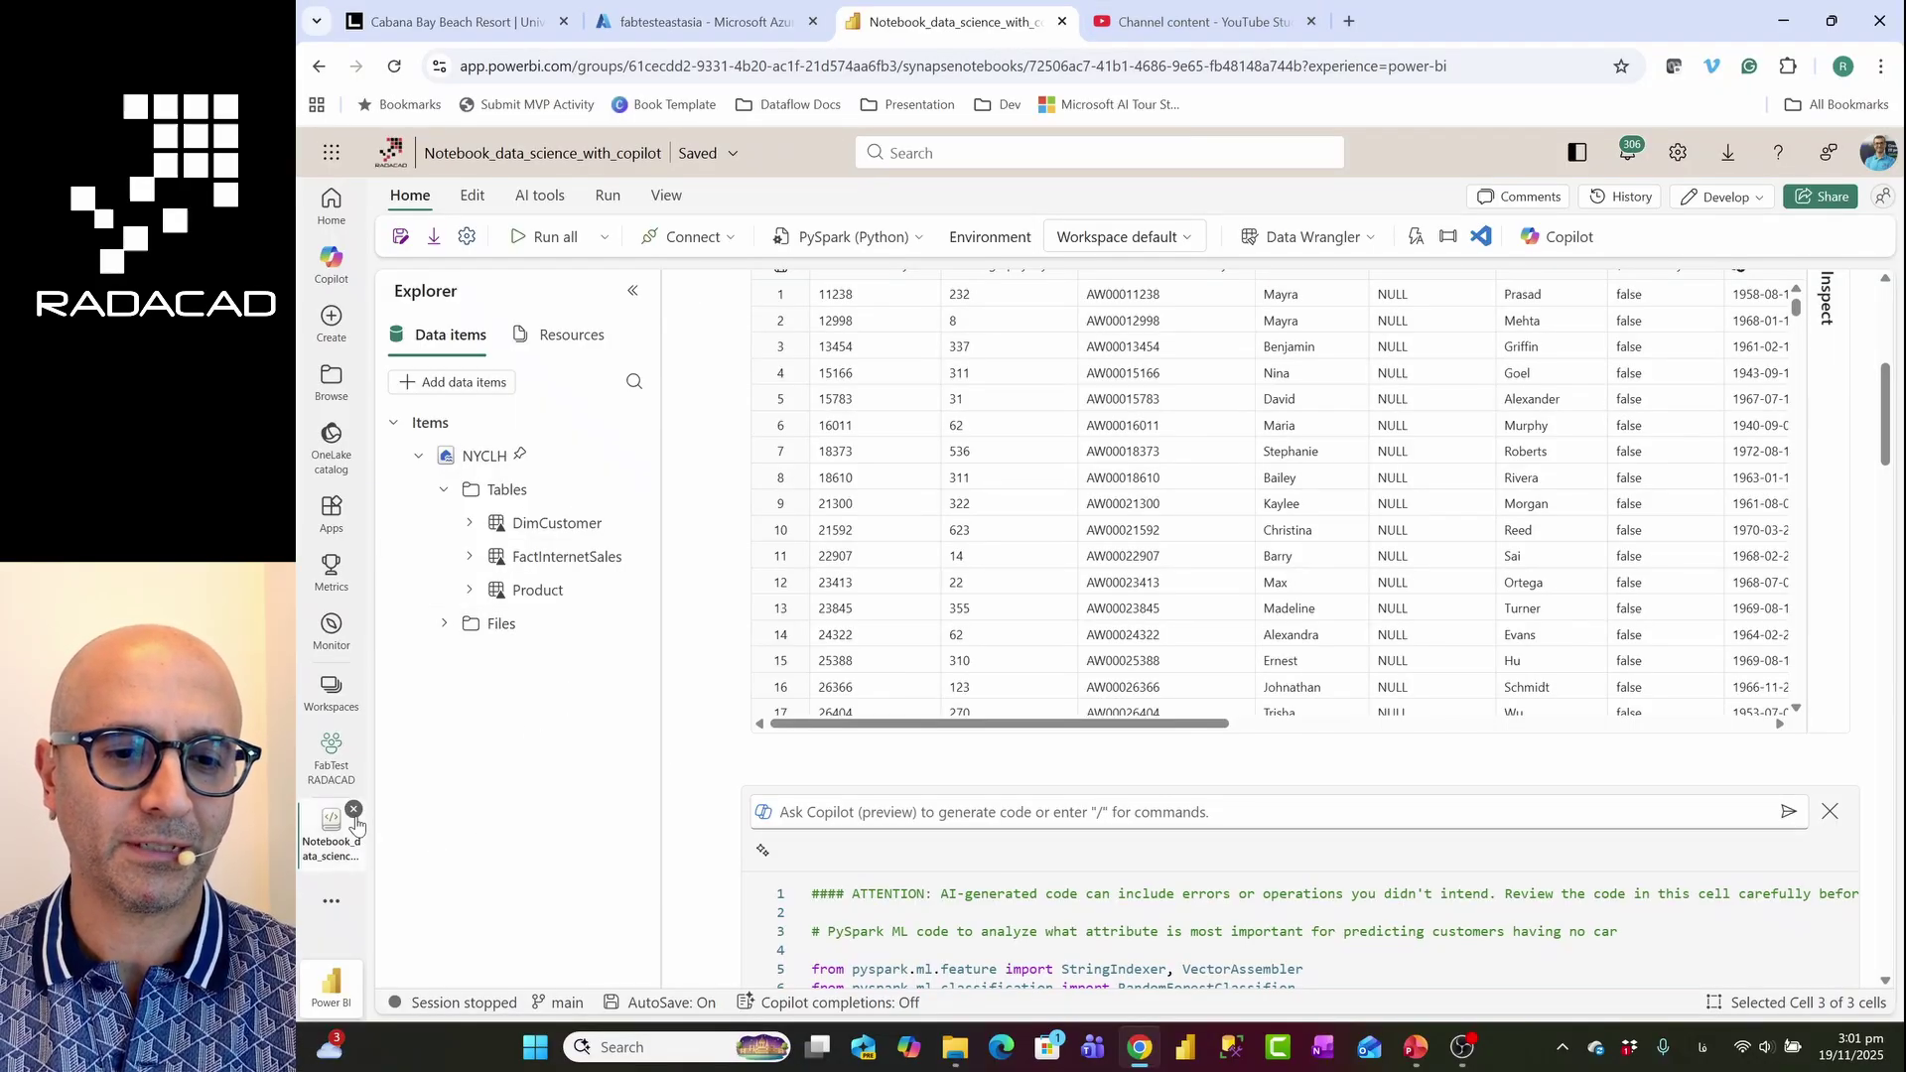
From the FabTest RADACAD workspace, start a new Notebook item by filtering item types for 'notebook'
left_click(353, 809)
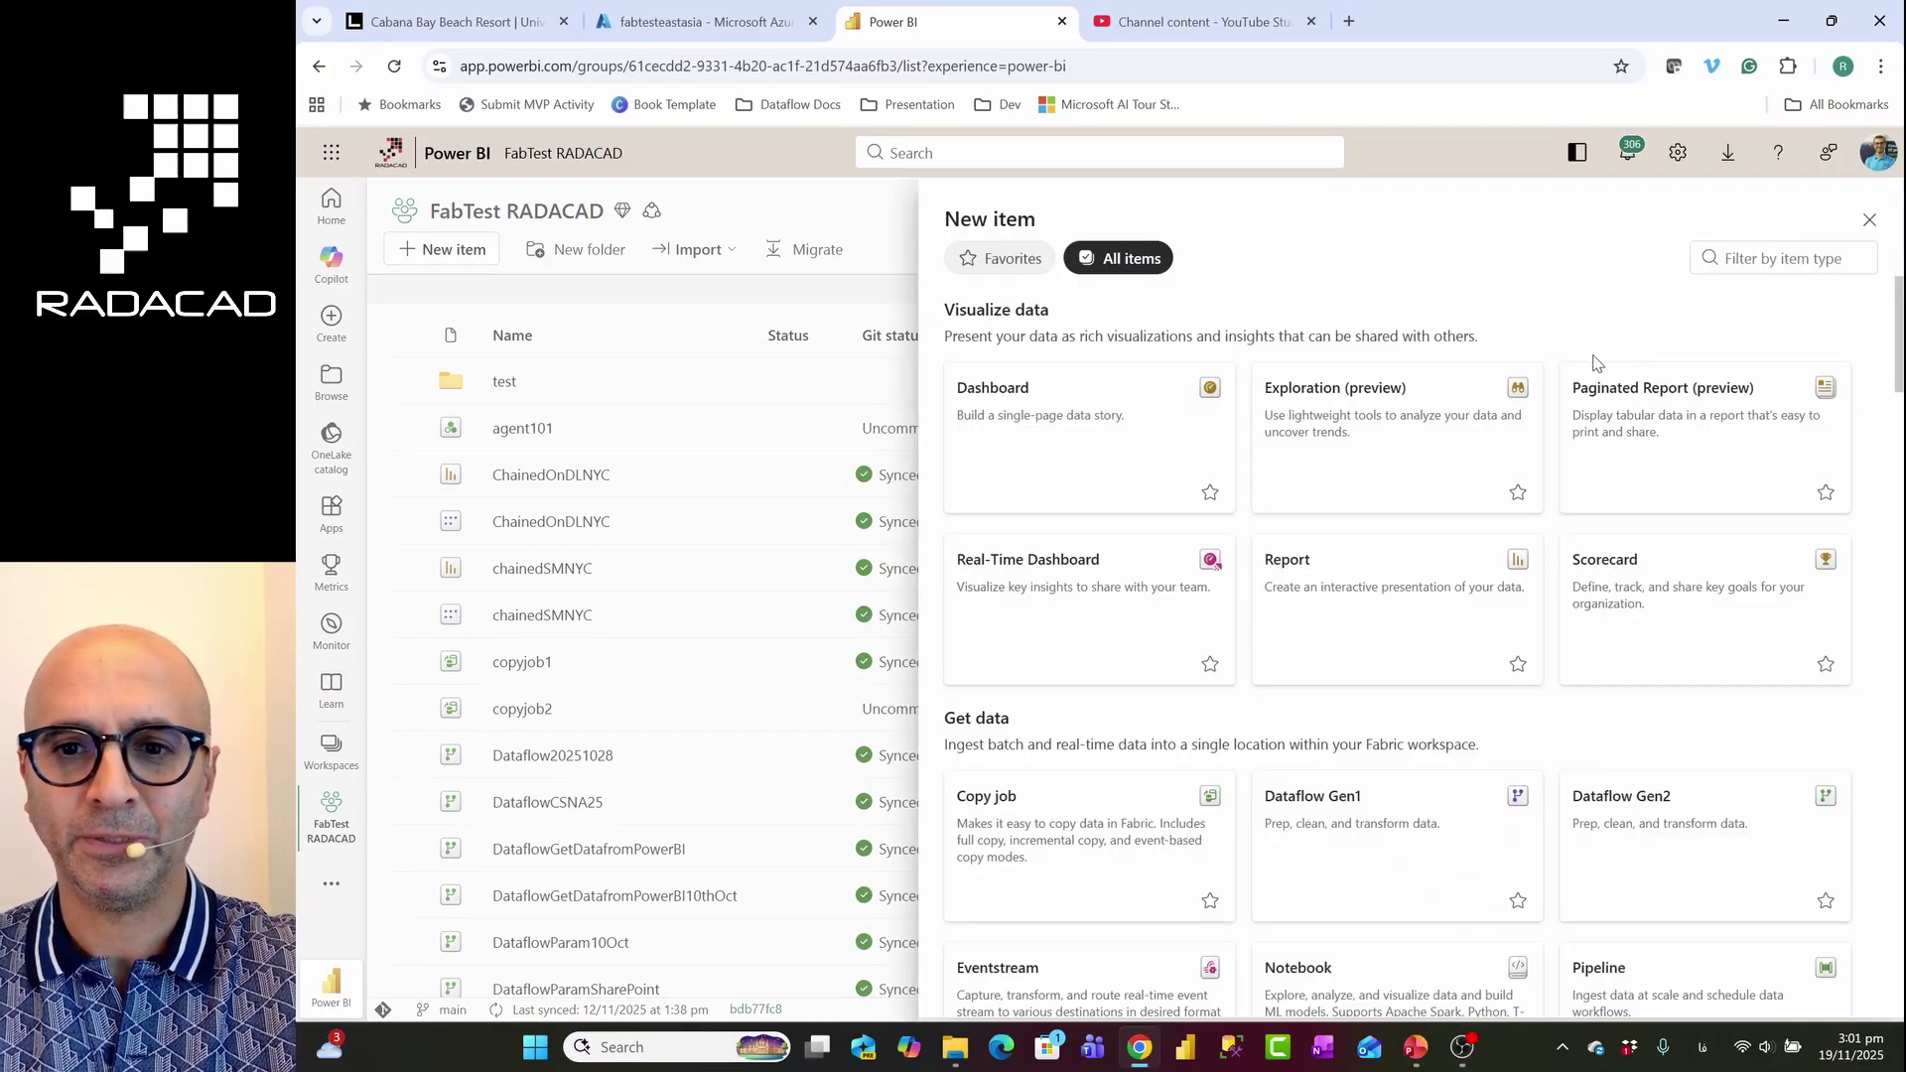
left_click(1817, 263)
type(".note")
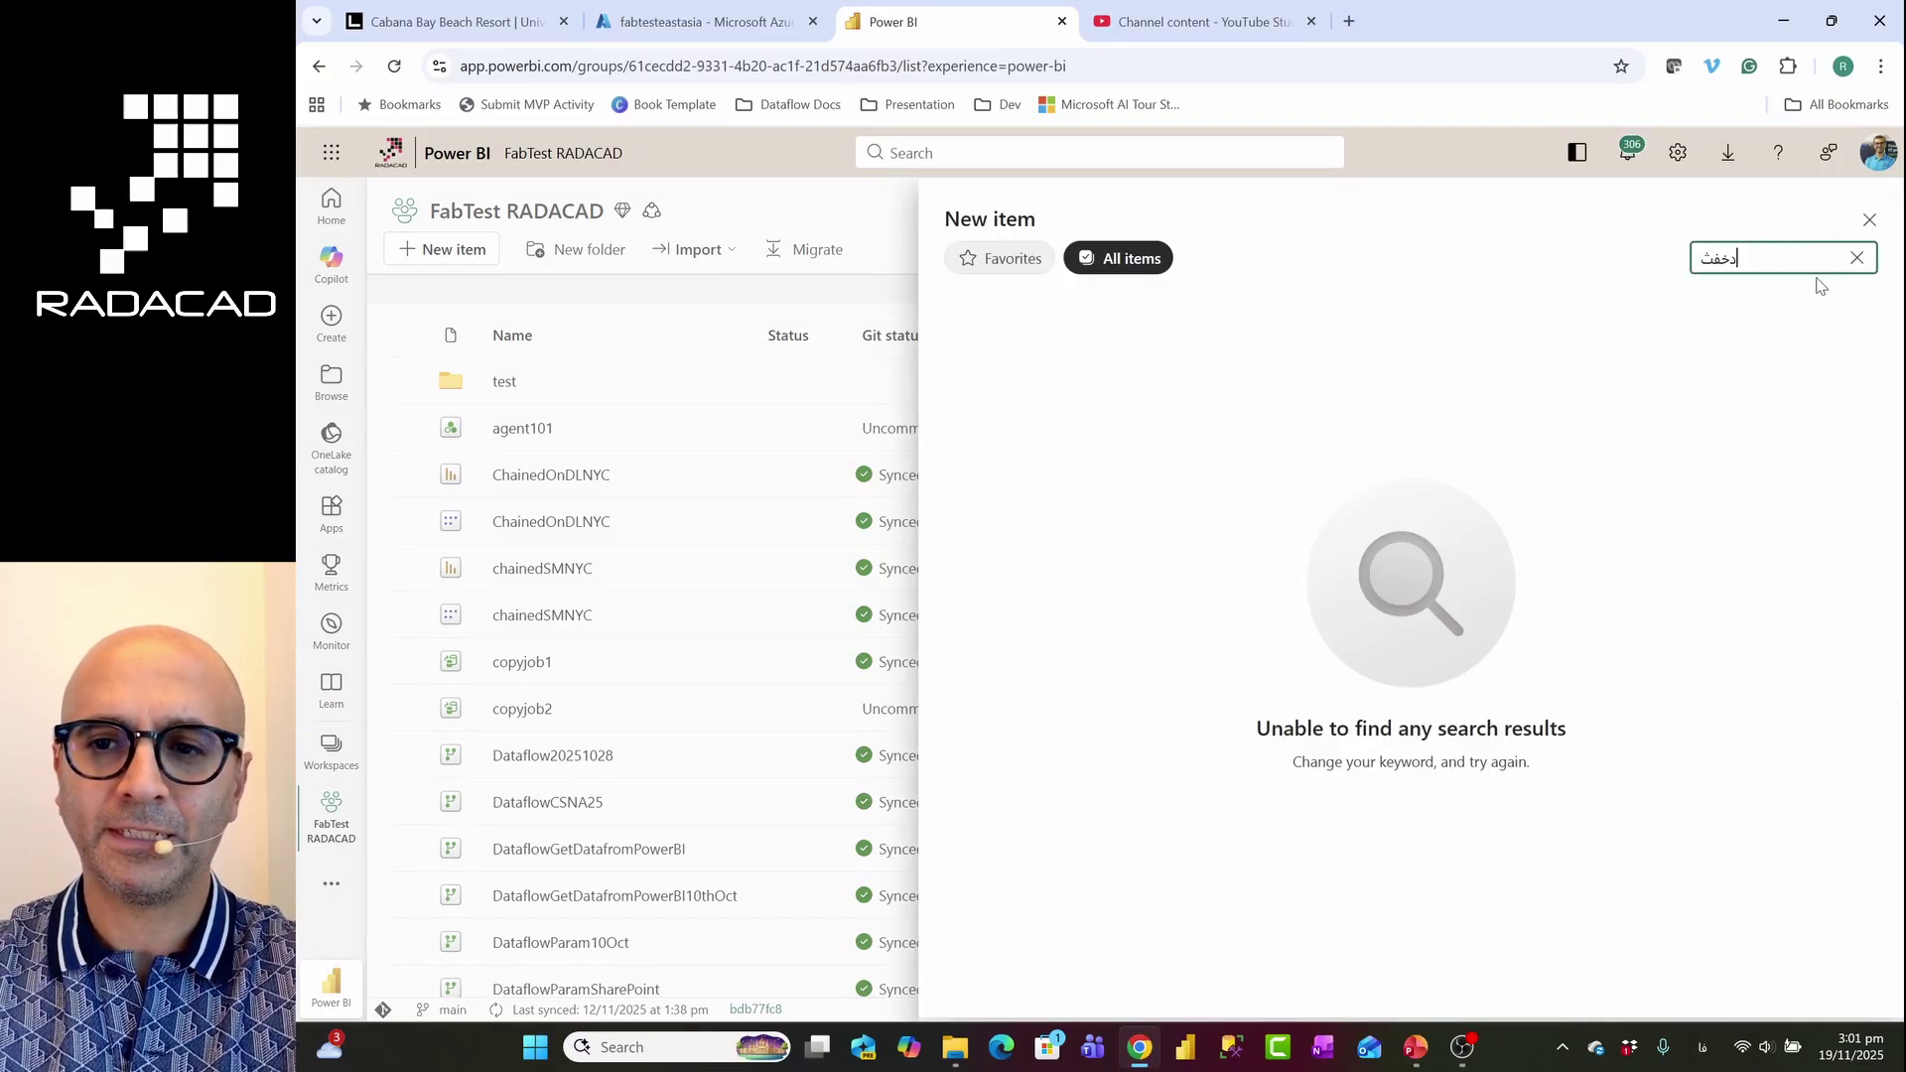
key("BackSpace")
key("BackSpace")
key("BackSpace")
key("BackSpace")
key("BackSpace")
type("notebo")
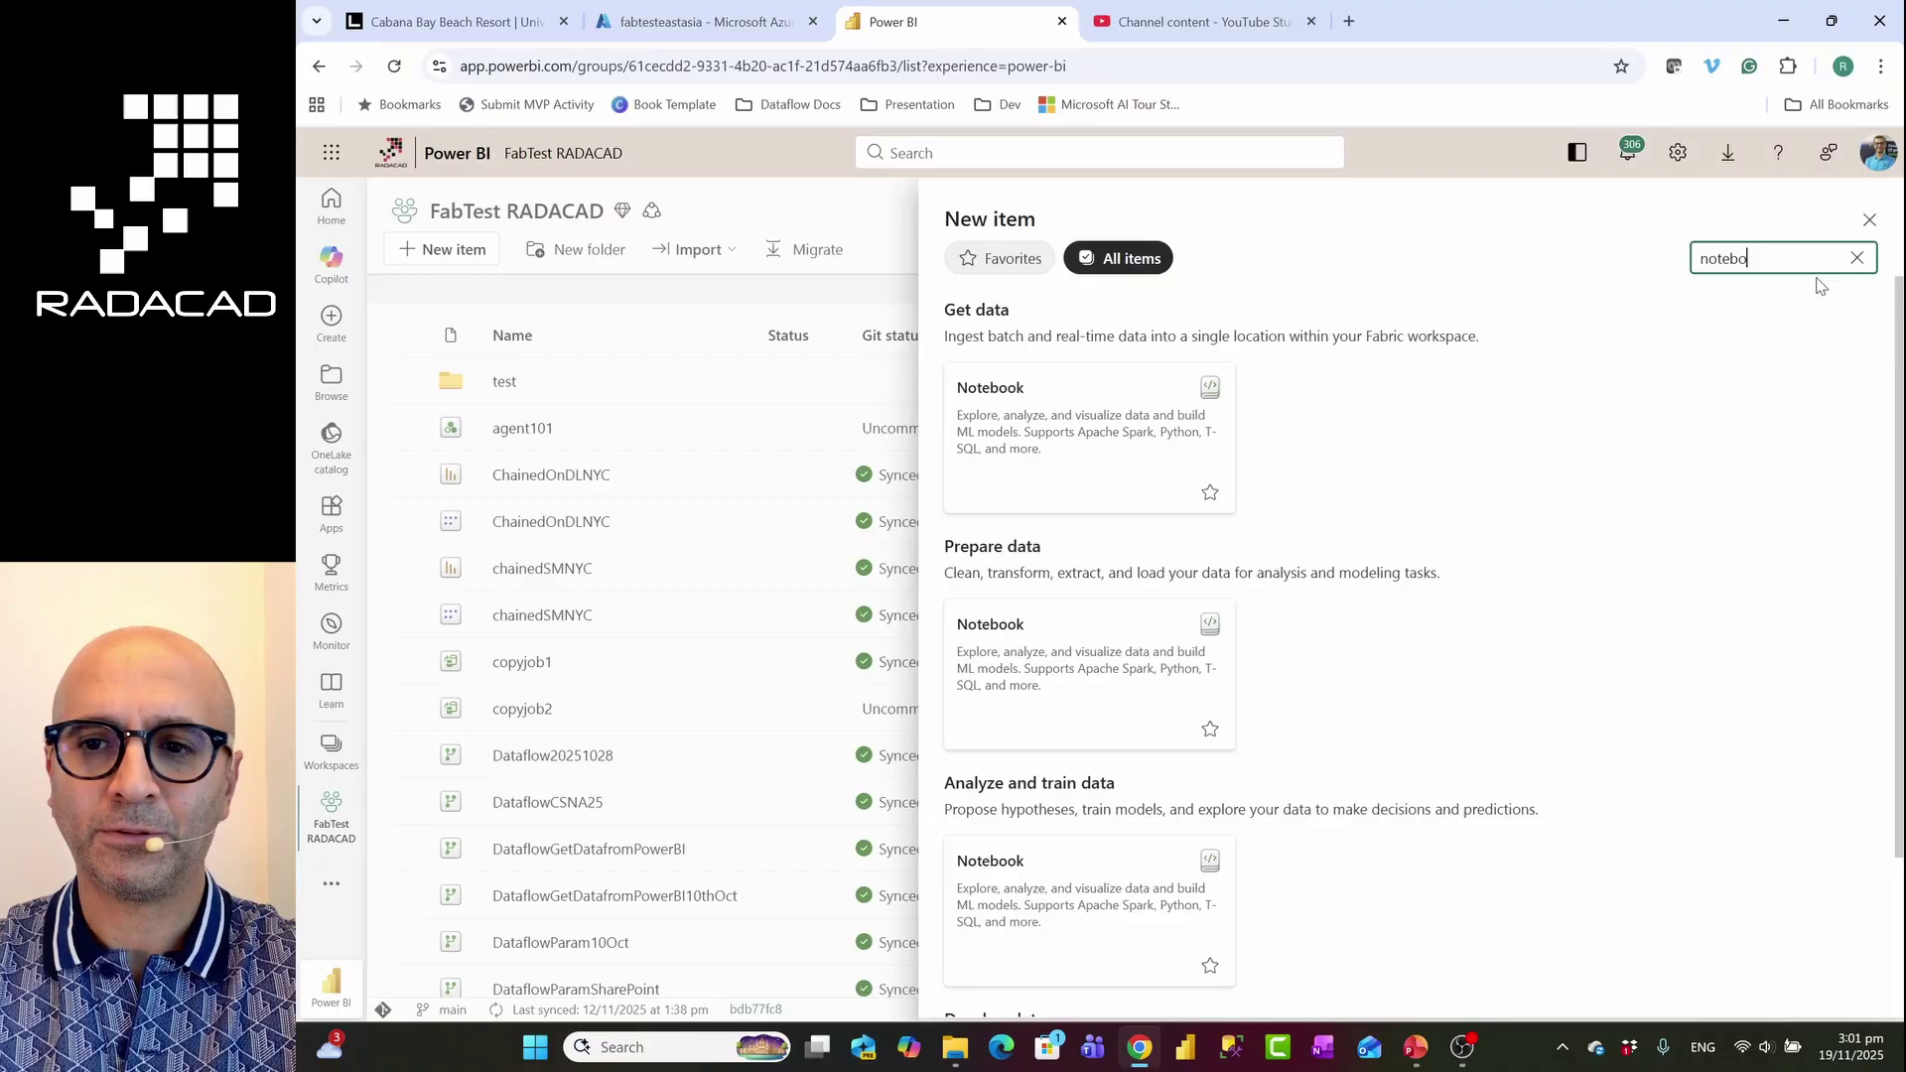
left_click(1120, 411)
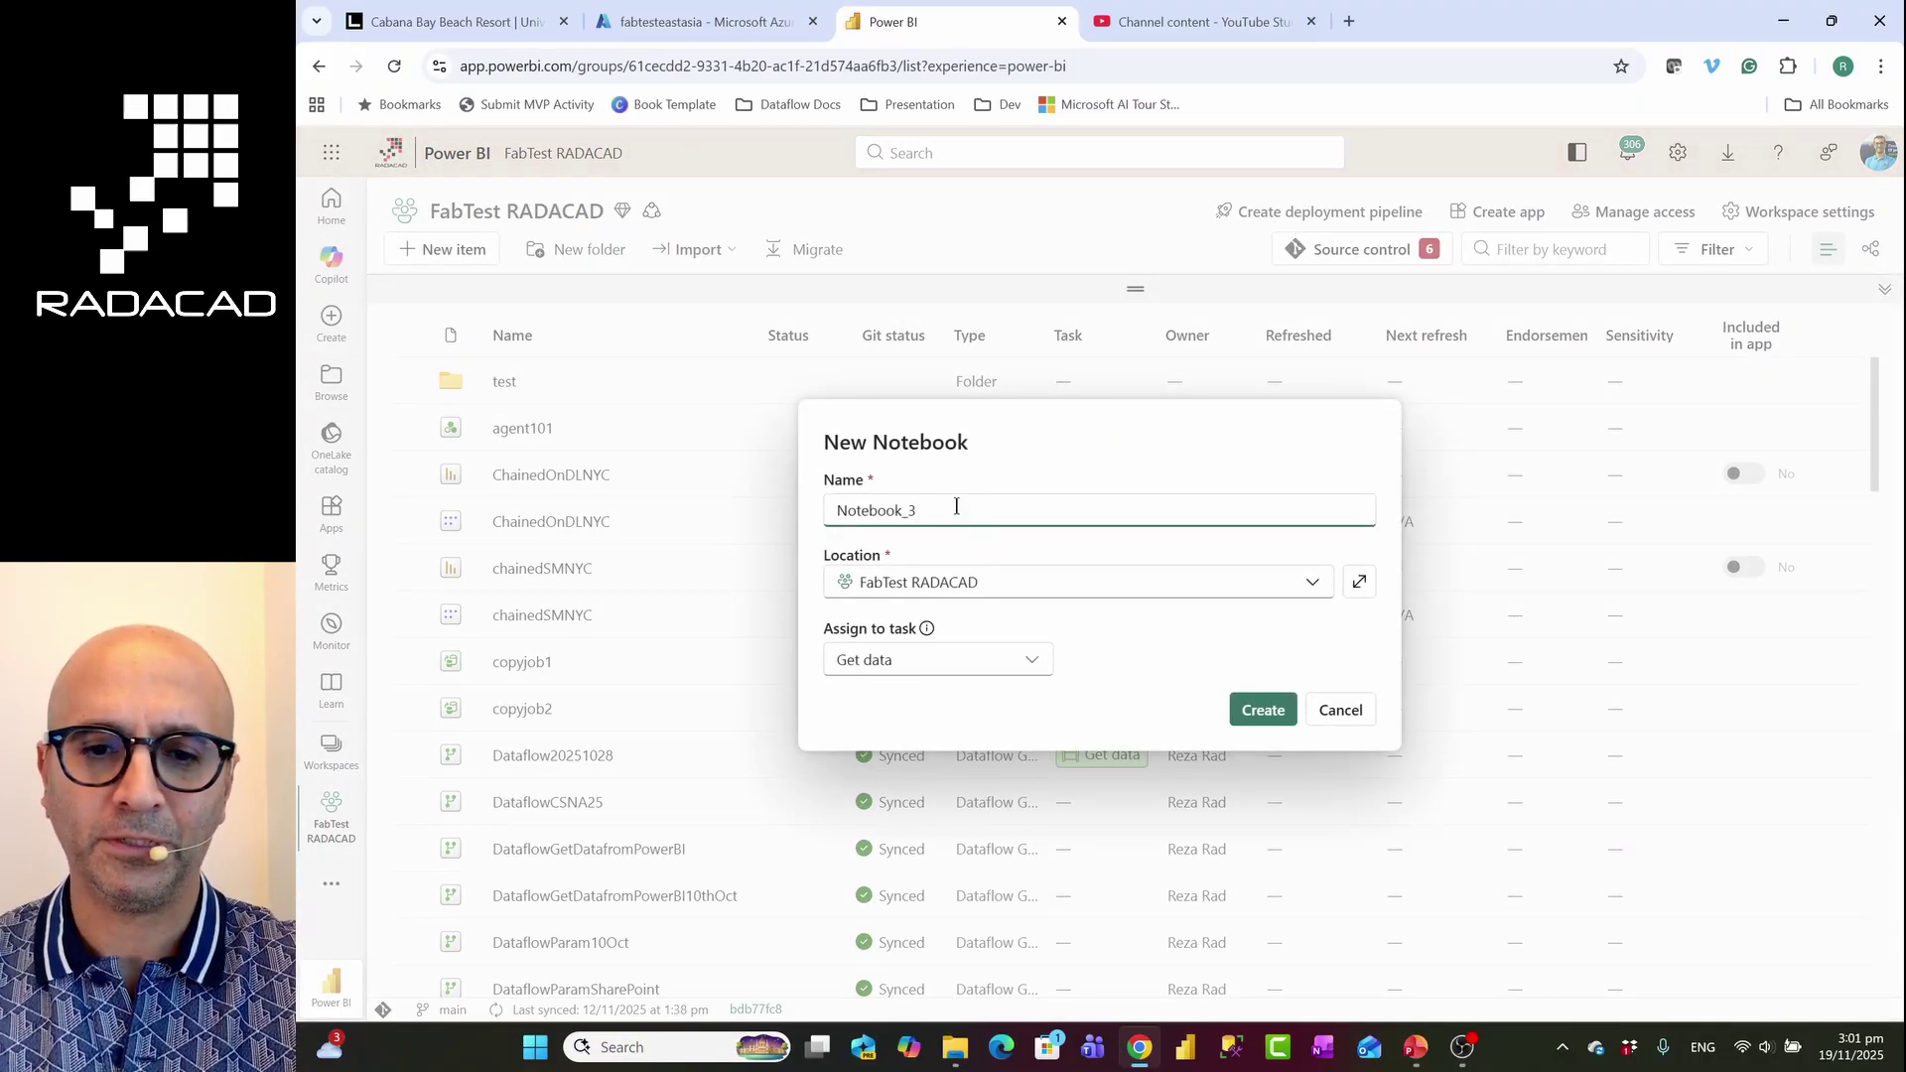
Create Notebook_3, connect the existing NYCLH lakehouse, and expand its Tables folder
left_click(1263, 711)
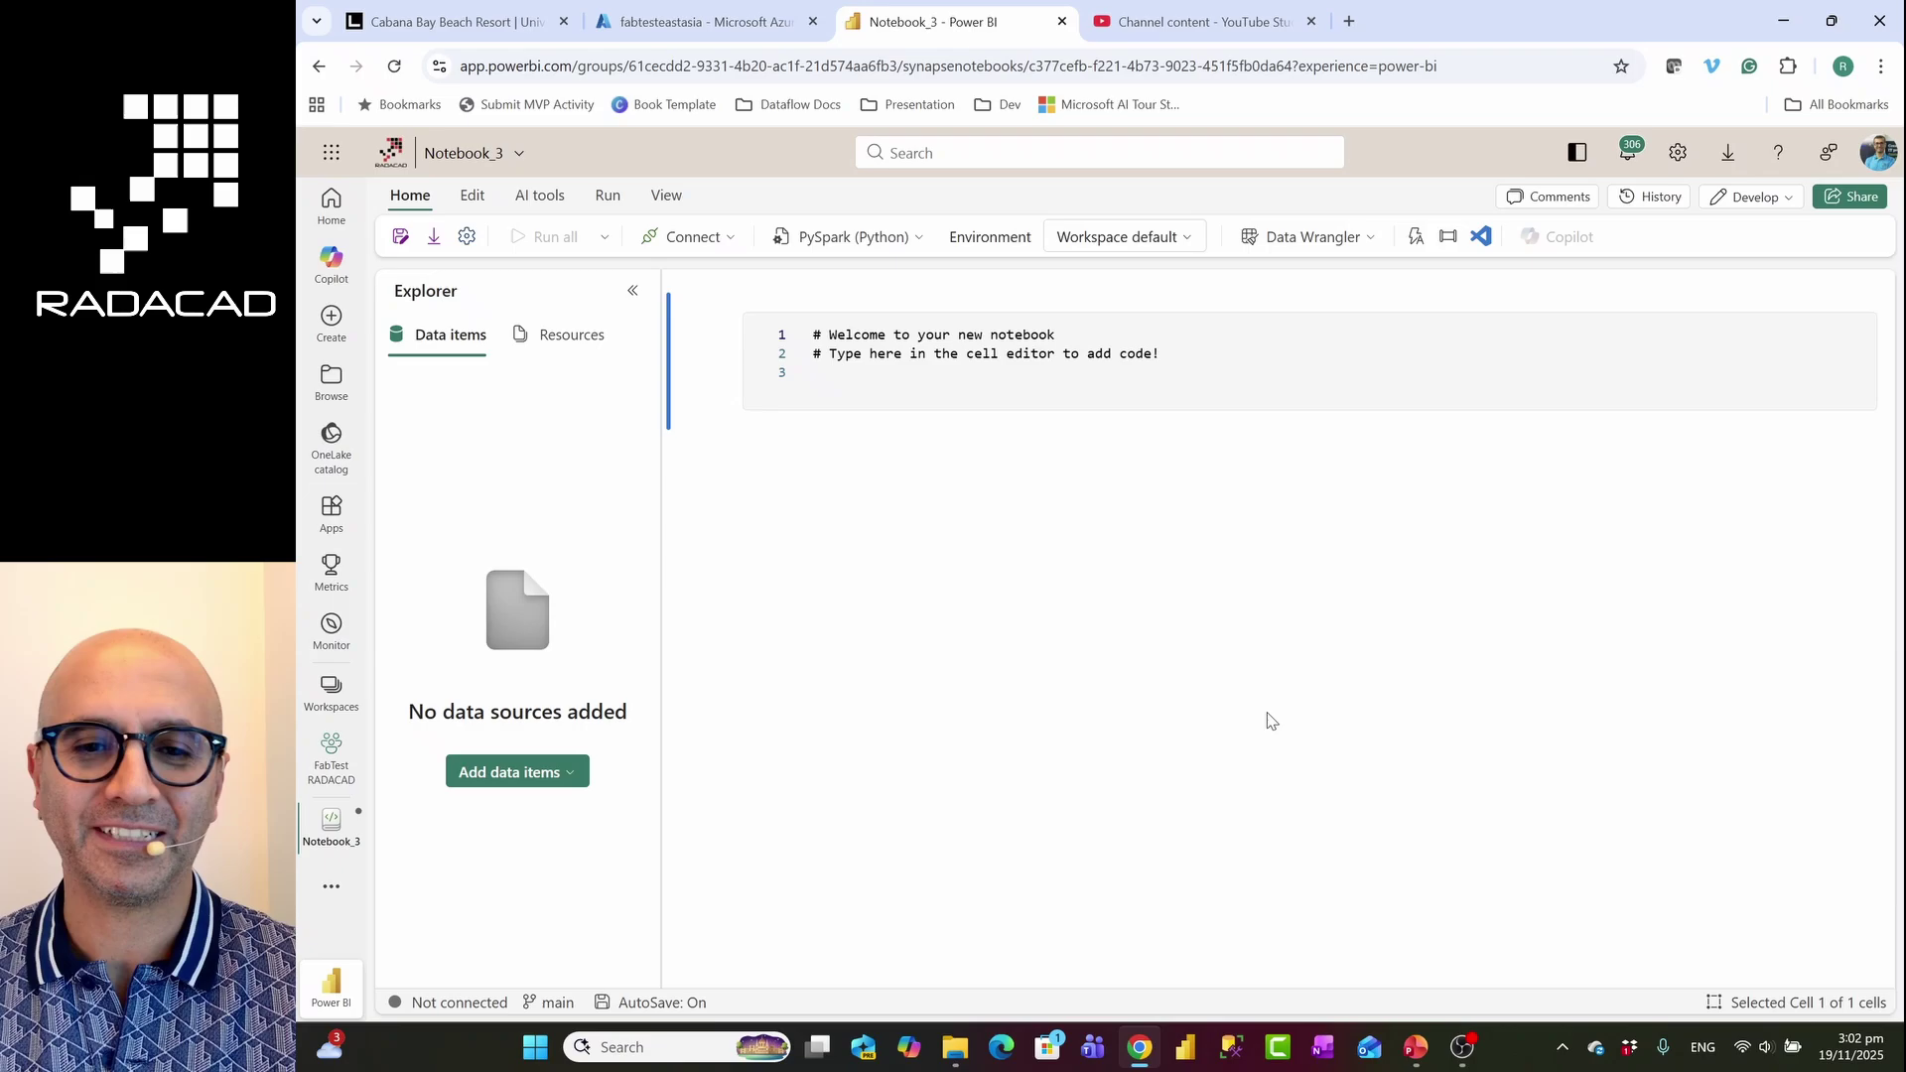
left_click(556, 778)
left_click(547, 851)
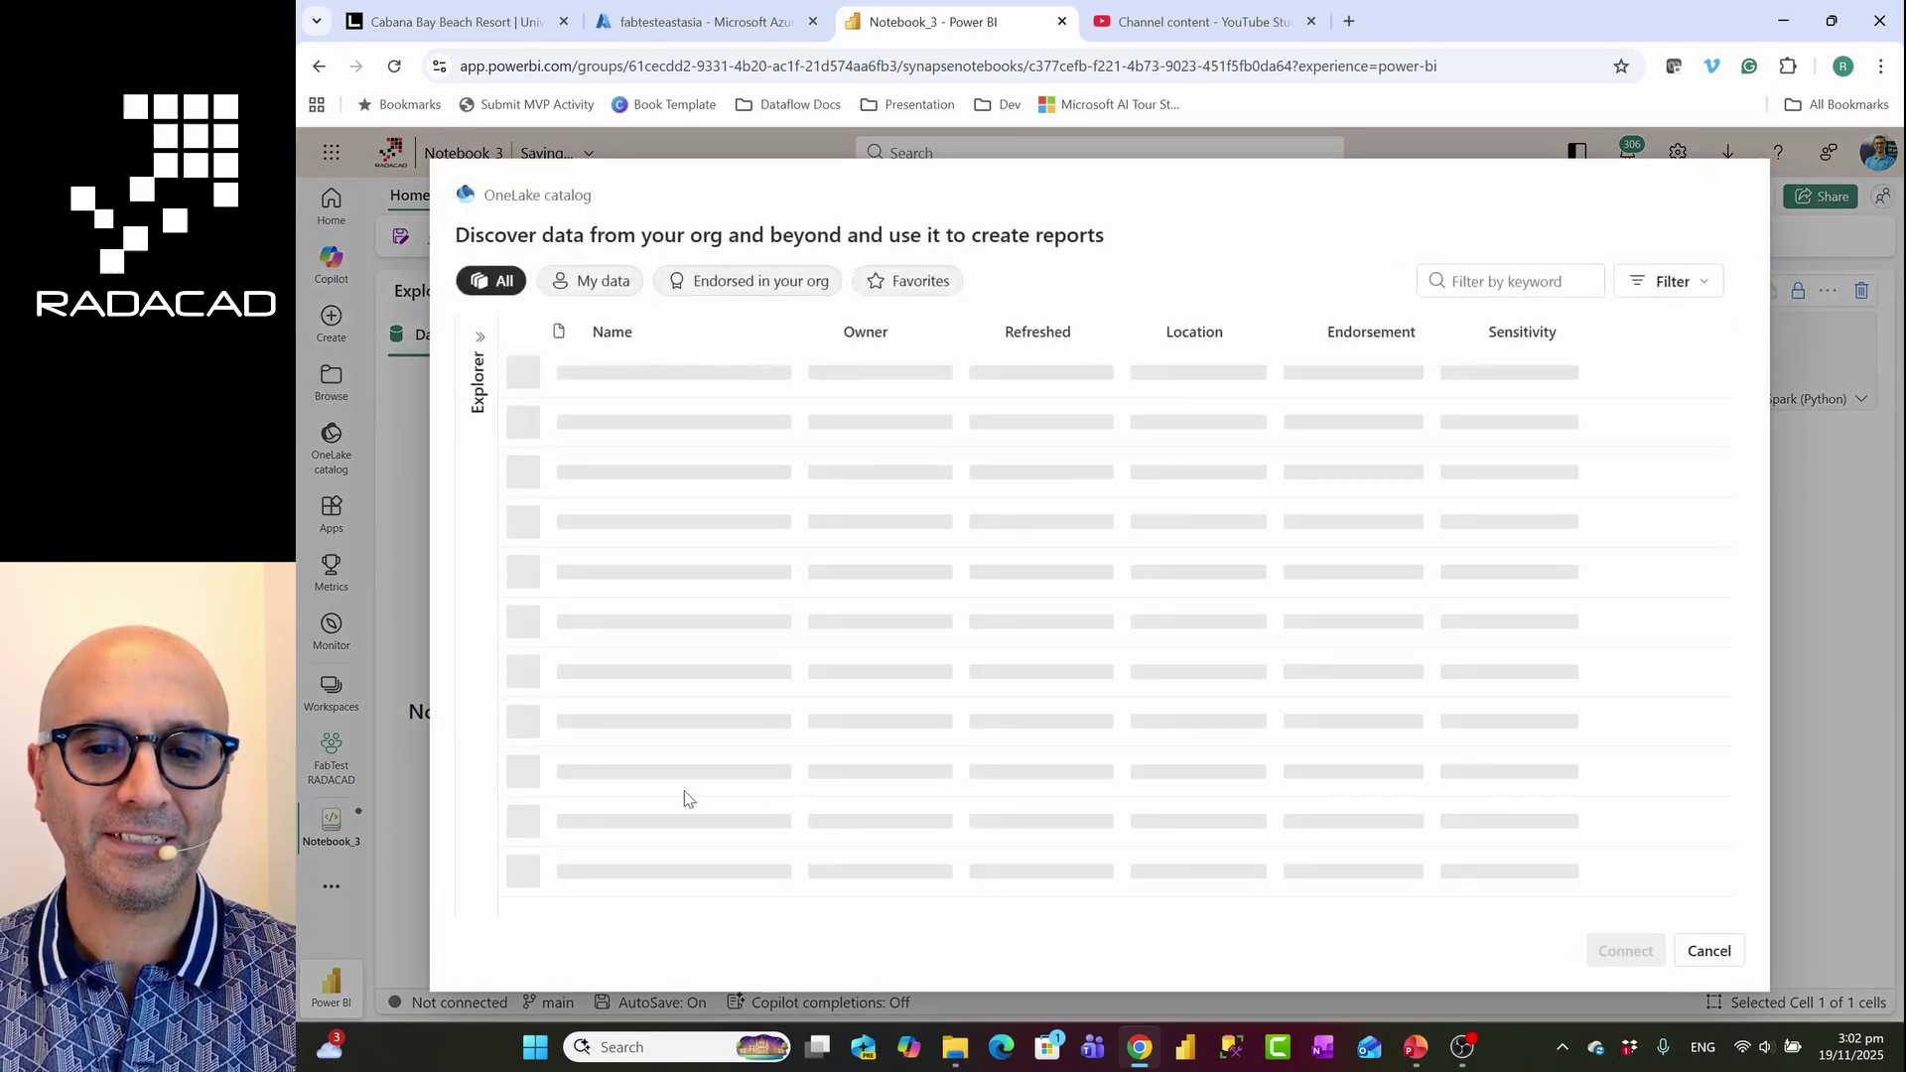
left_click(519, 373)
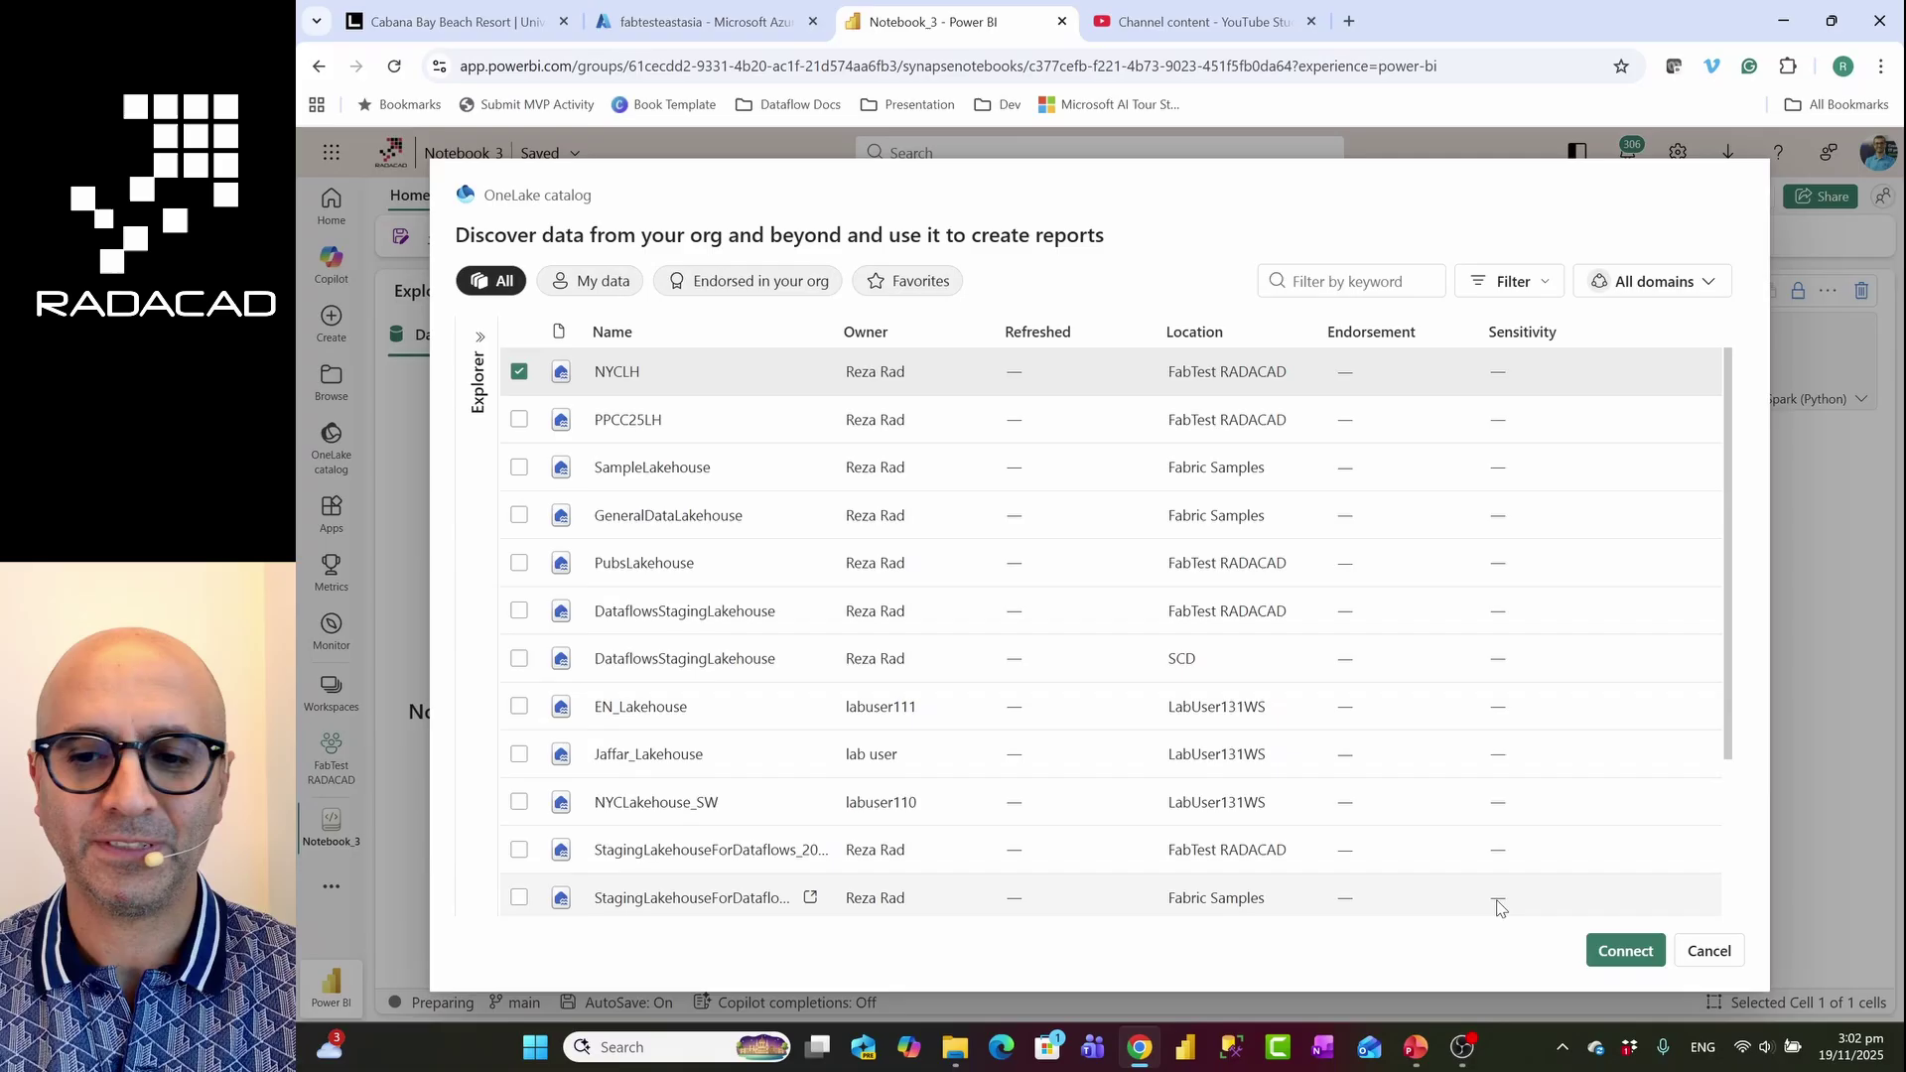
left_click(1625, 950)
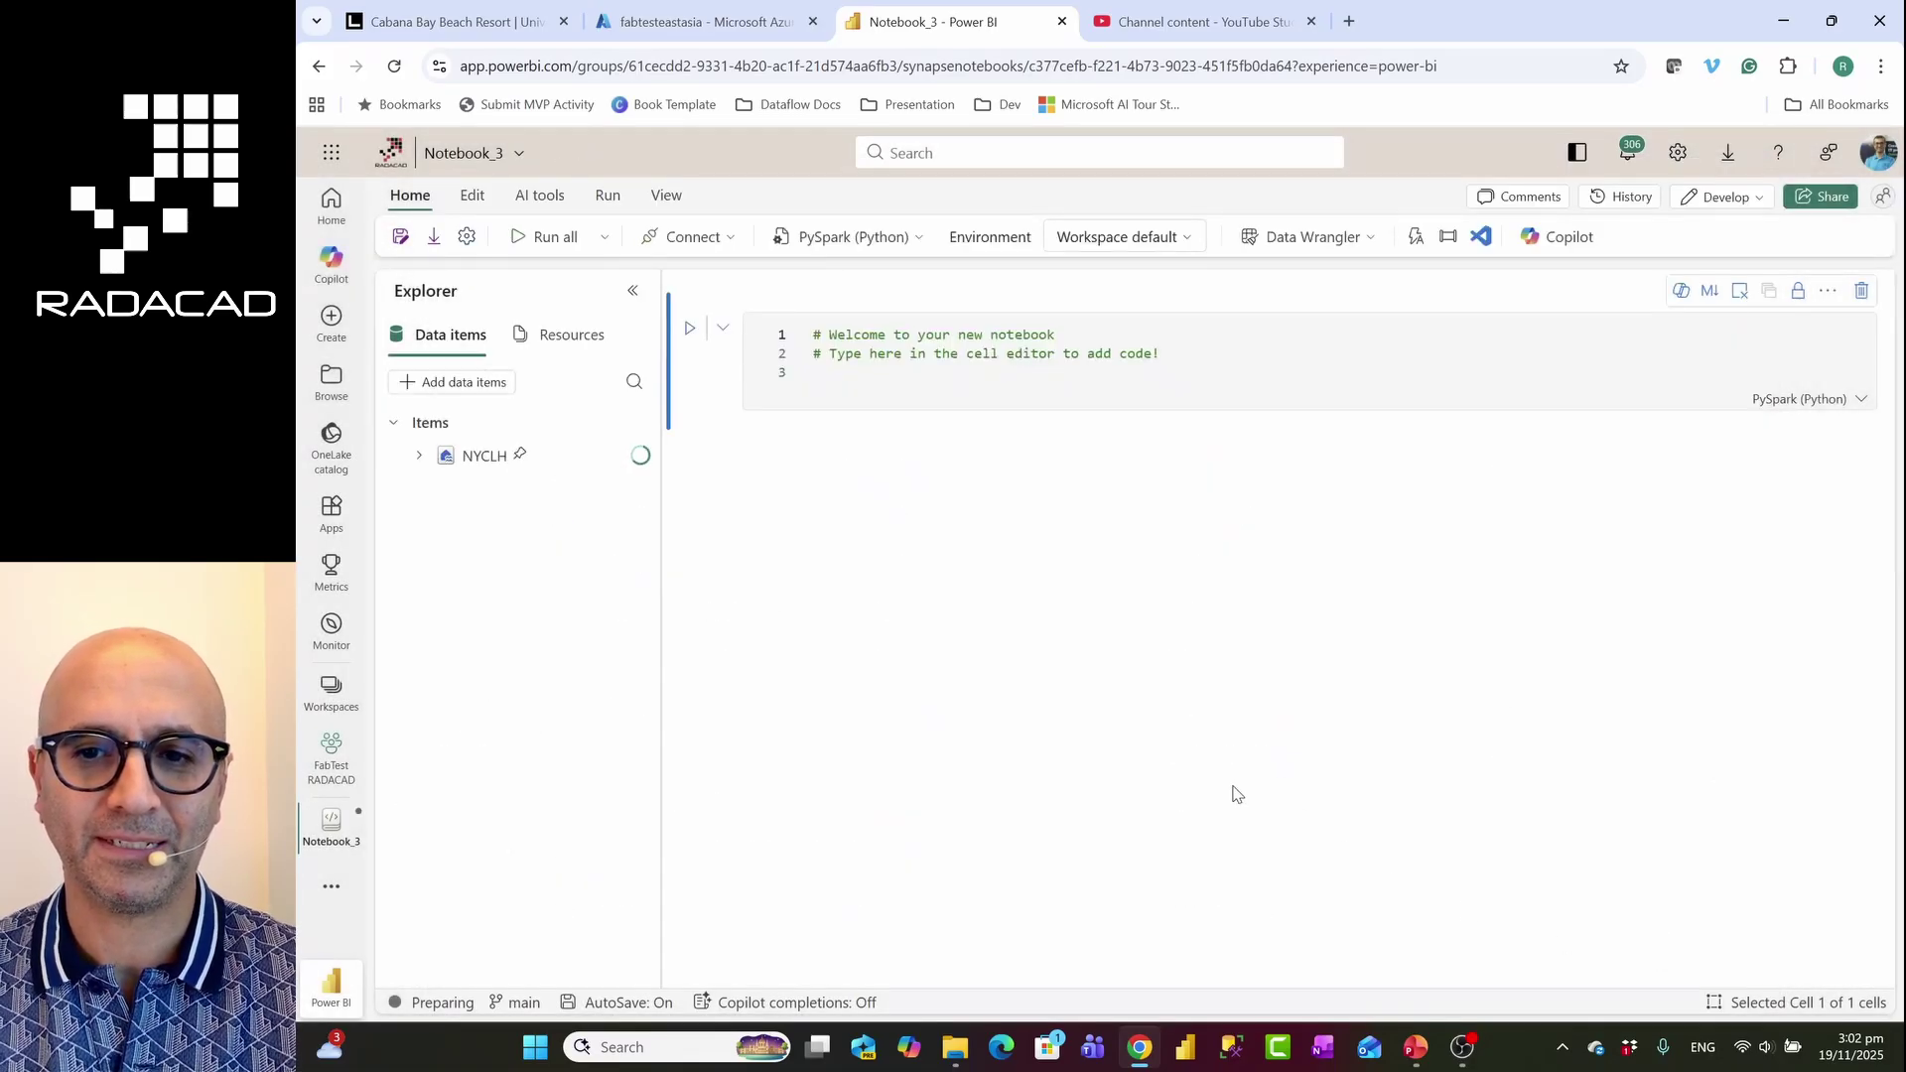
left_click(419, 457)
left_click(445, 491)
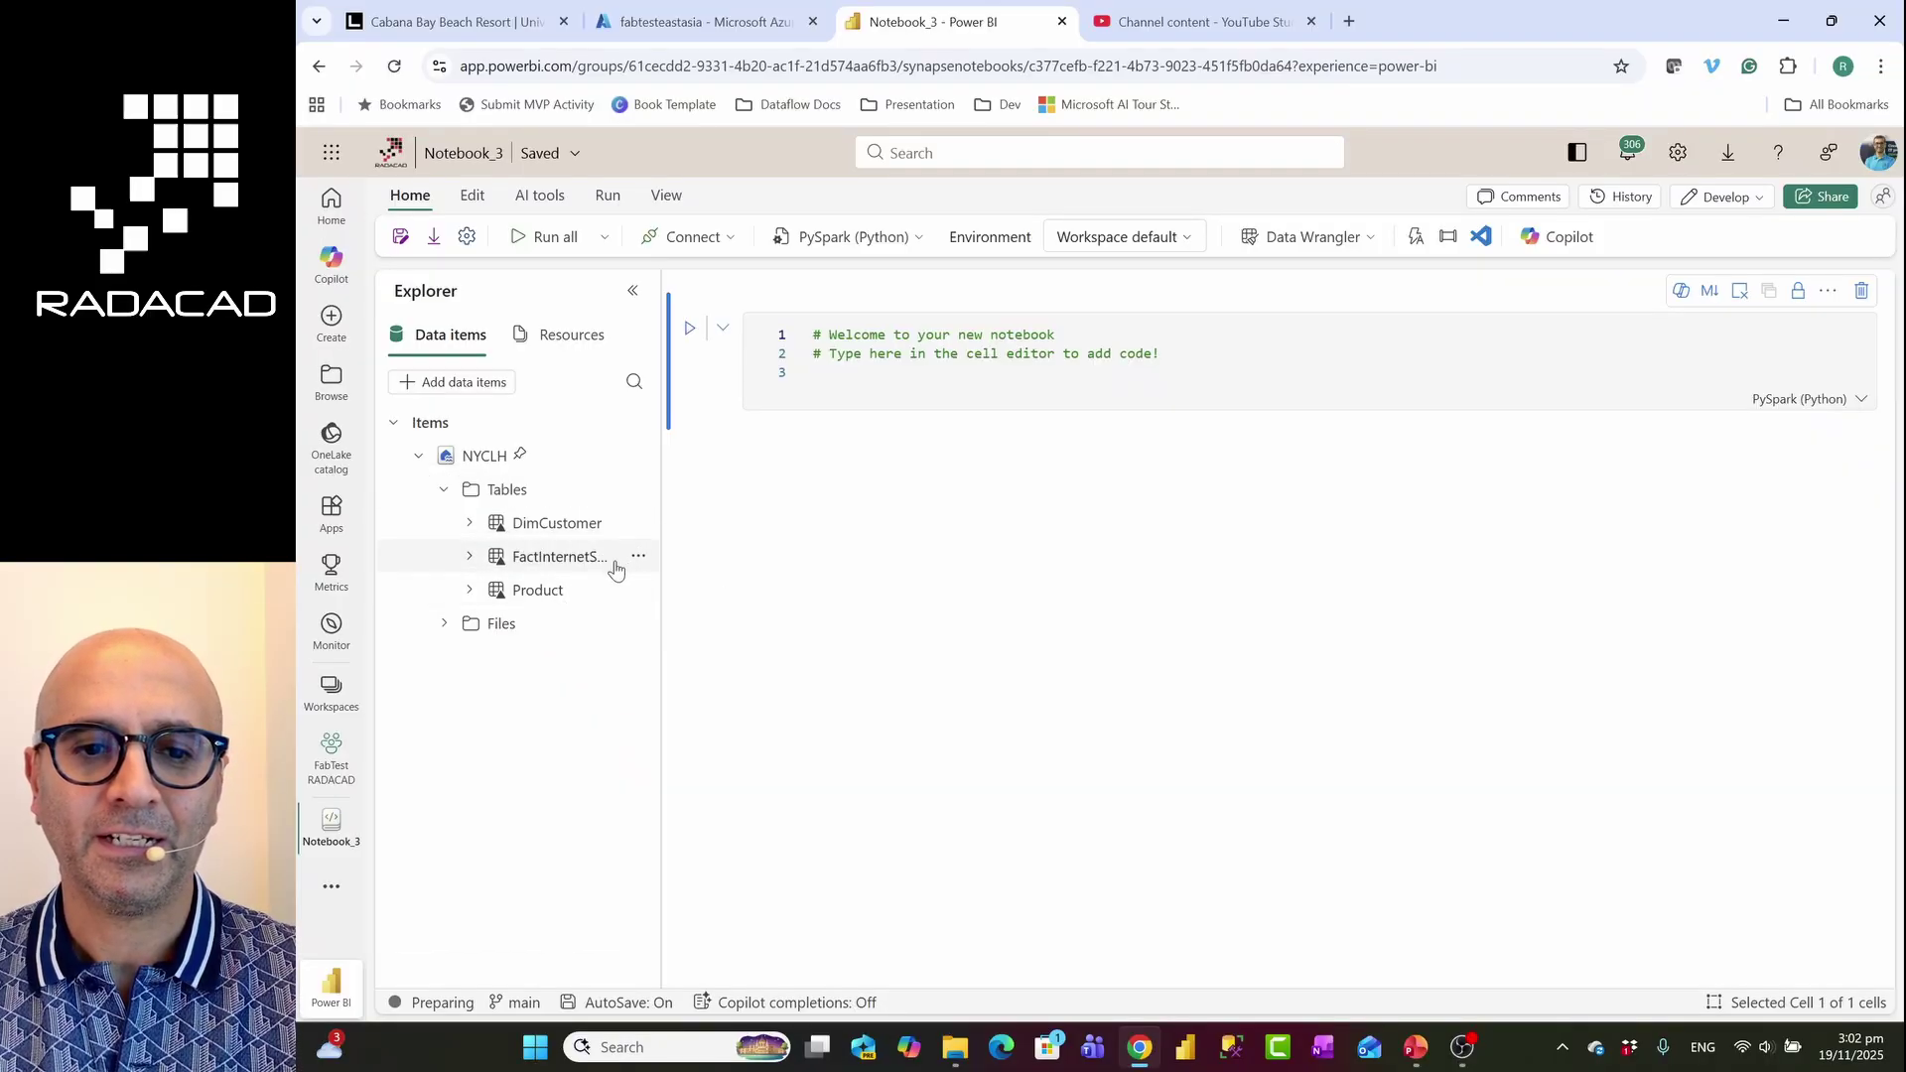
Check the cell language list, briefly open the Copilot pane, and select the starter cell comments
left_click(1864, 401)
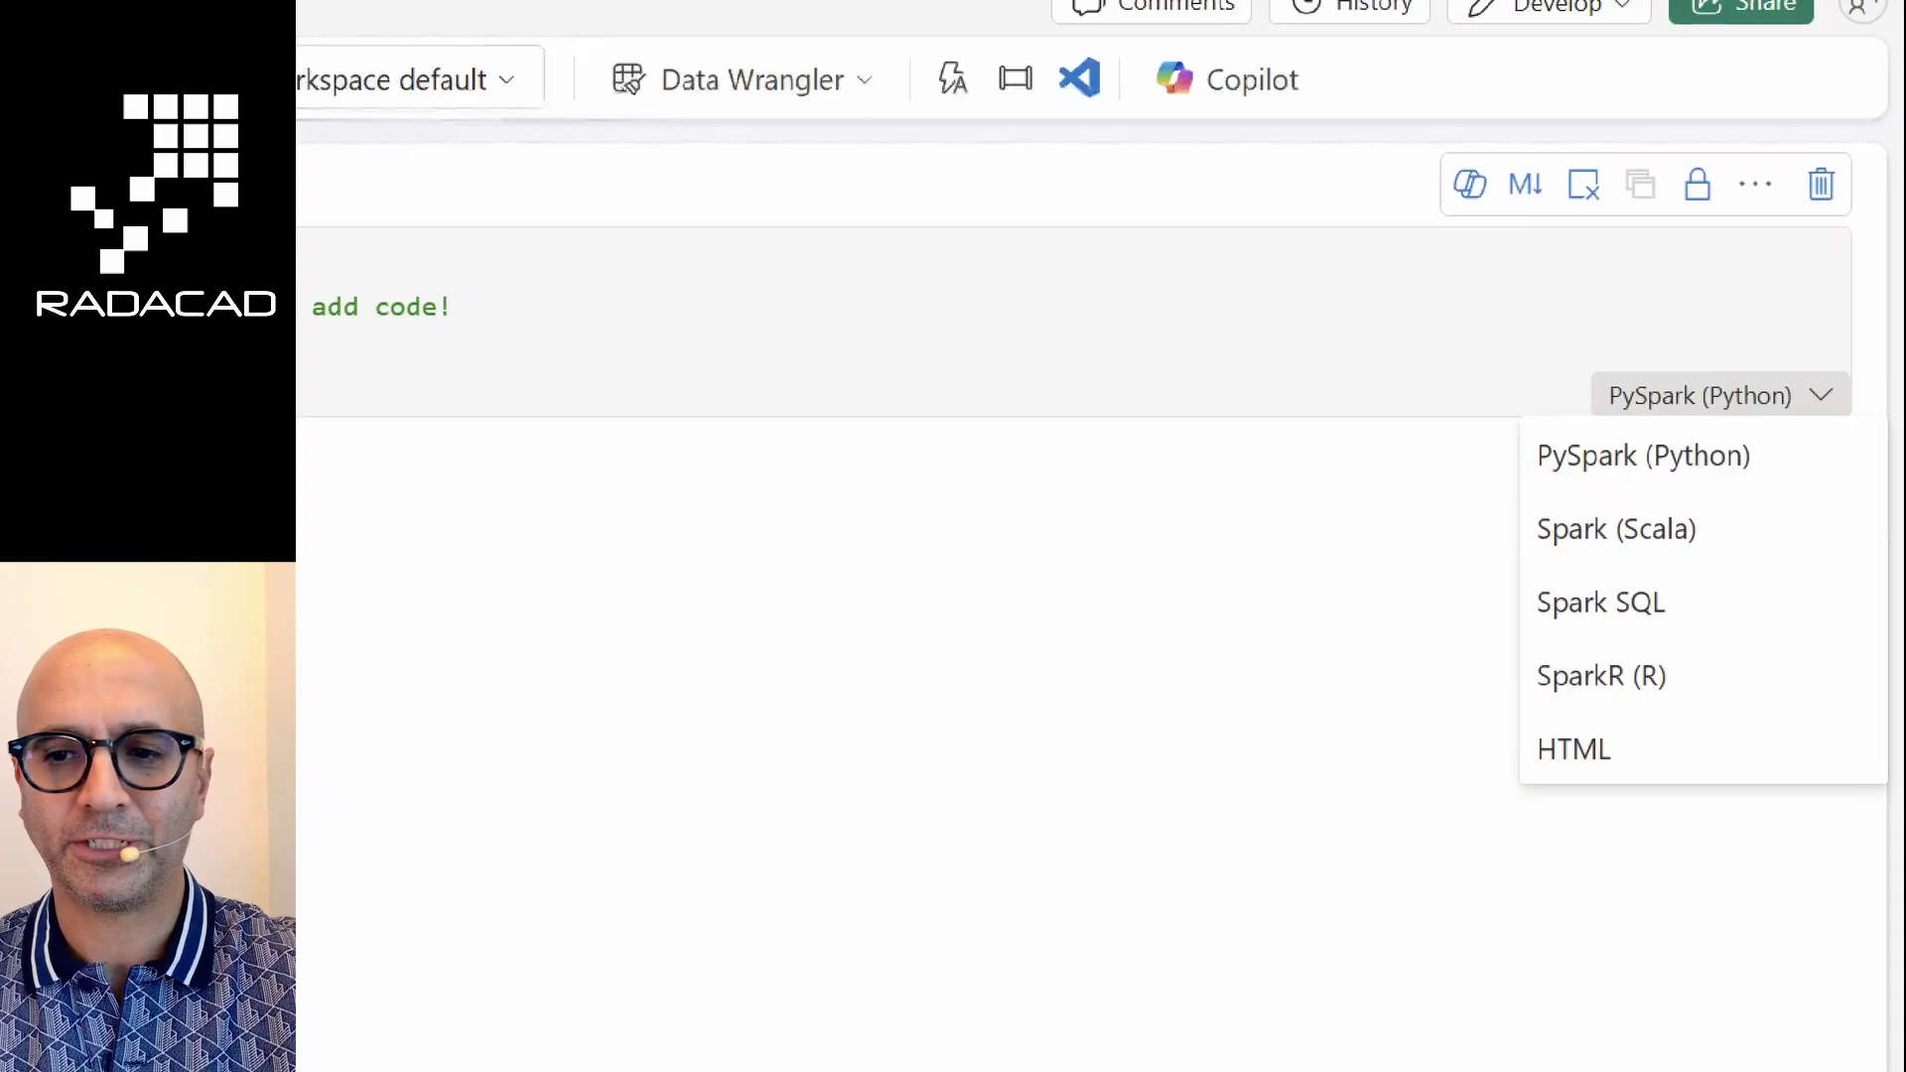
left_click_drag(1705, 413, 1812, 570)
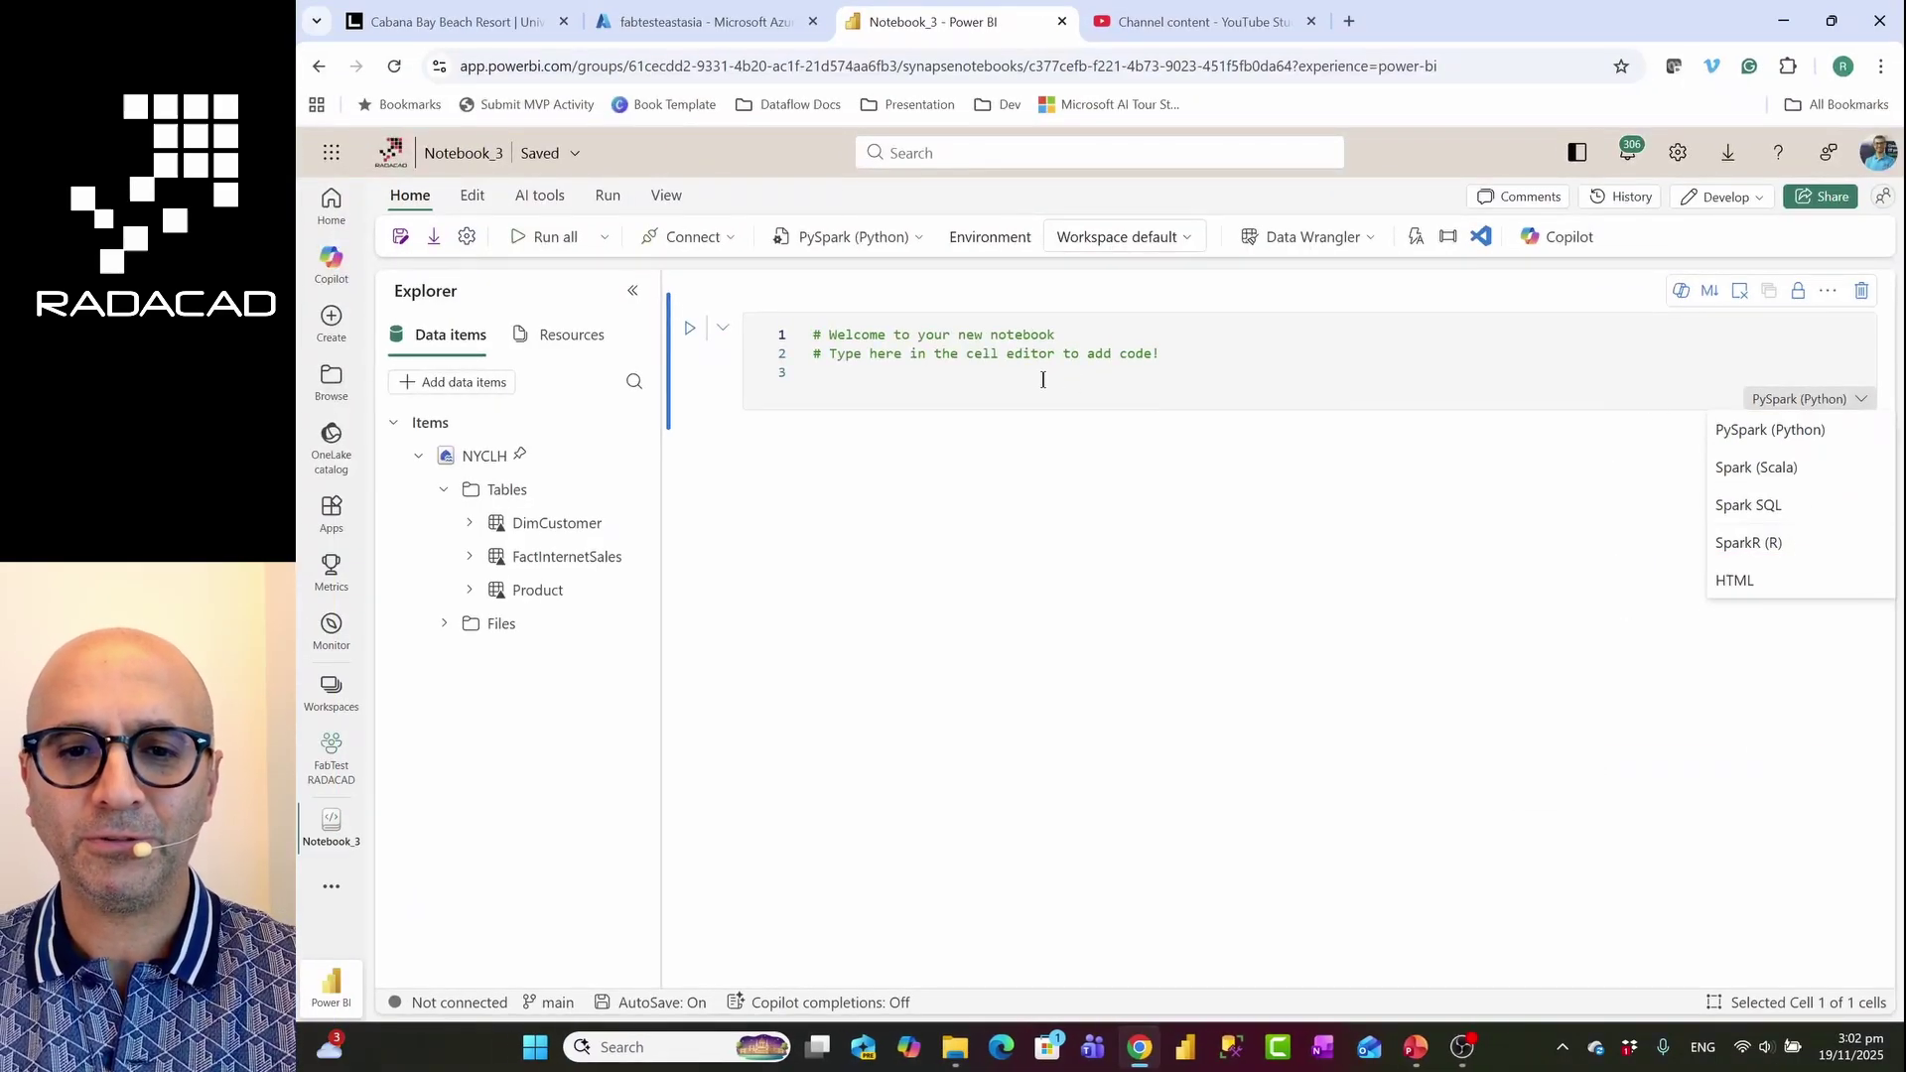
left_click(1043, 380)
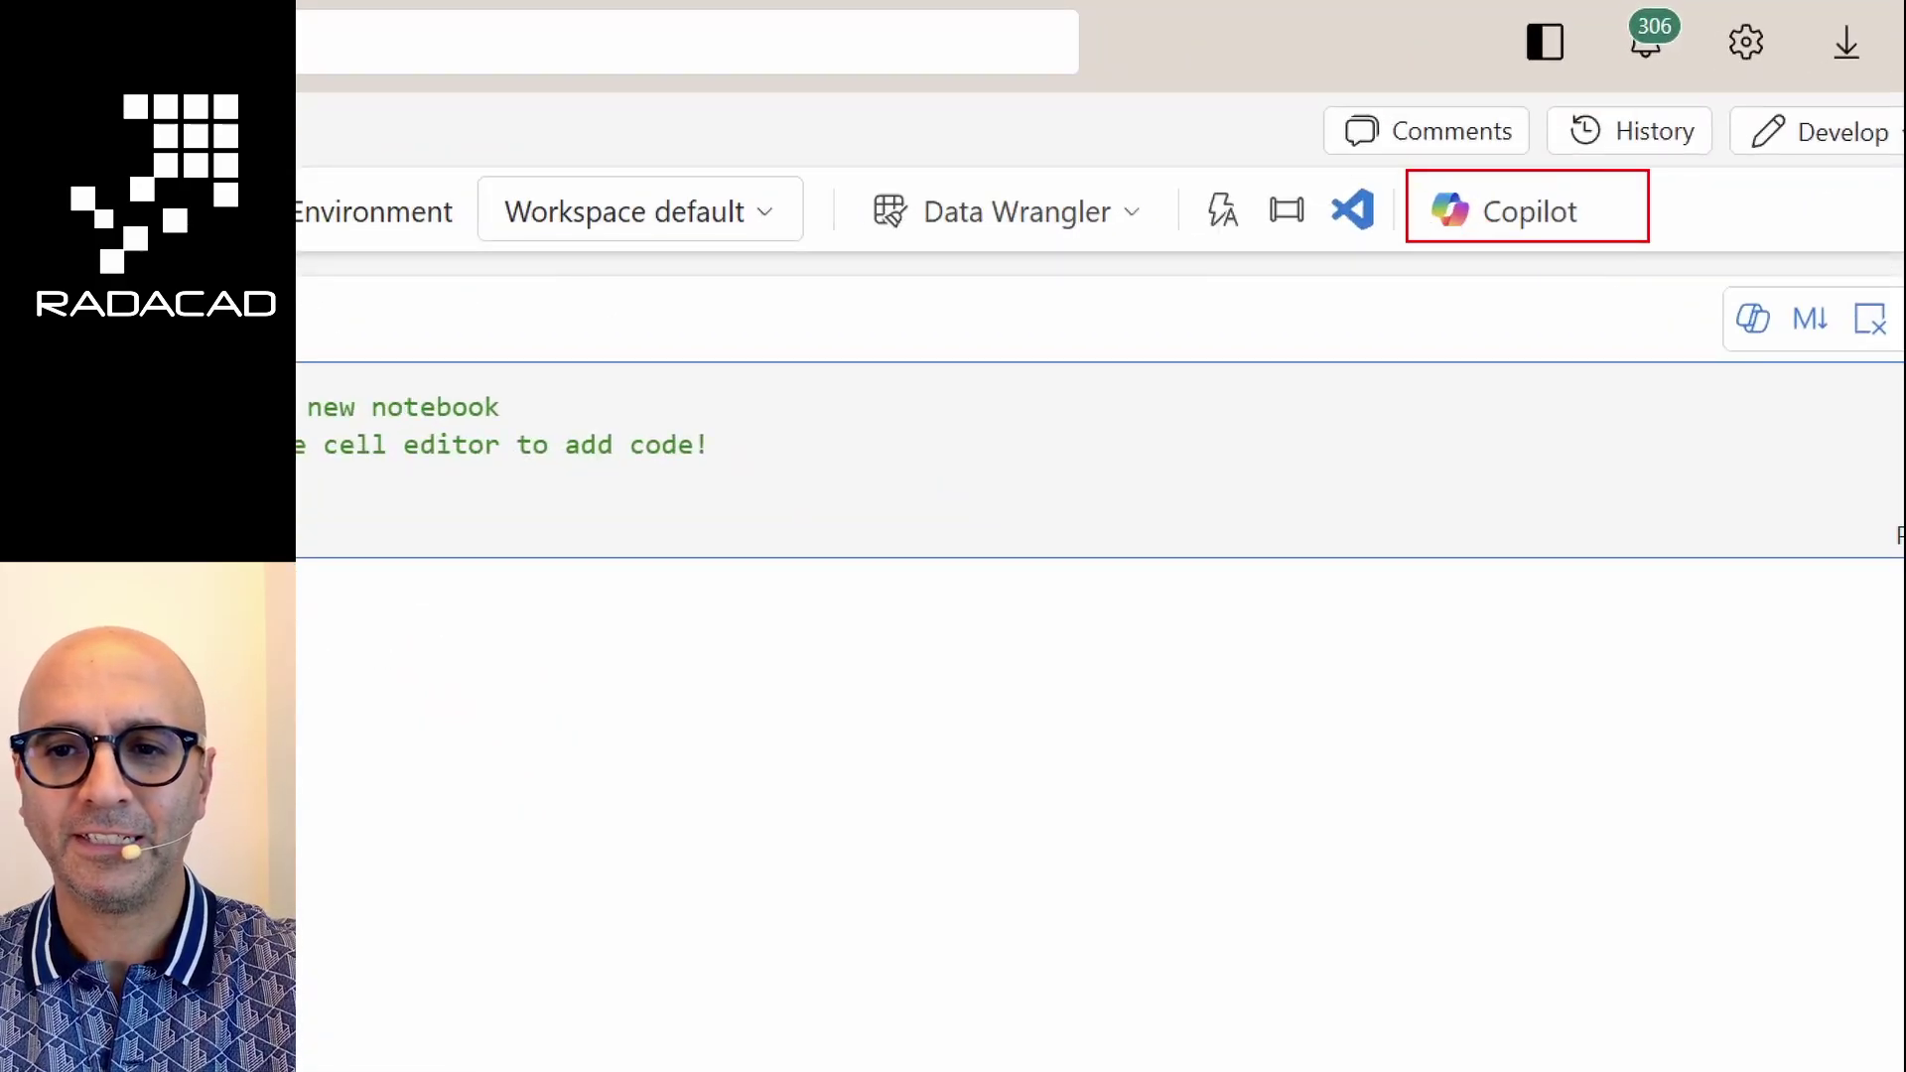
left_click(1507, 211)
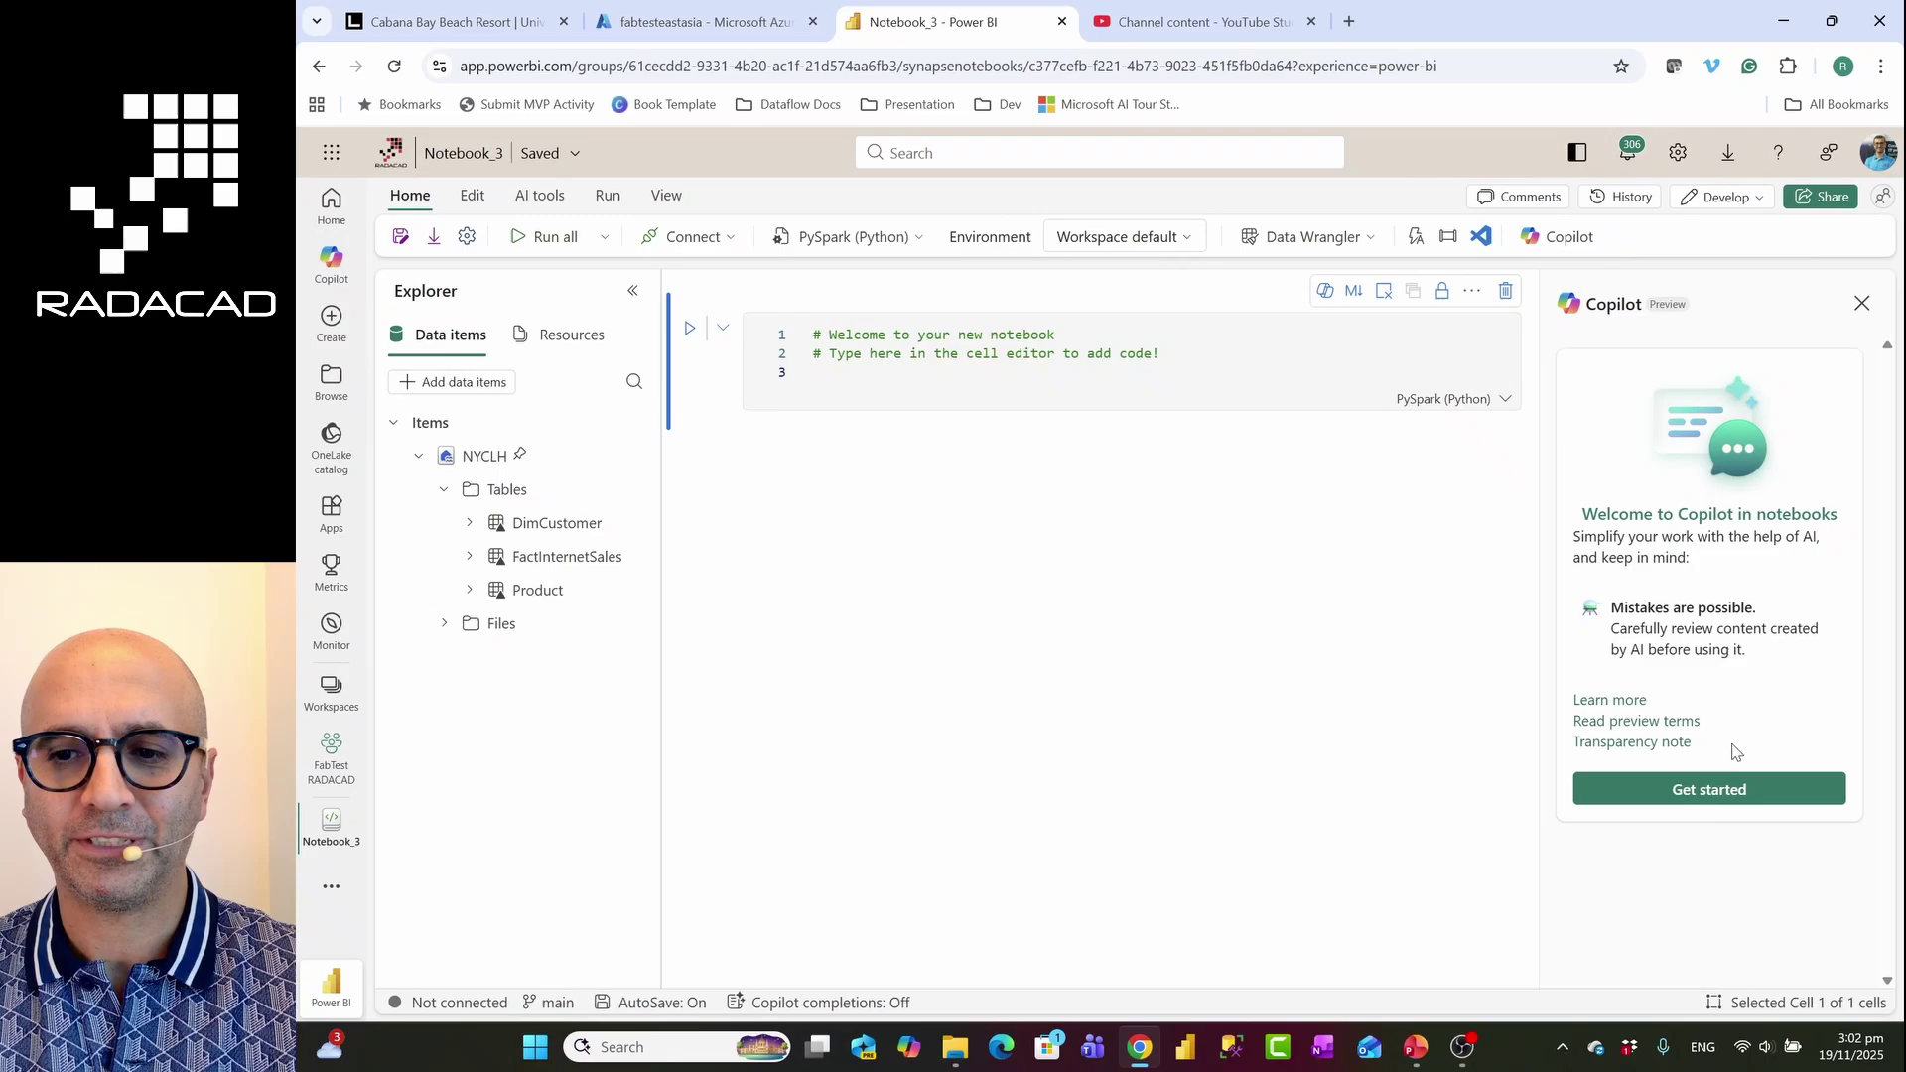
left_click(1861, 304)
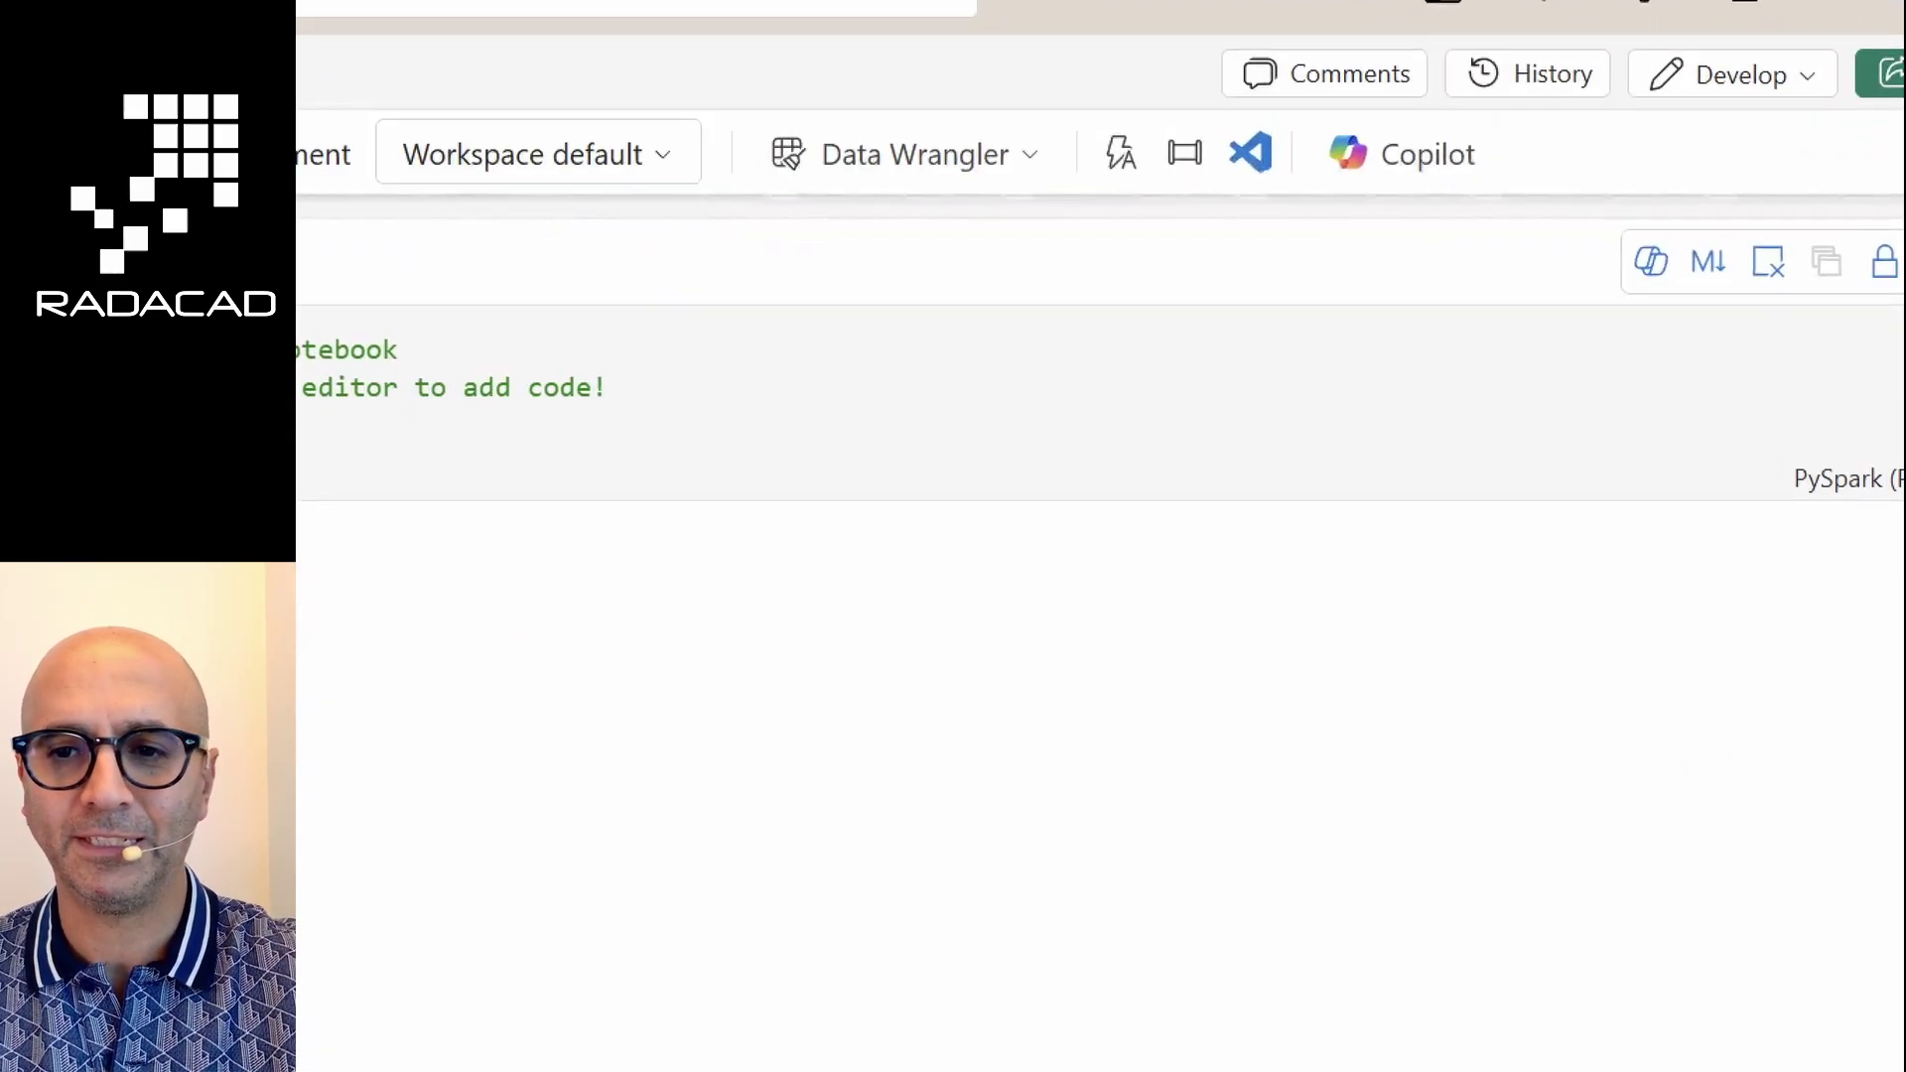
left_click_drag(1628, 235, 1680, 295)
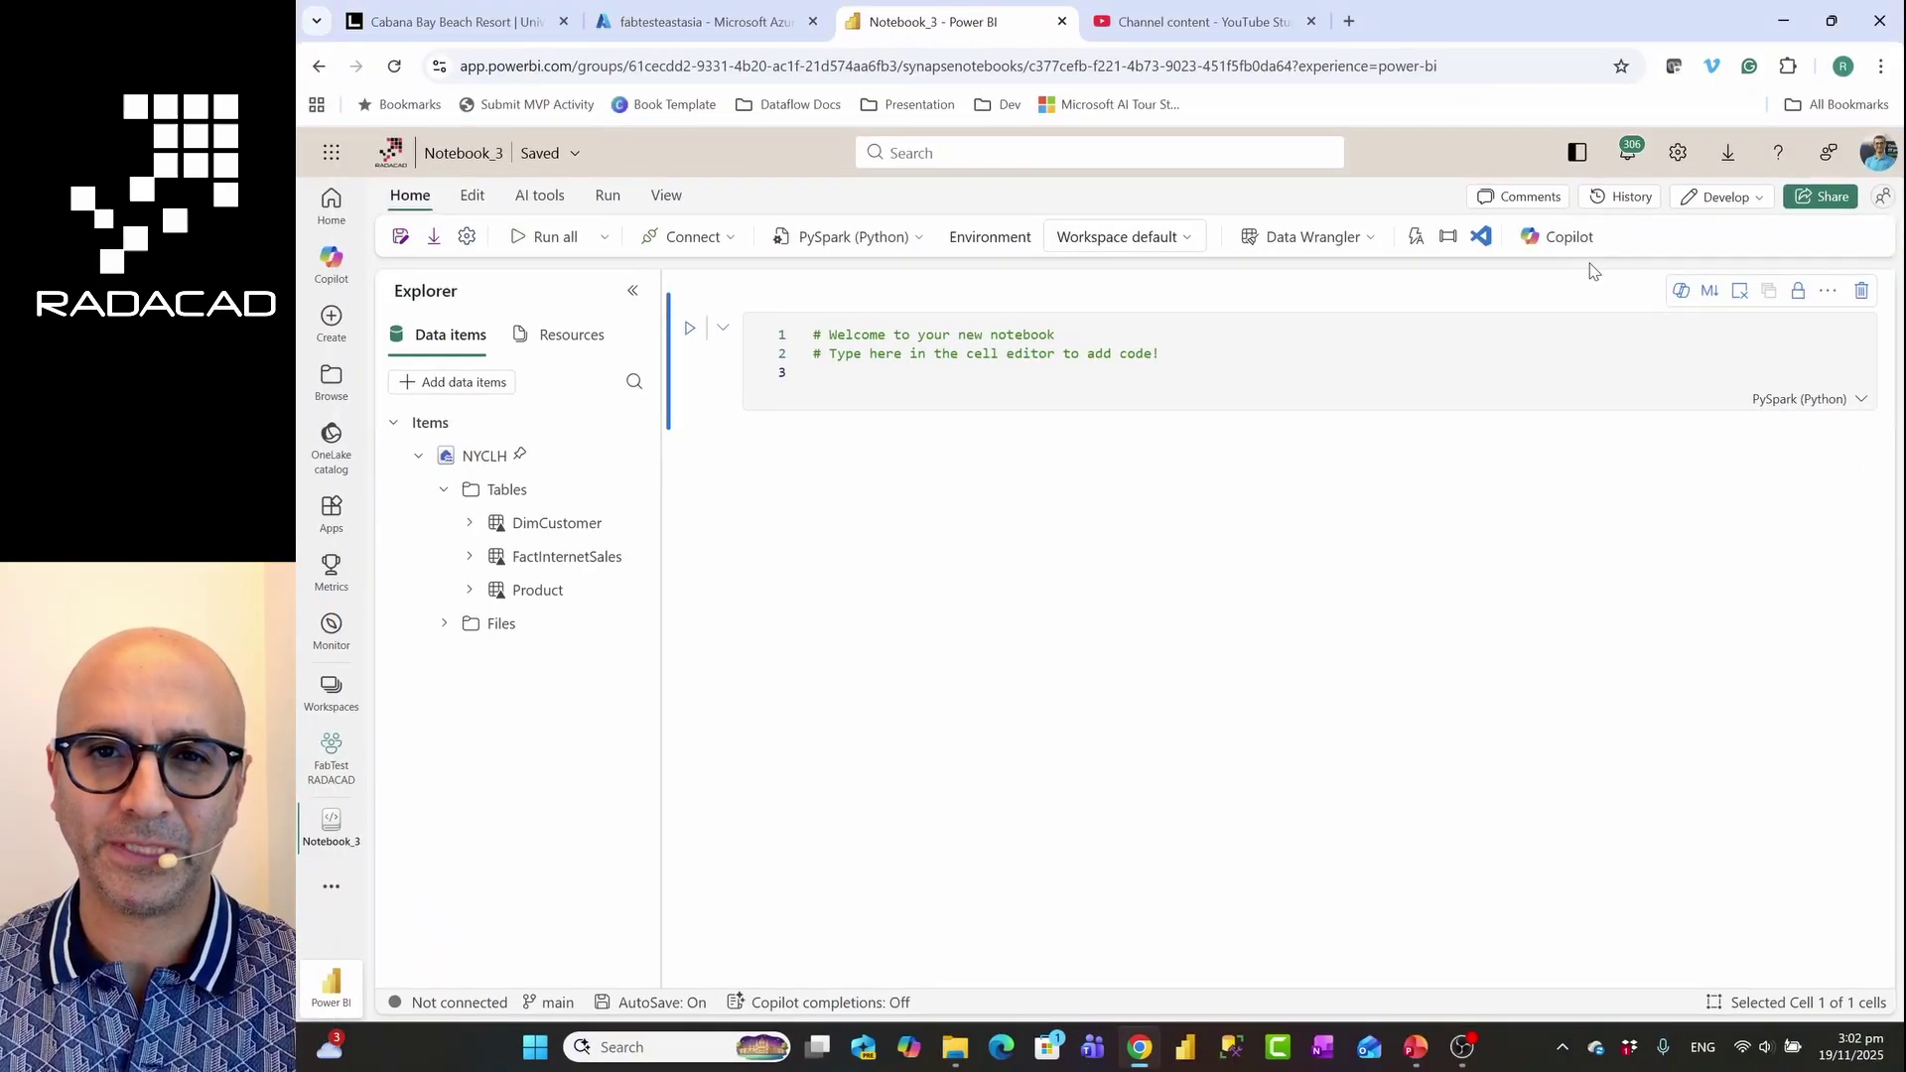
Ask the in-cell Copilot to 'load DimCustomer into a spark dataframe'
left_click(1678, 291)
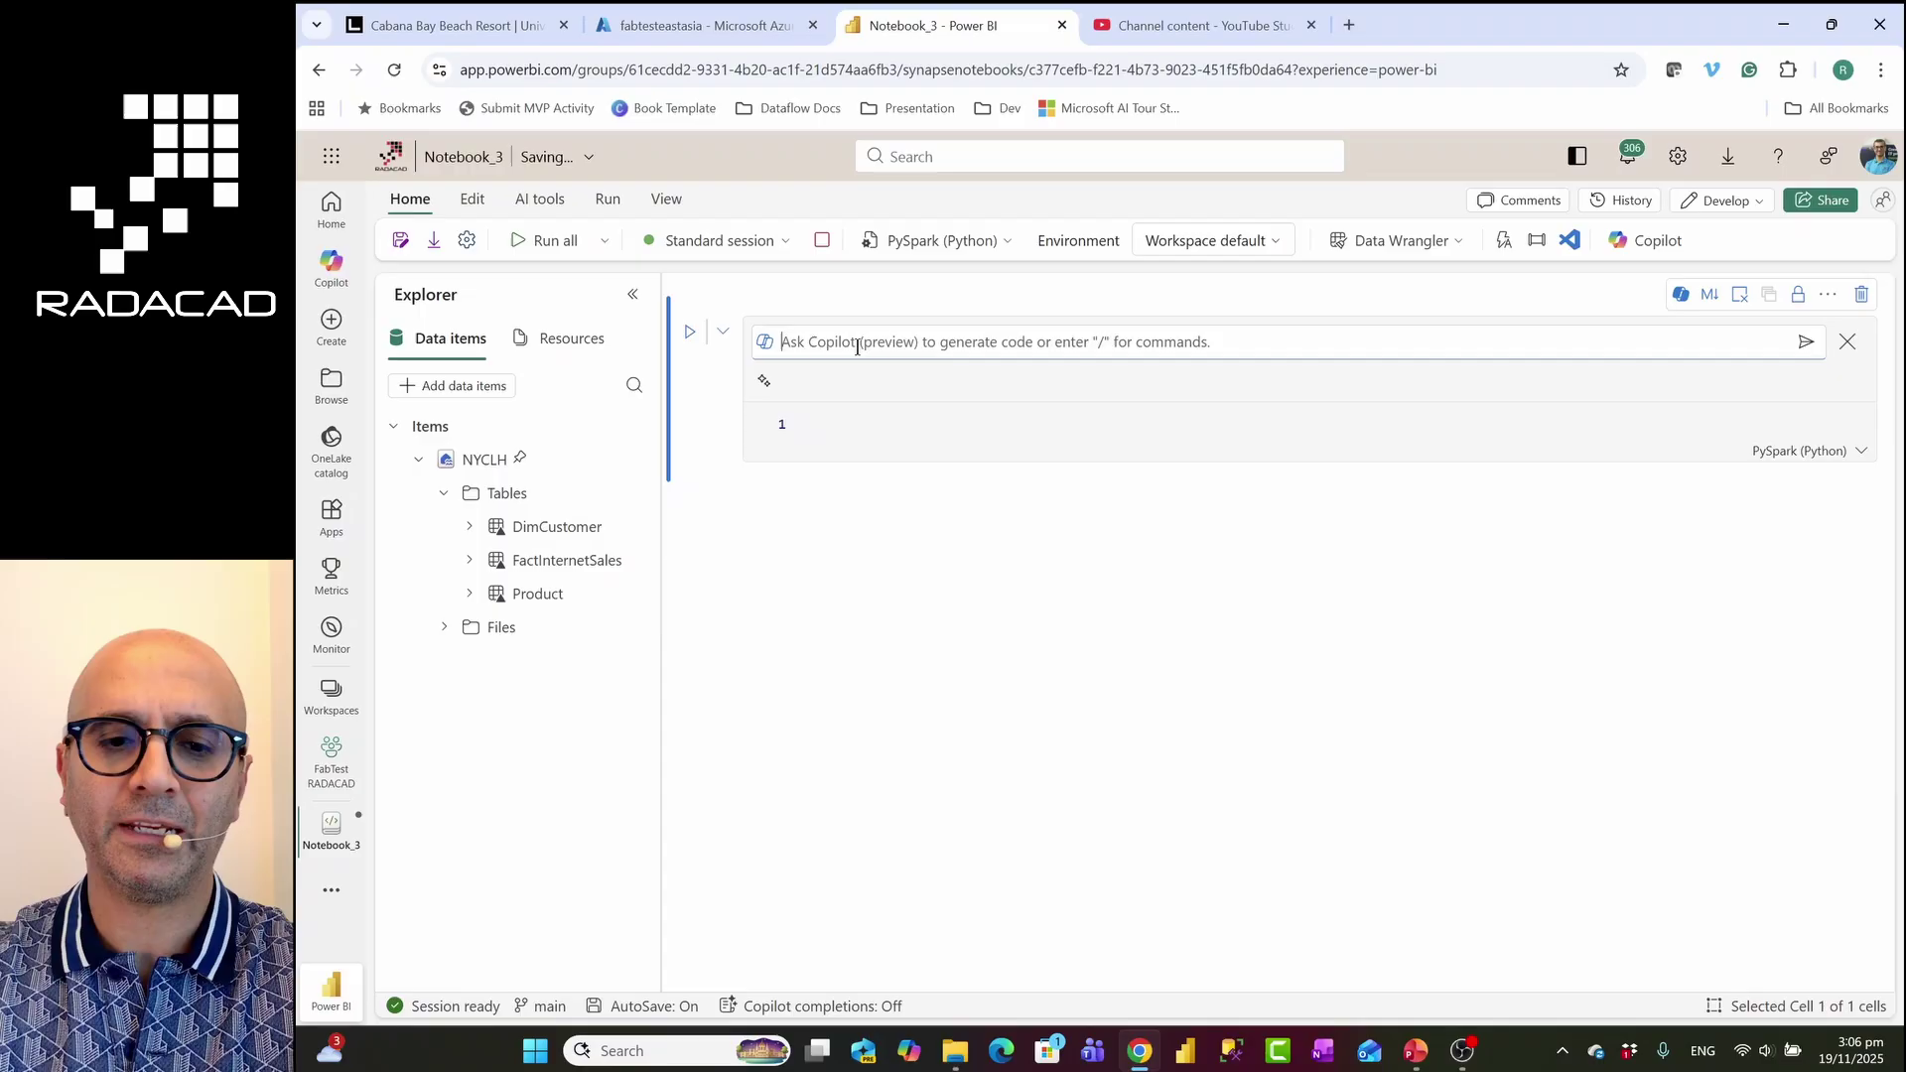
type("load")
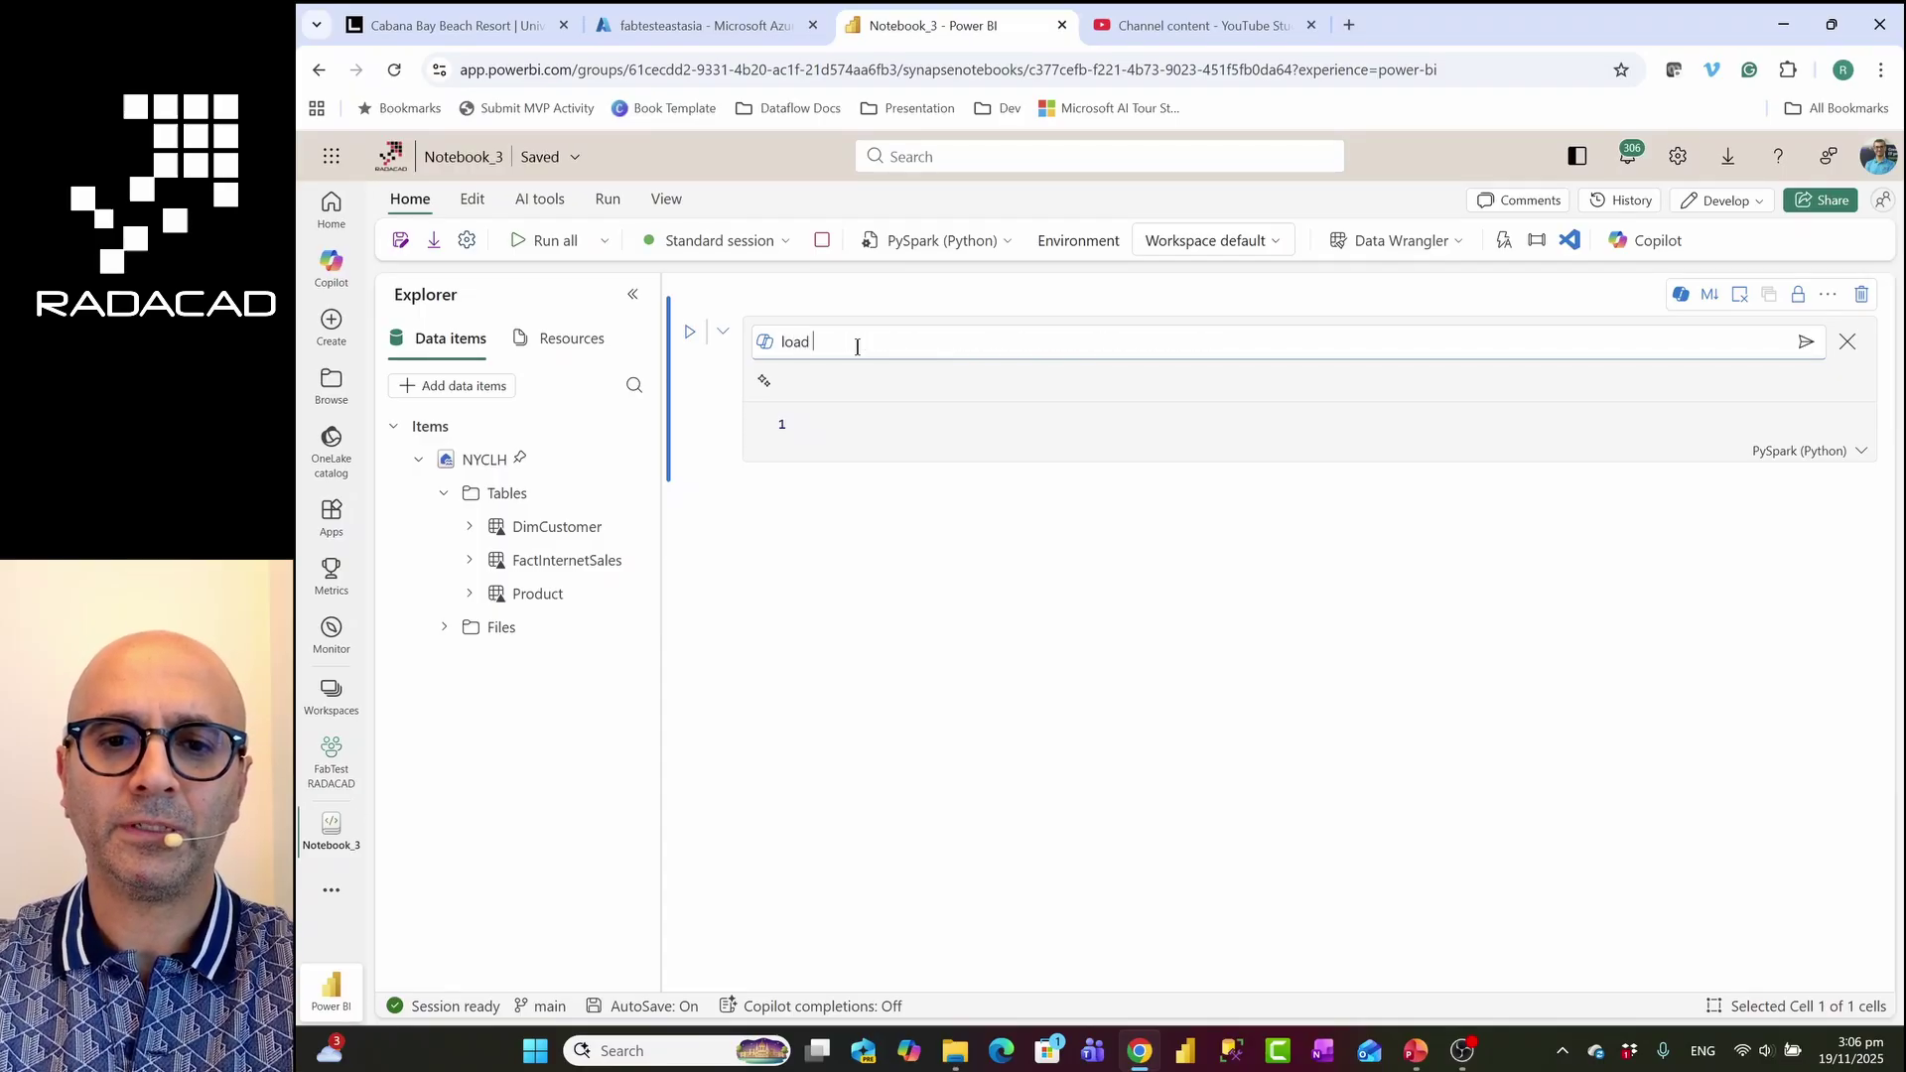
type("DimCustomer")
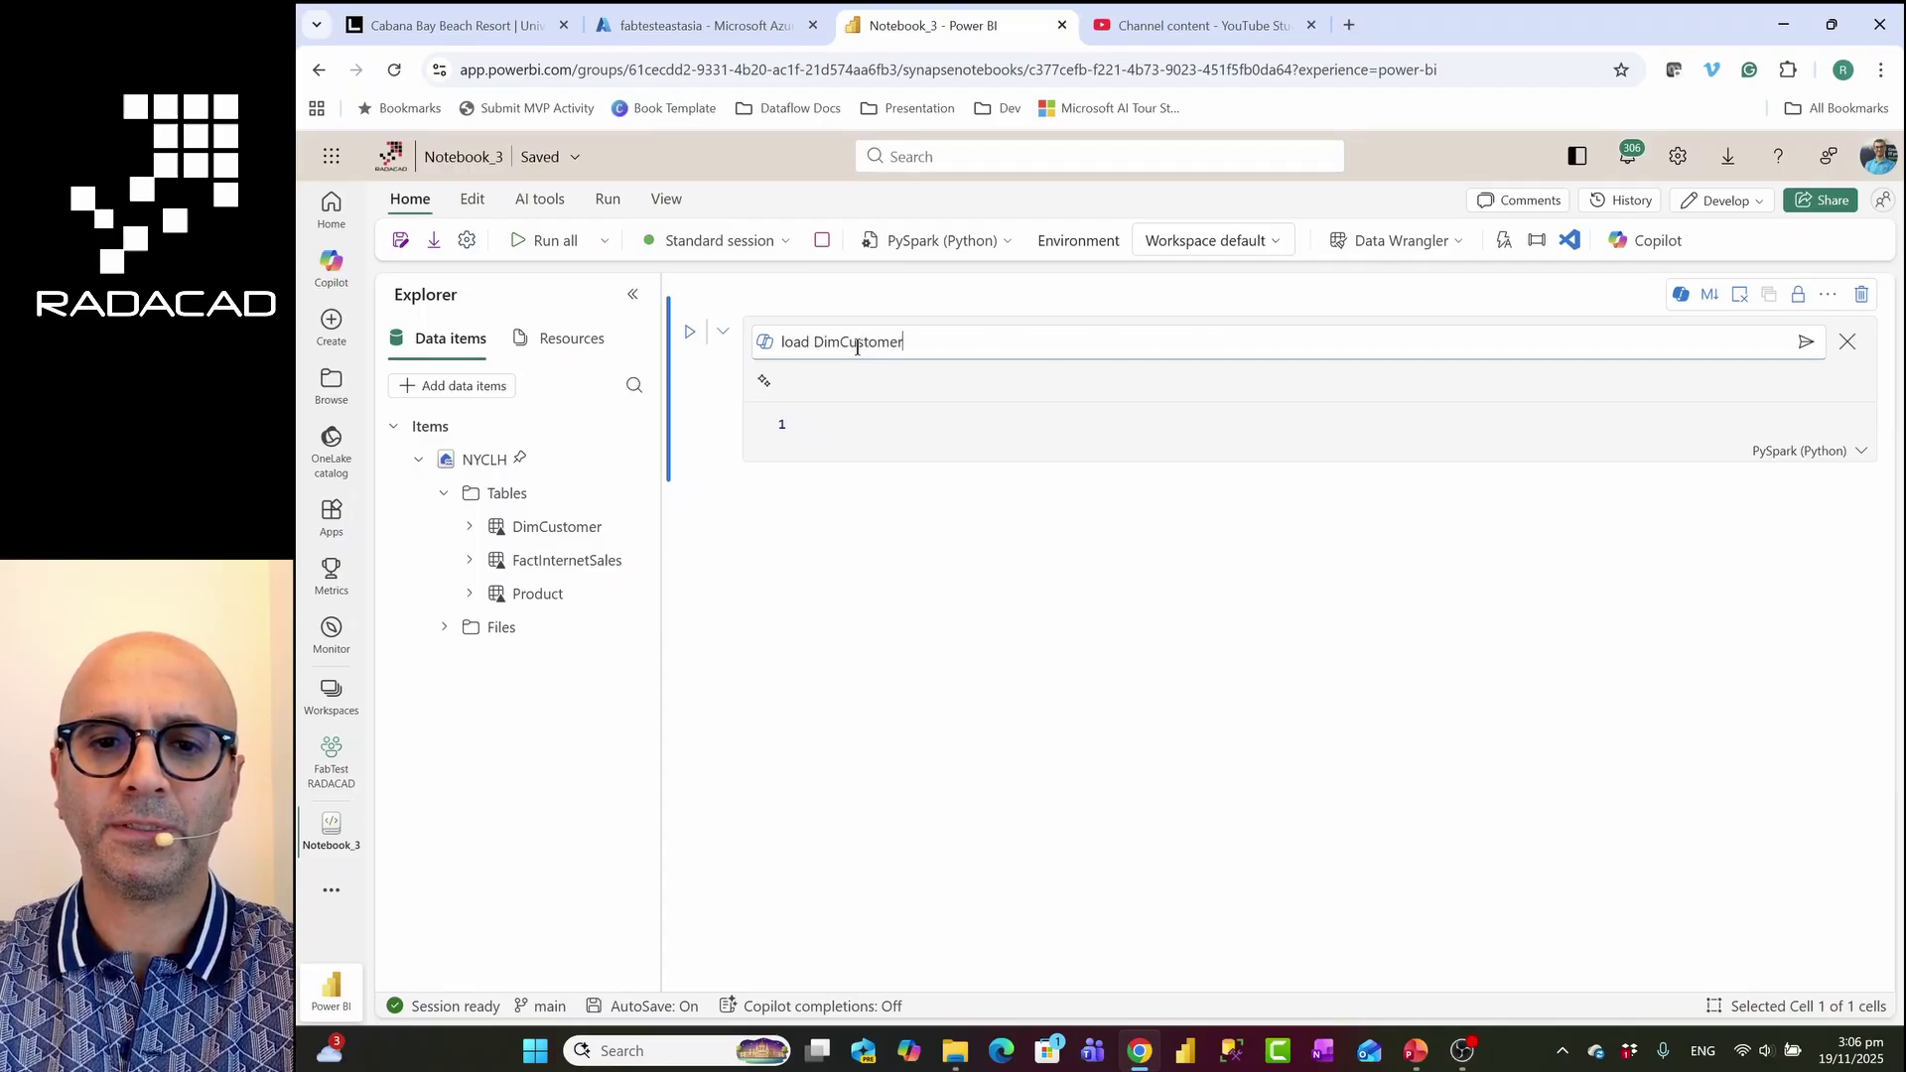
type(" into a")
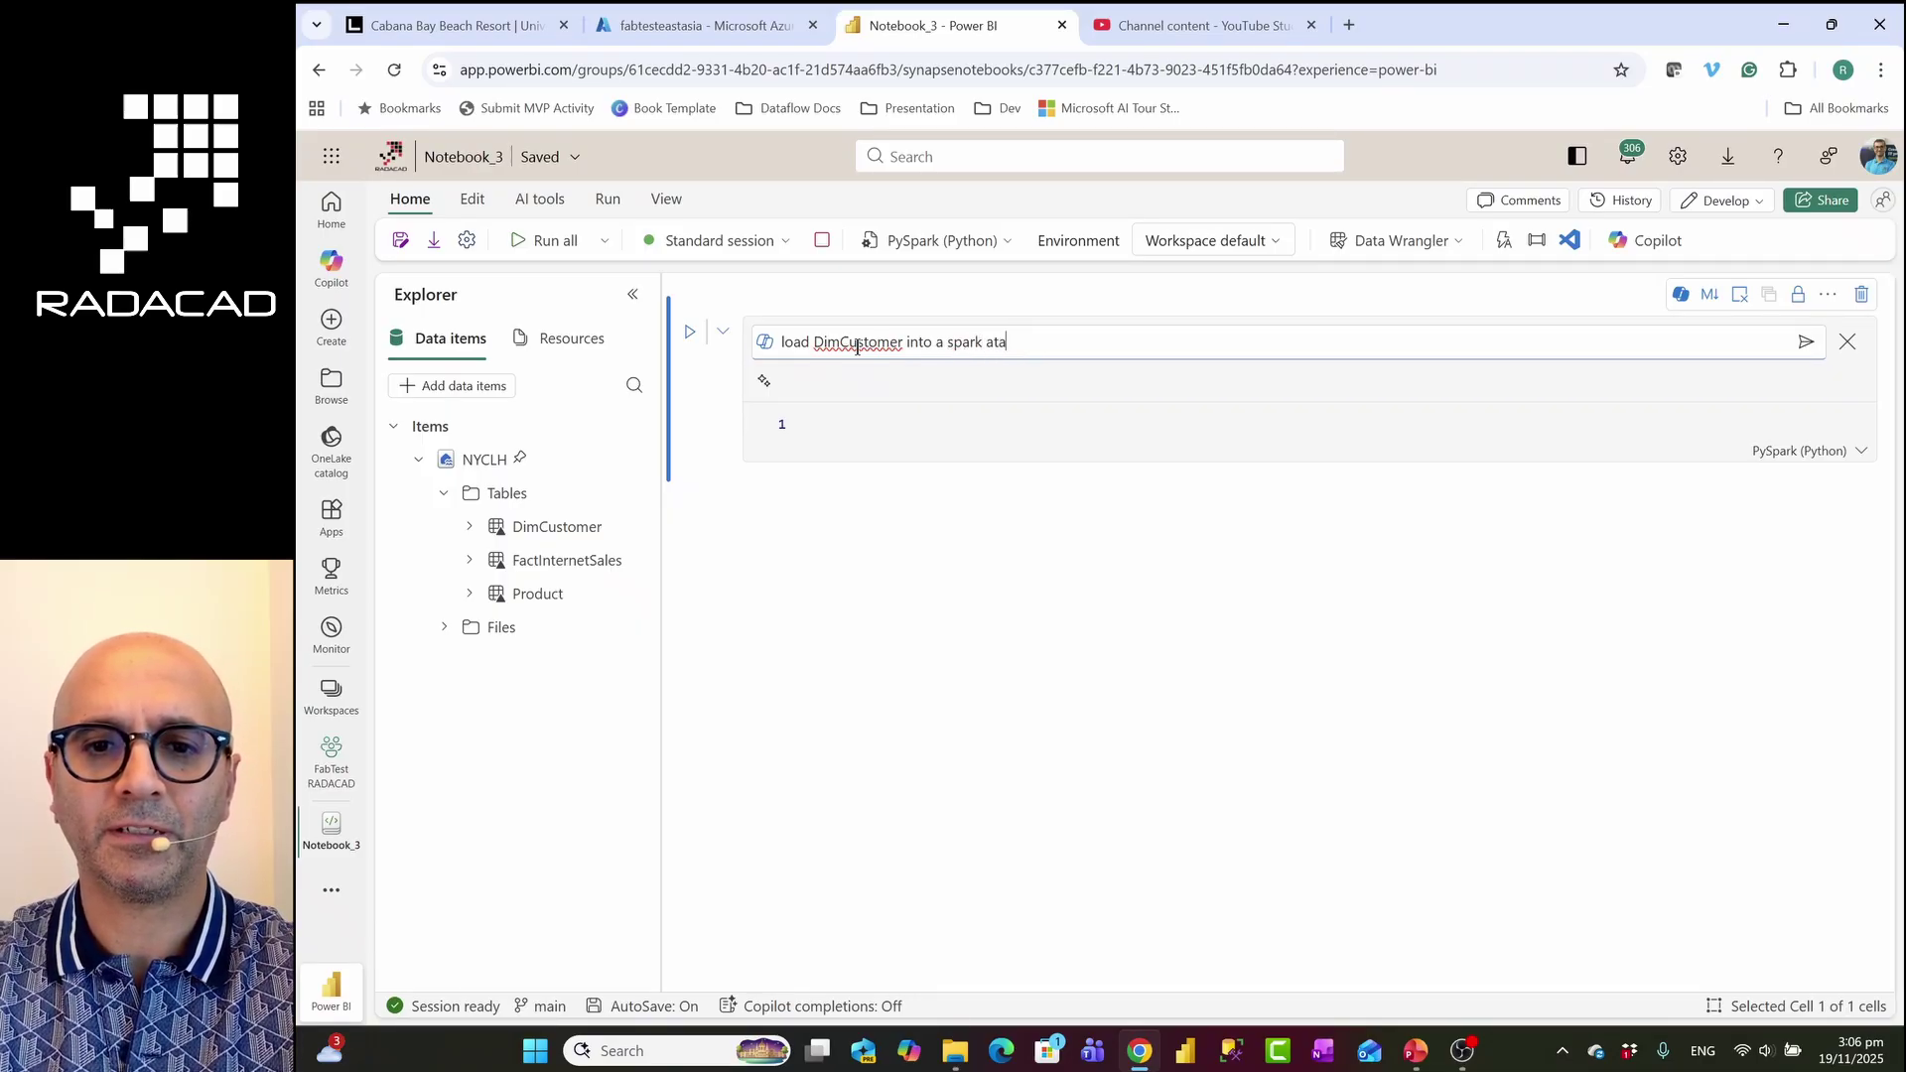
type("spark data")
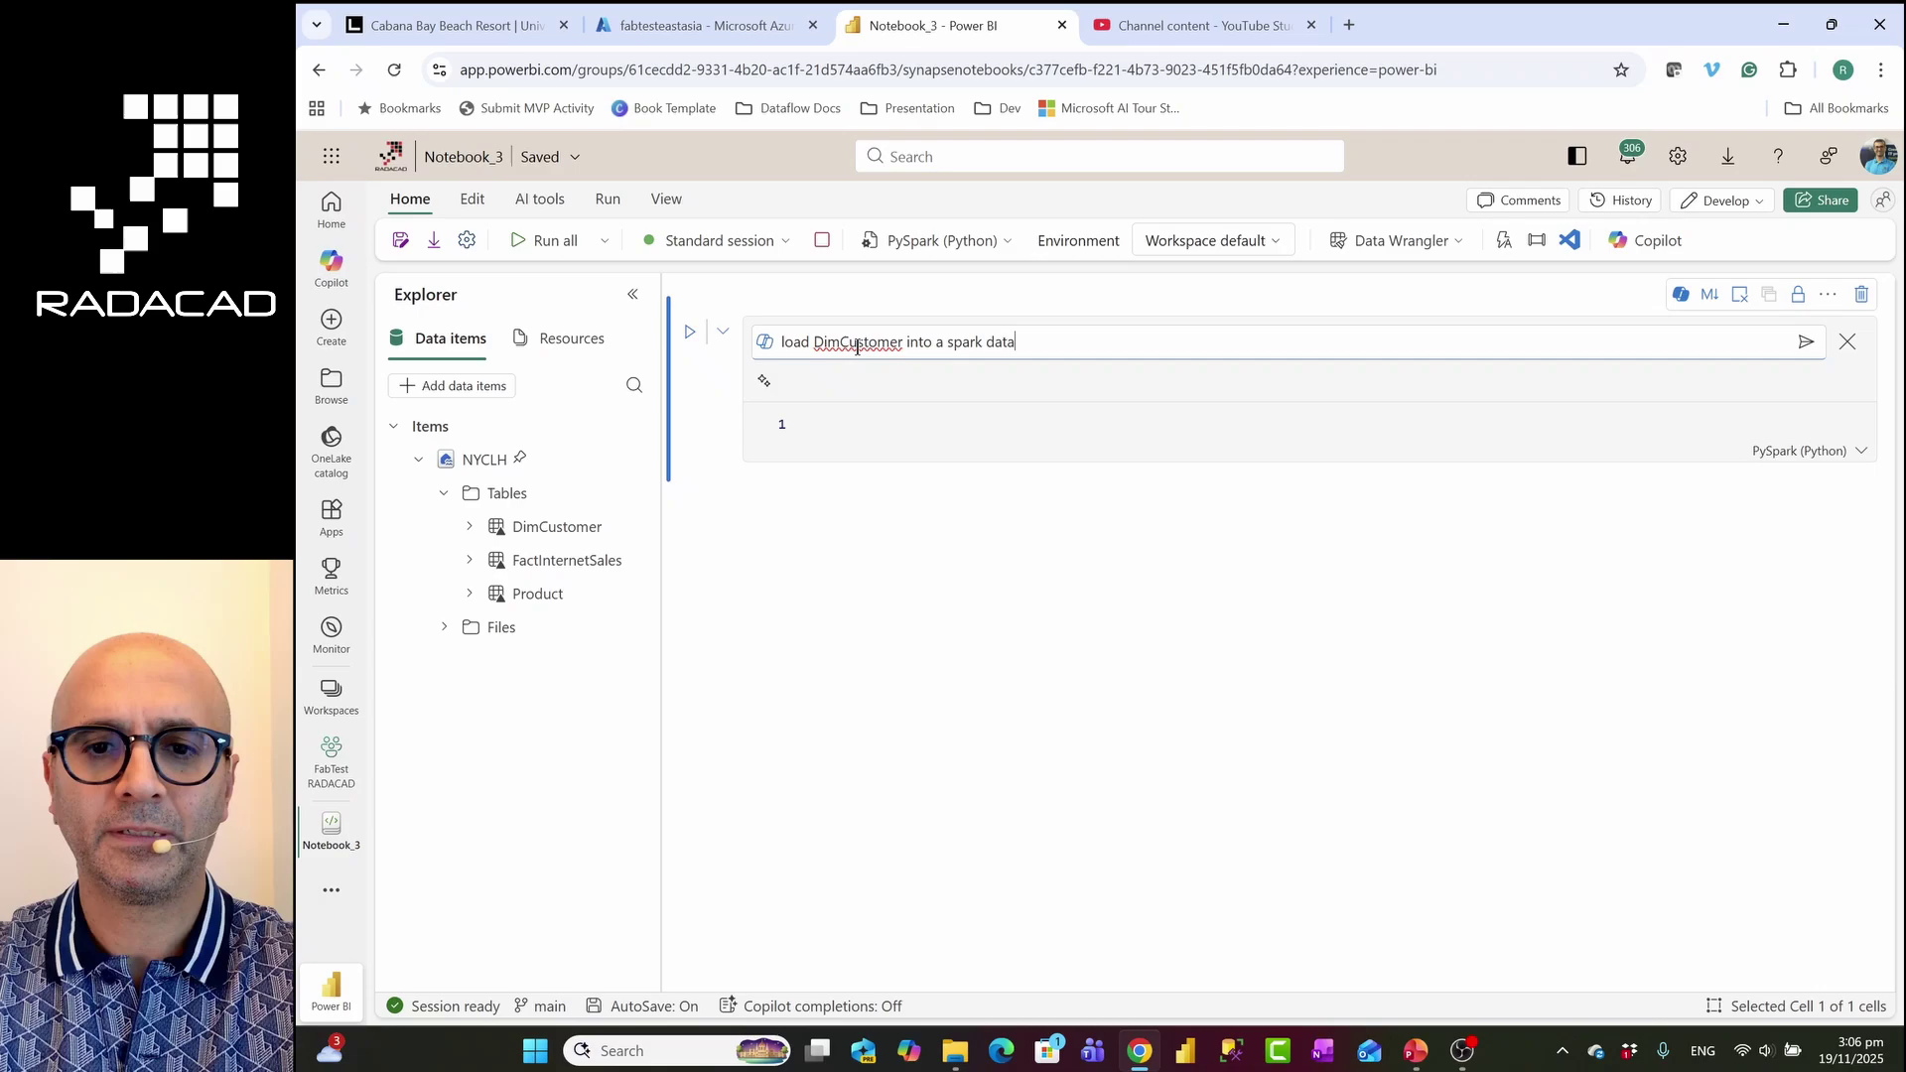
type("frame")
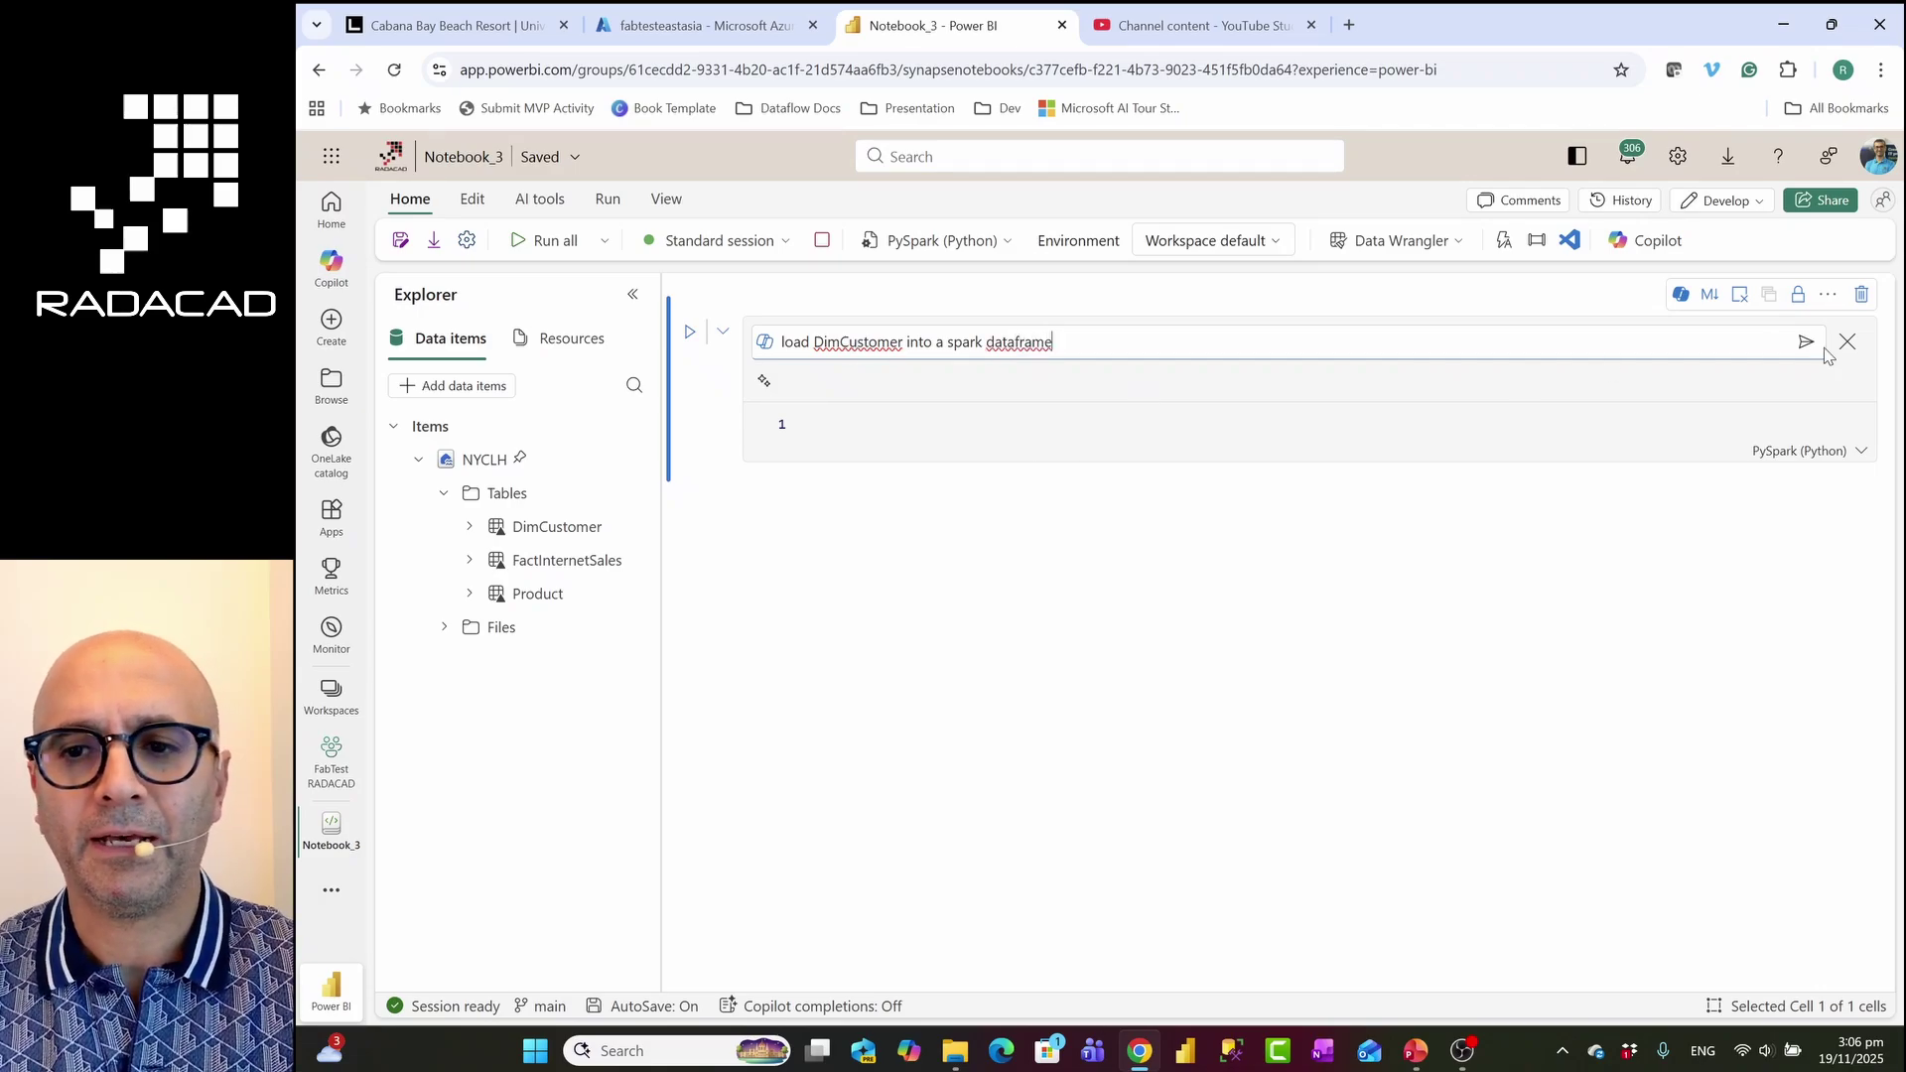
left_click(1808, 343)
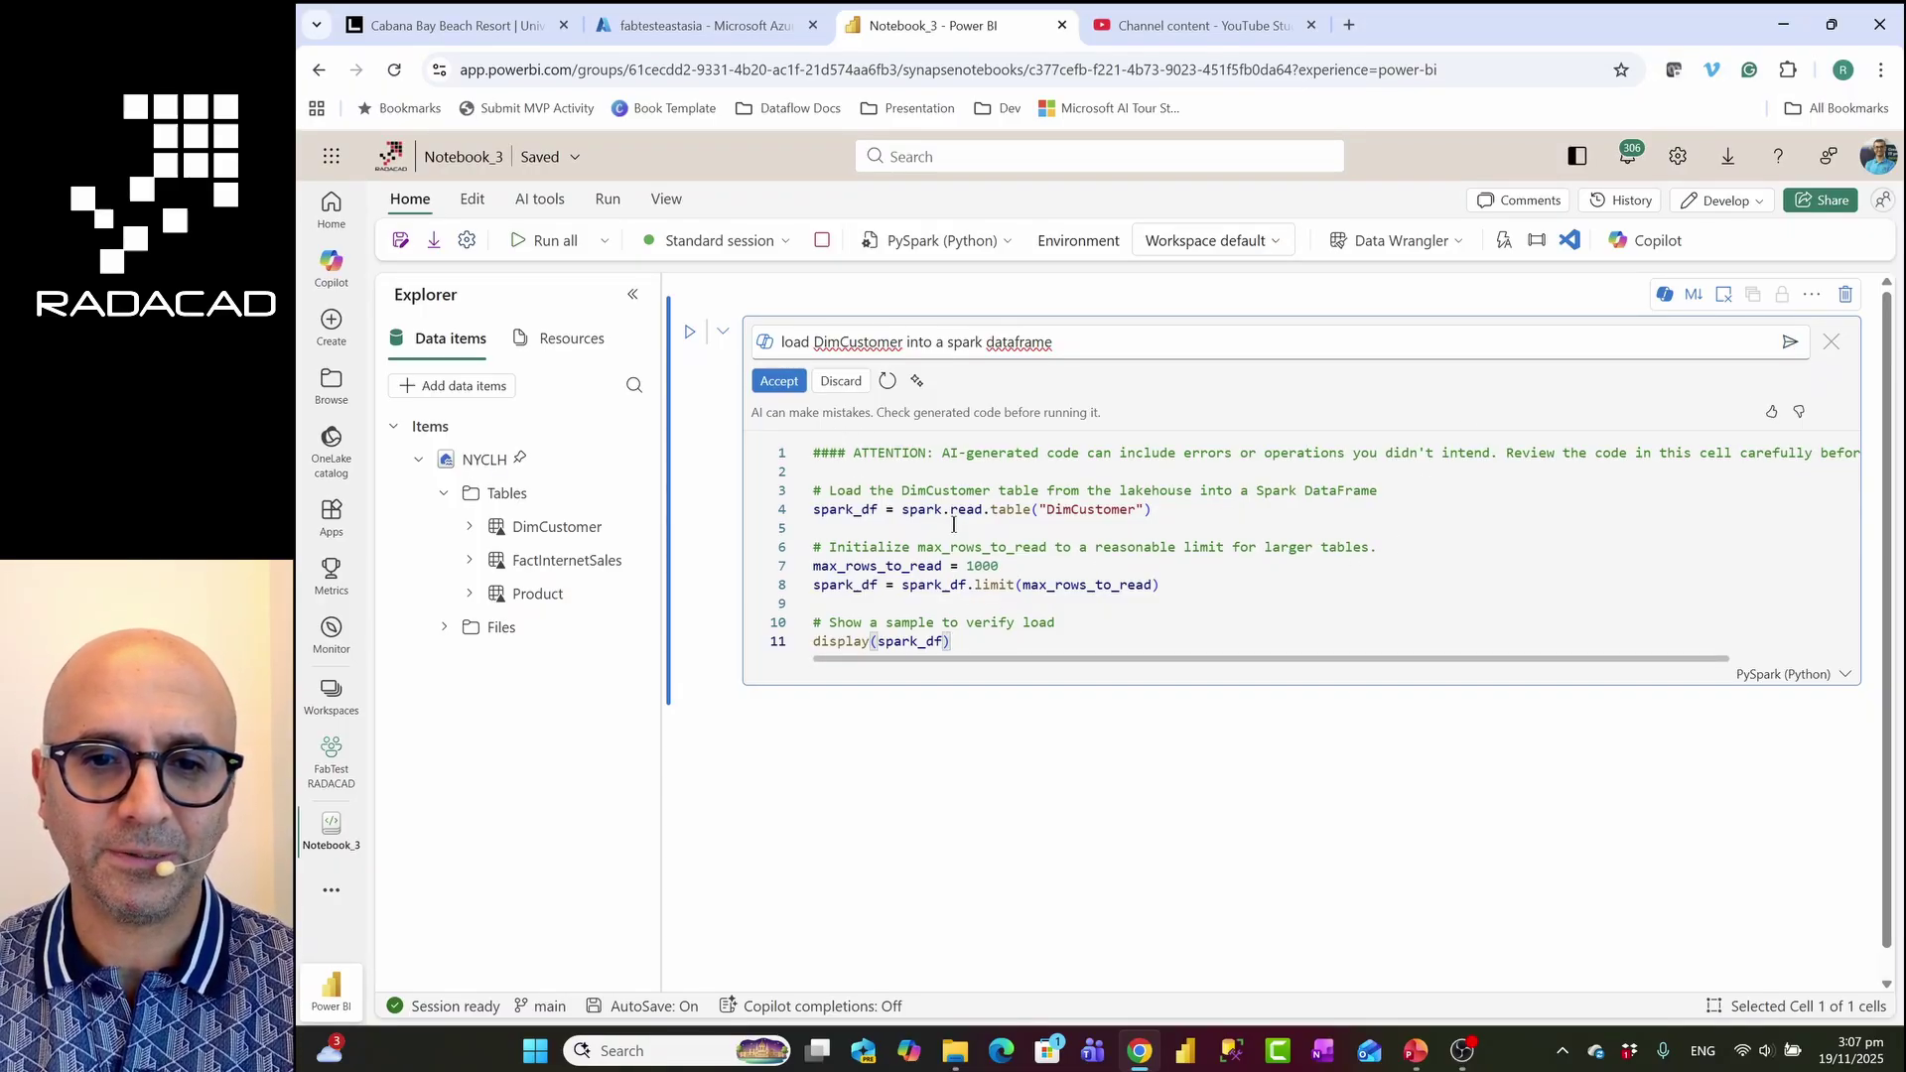
Review the generated code's DimCustomer load line and the 1000-row limit lines 7 and 8
left_click_drag(1154, 509, 806, 511)
left_click(1032, 572)
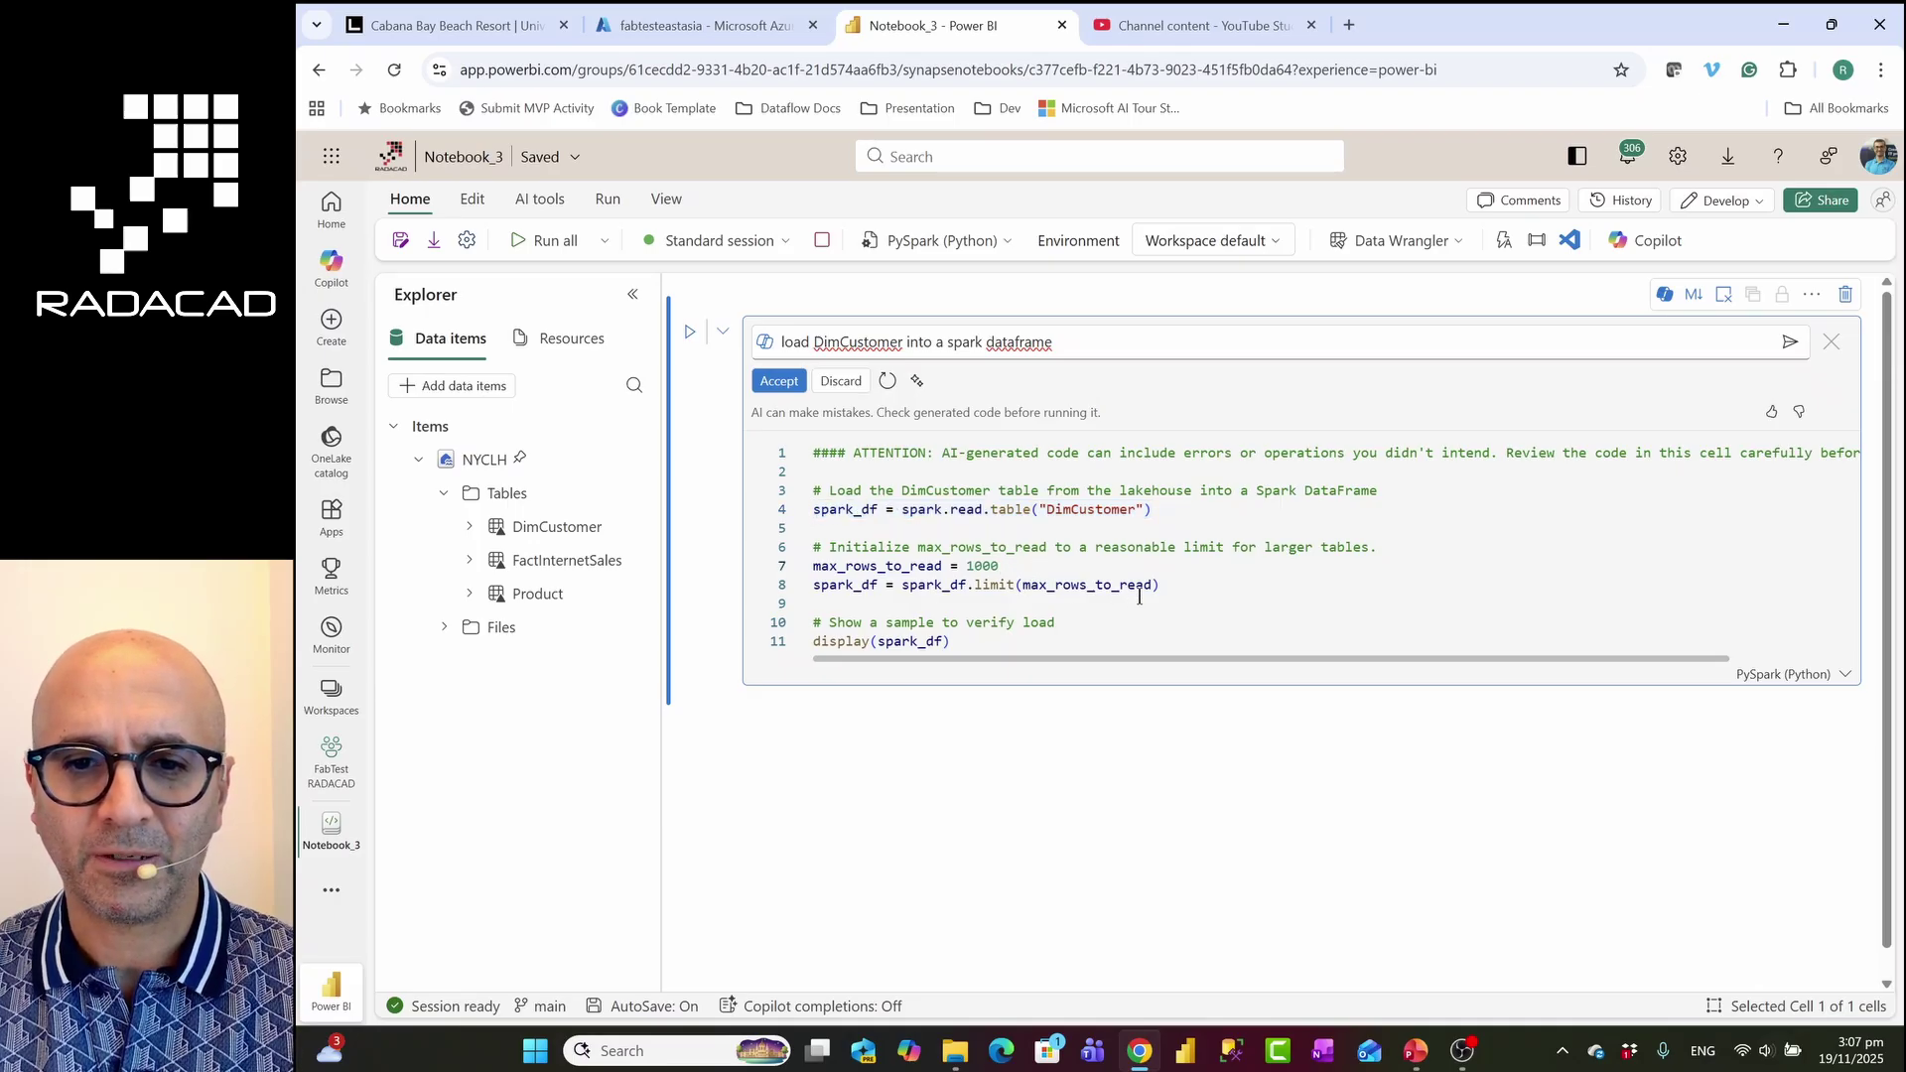
left_click_drag(1159, 585, 806, 566)
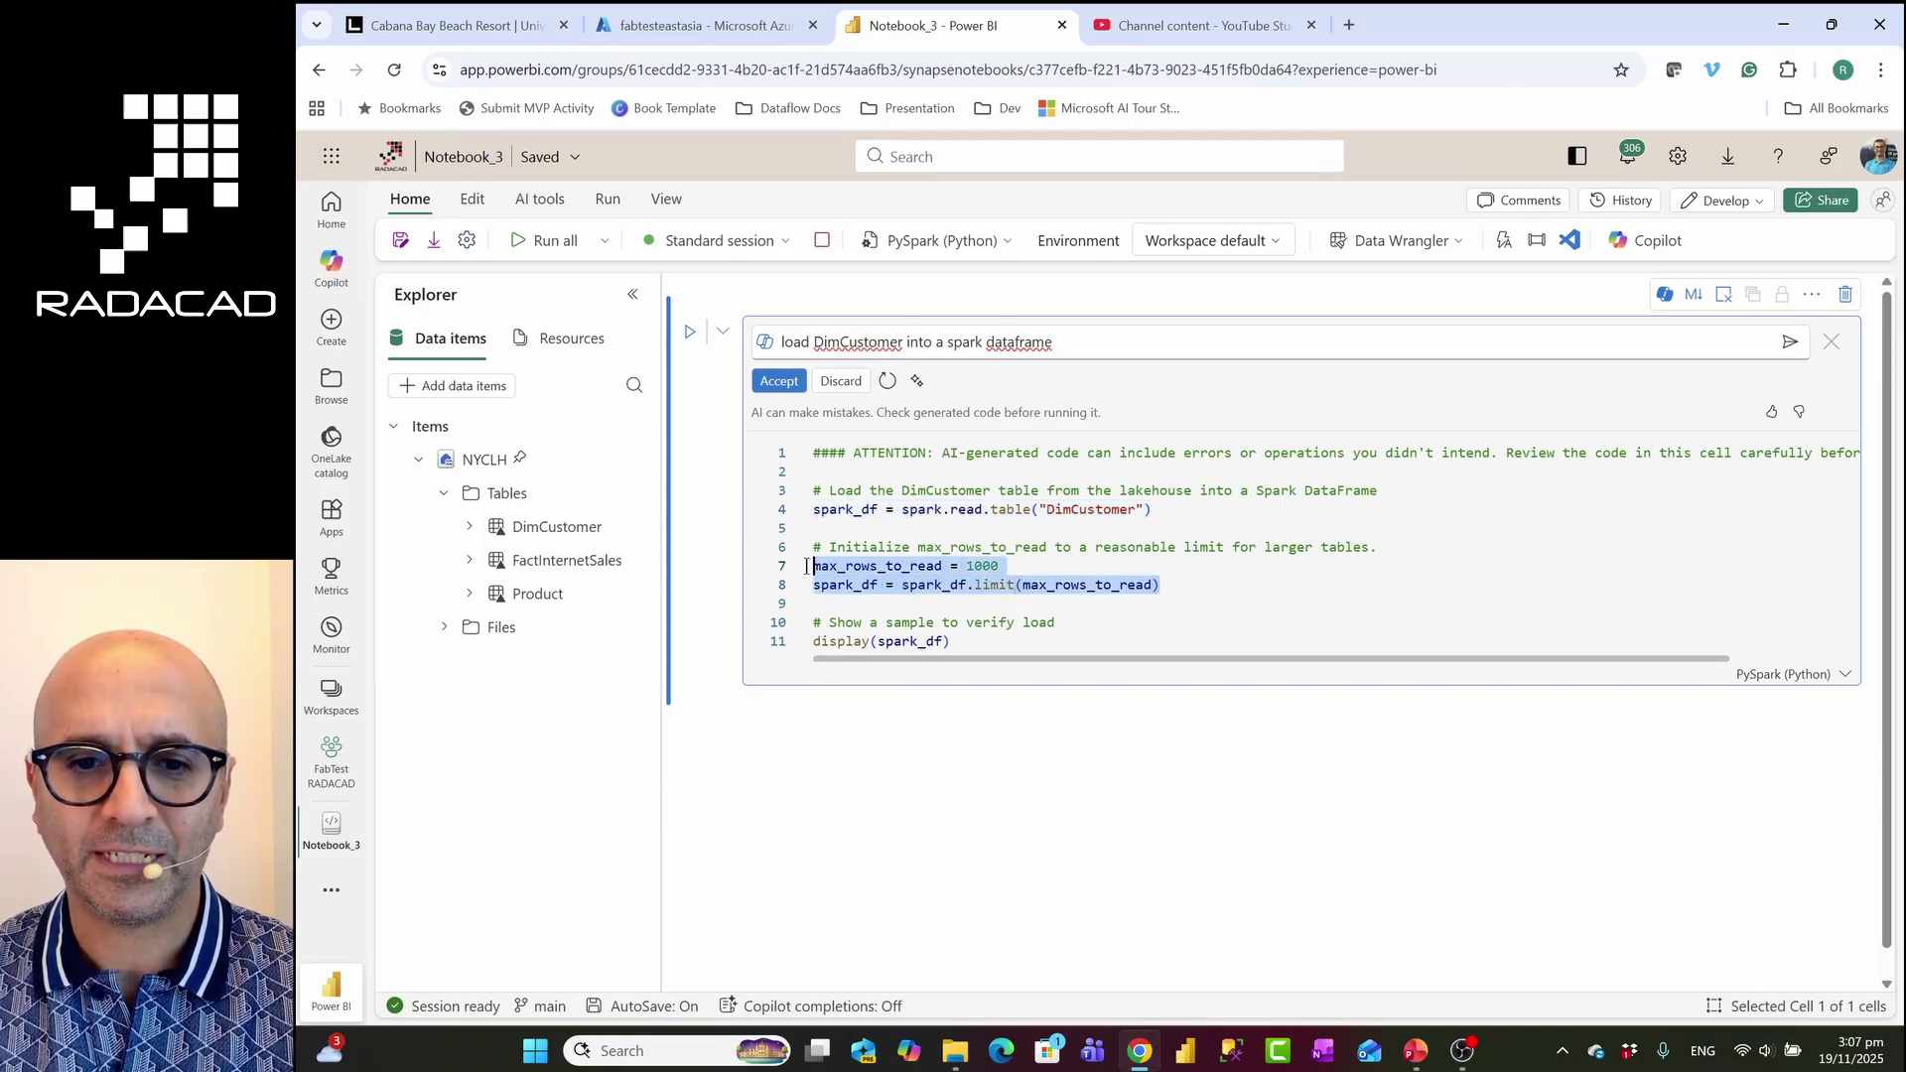
left_click(983, 587)
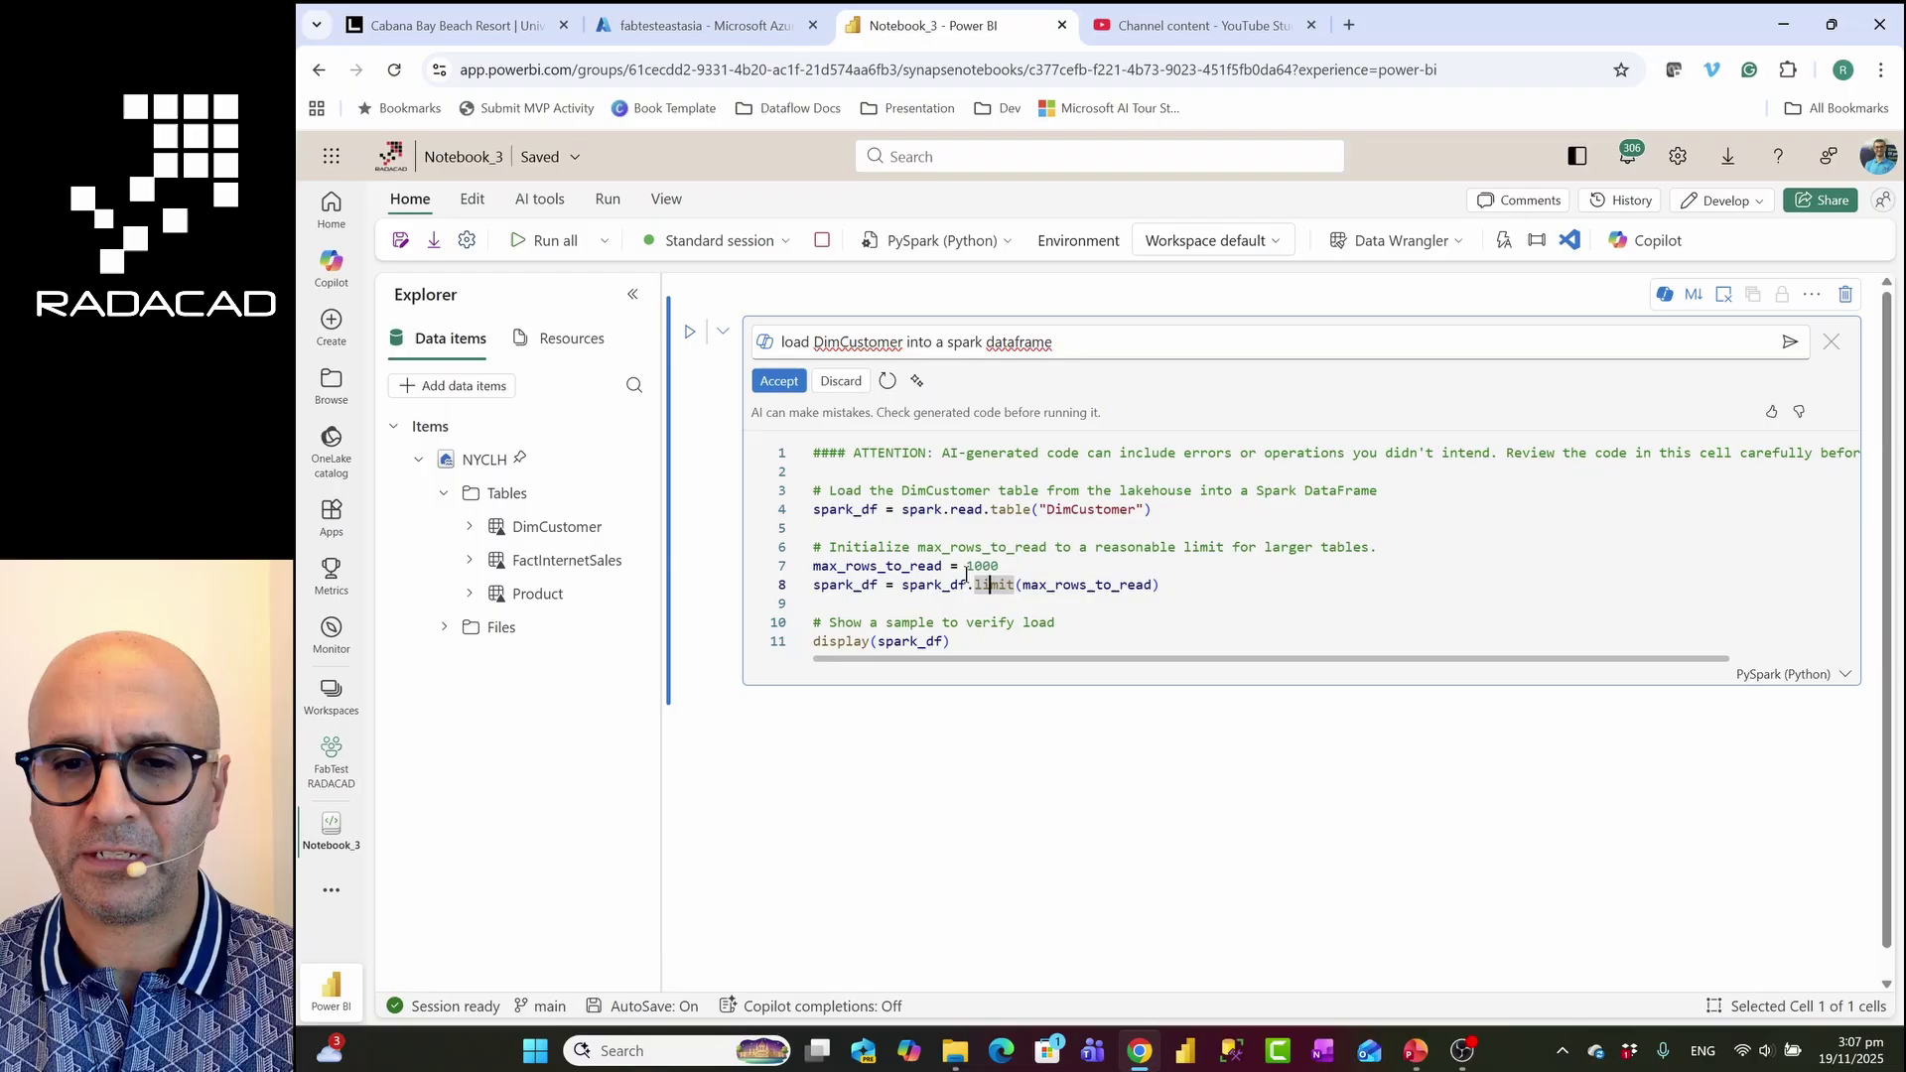
double_click(988, 568)
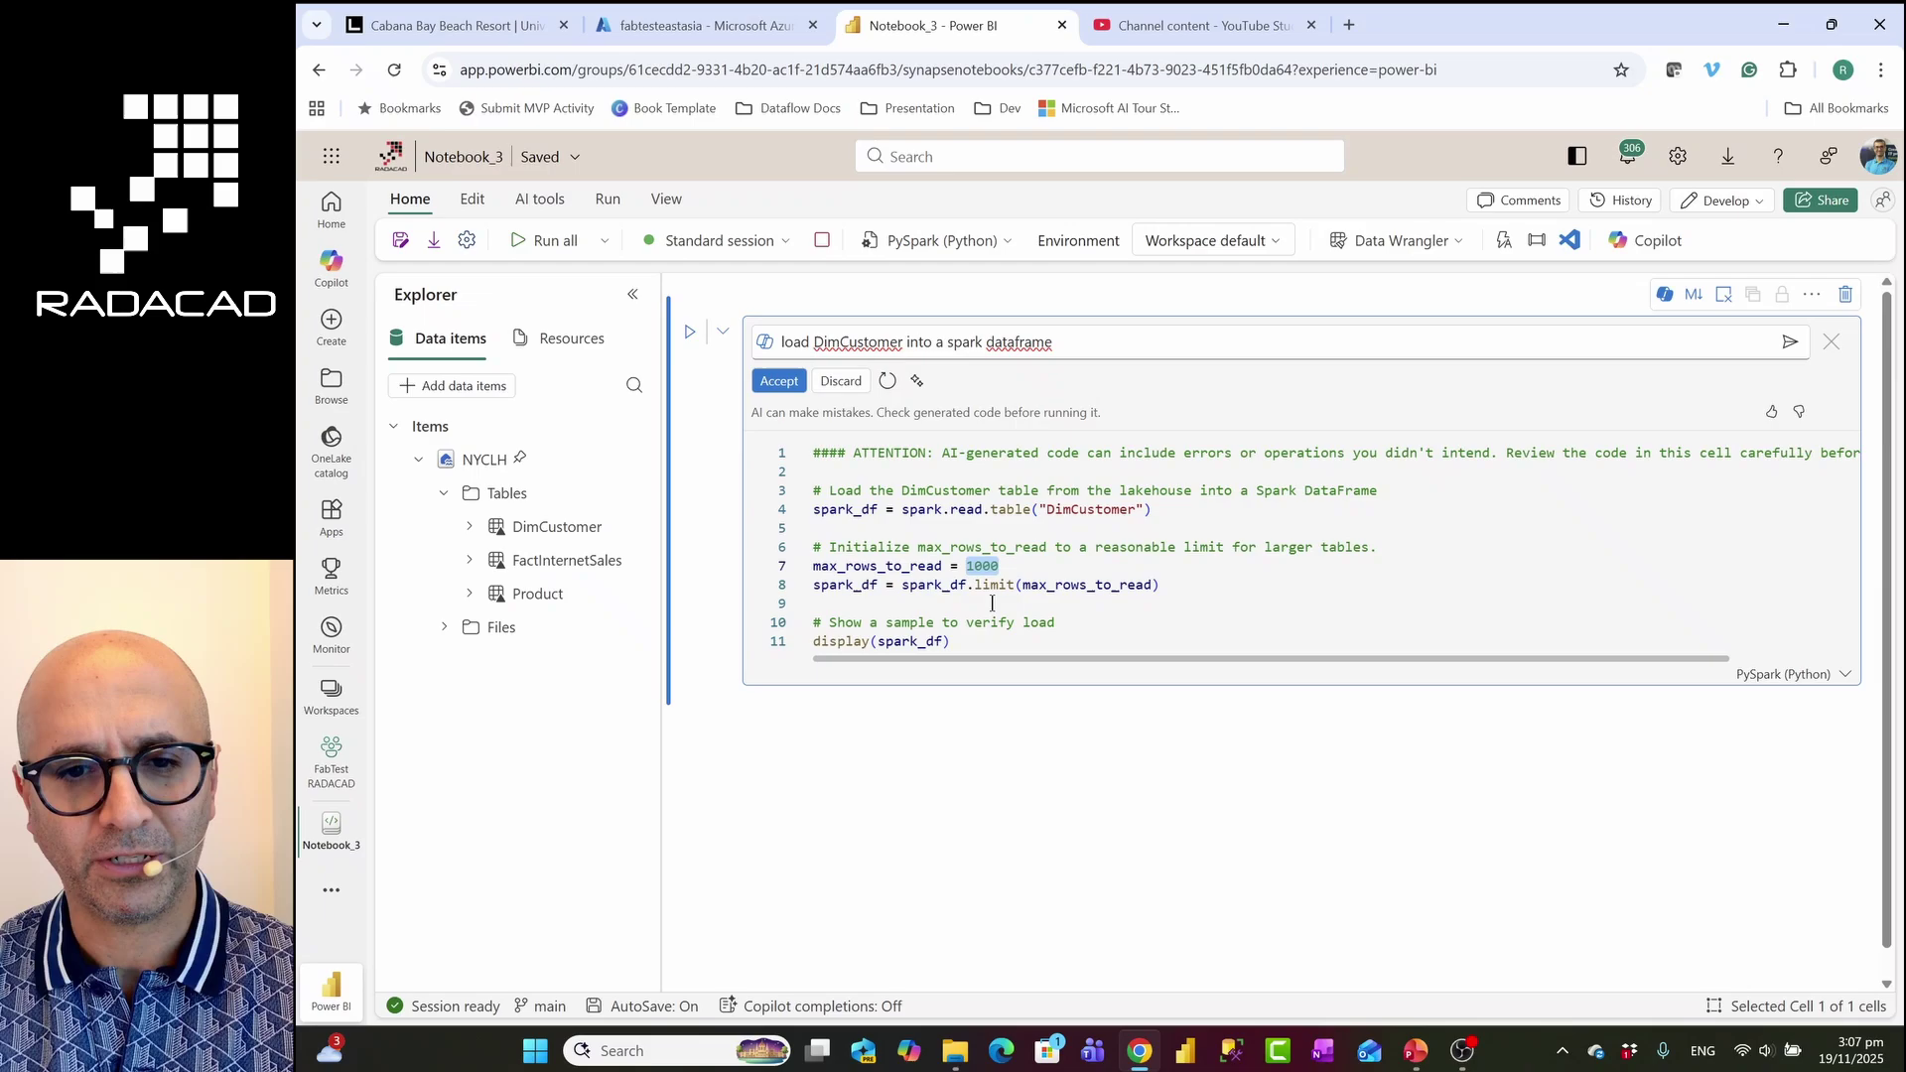
left_click_drag(1168, 587, 1029, 585)
double_click(982, 568)
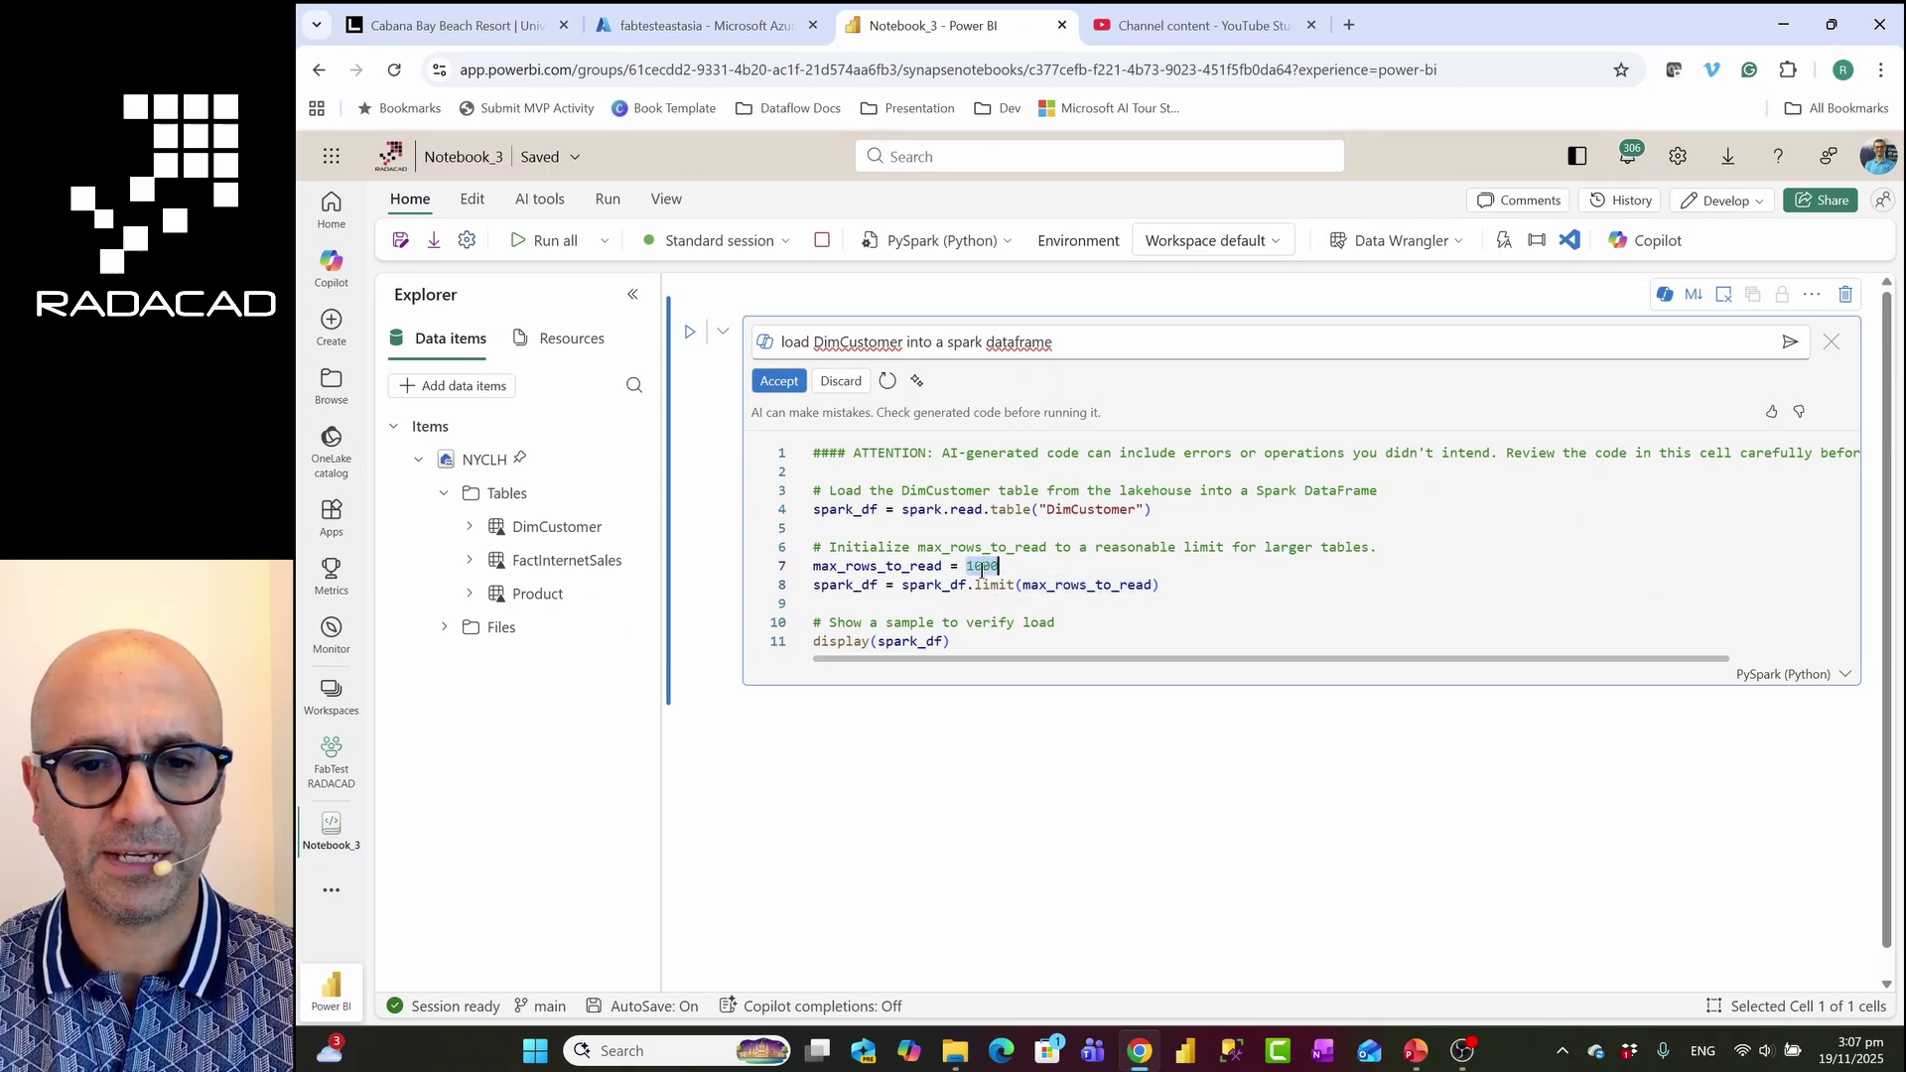
left_click(953, 643)
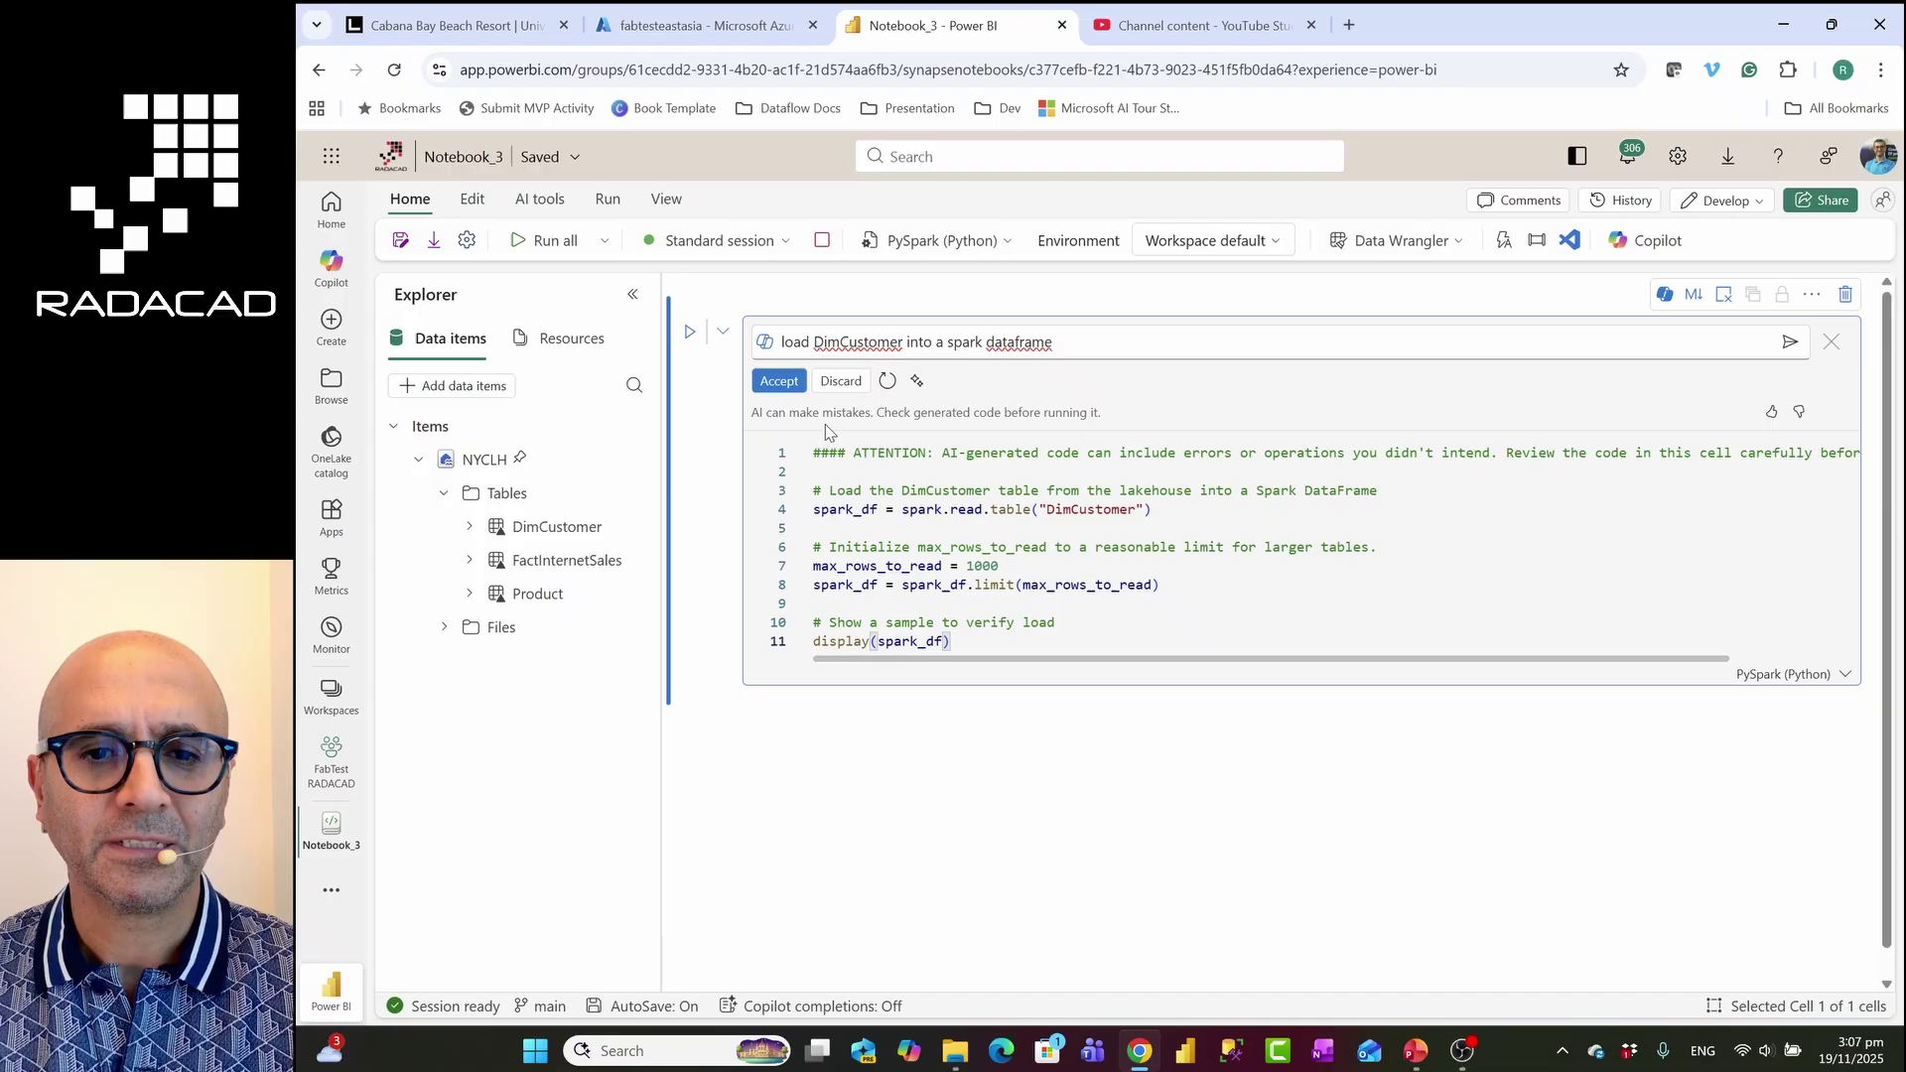
Accept the Copilot code and comment out line 8, spark_df.limit(max_rows_to_read), with #
left_click(780, 381)
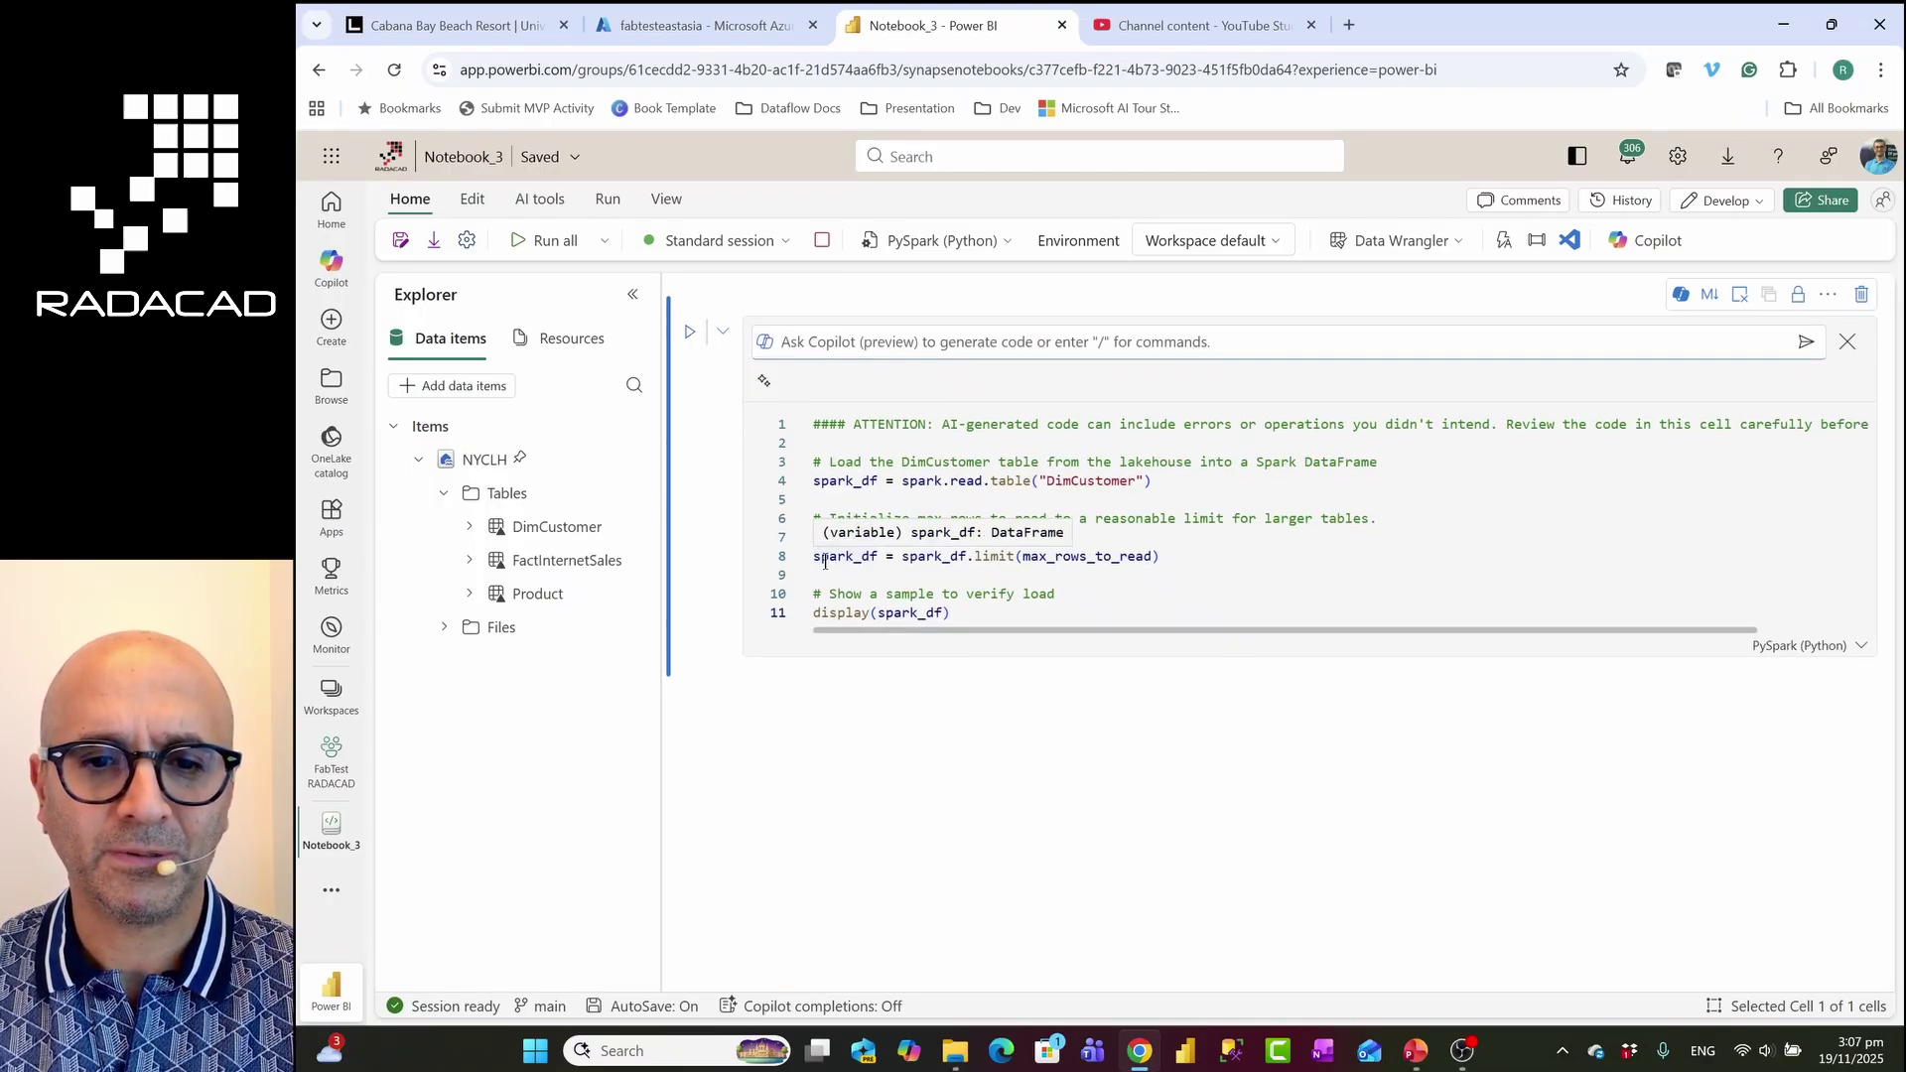
left_click(816, 558)
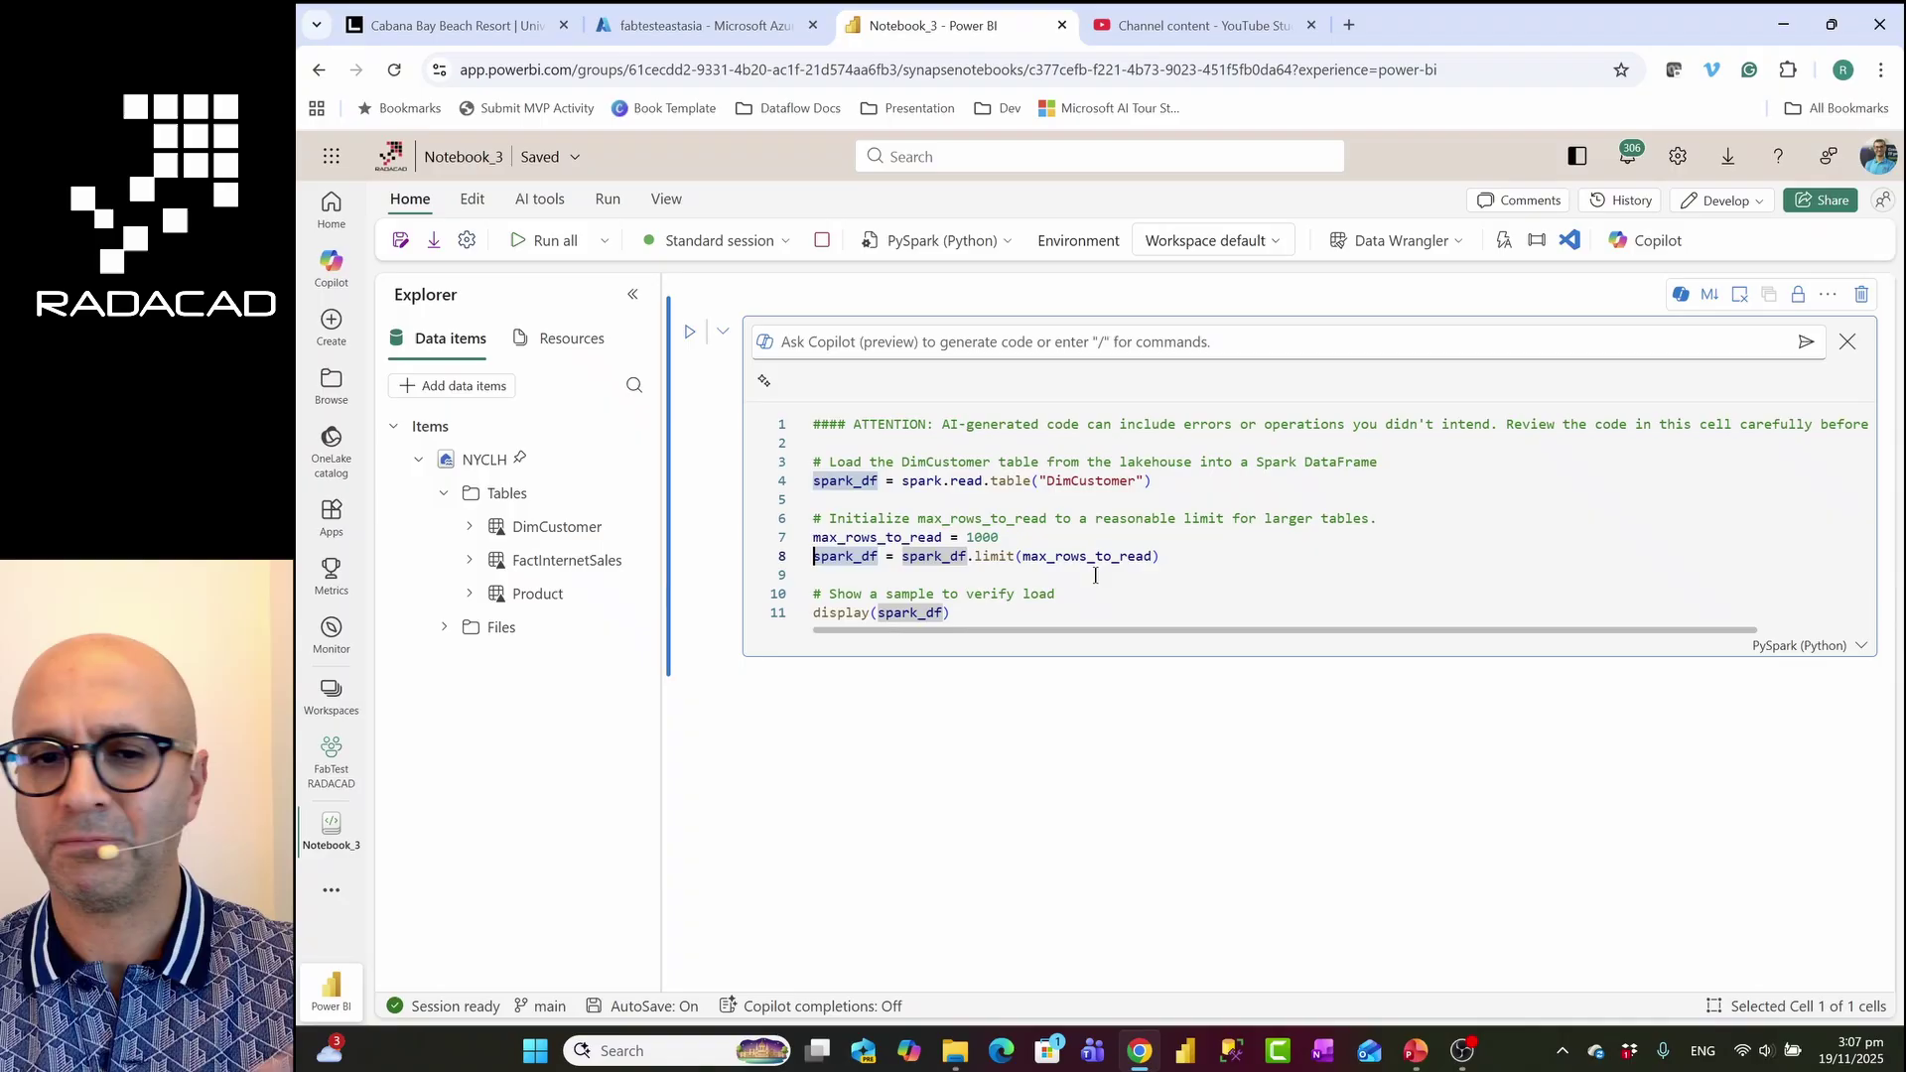
type("#")
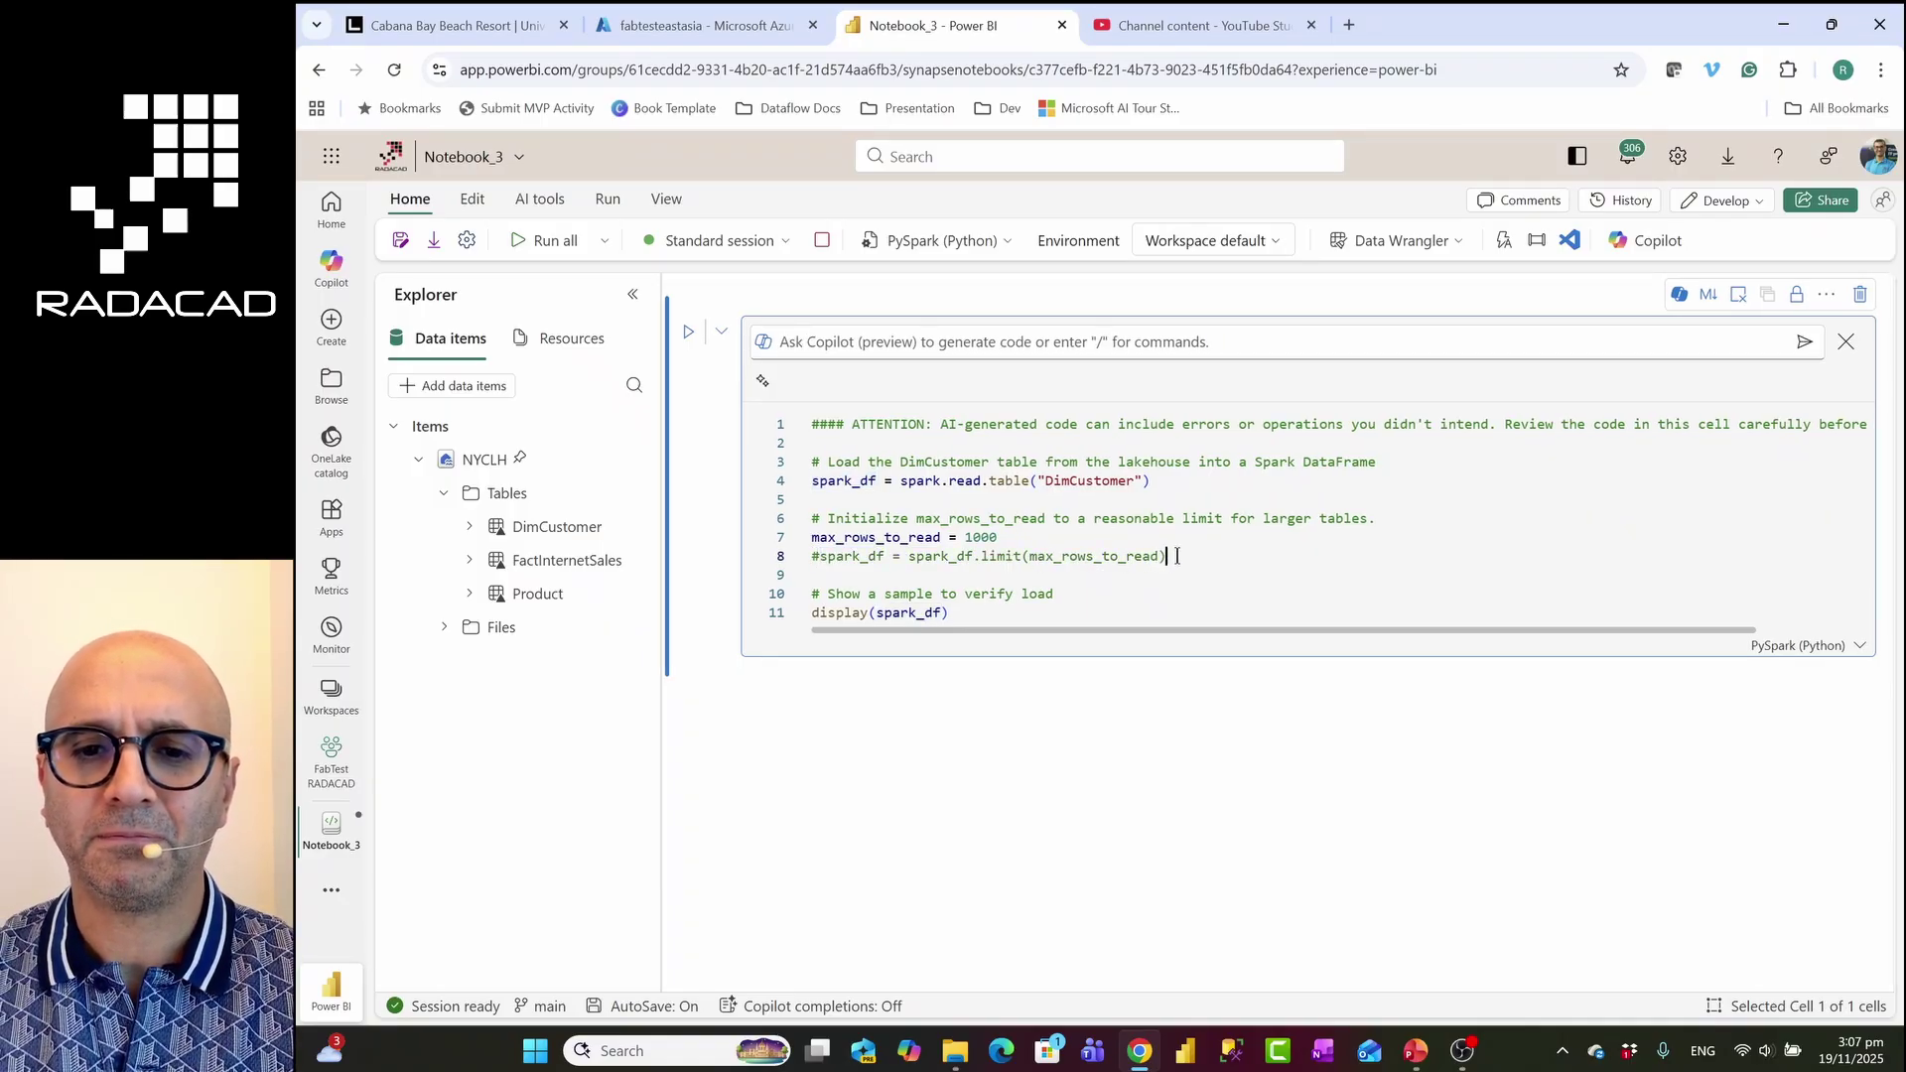
left_click_drag(1177, 557, 813, 560)
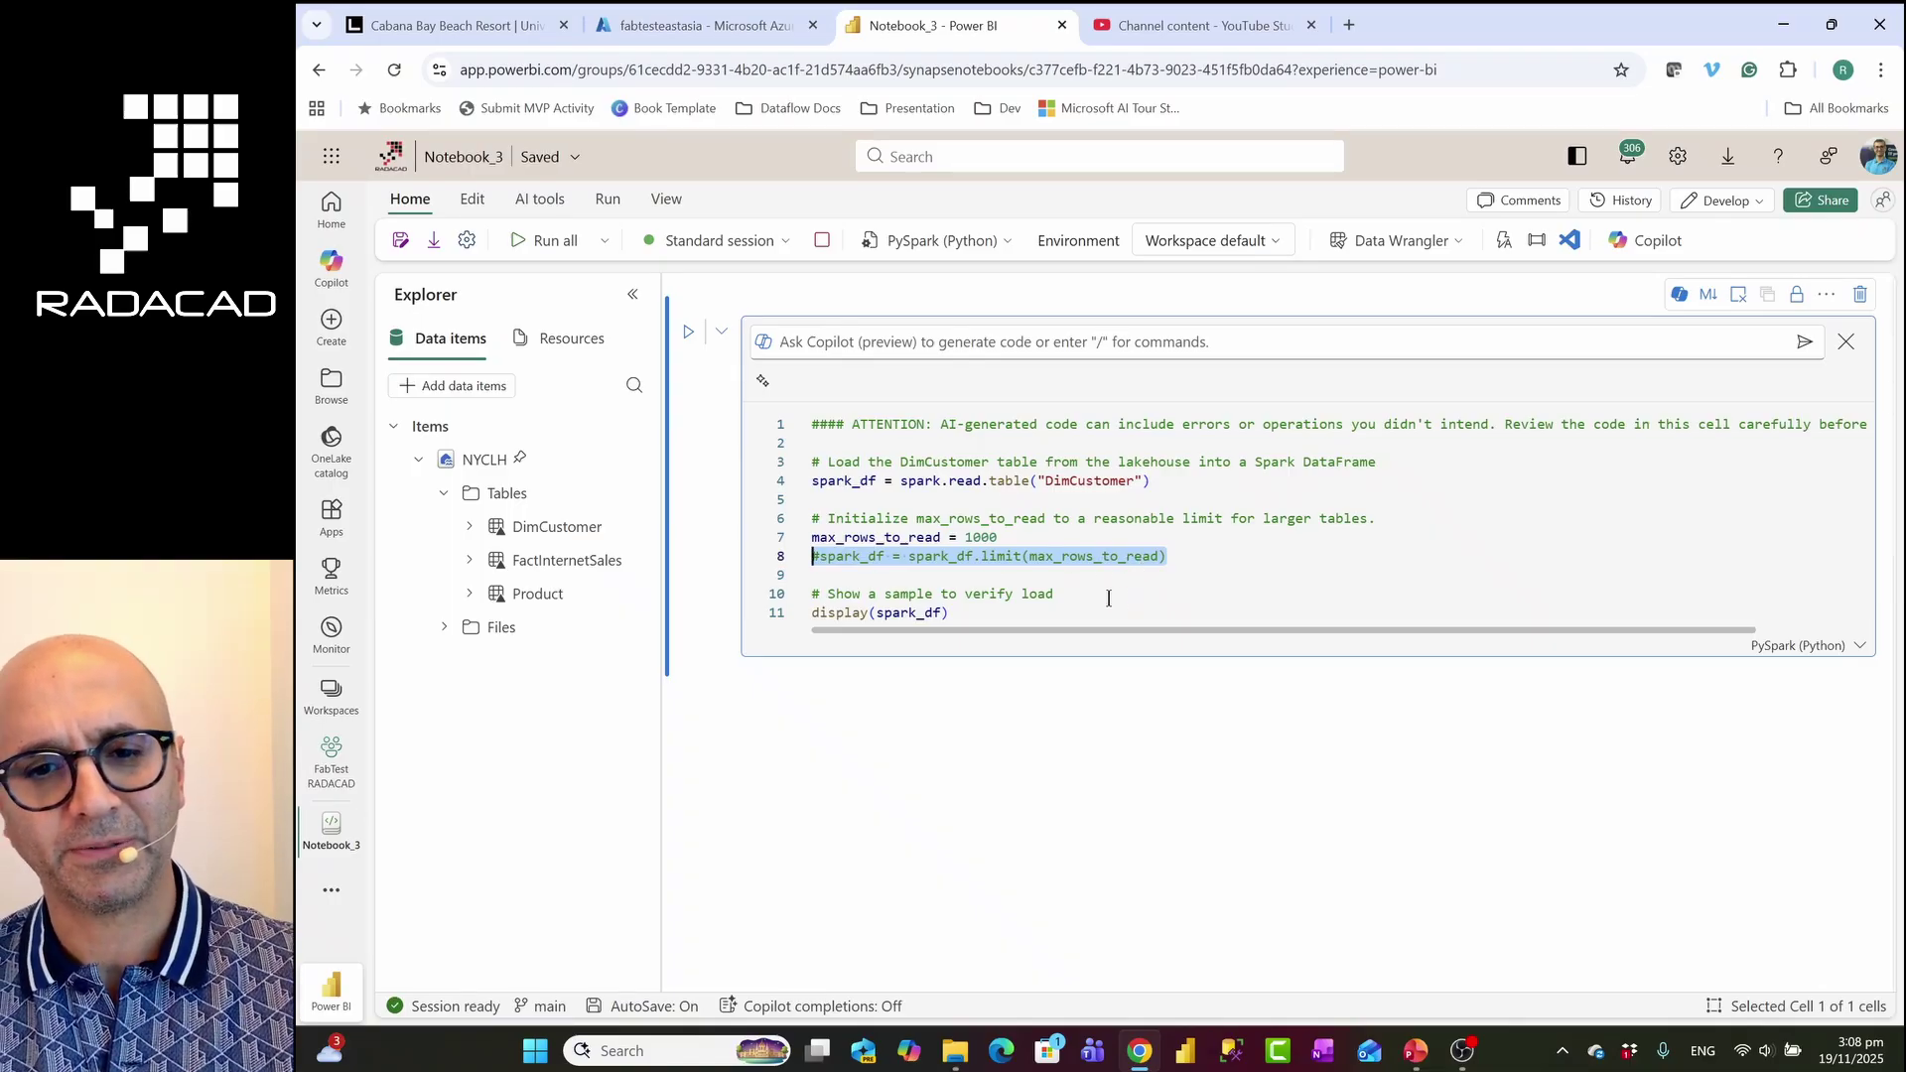
left_click(1026, 612)
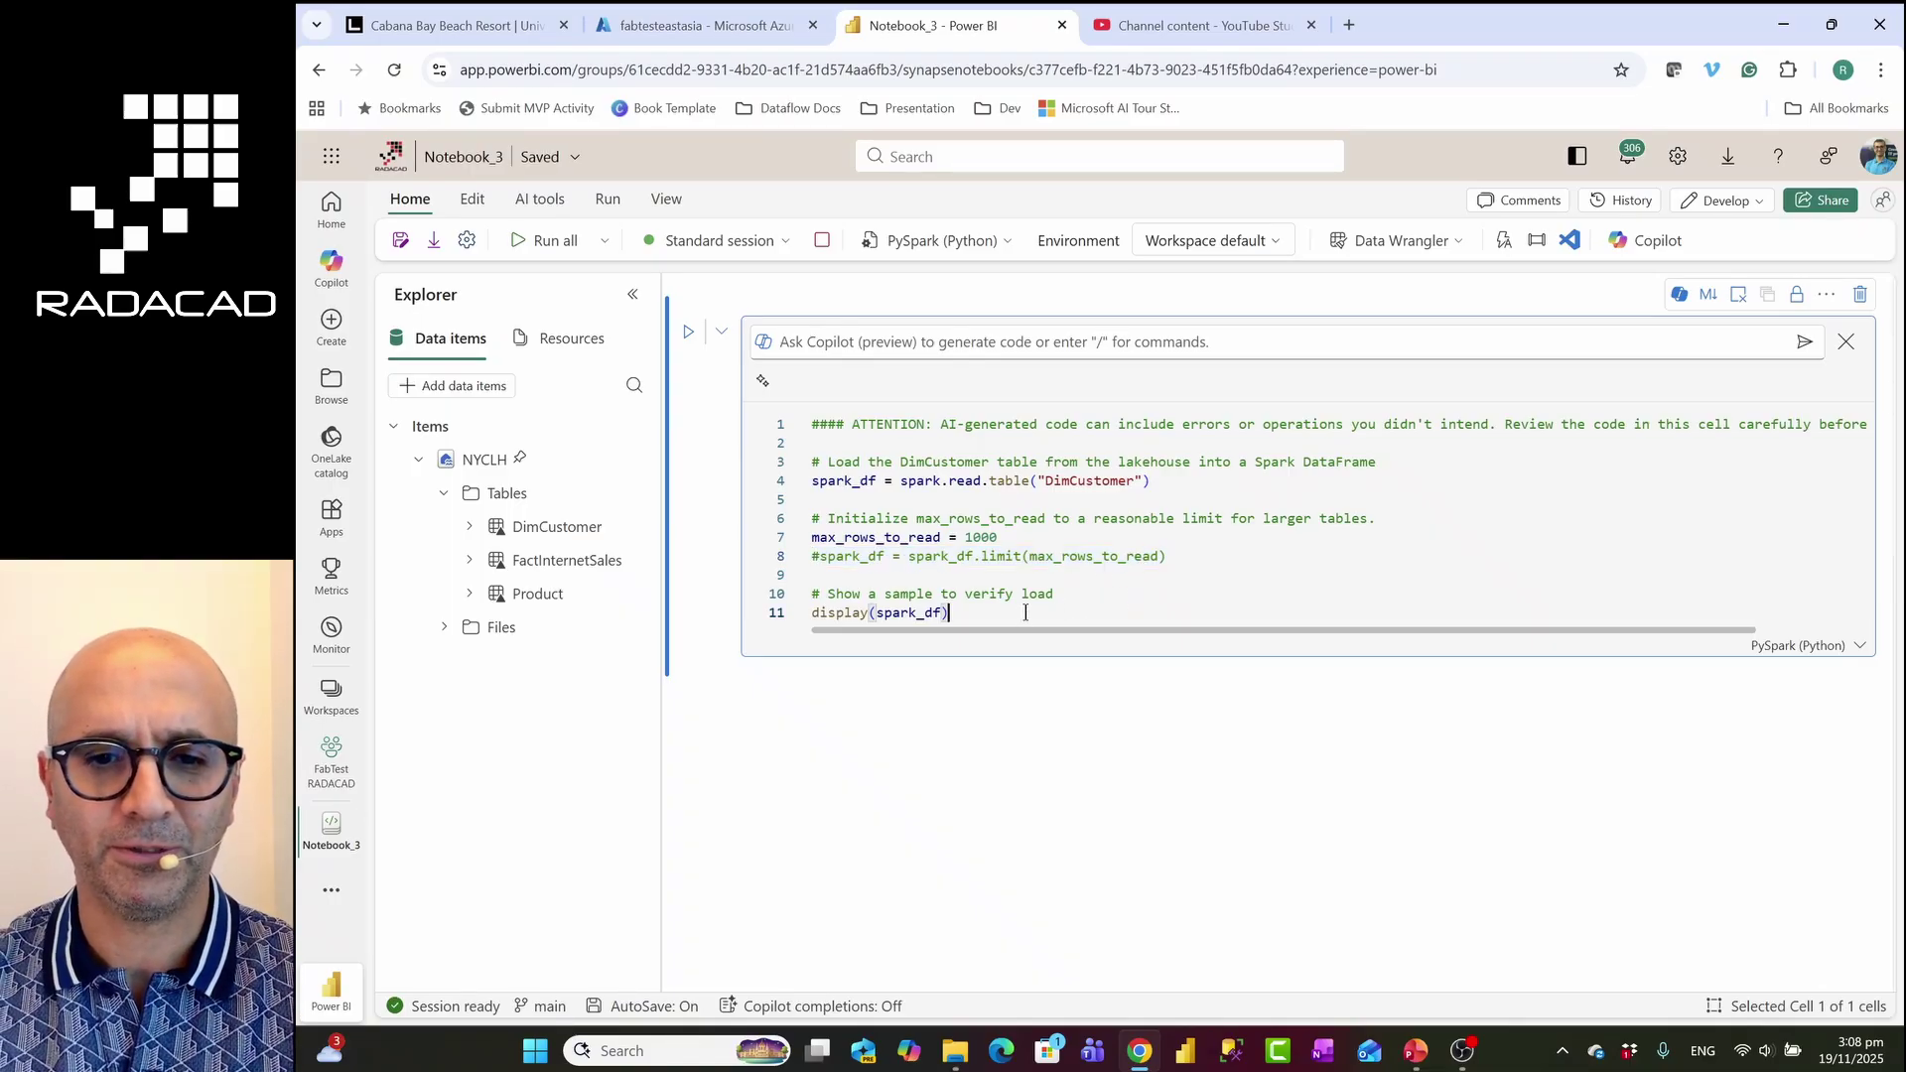
left_click(818, 558)
left_click(965, 616)
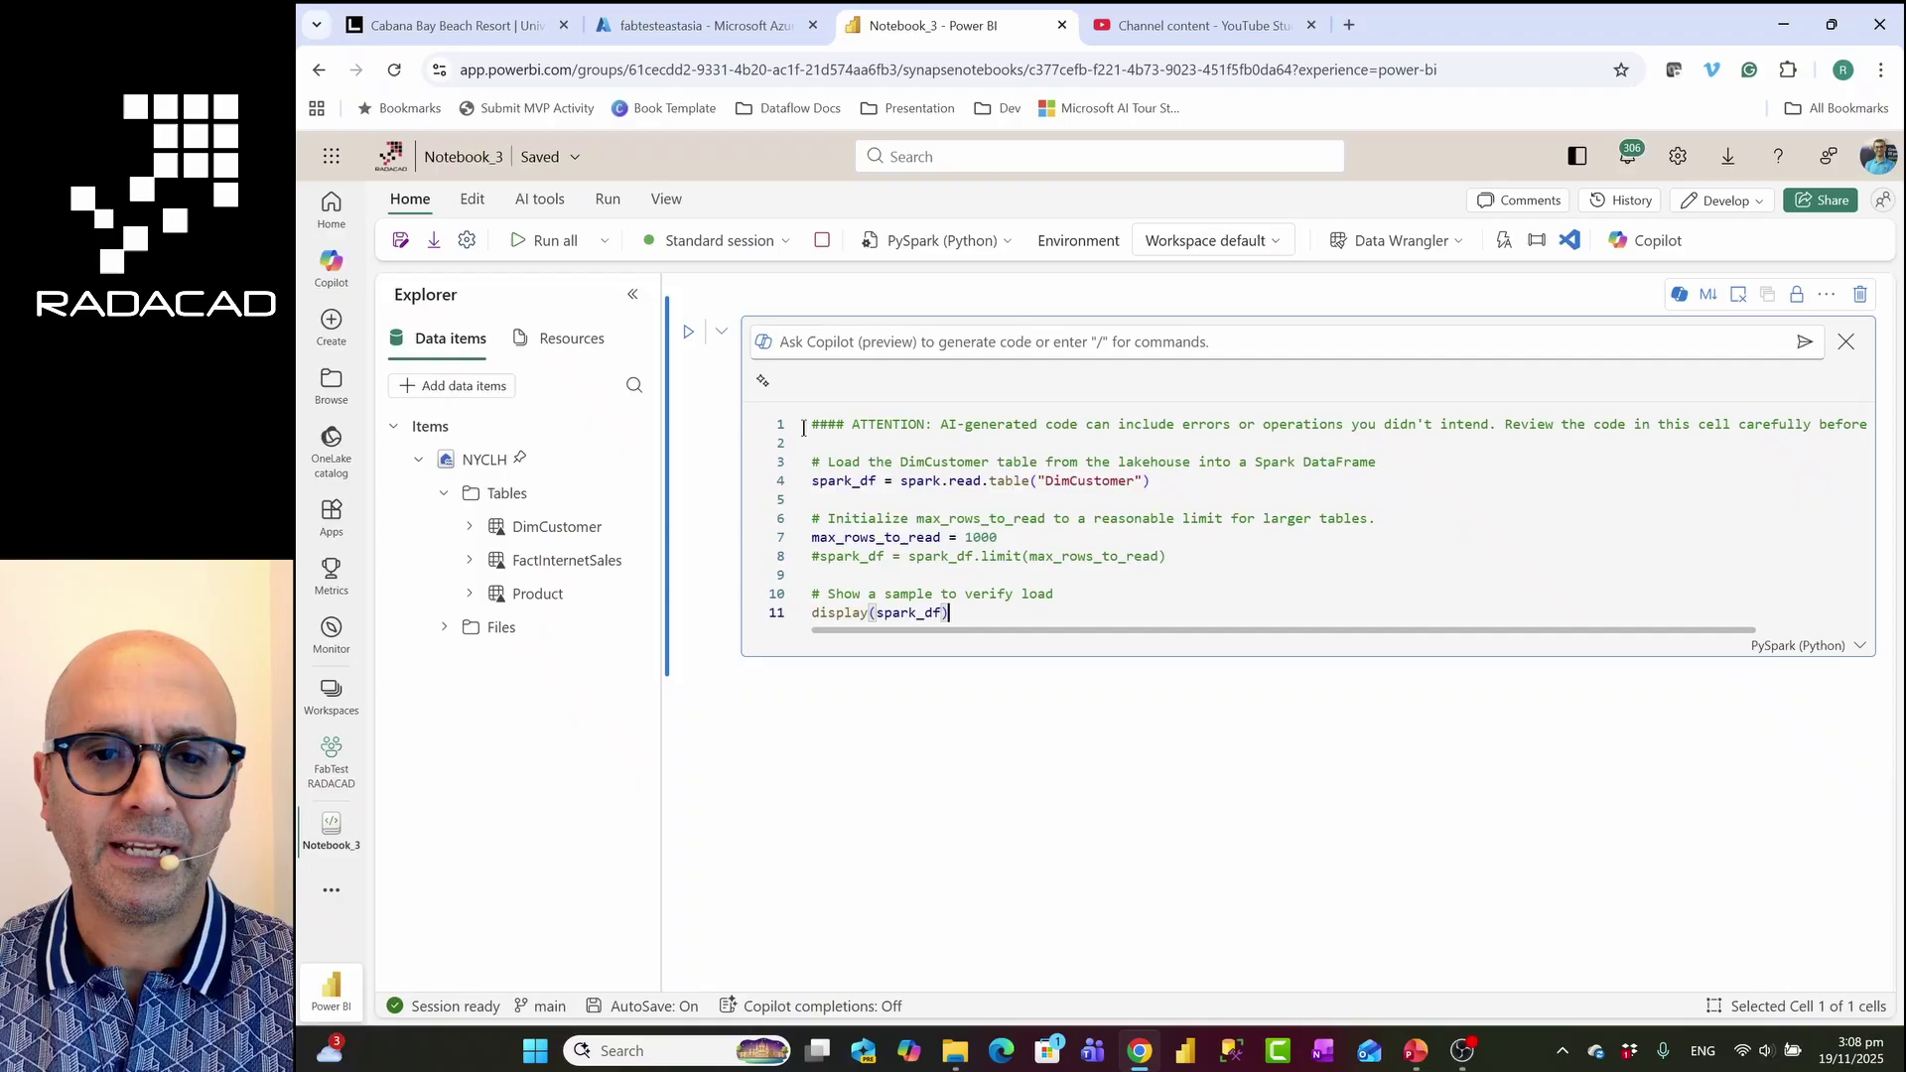
Run the cell to display DimCustomer as 1000 rows across 28 columns
key("ctrl+Return")
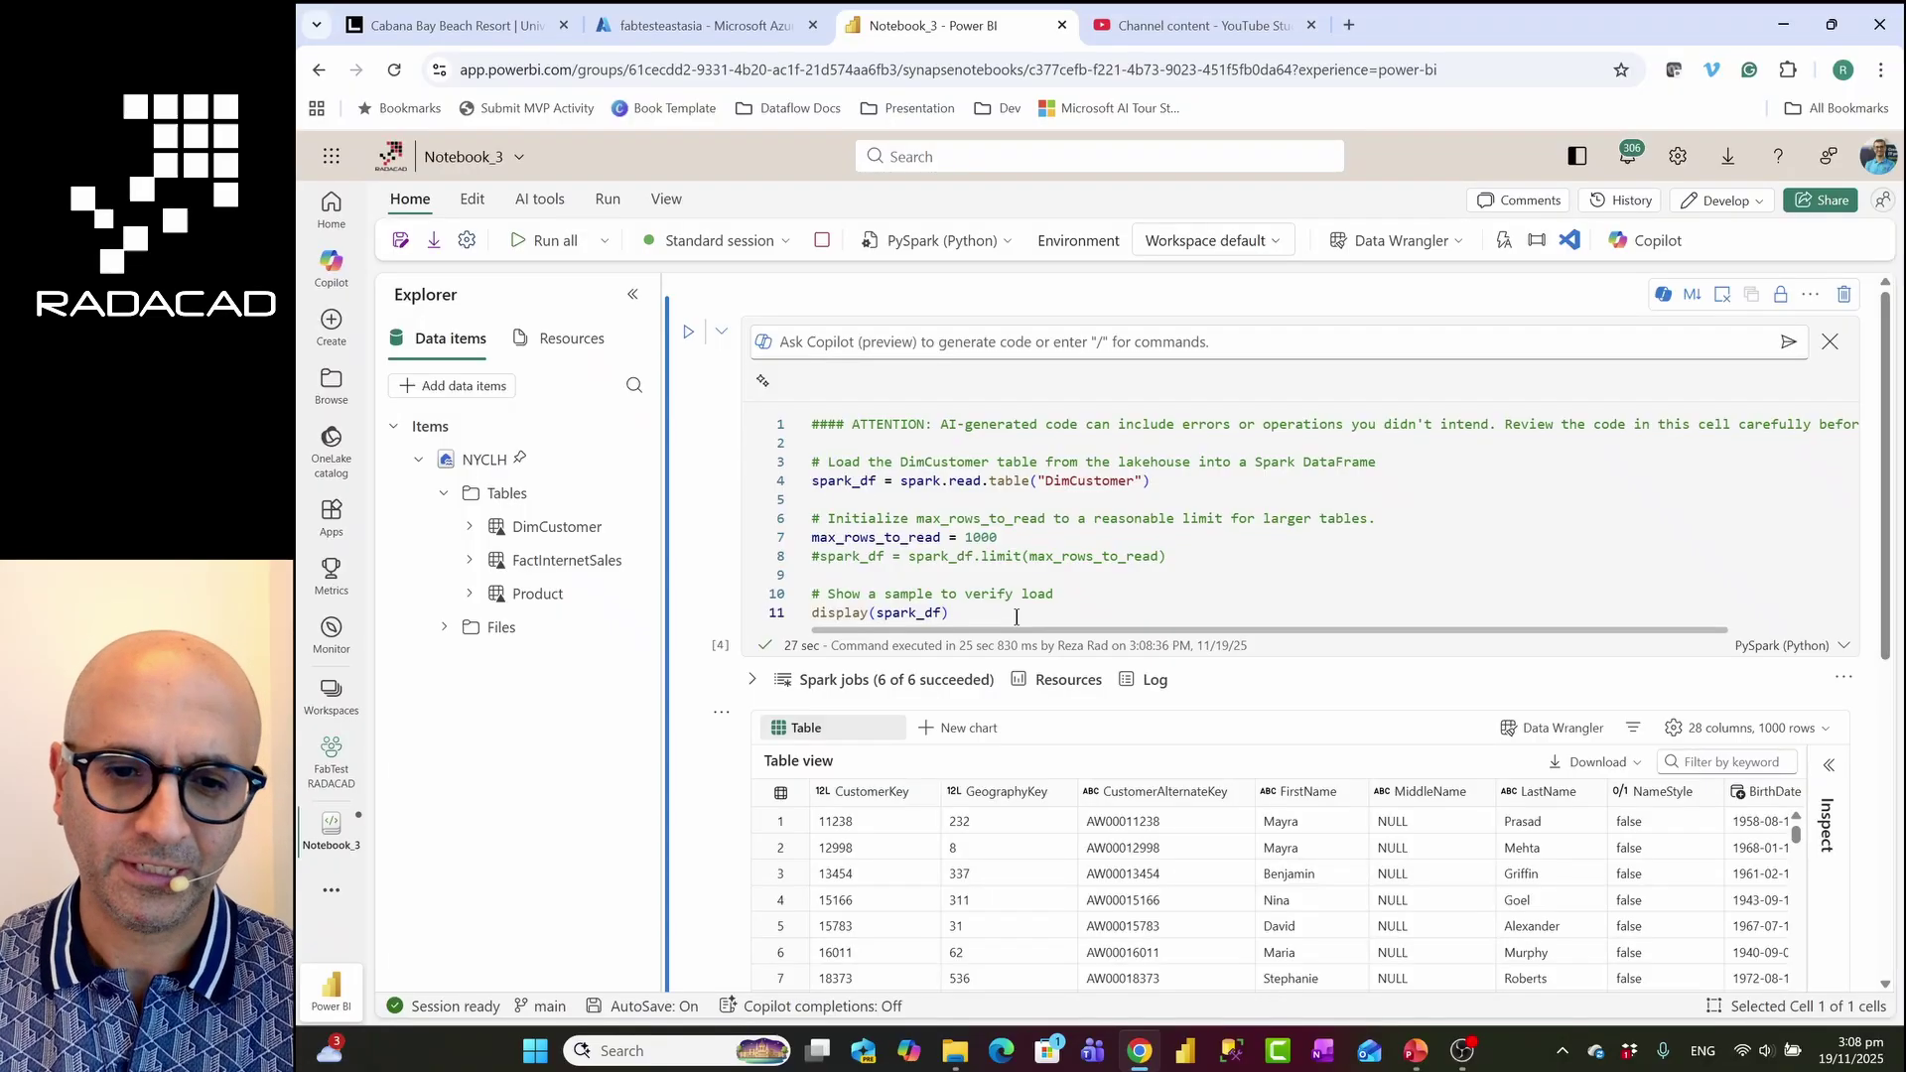
scroll(1053, 636, "down", 3)
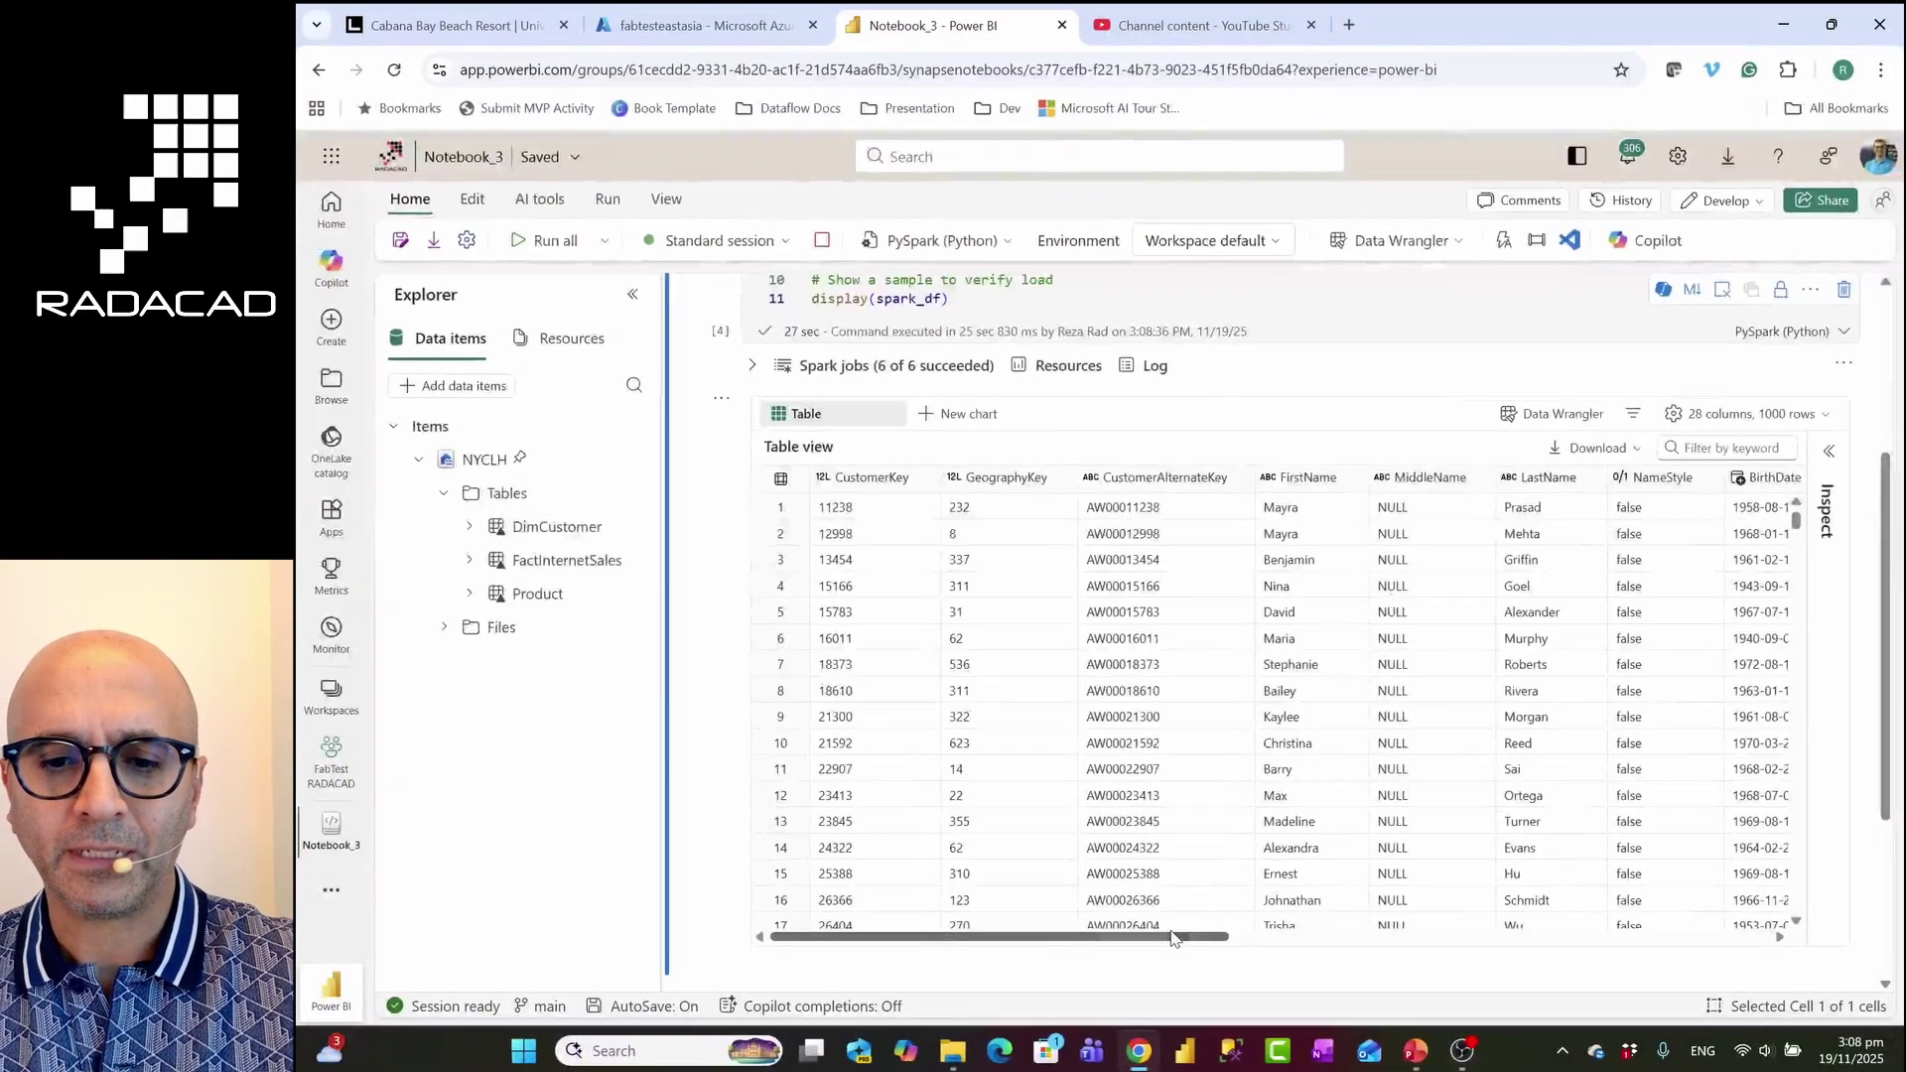
left_click(1194, 927)
left_click(1819, 462)
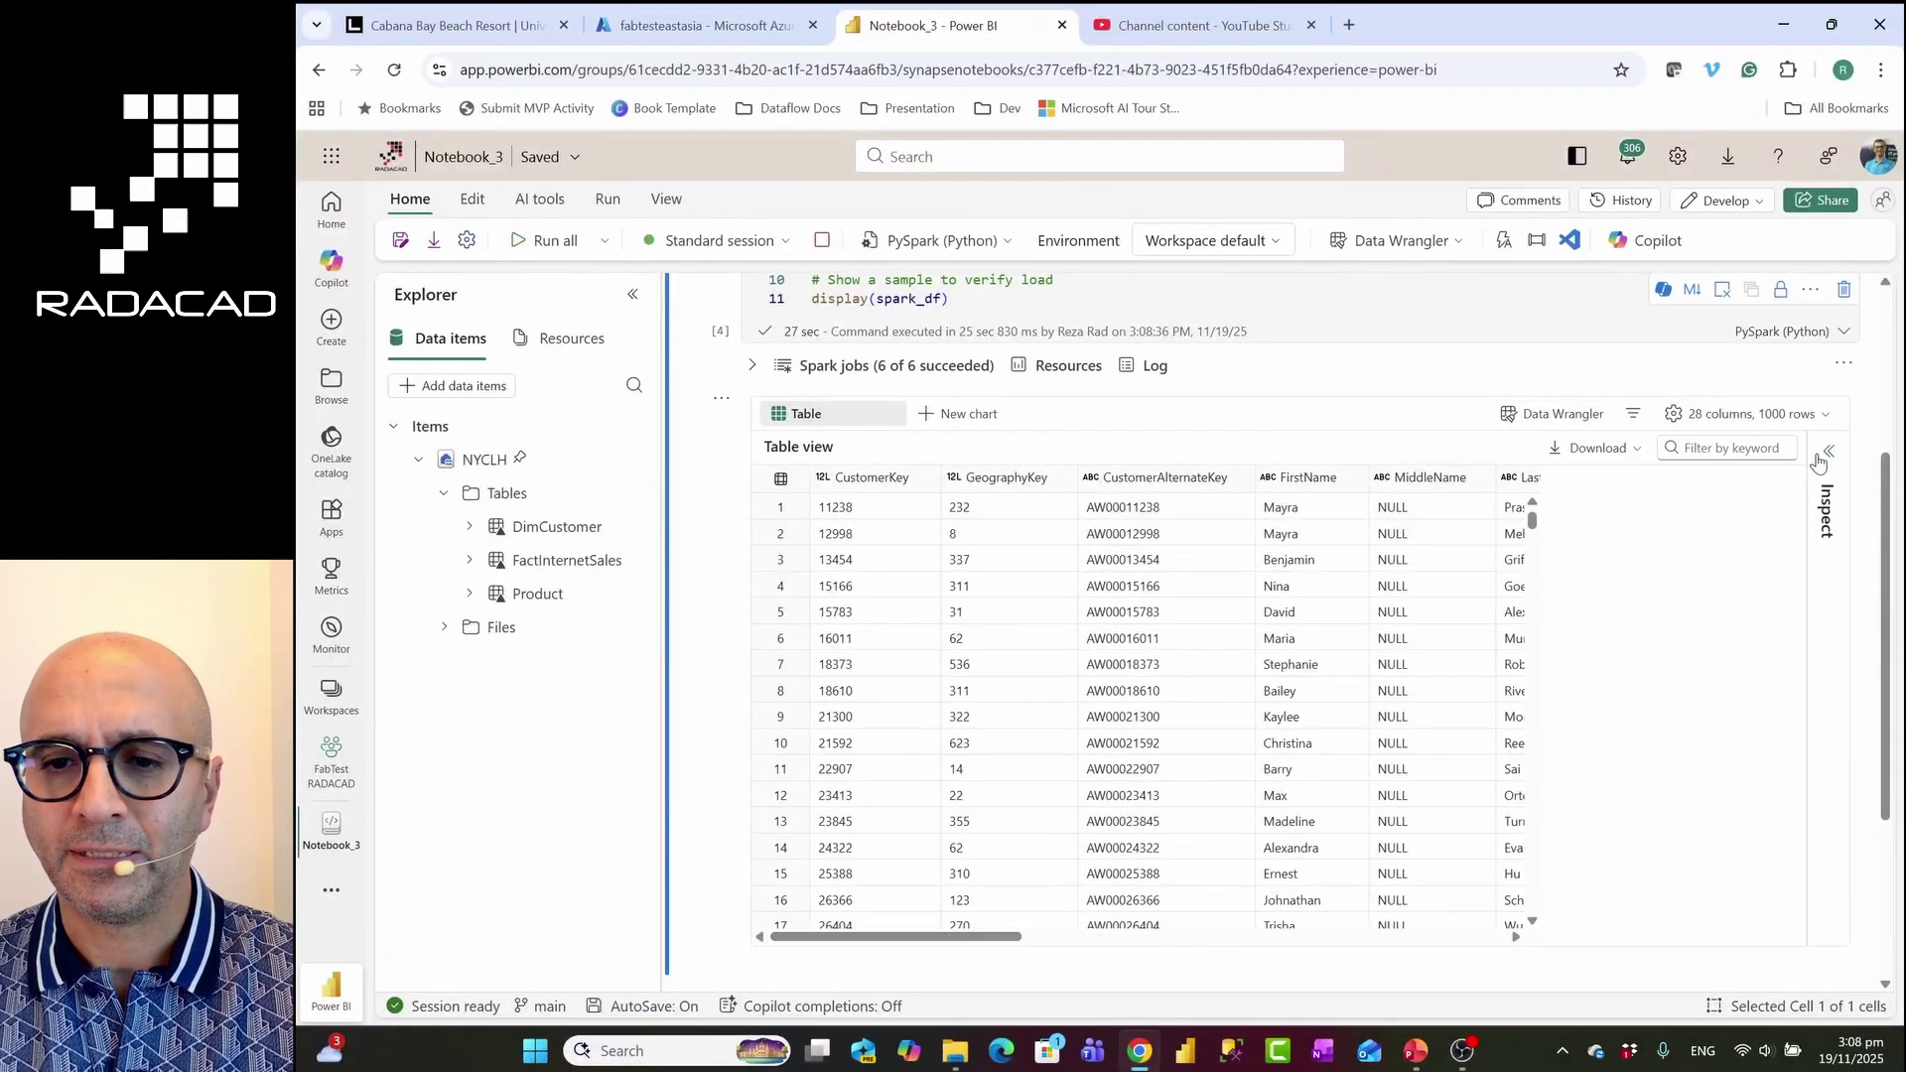
left_click_drag(1132, 948, 1452, 944)
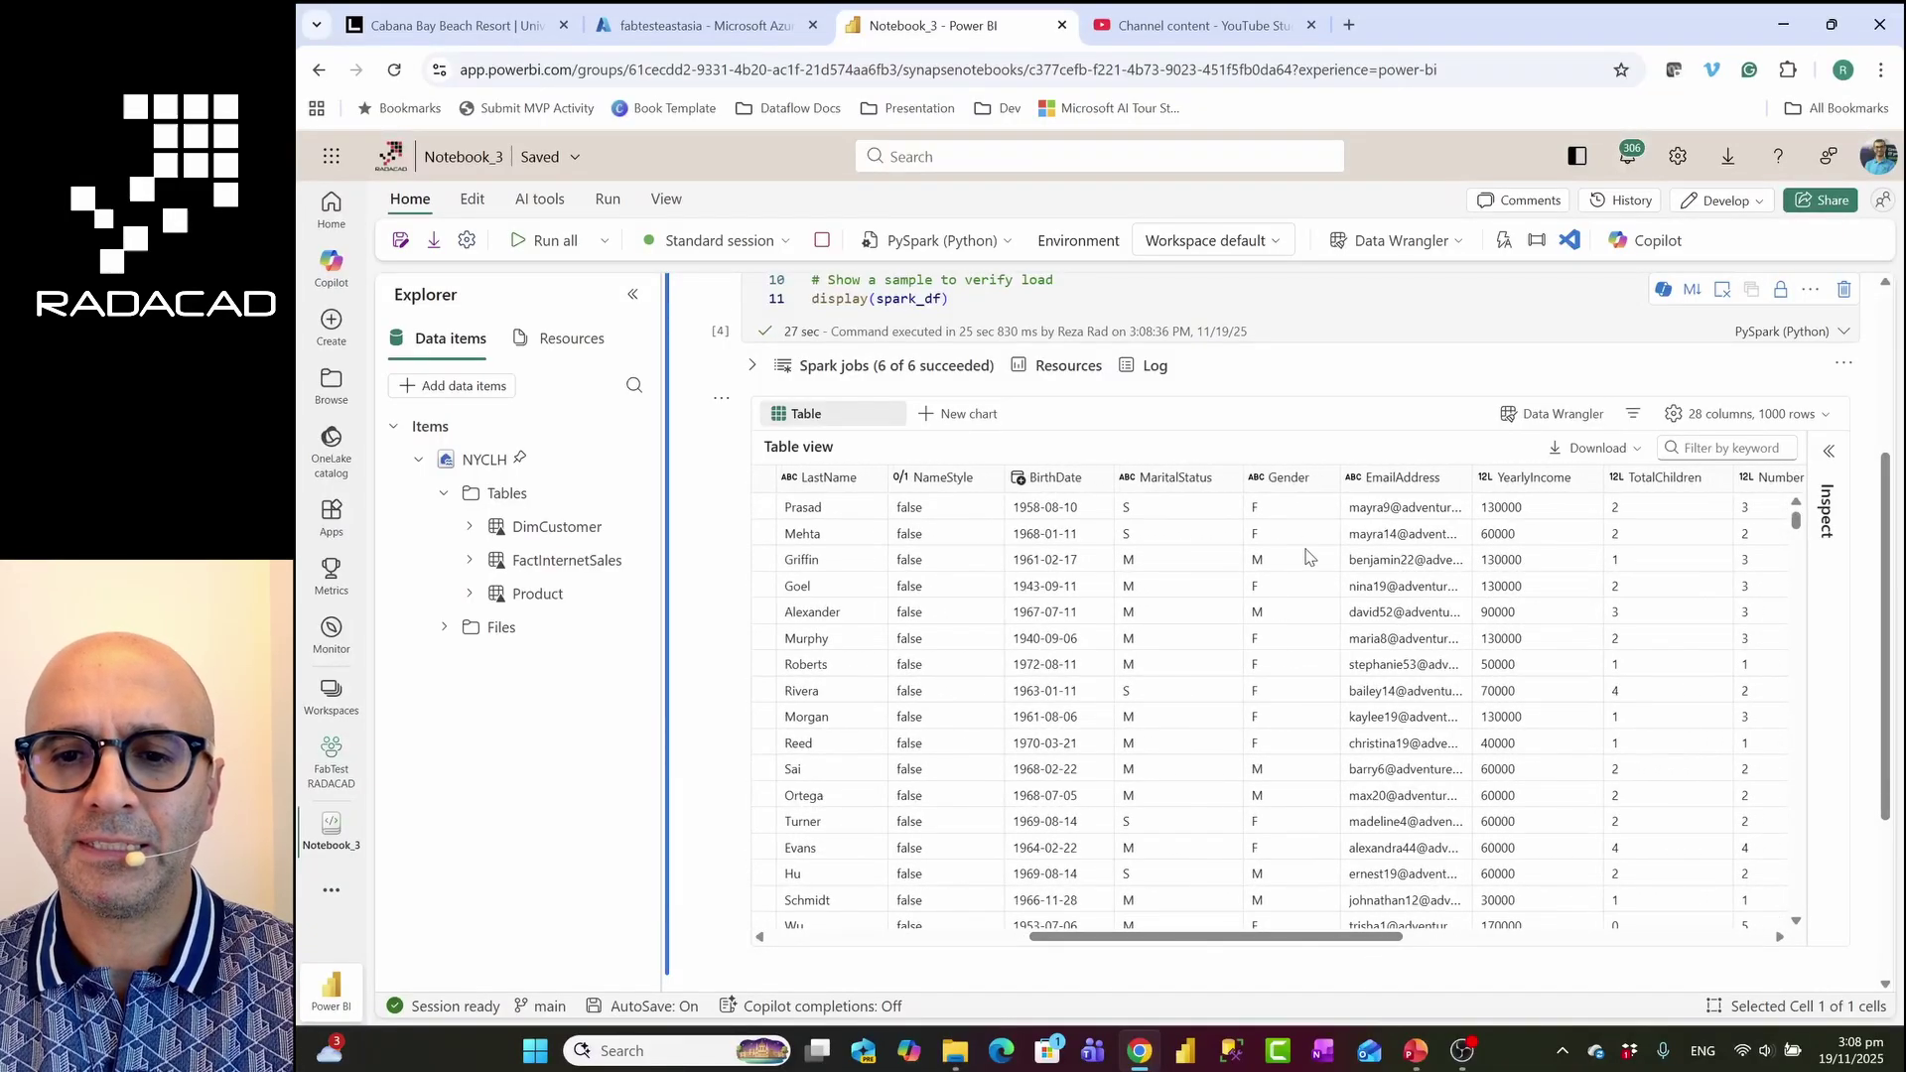
left_click_drag(1287, 946, 1440, 943)
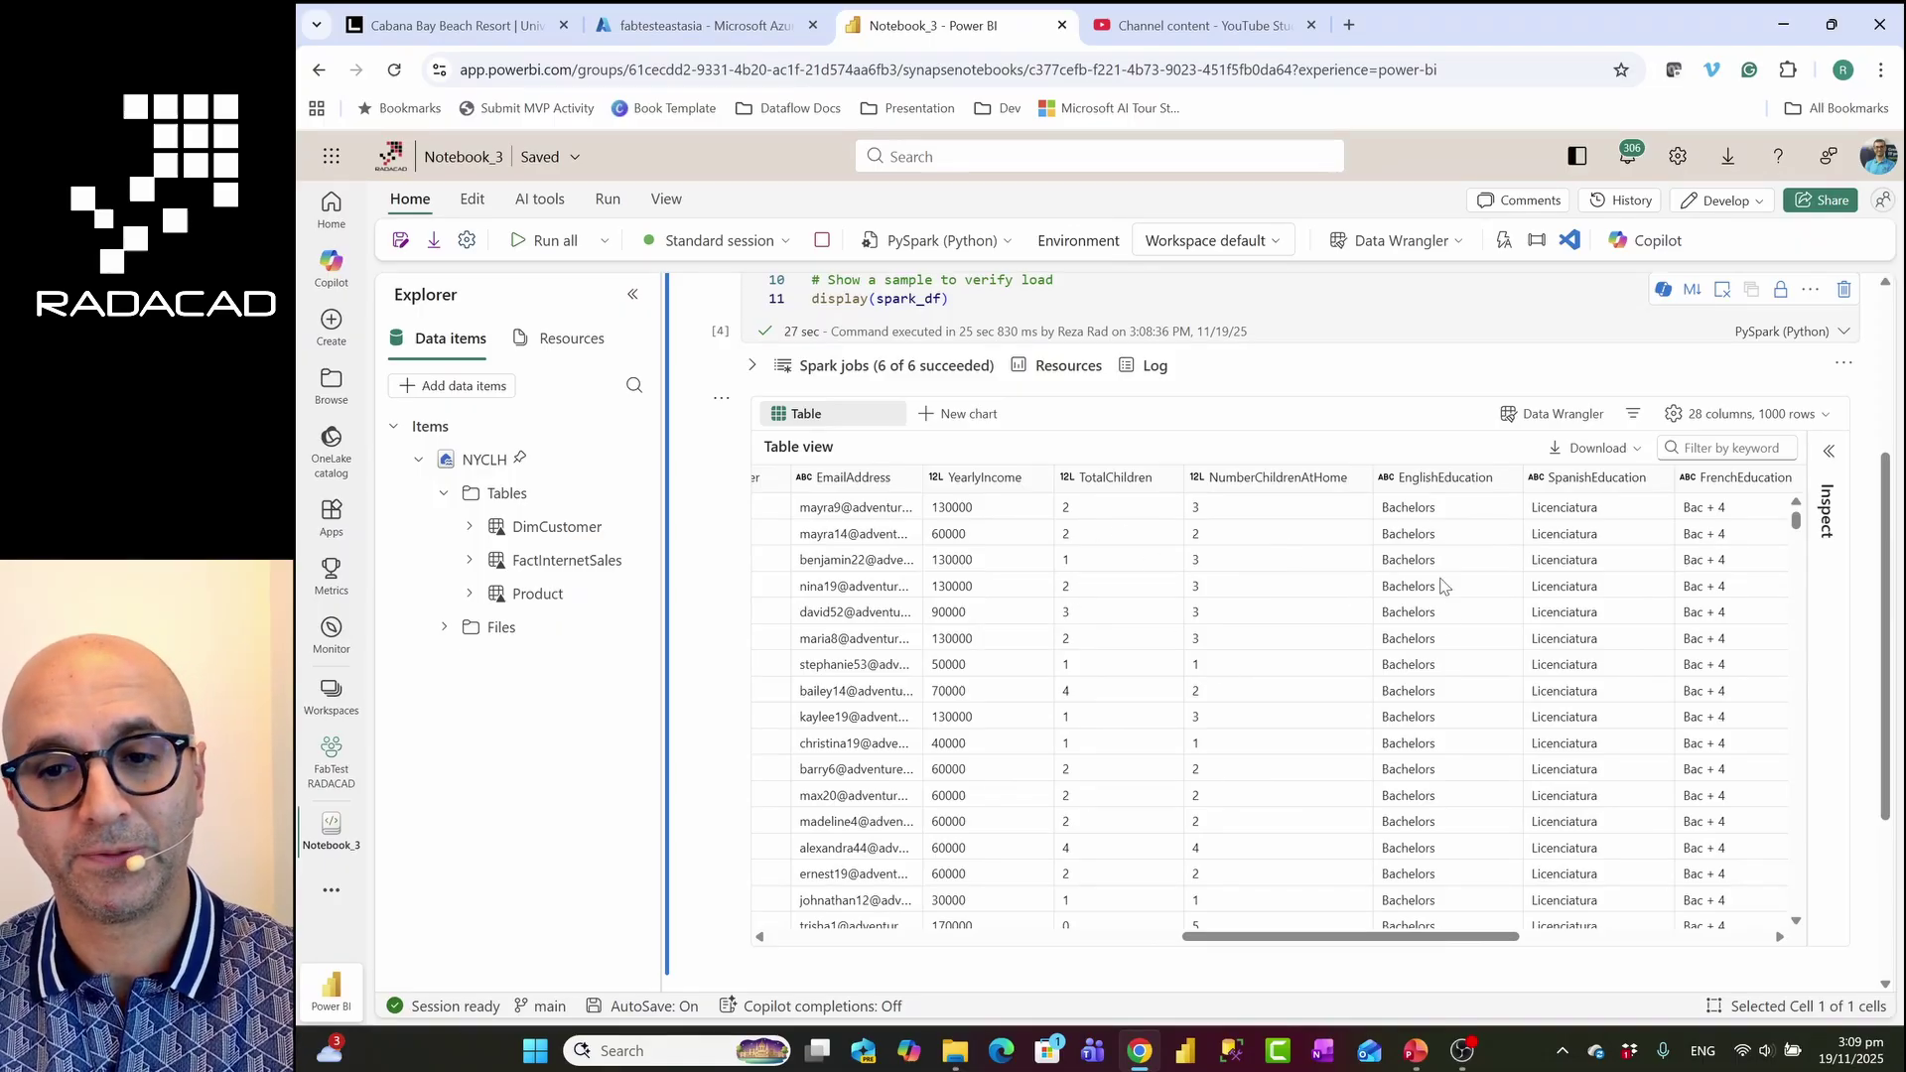
left_click_drag(1426, 946, 1534, 946)
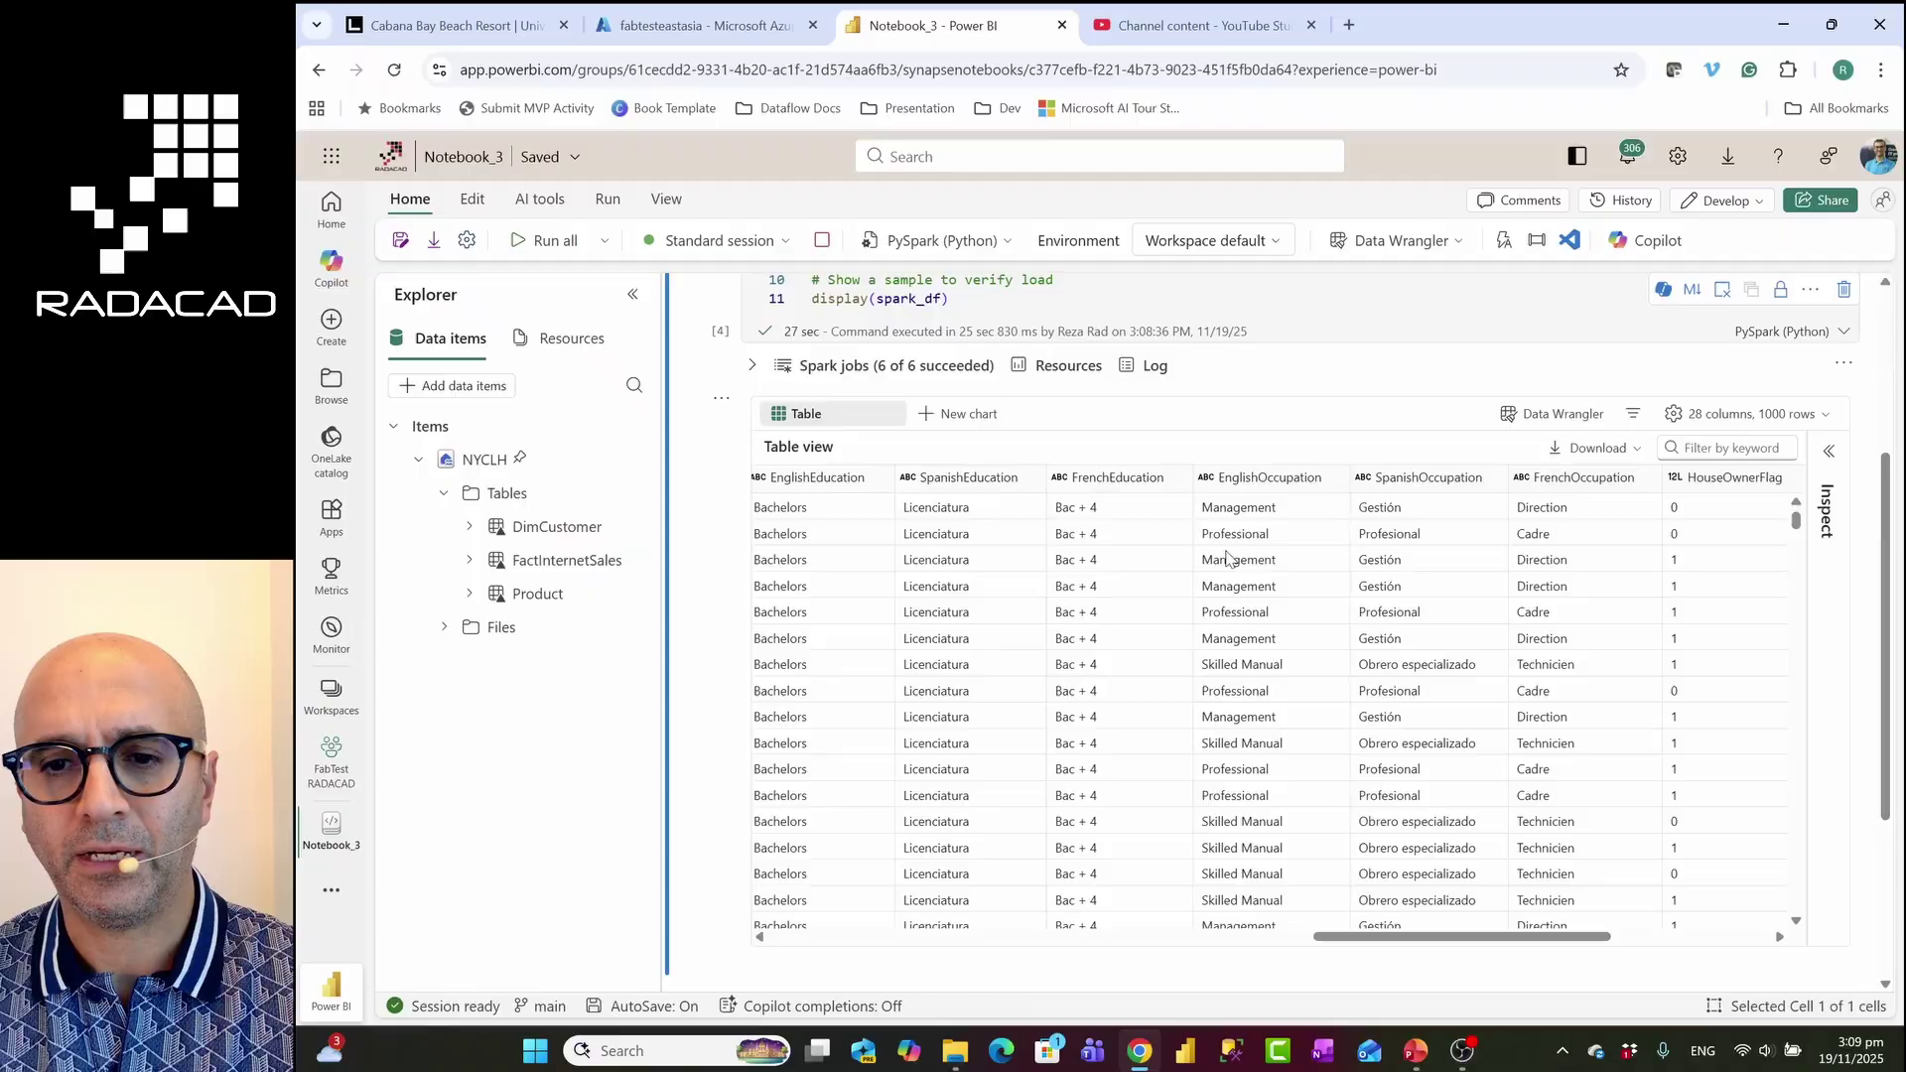
left_click_drag(1442, 943, 1529, 943)
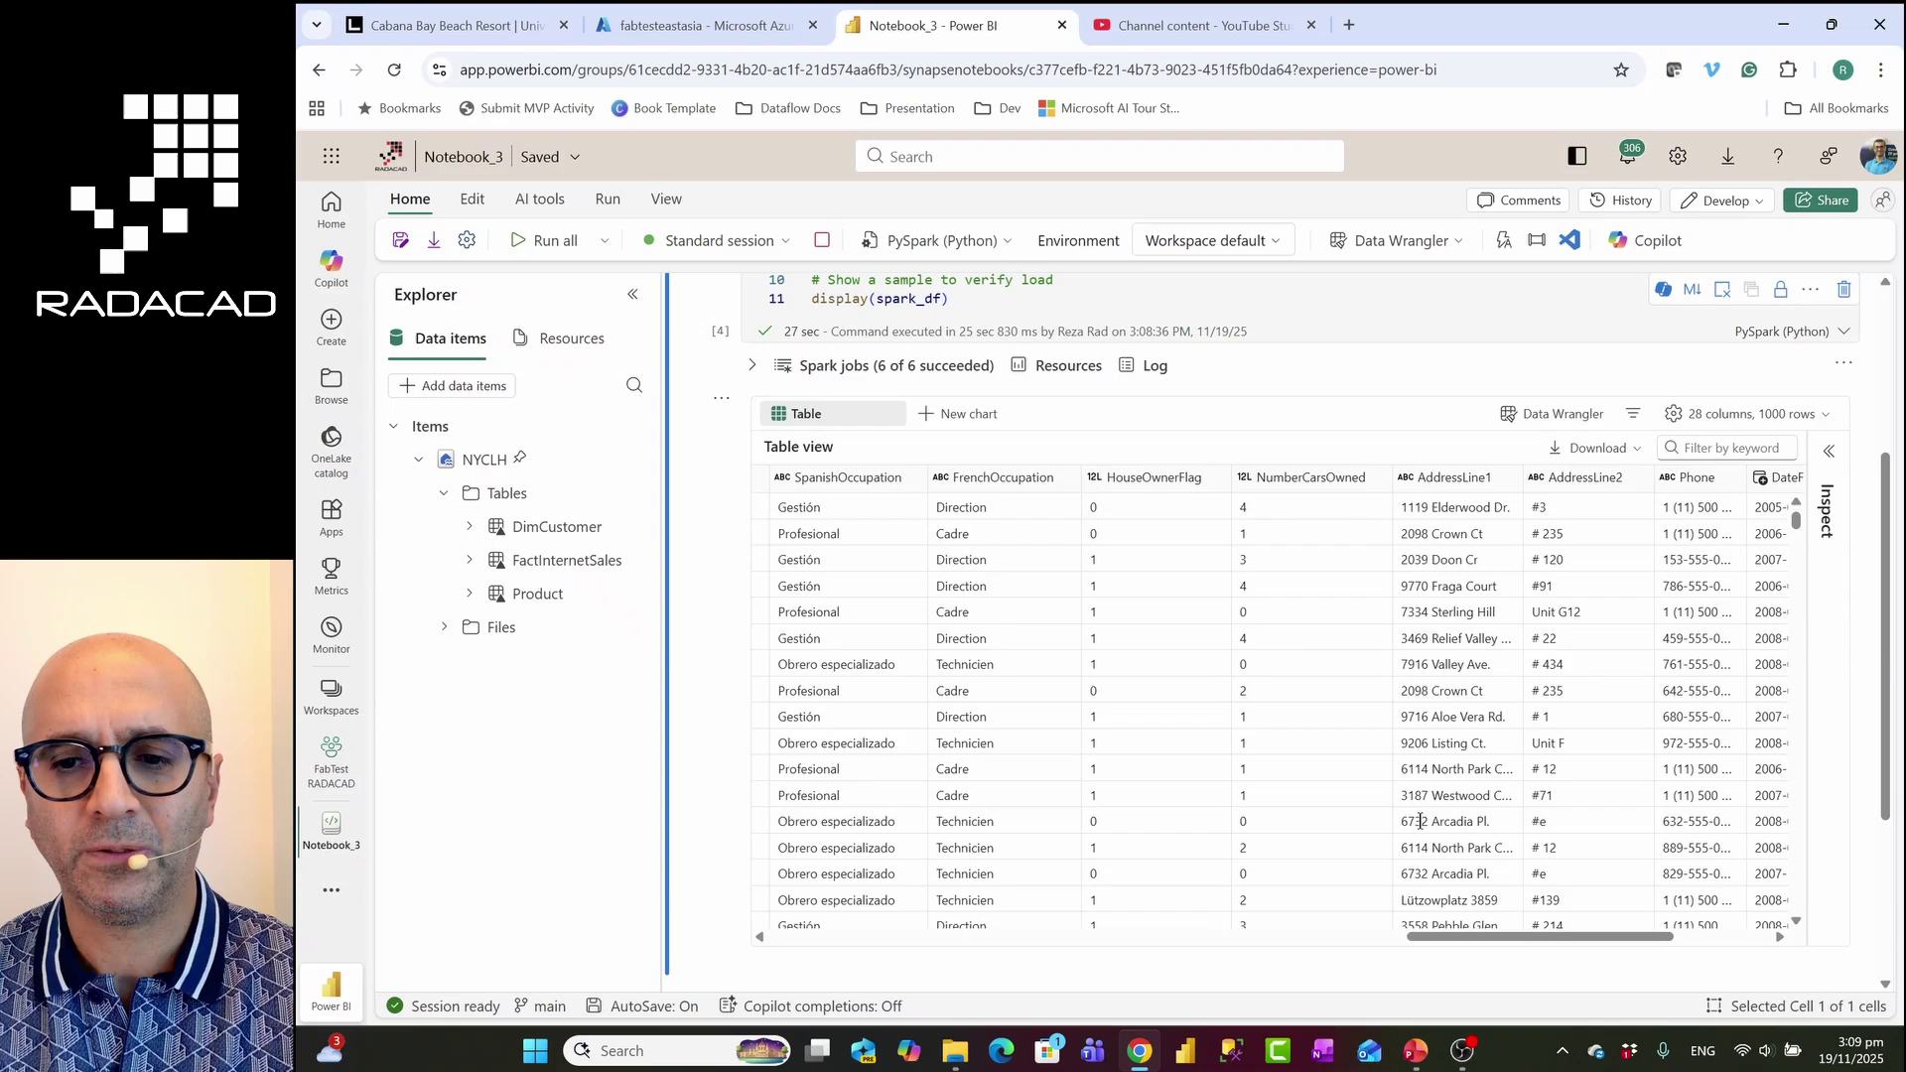
left_click_drag(1532, 938, 1628, 943)
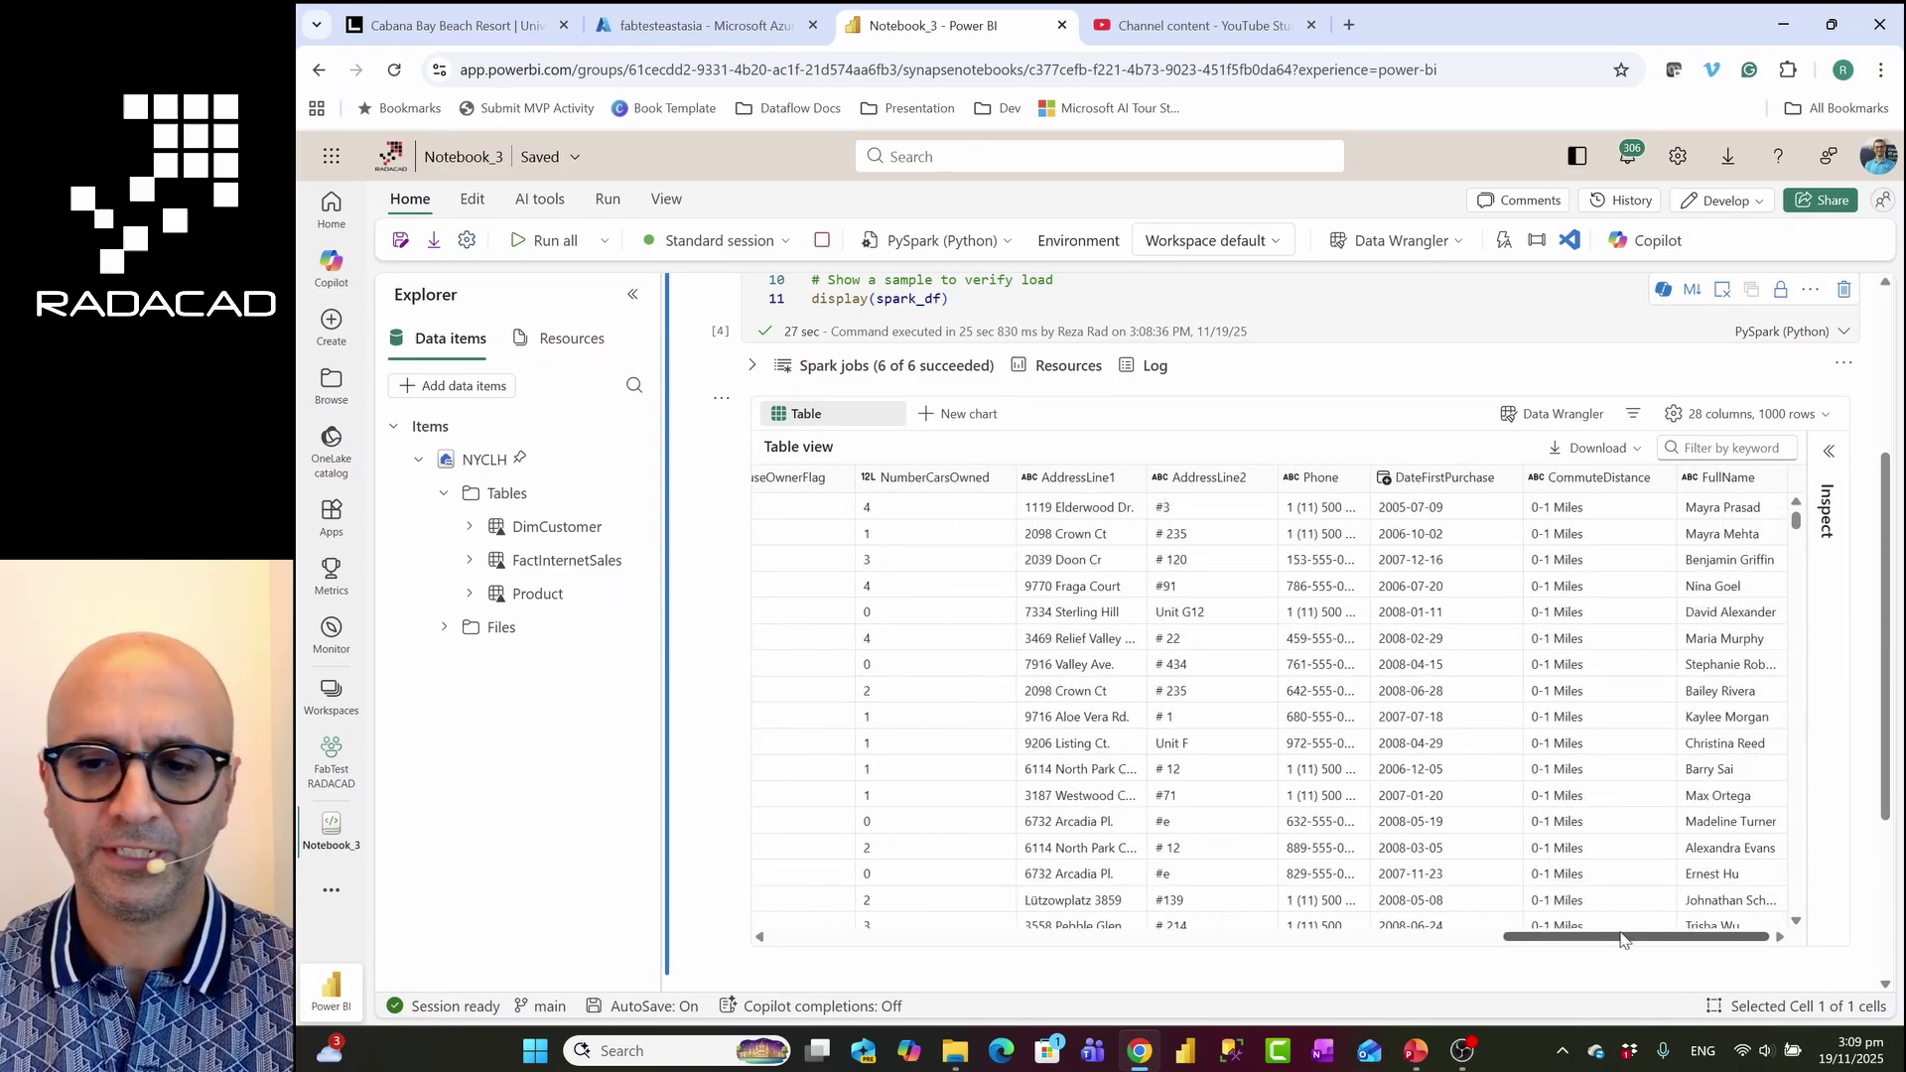
left_click_drag(1624, 939, 1511, 983)
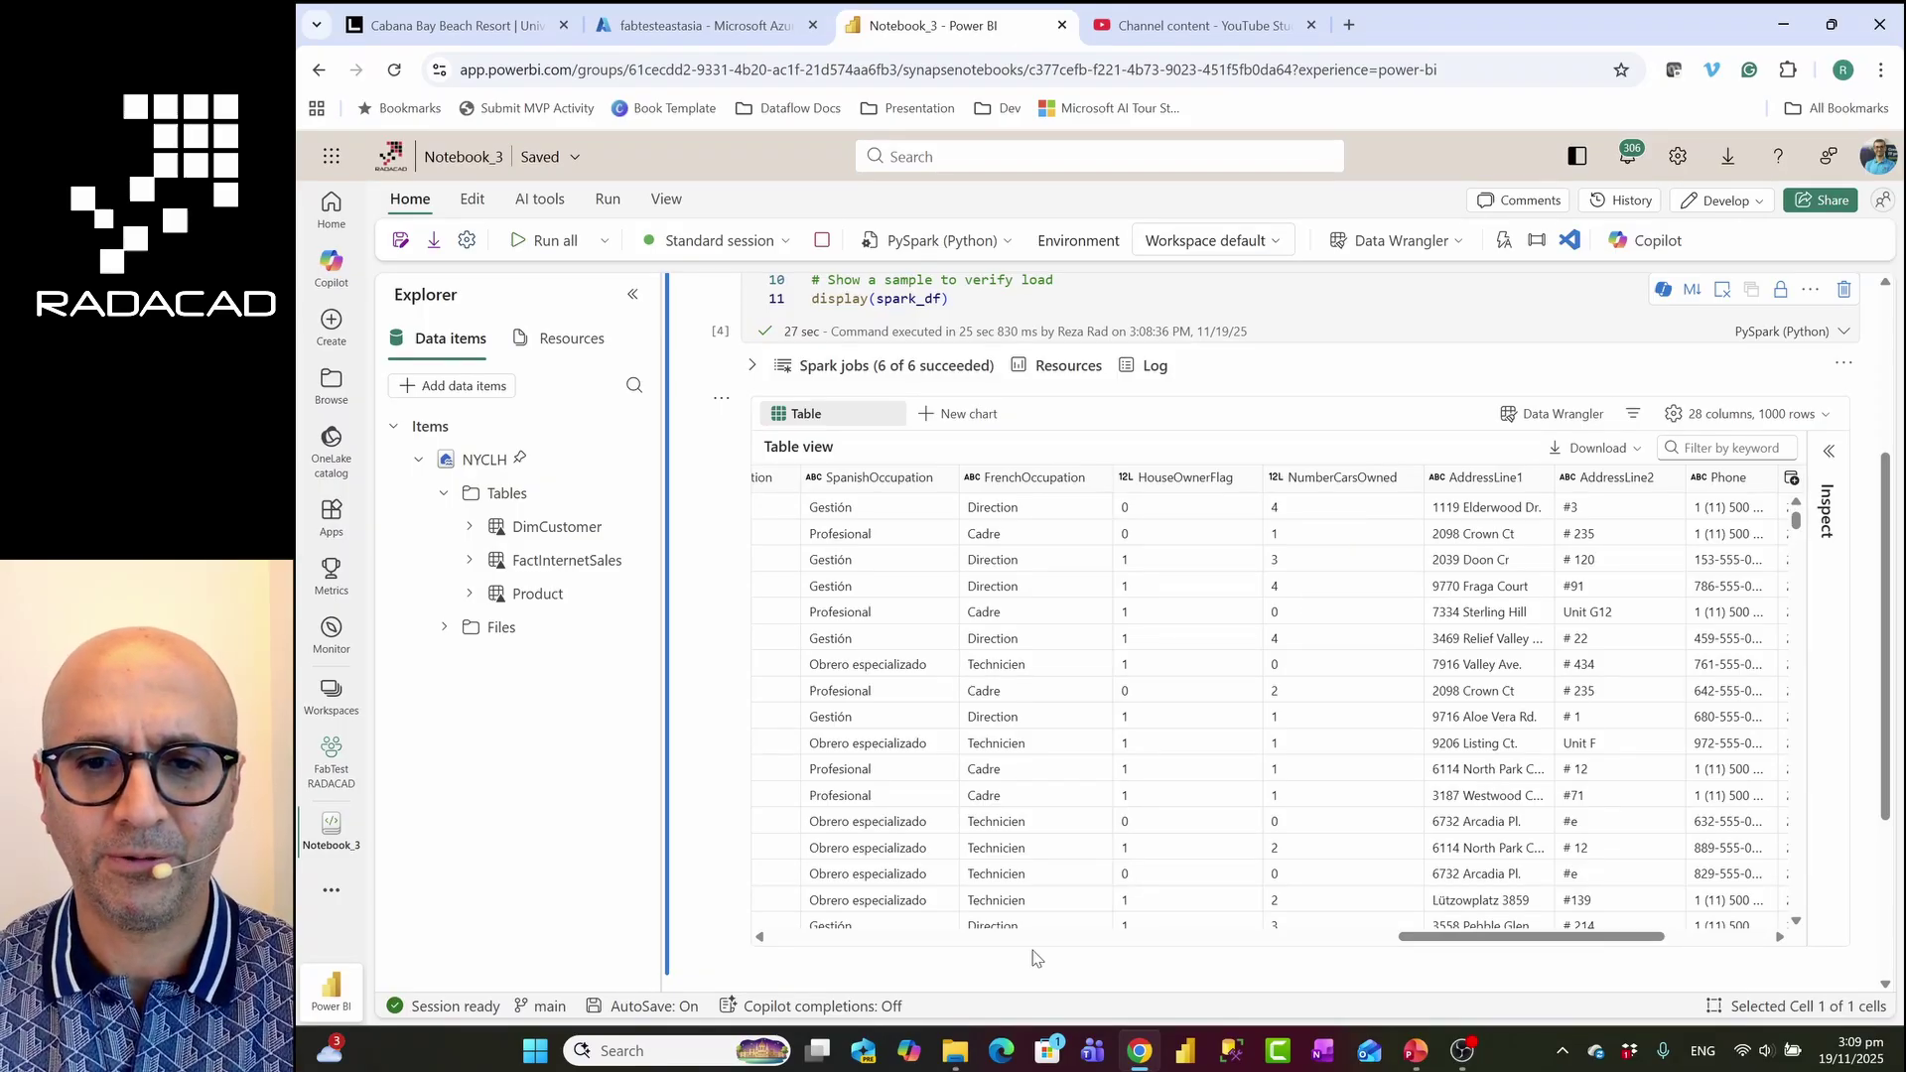
left_click_drag(1435, 943, 779, 944)
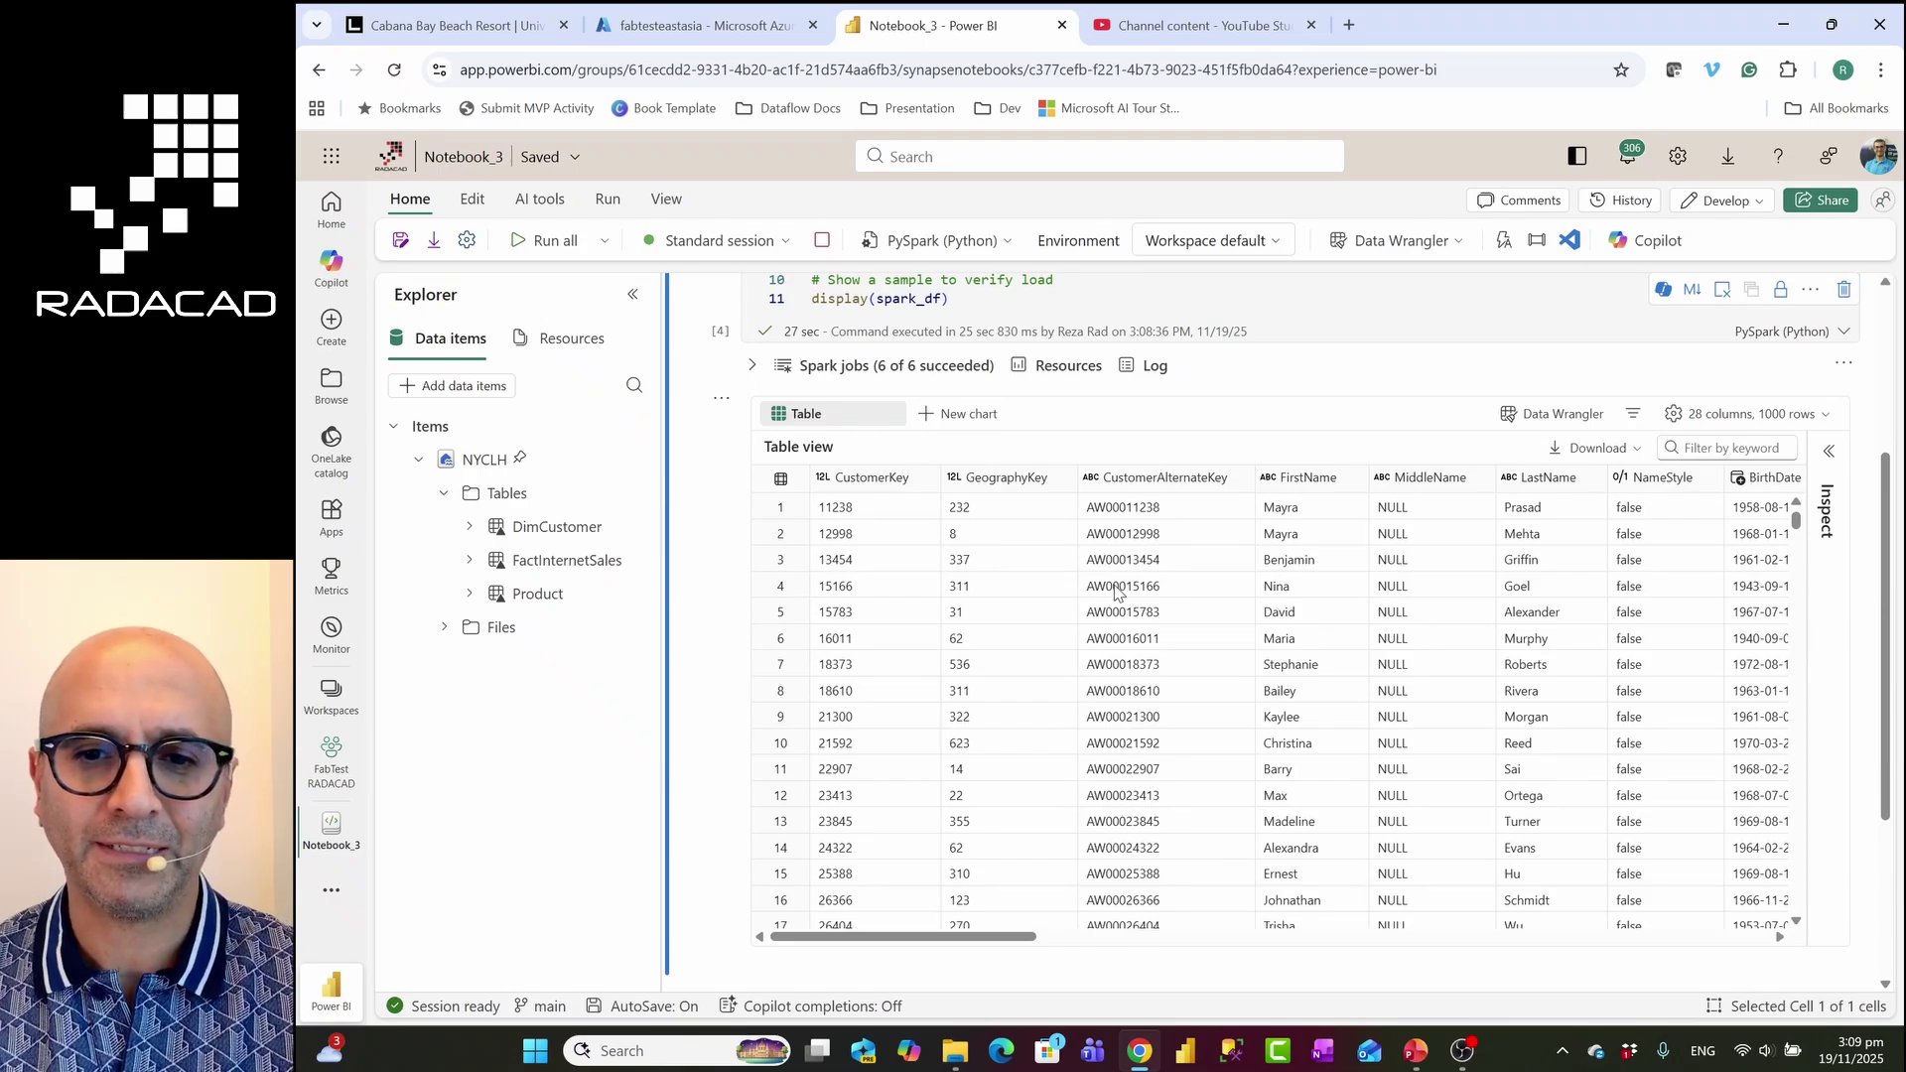
scroll(1091, 803, "down", 3)
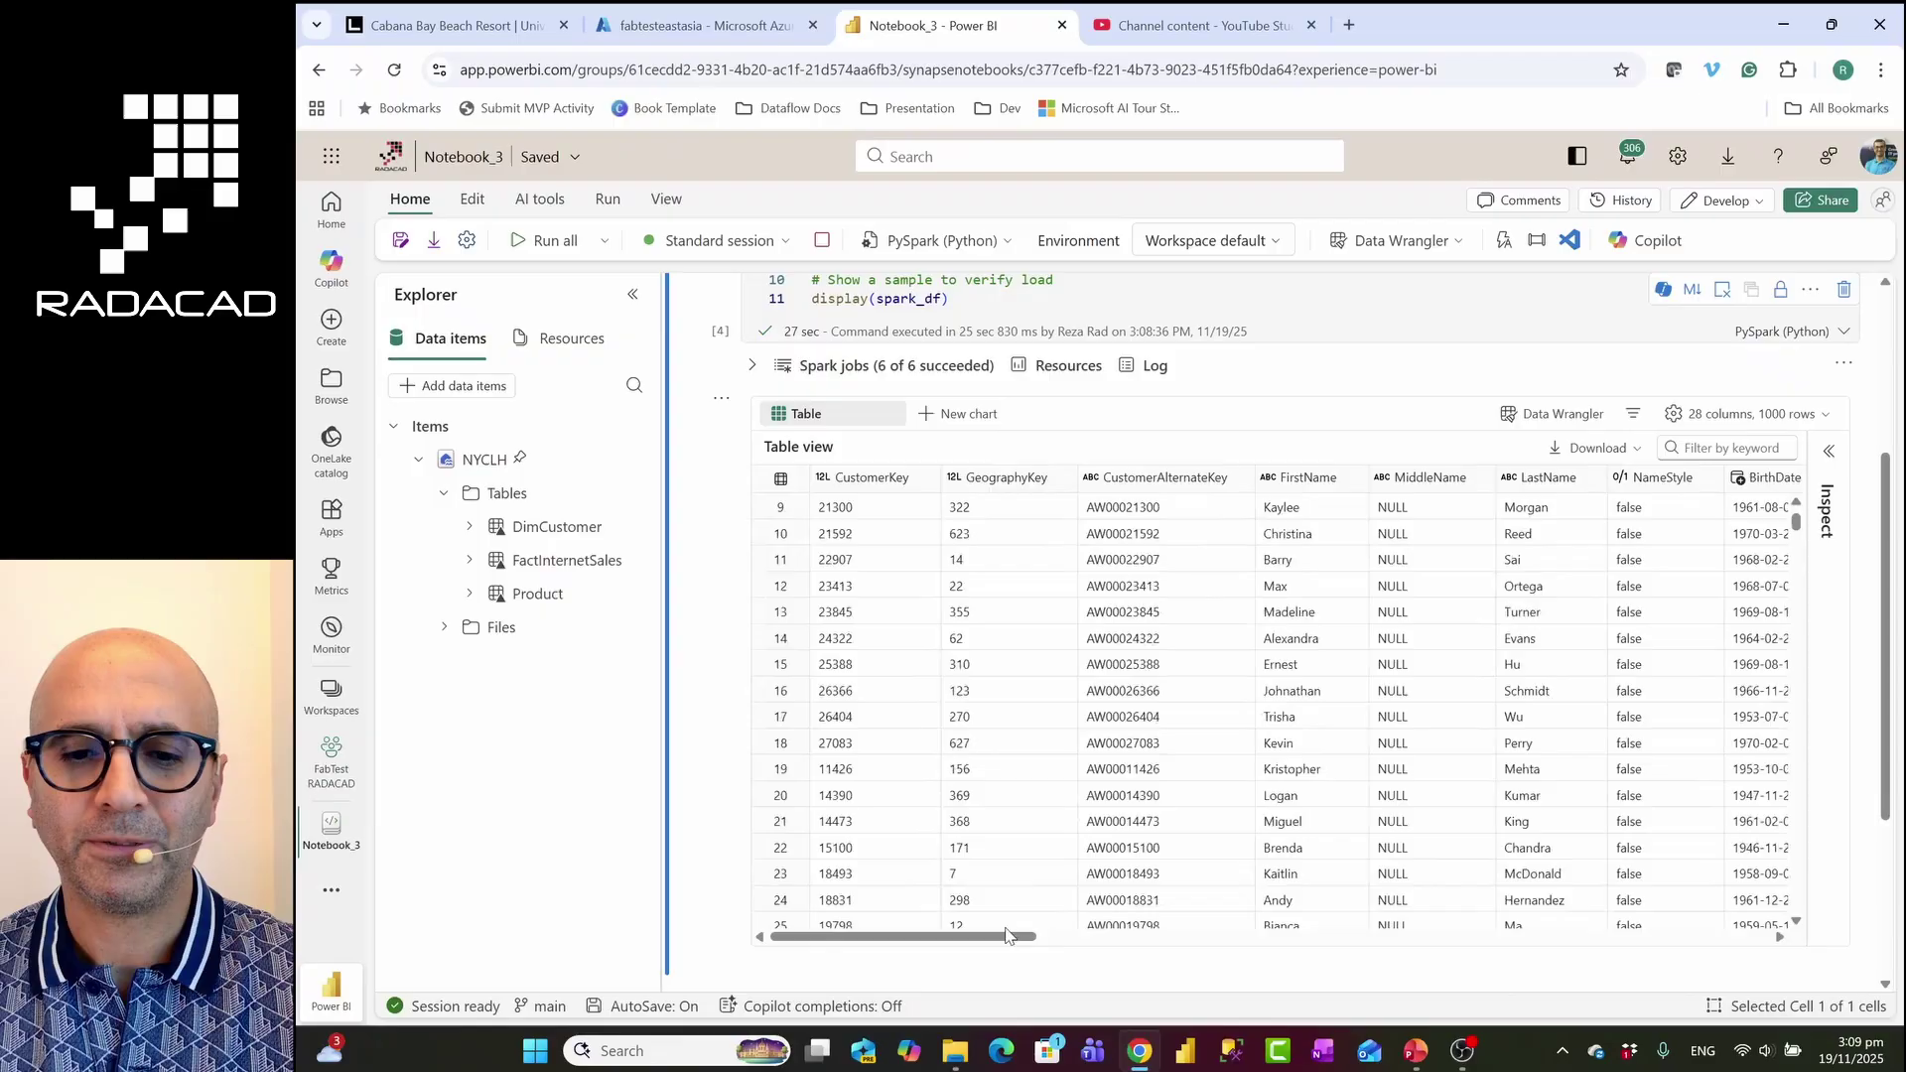
scroll(988, 953, "down", 2)
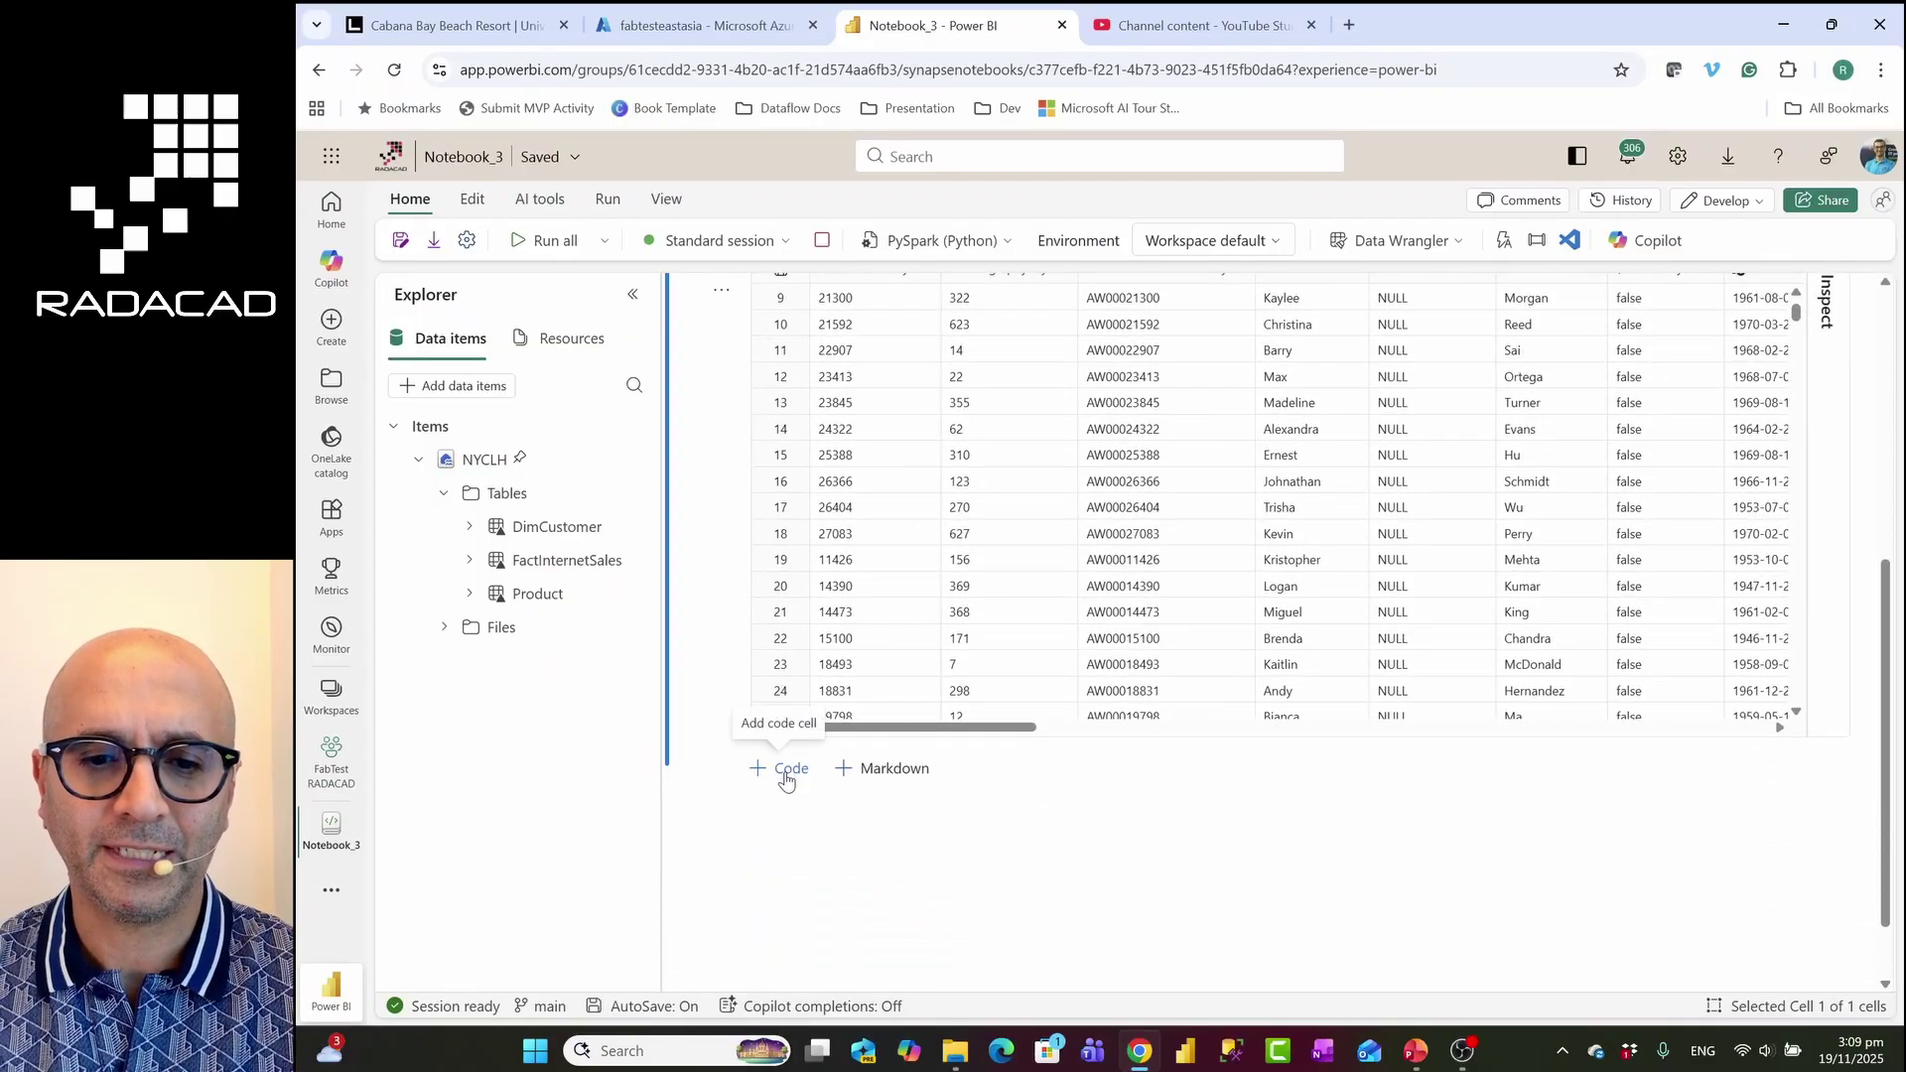
Add a code cell below the DimCustomer output and open its Copilot prompt
left_click(787, 771)
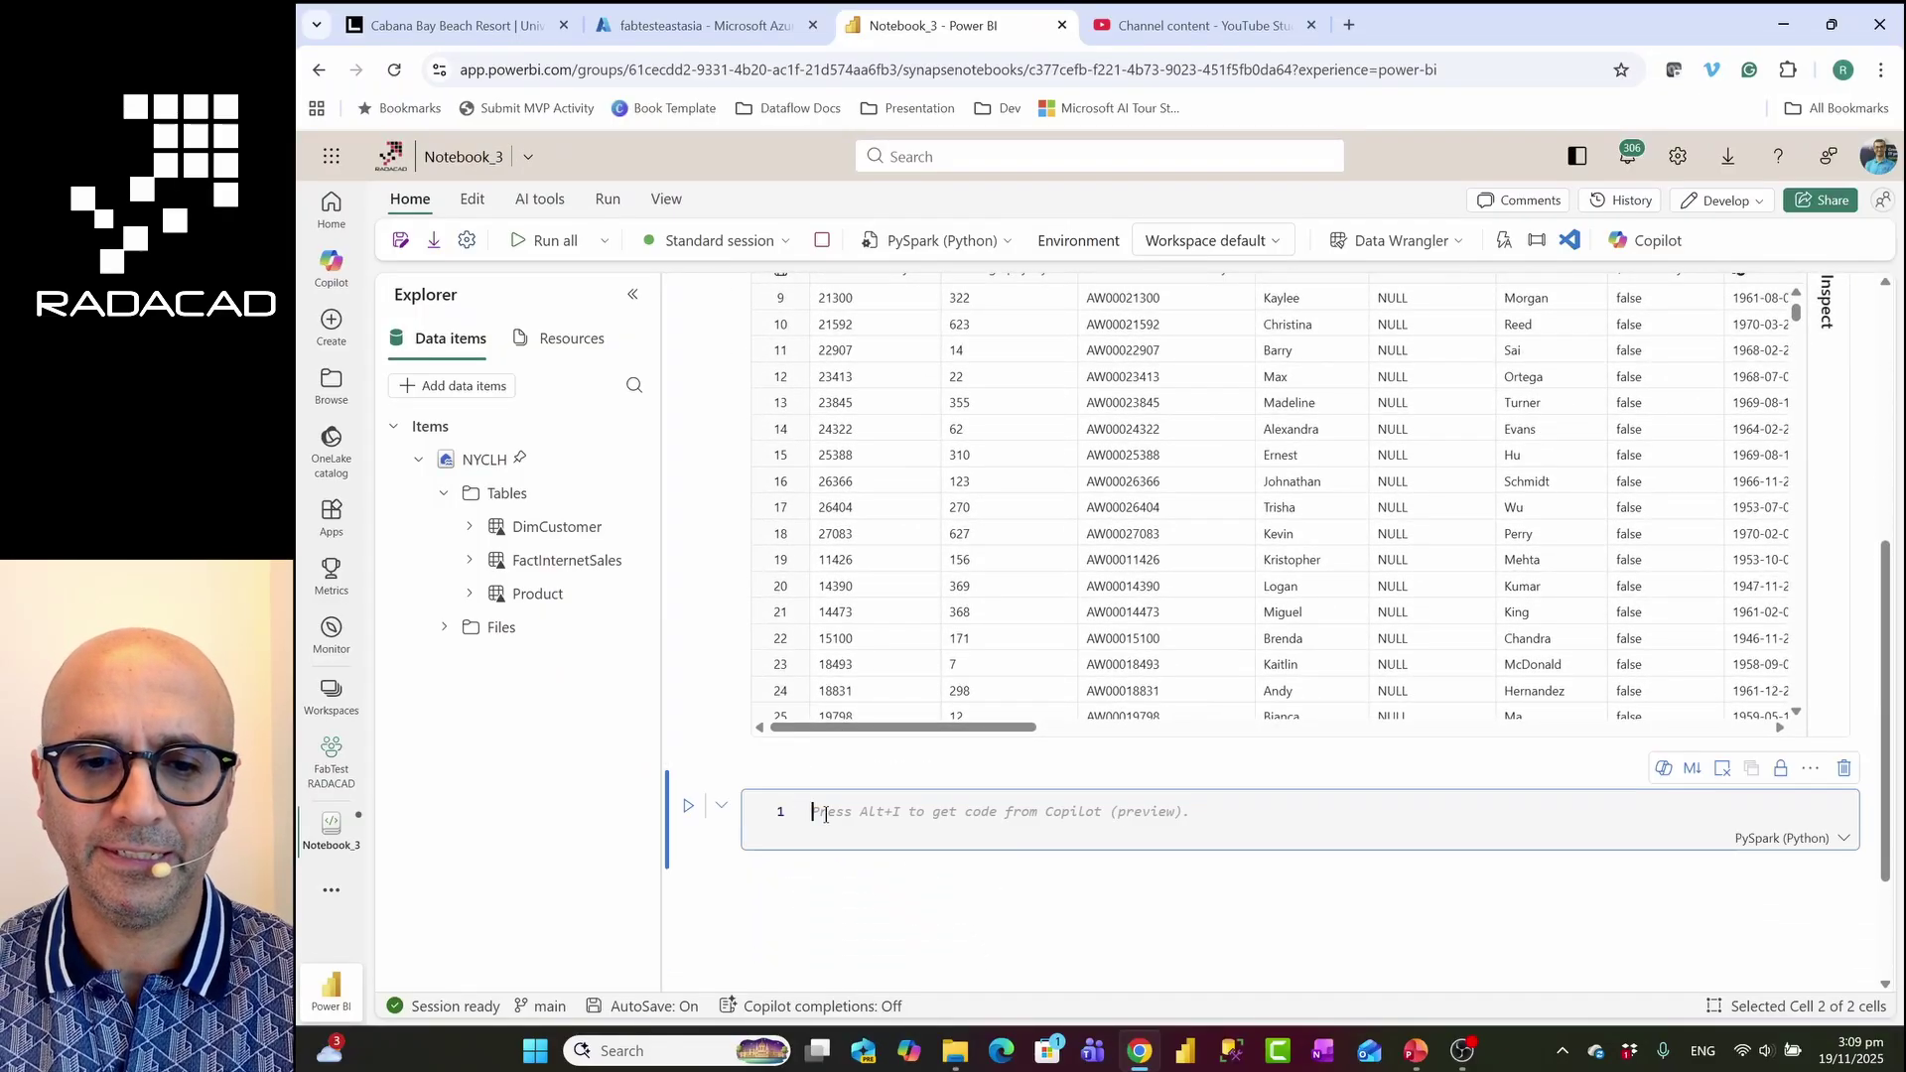
left_click(1664, 769)
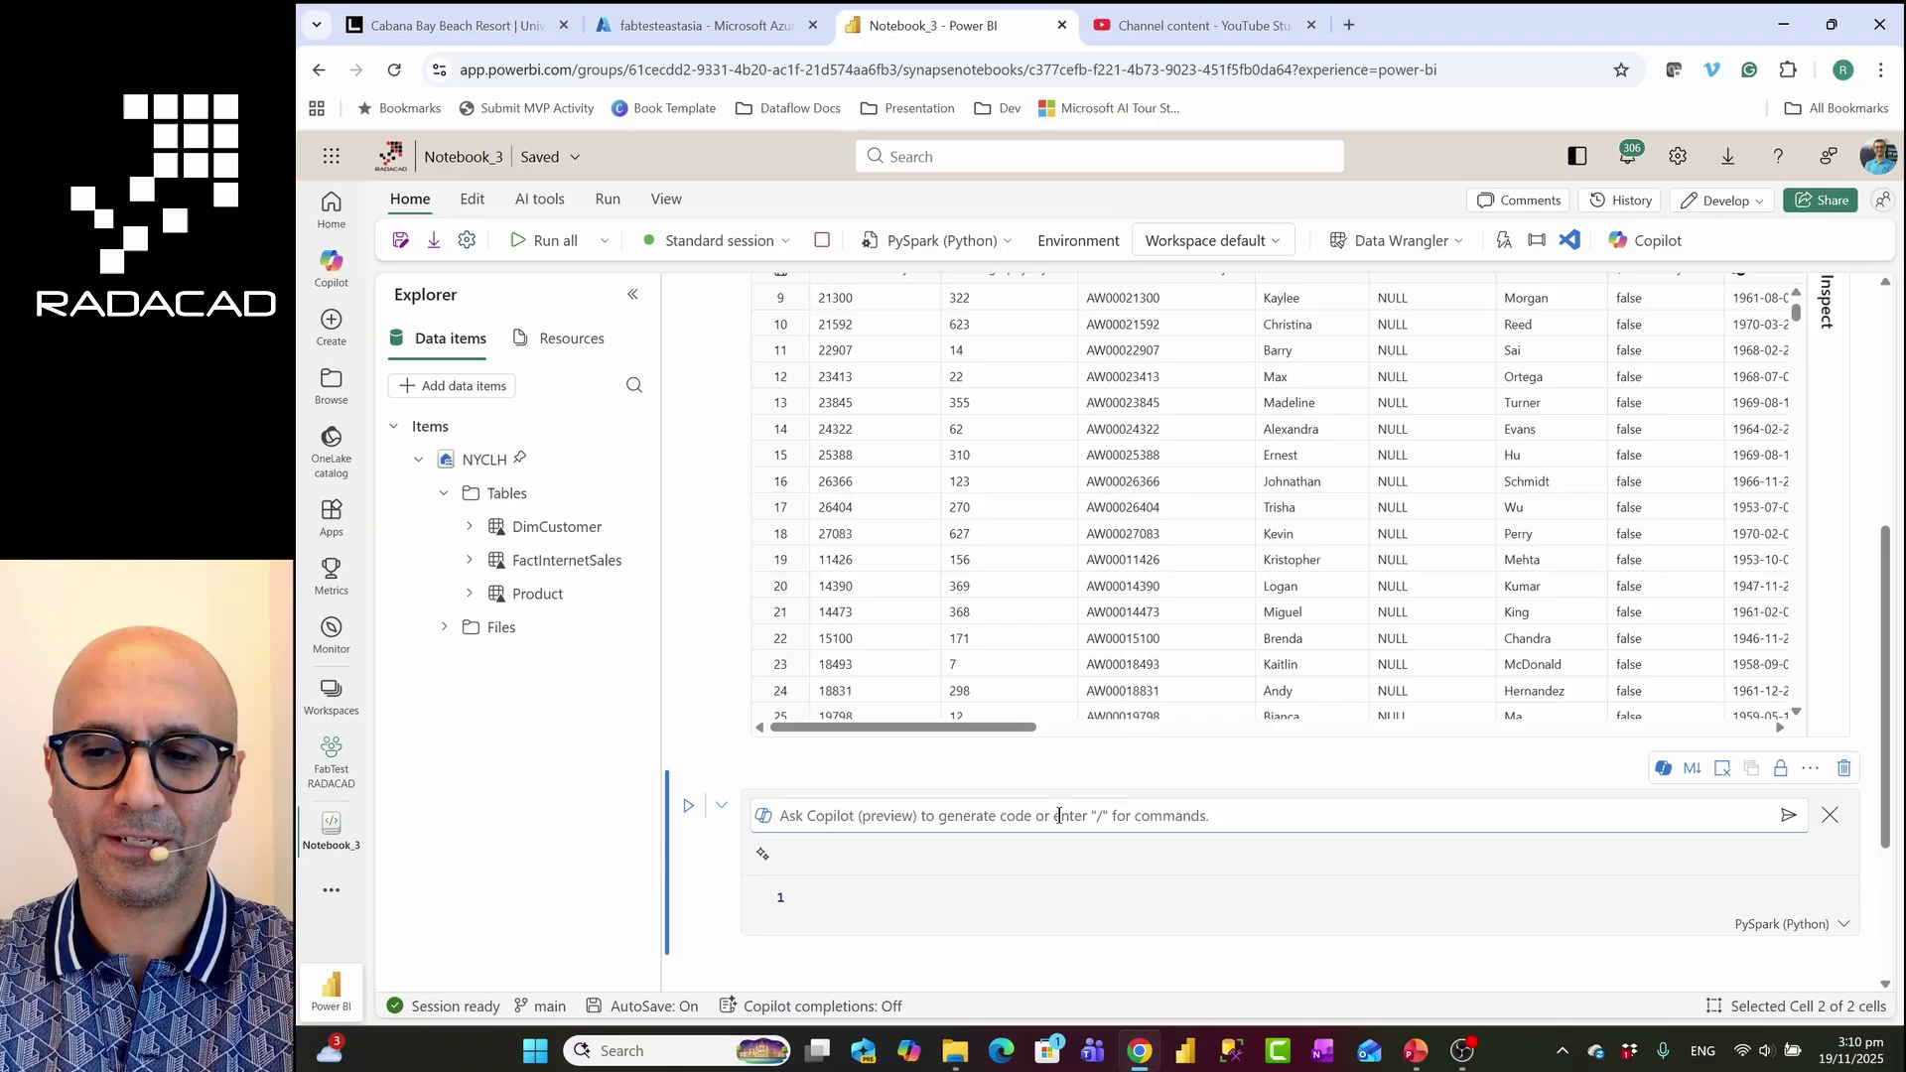
Ask Copilot for ML code trained on existing data showing which columns predict customers having no car
type("I")
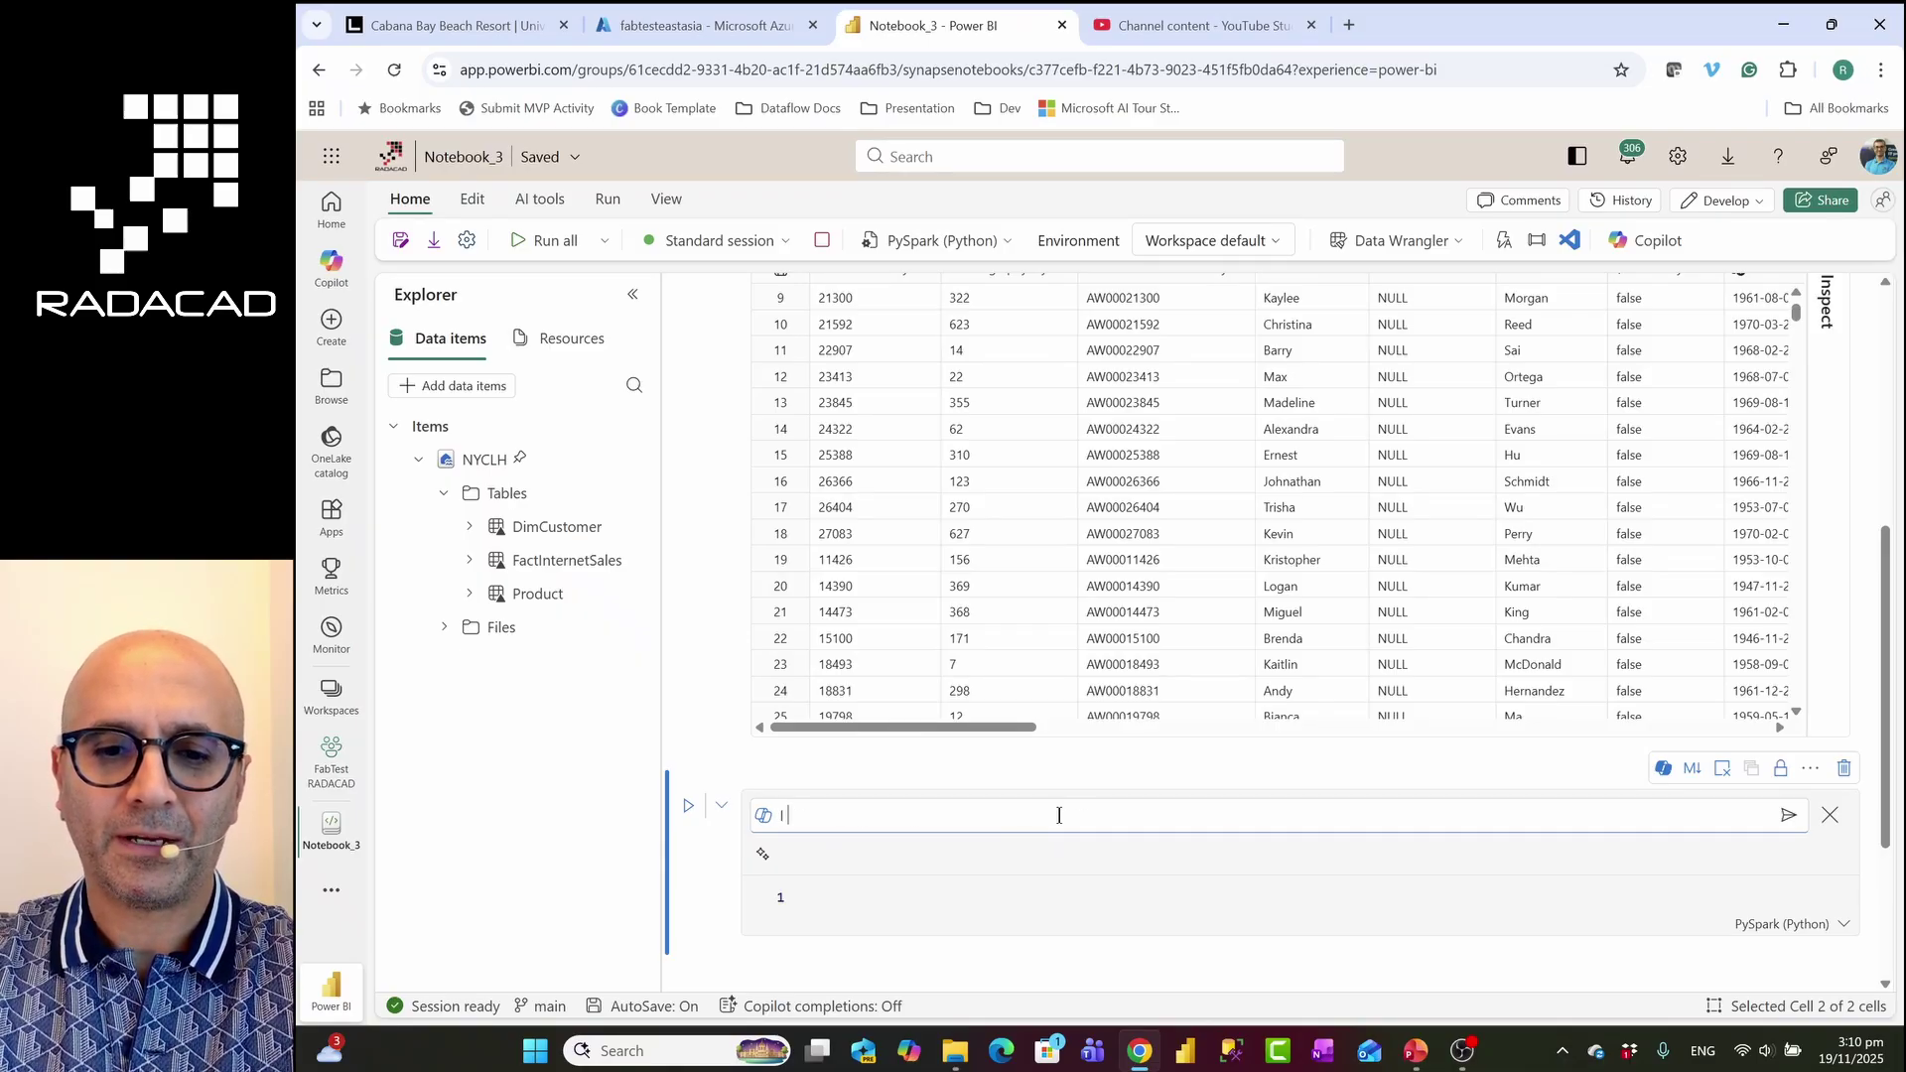
type(" want to find out ")
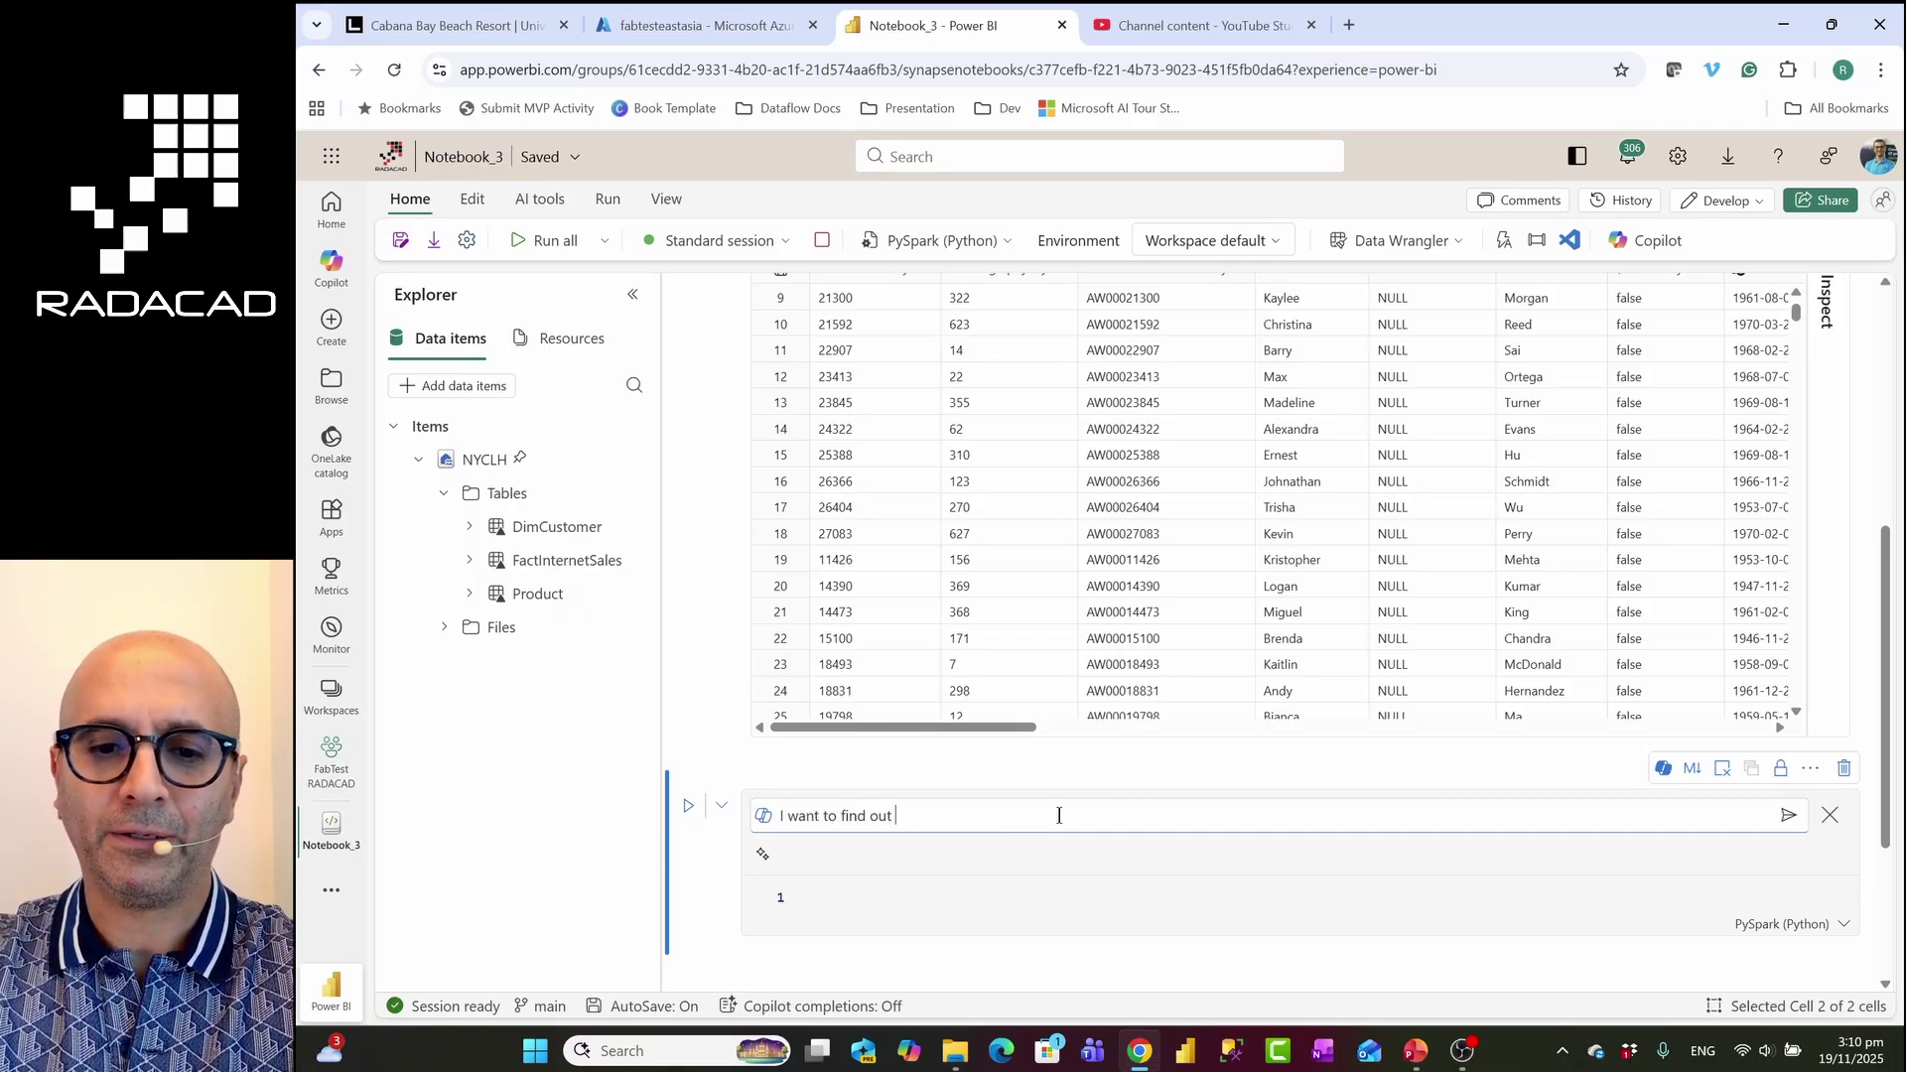
type("what is the momst i")
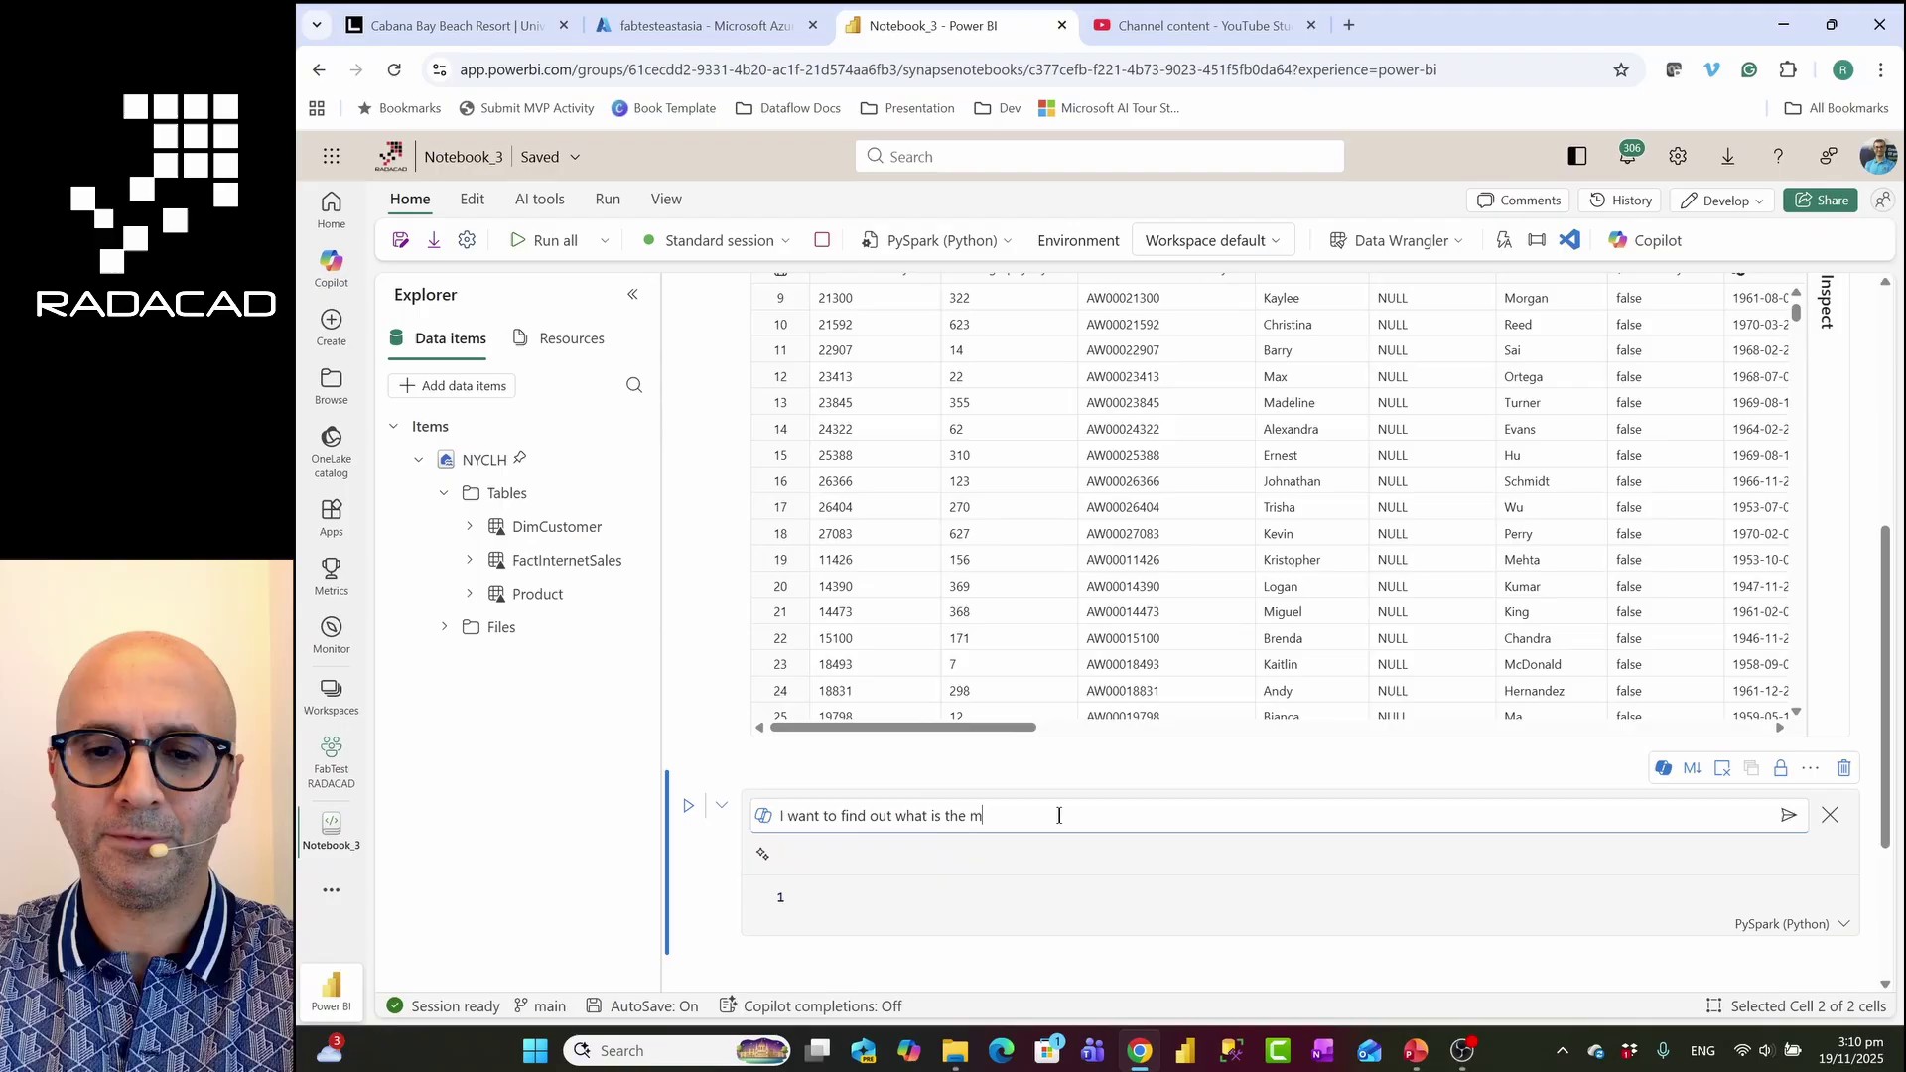
key("BackSpace")
key("BackSpace")
type("i")
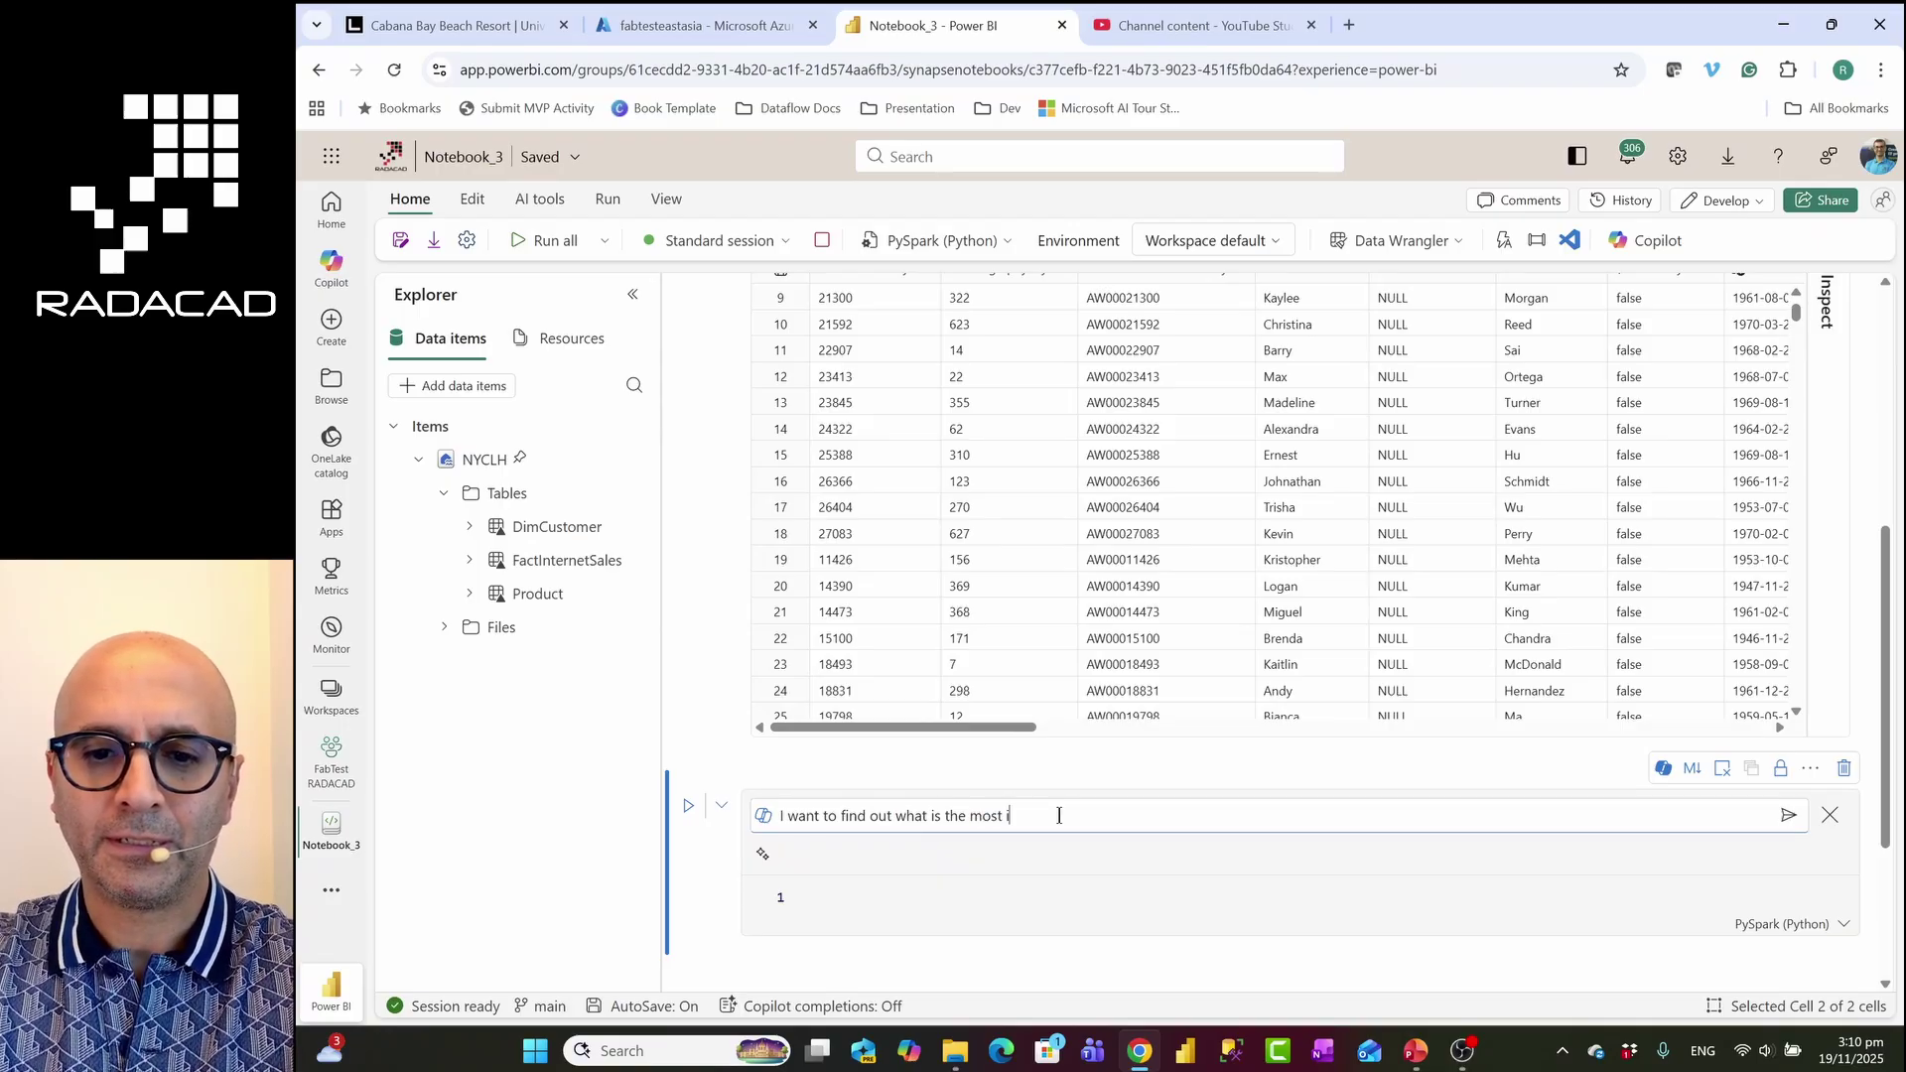
type("mportant attributes")
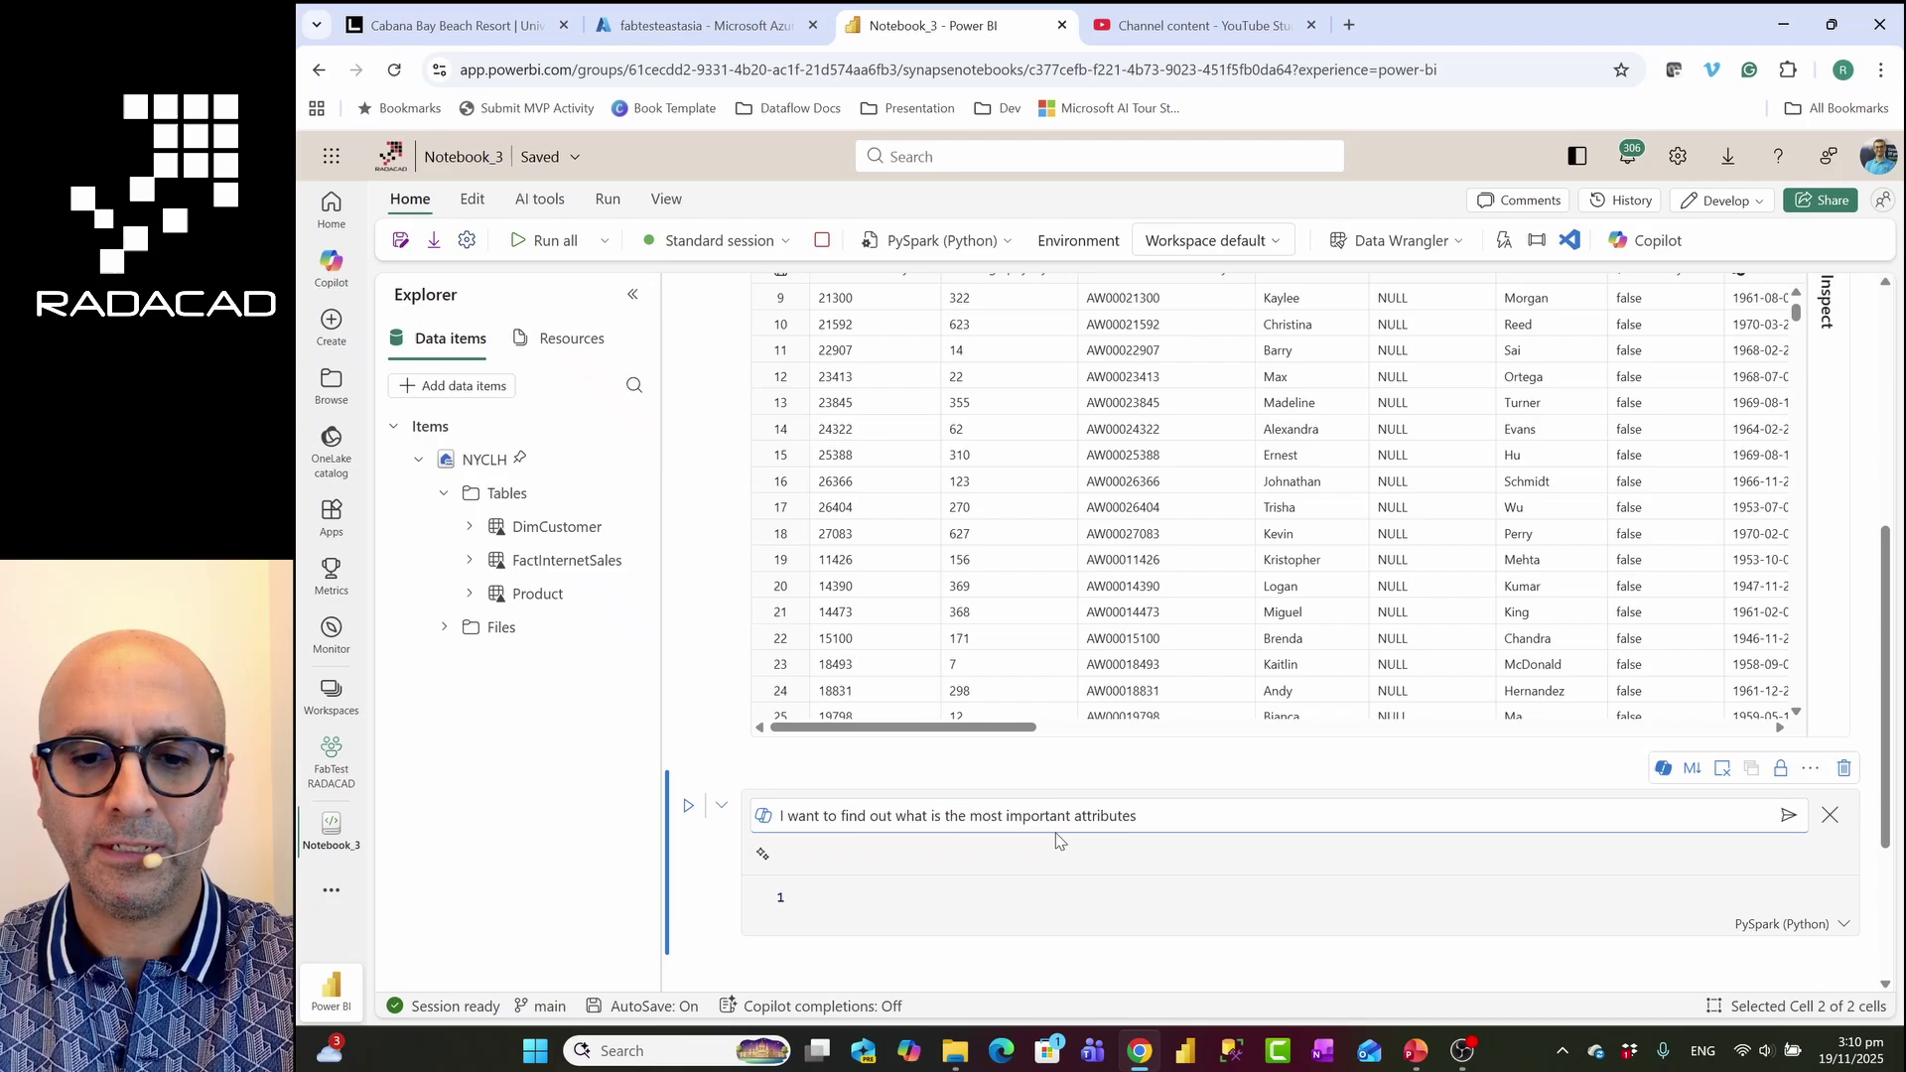
double_click(937, 816)
type("are")
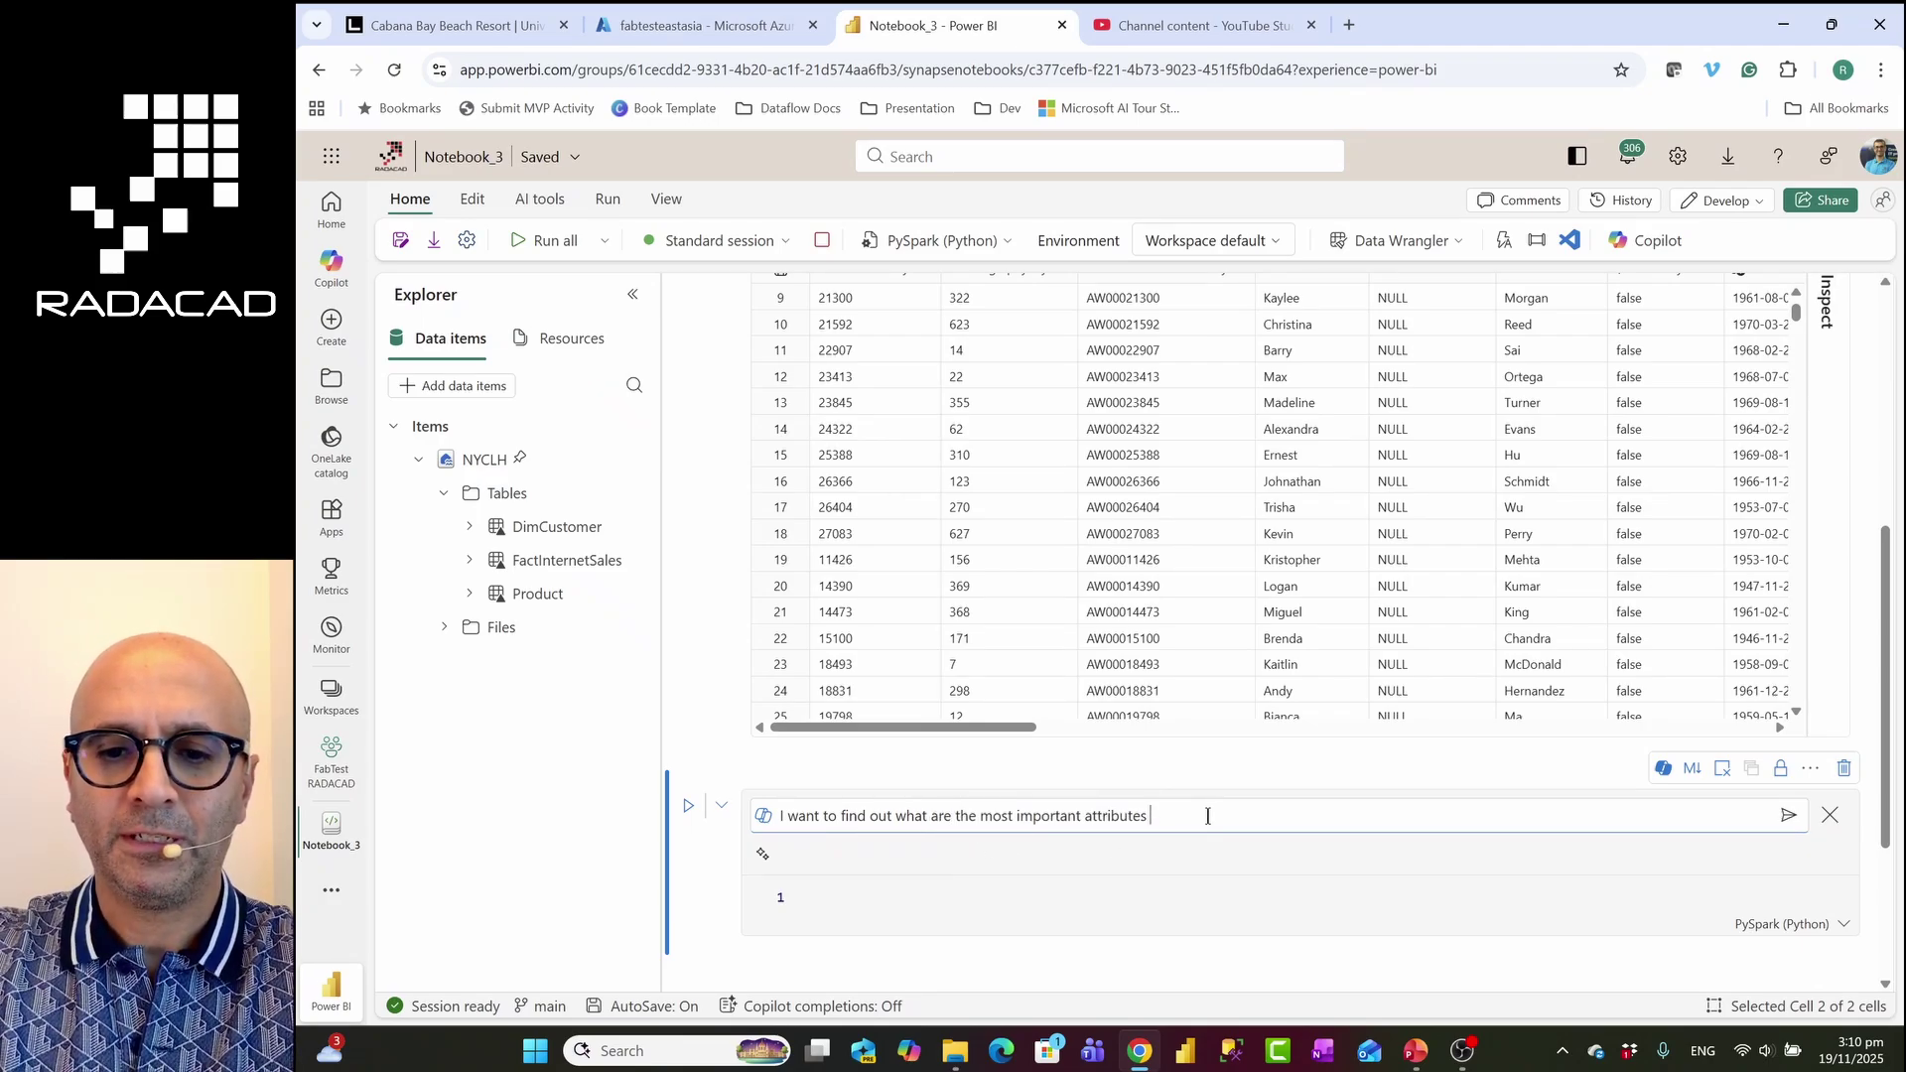
type("(colums")
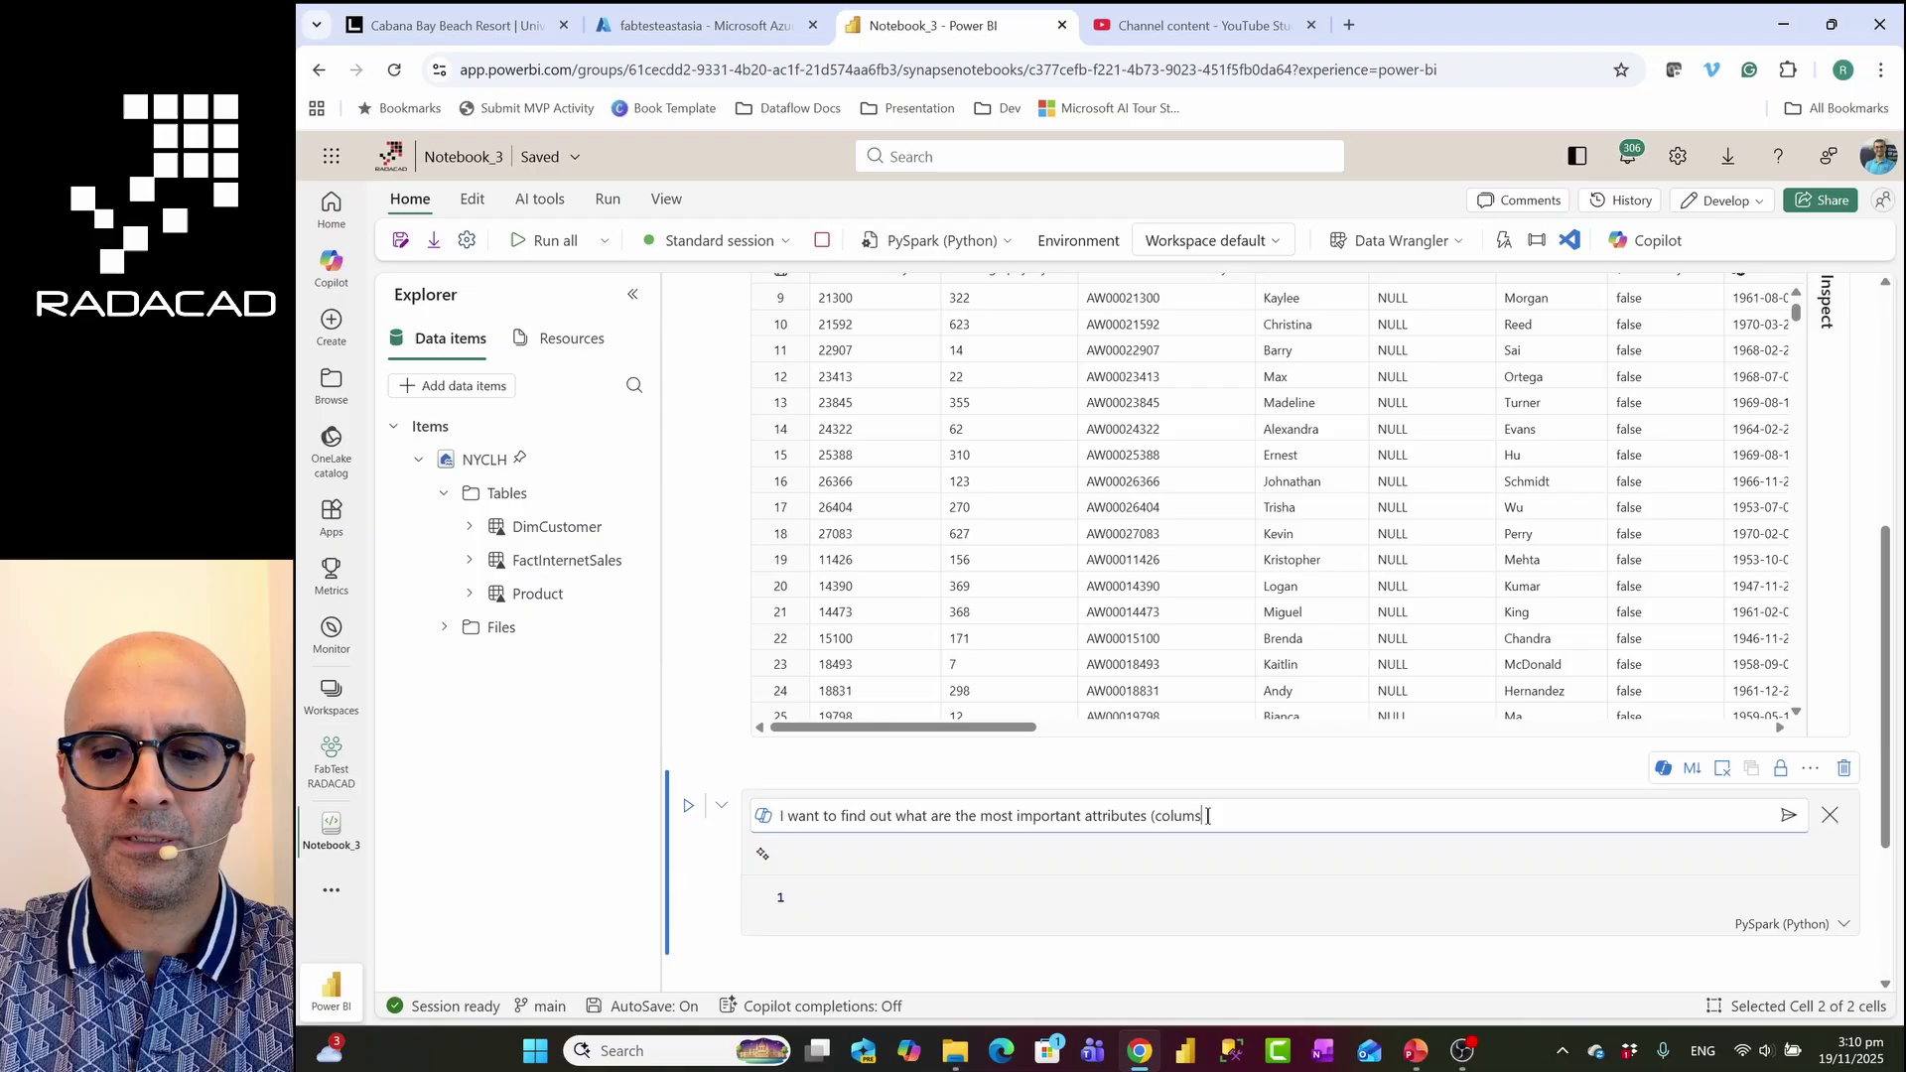
type("n) for custo")
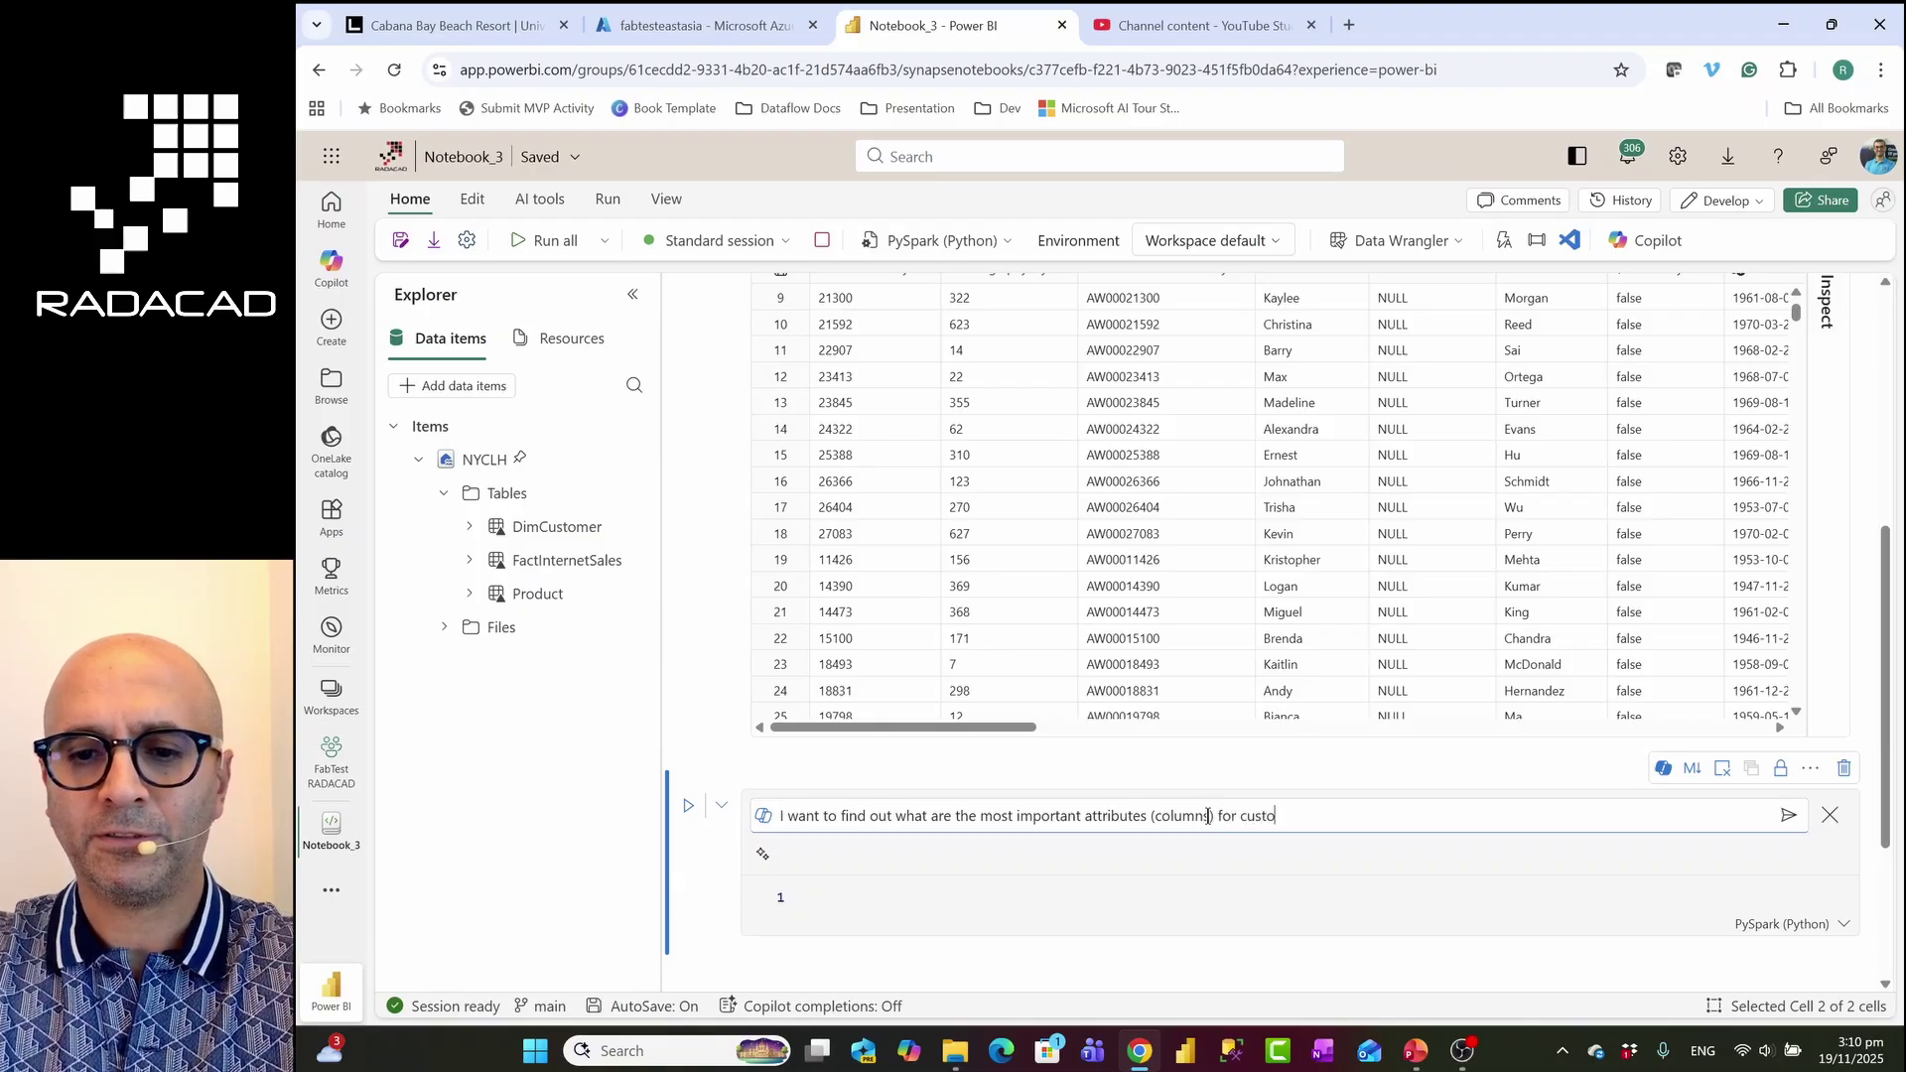
type("mers to have")
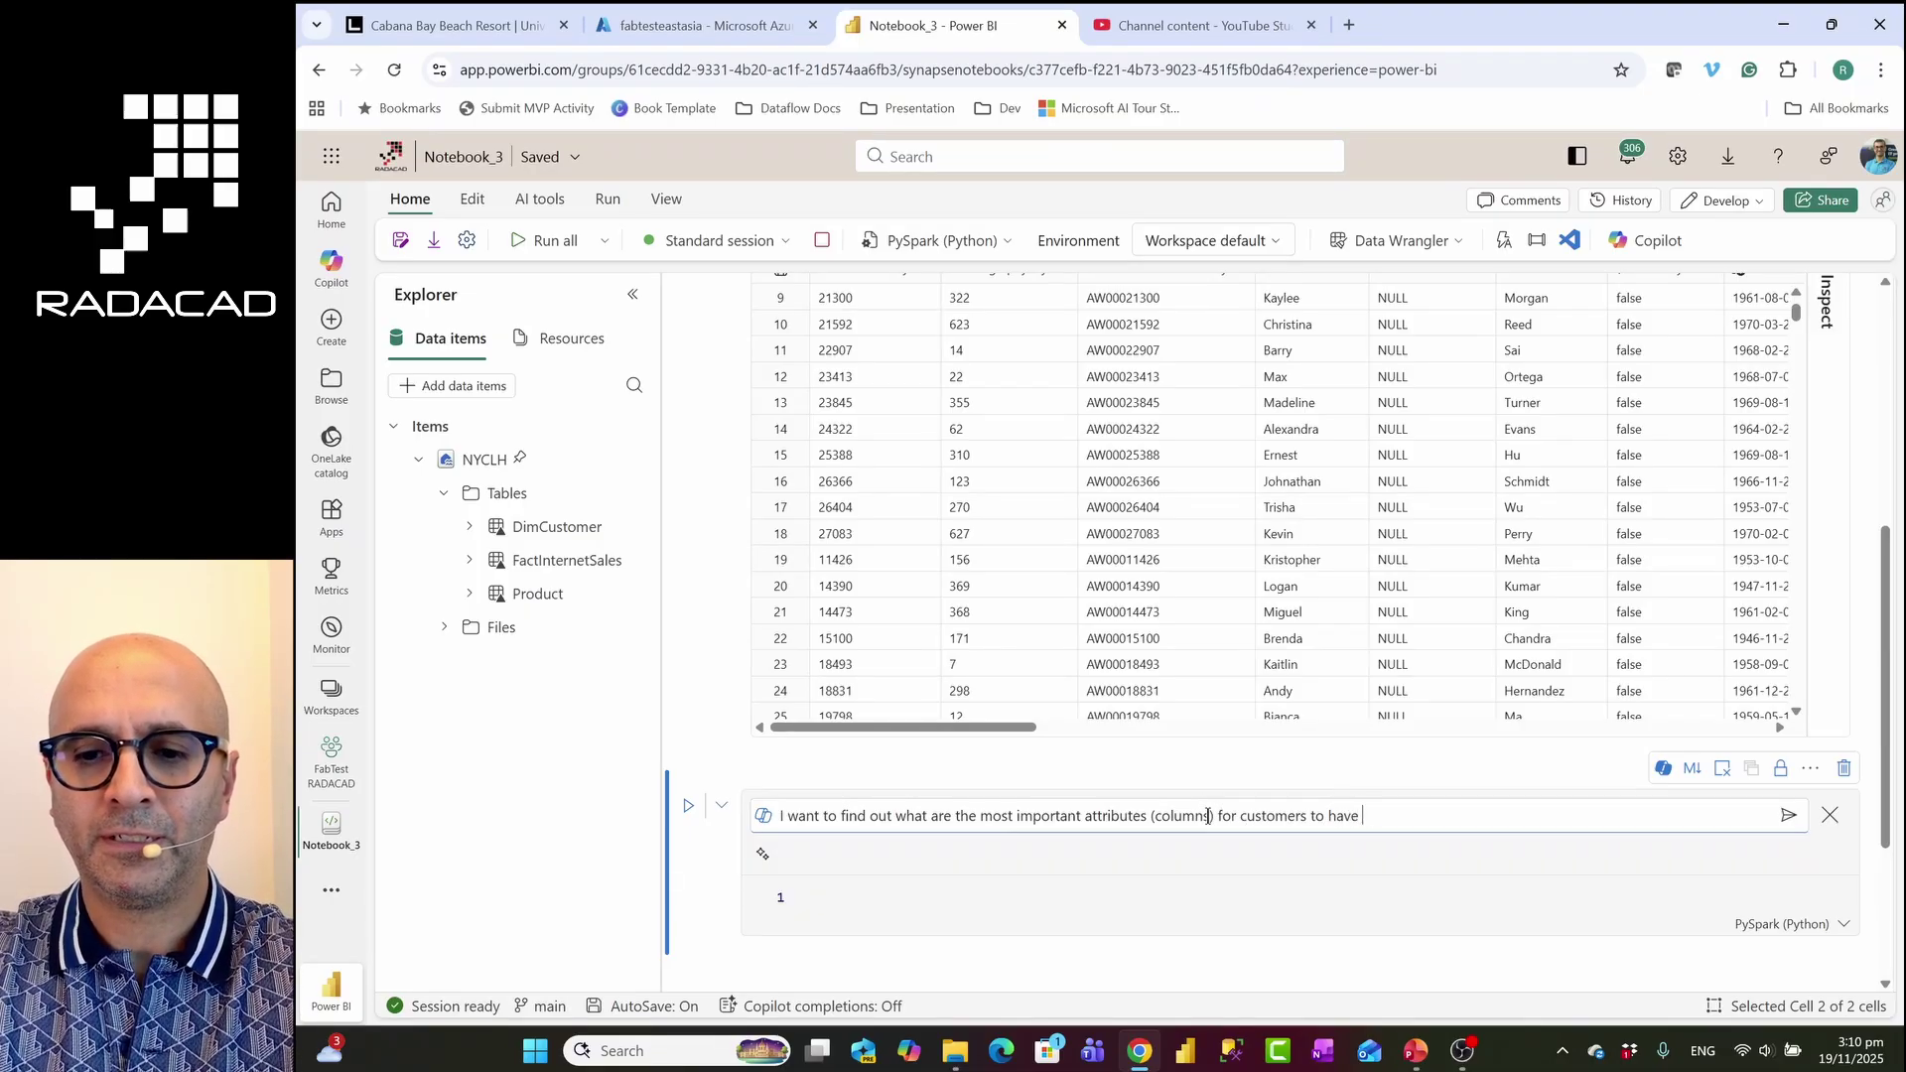
type(" no car")
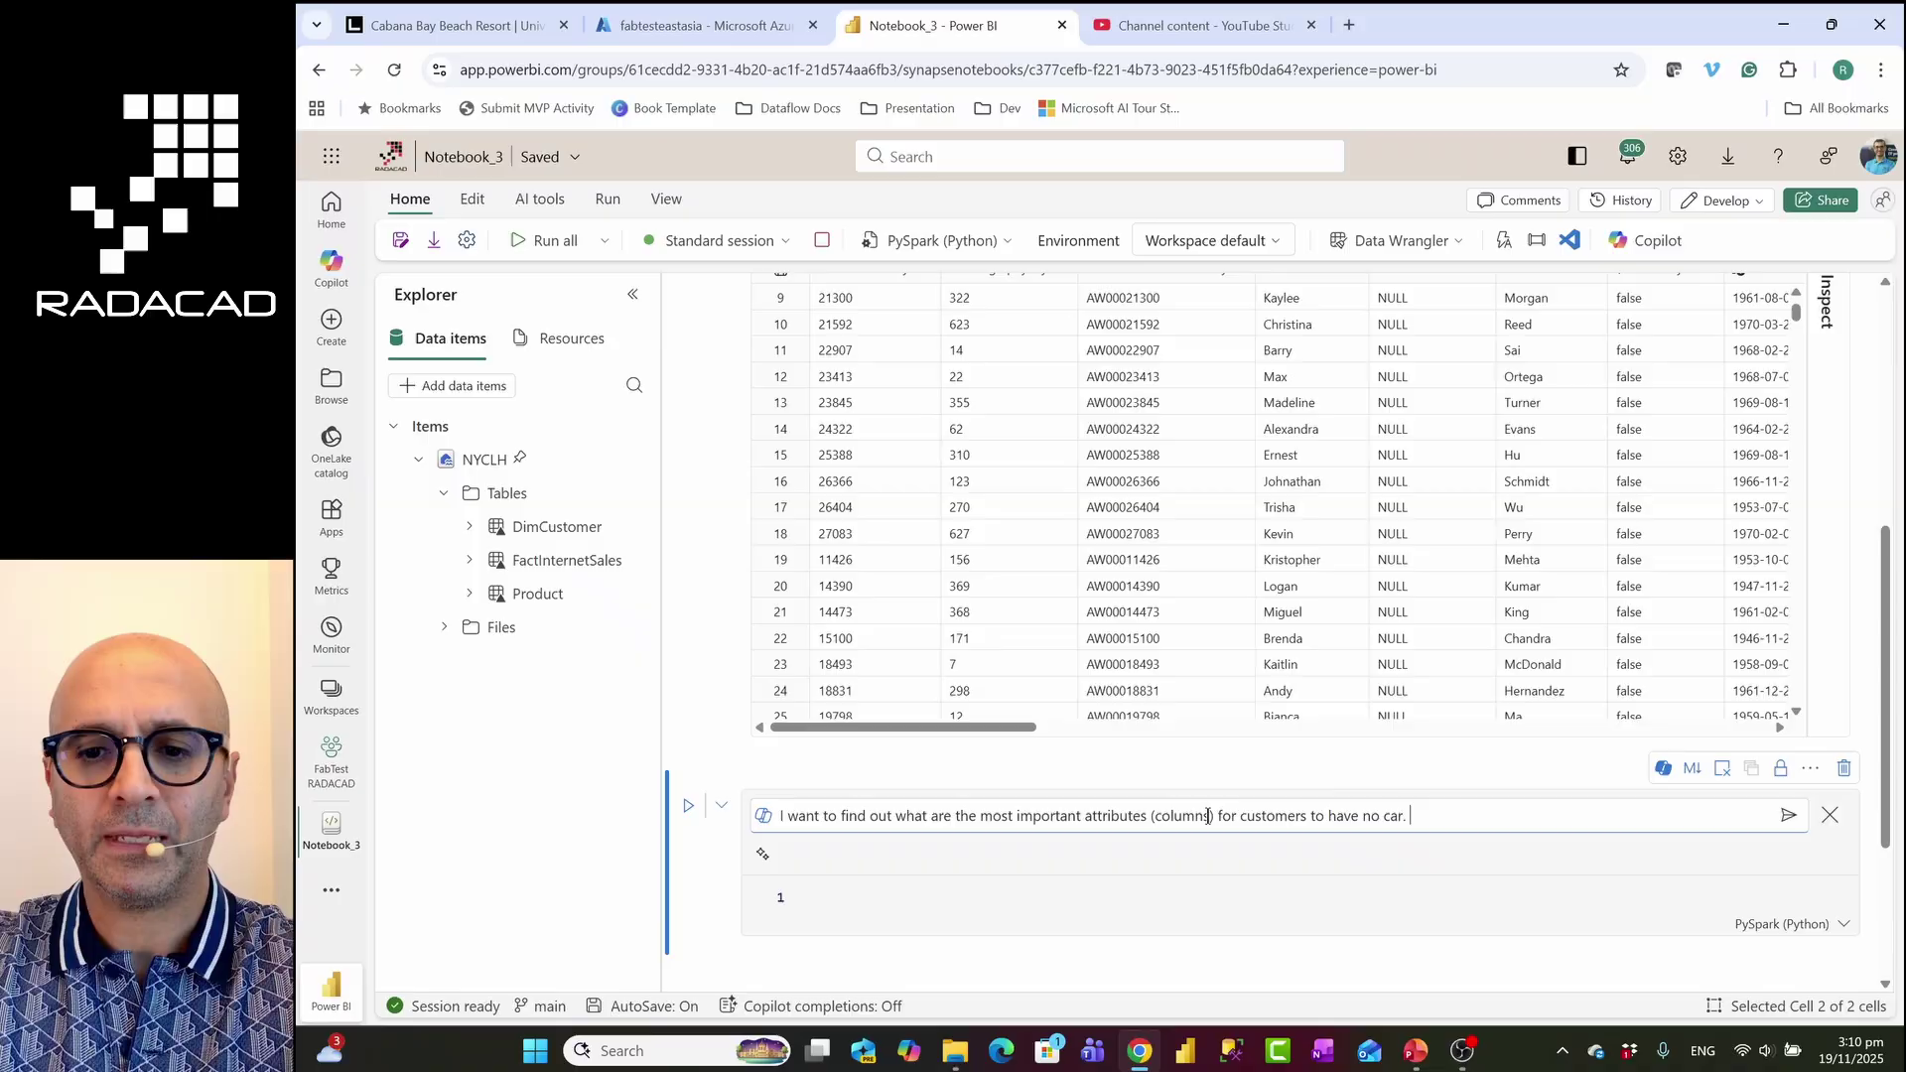
type(". work")
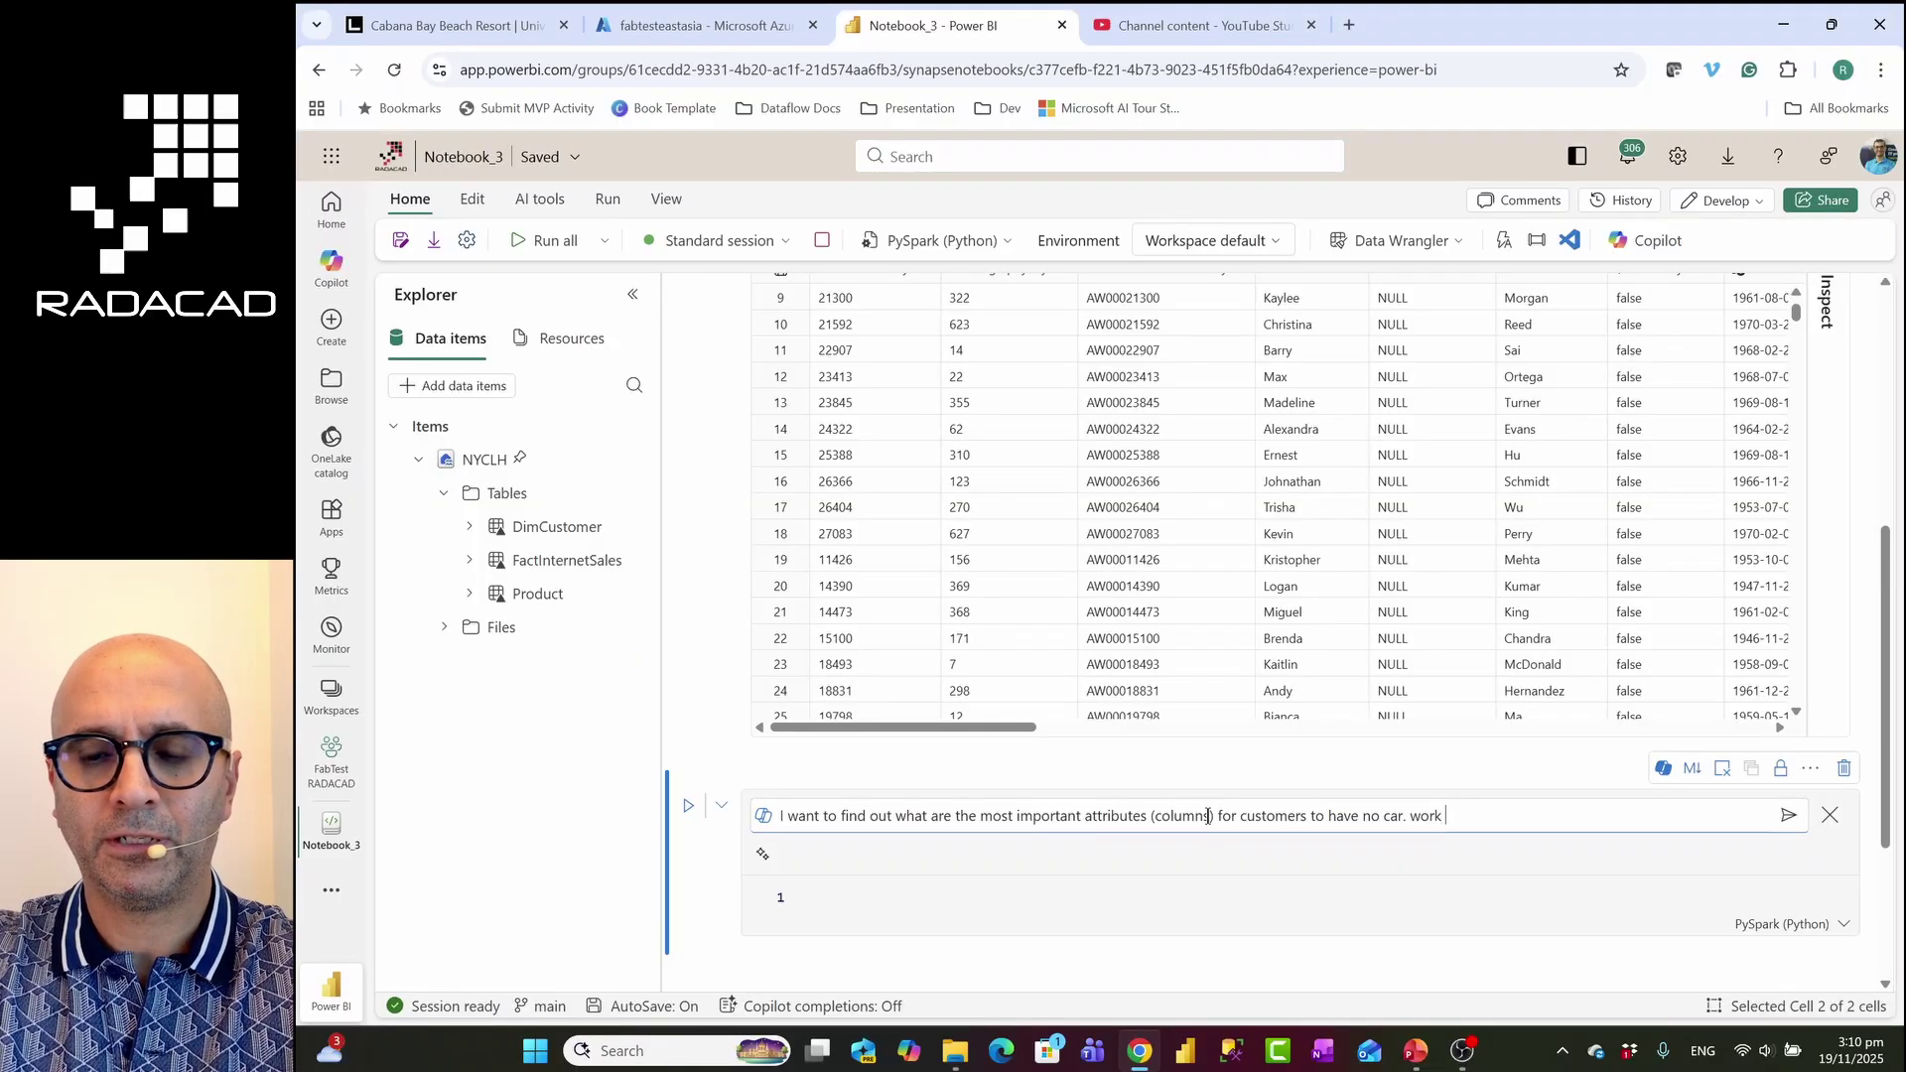
key("BackSpace")
key("BackSpace")
key("BackSpace")
type("rite a ")
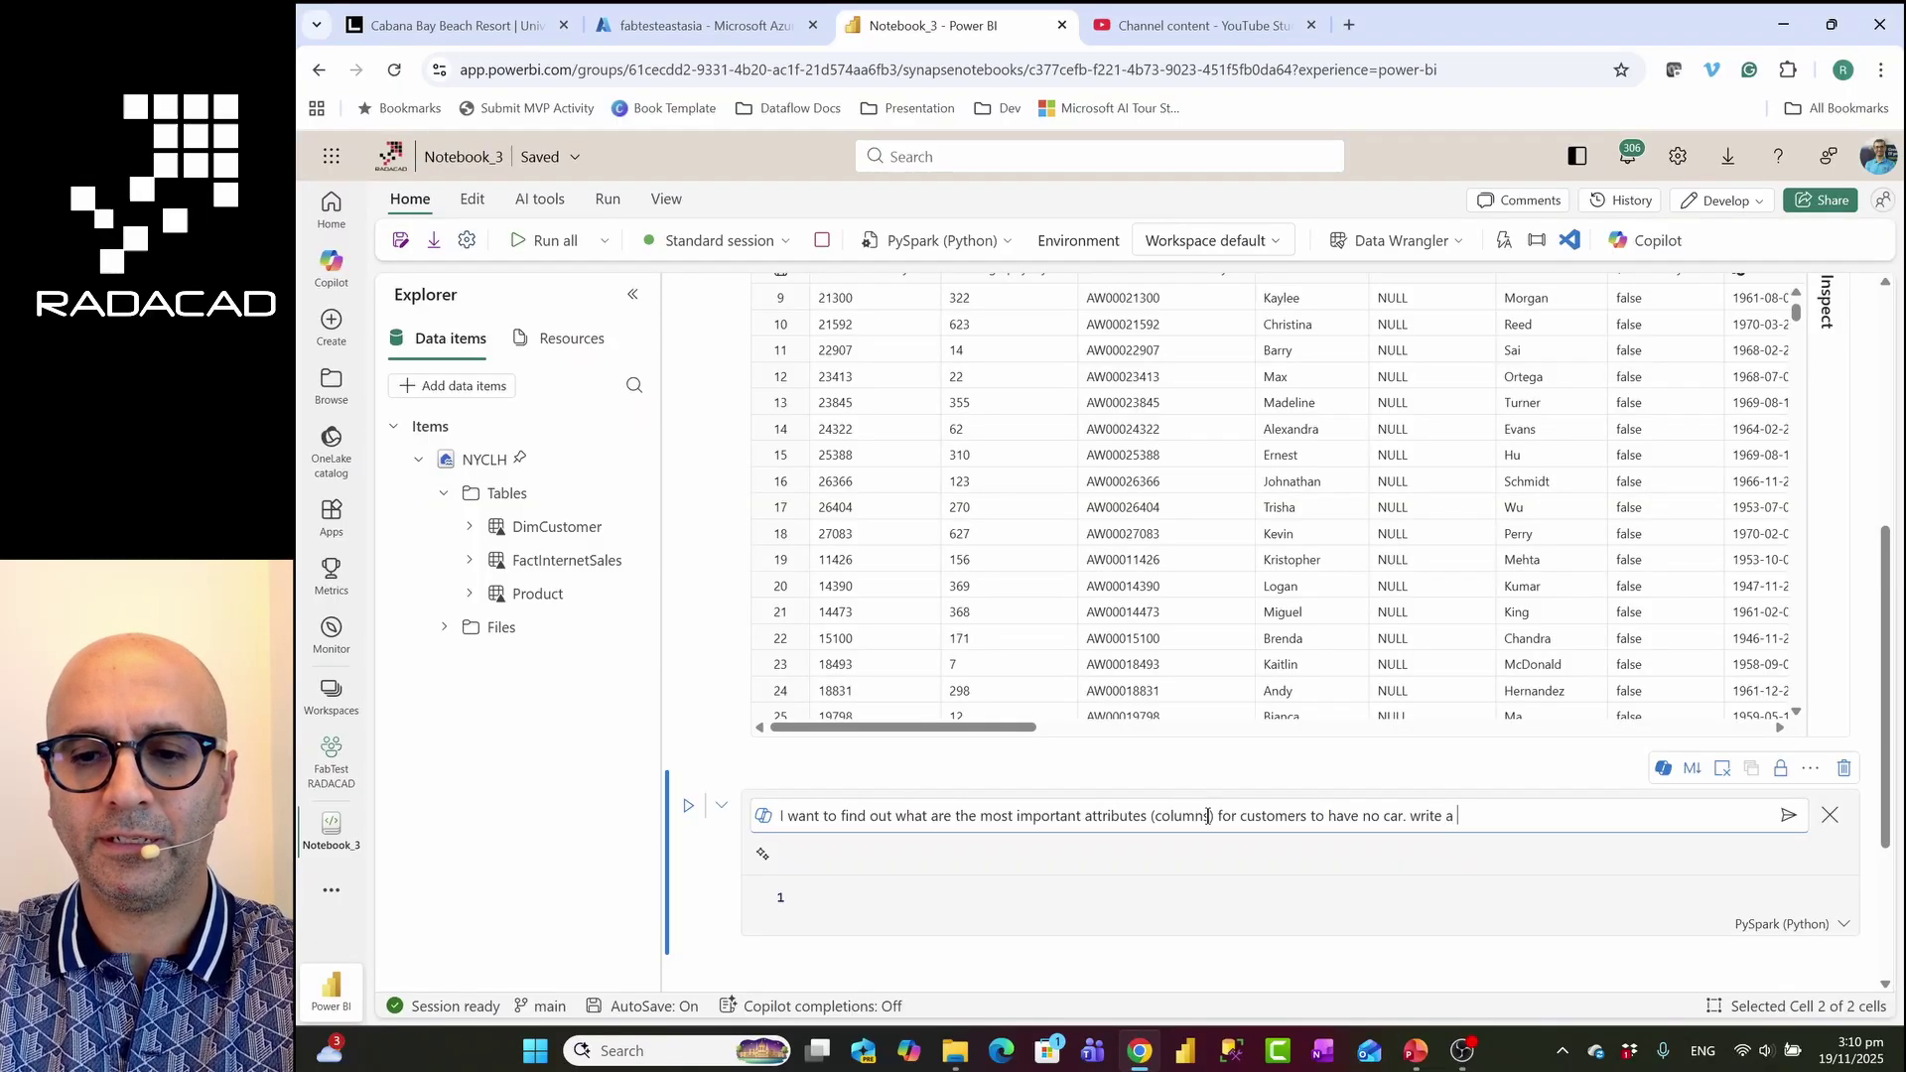
type("code that u")
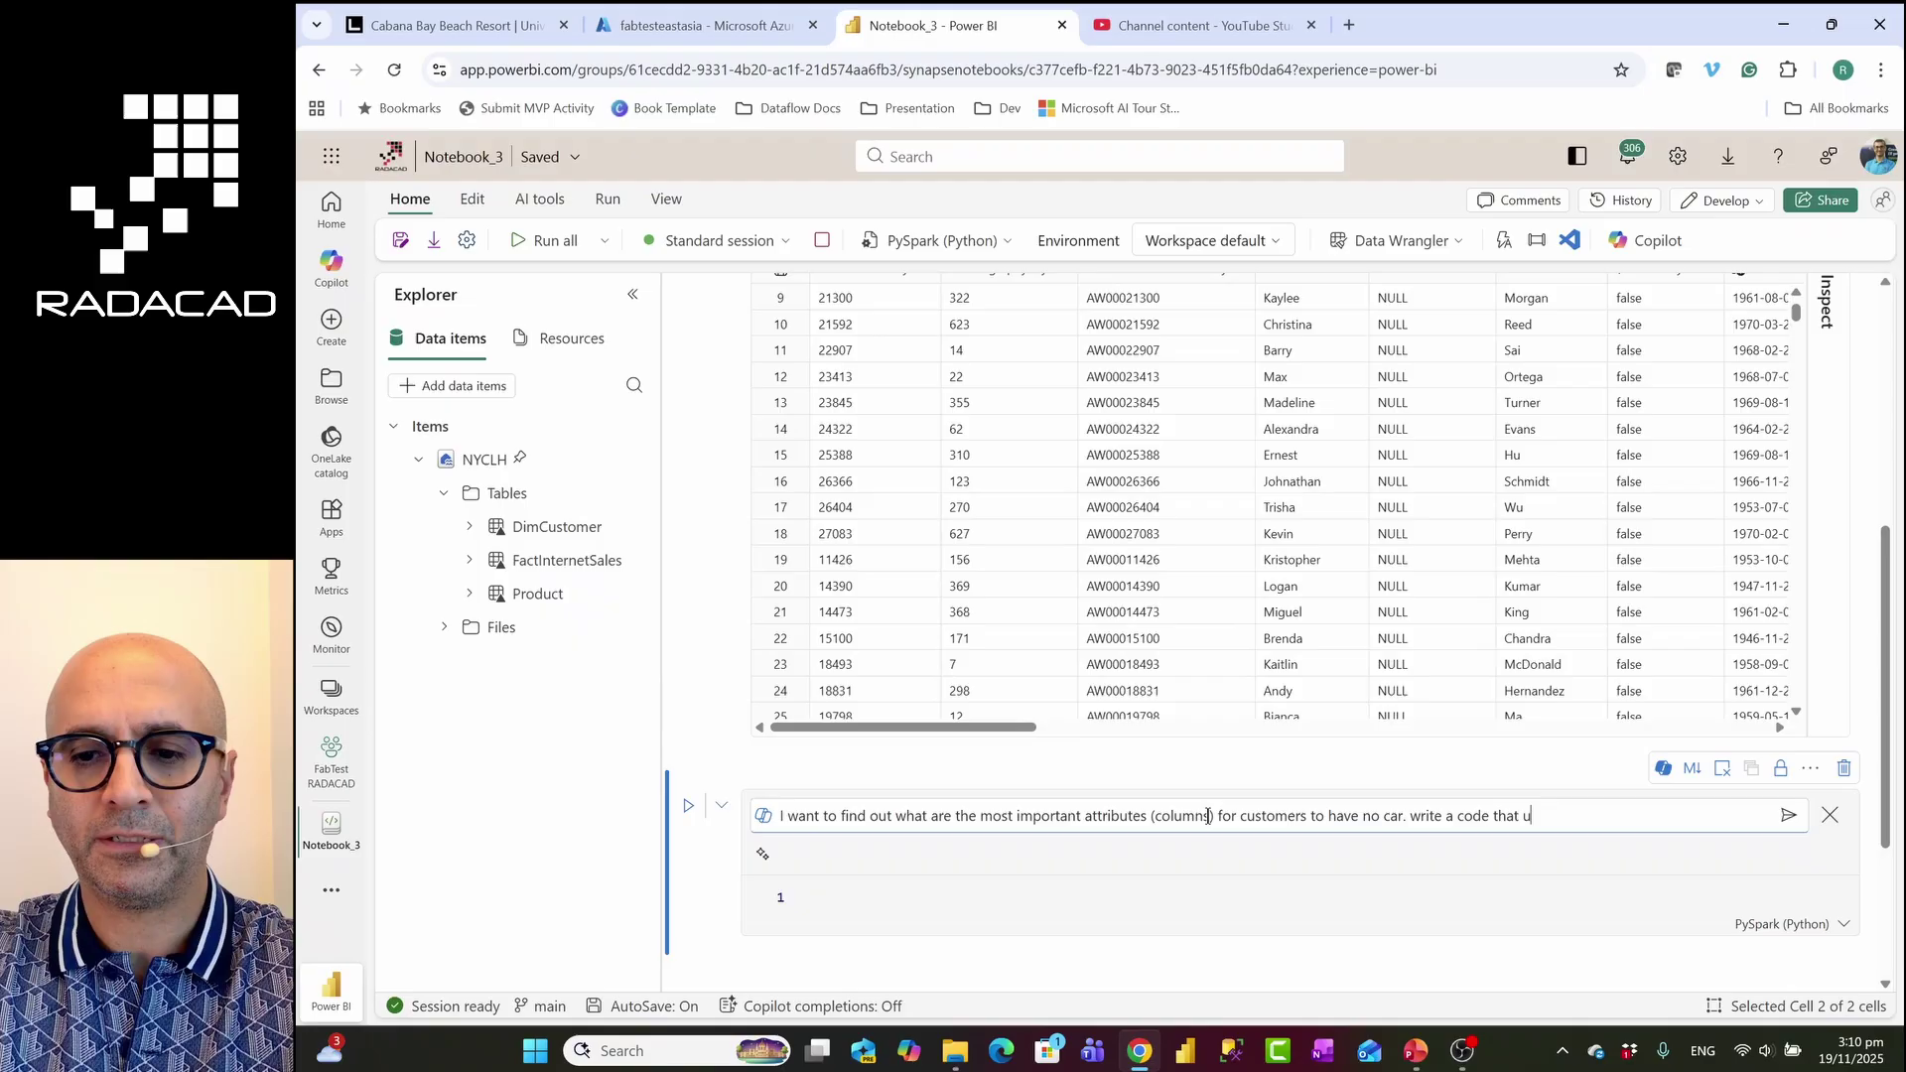
type("ses a m")
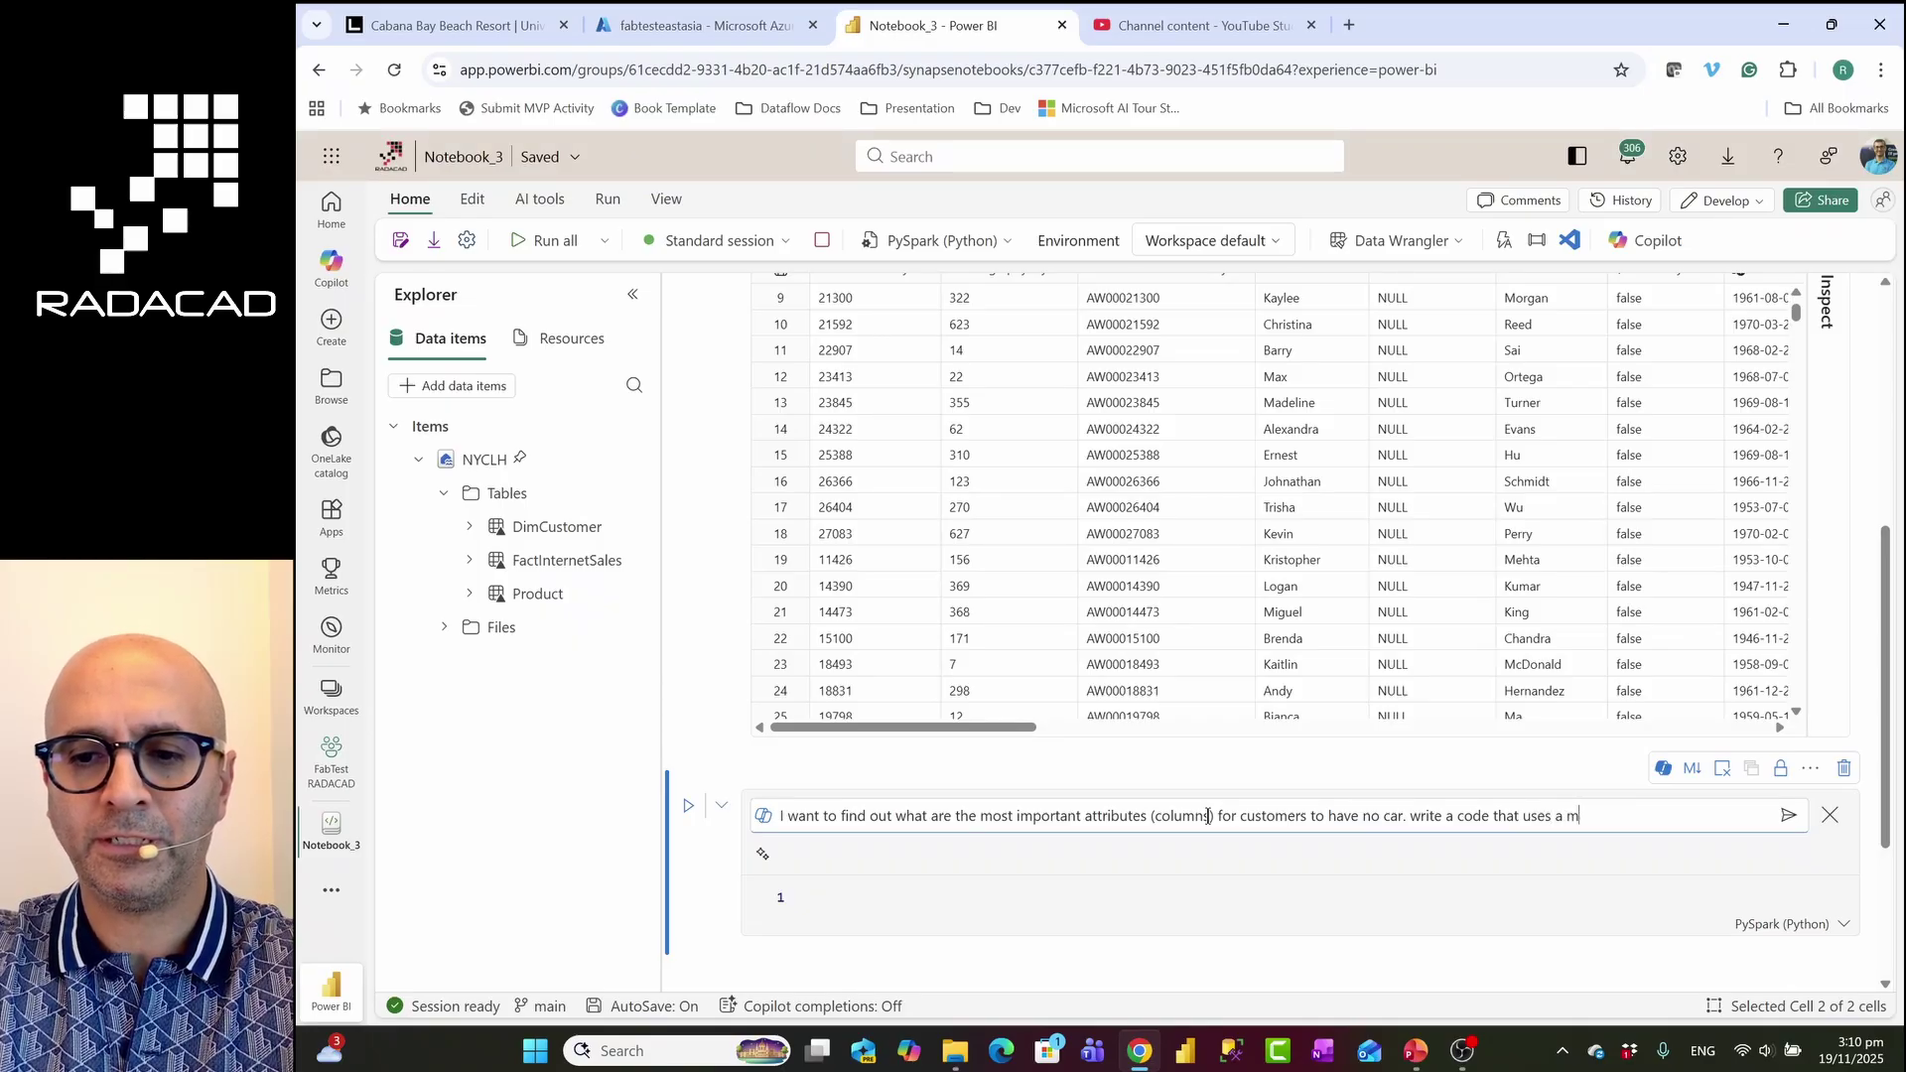
type("achine learning al")
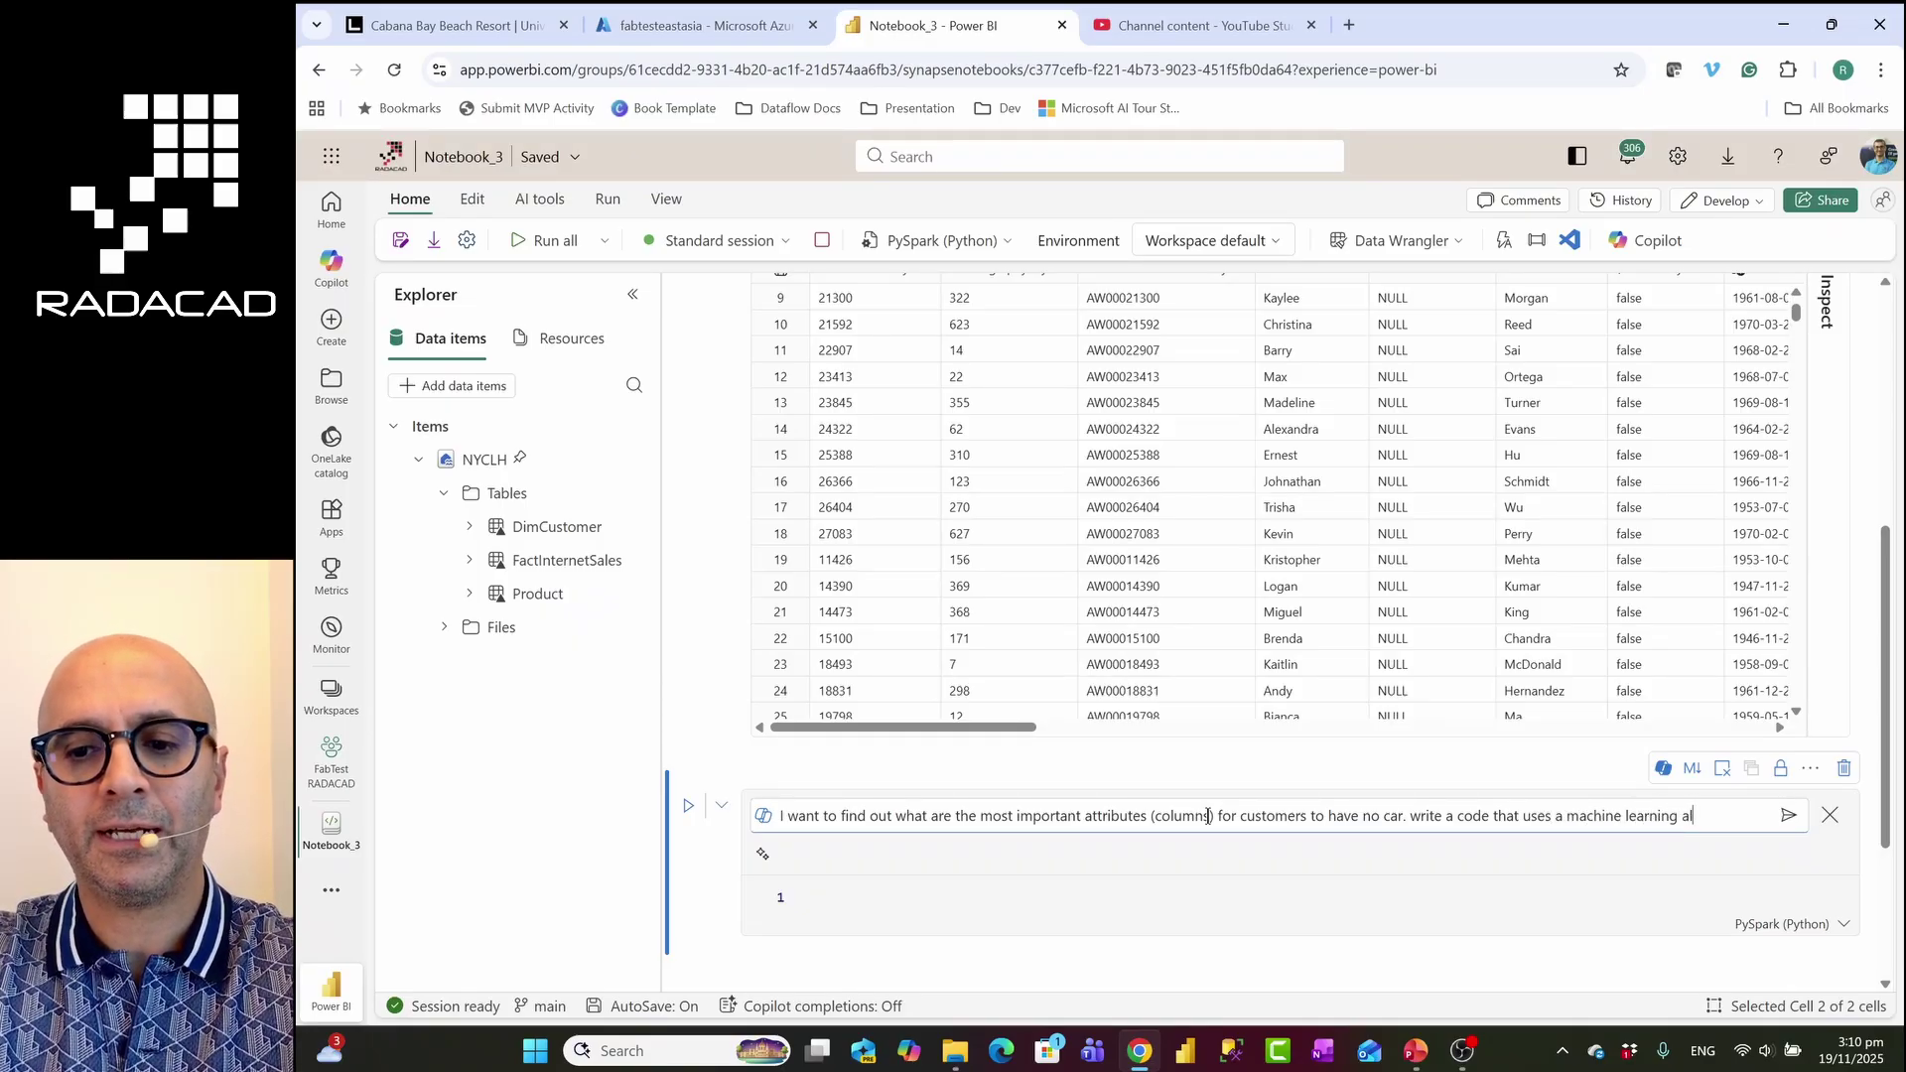
type("togi")
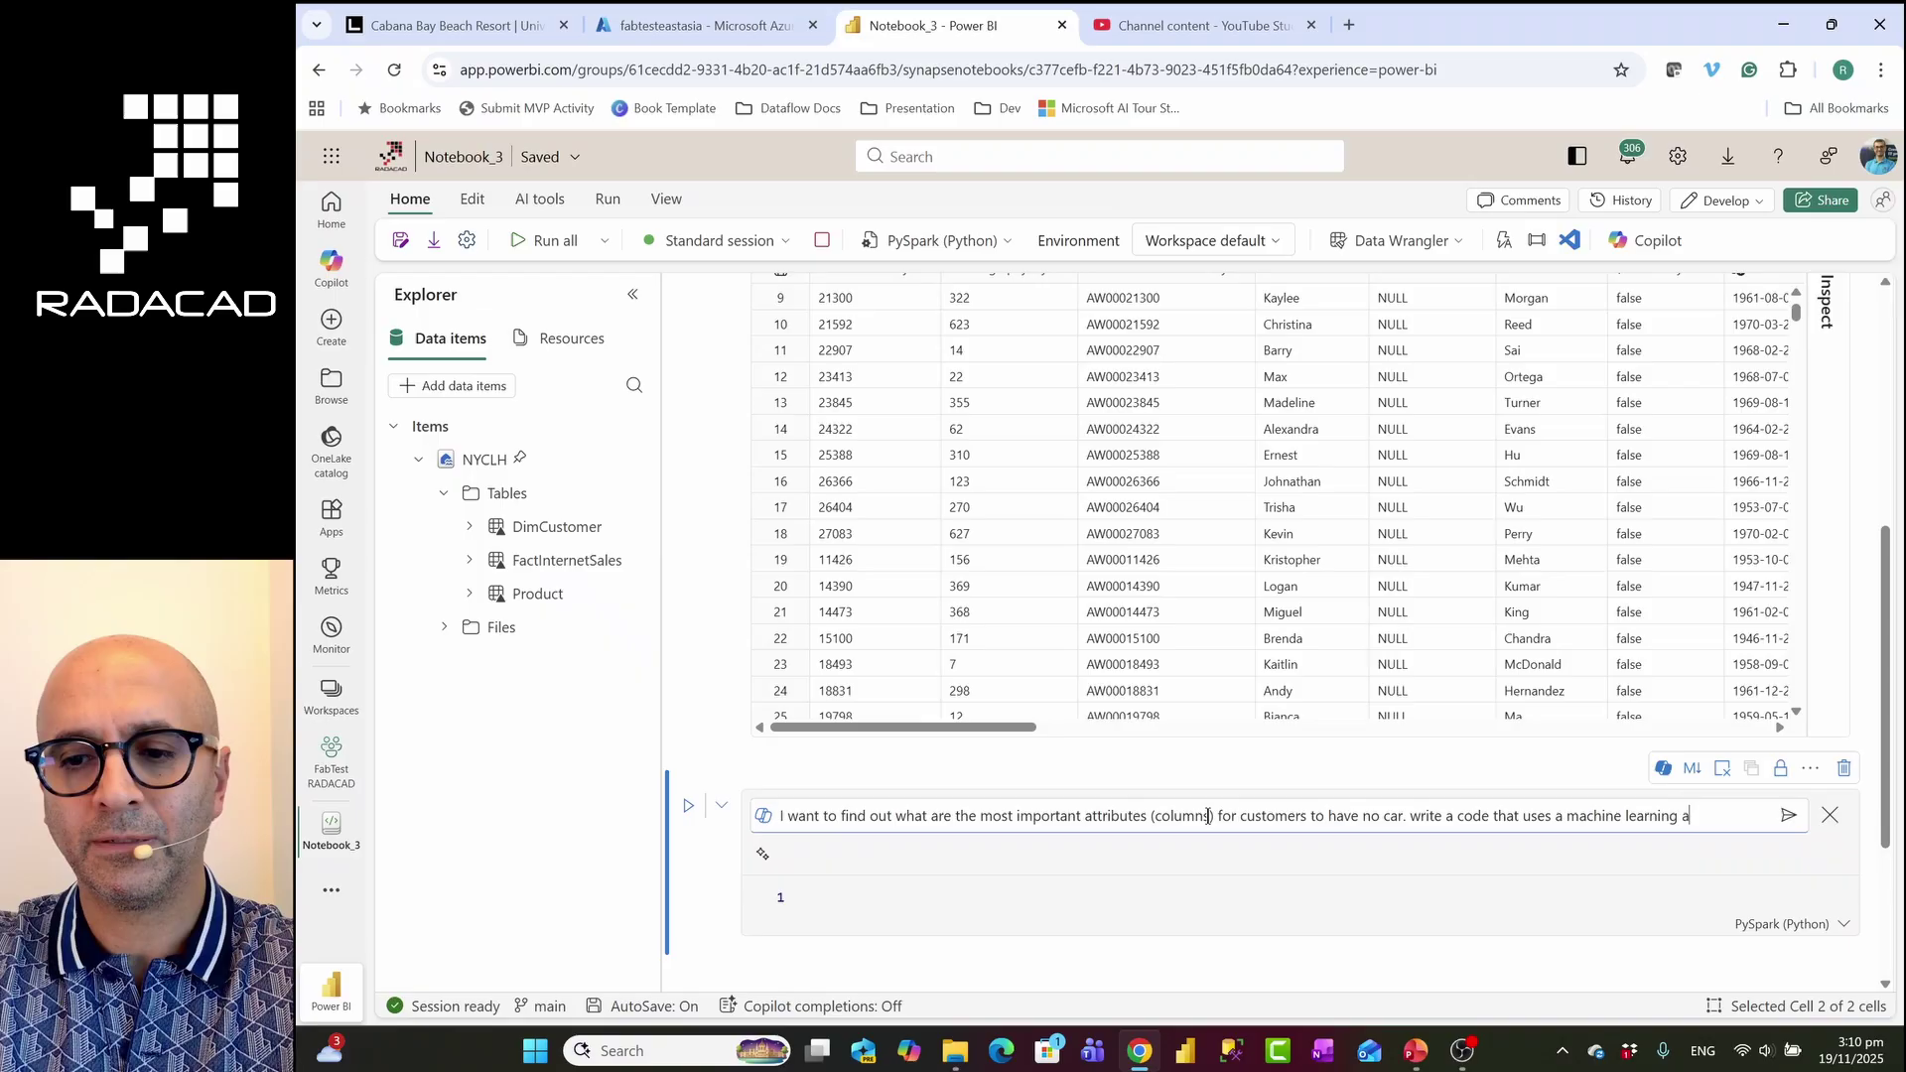
type("model")
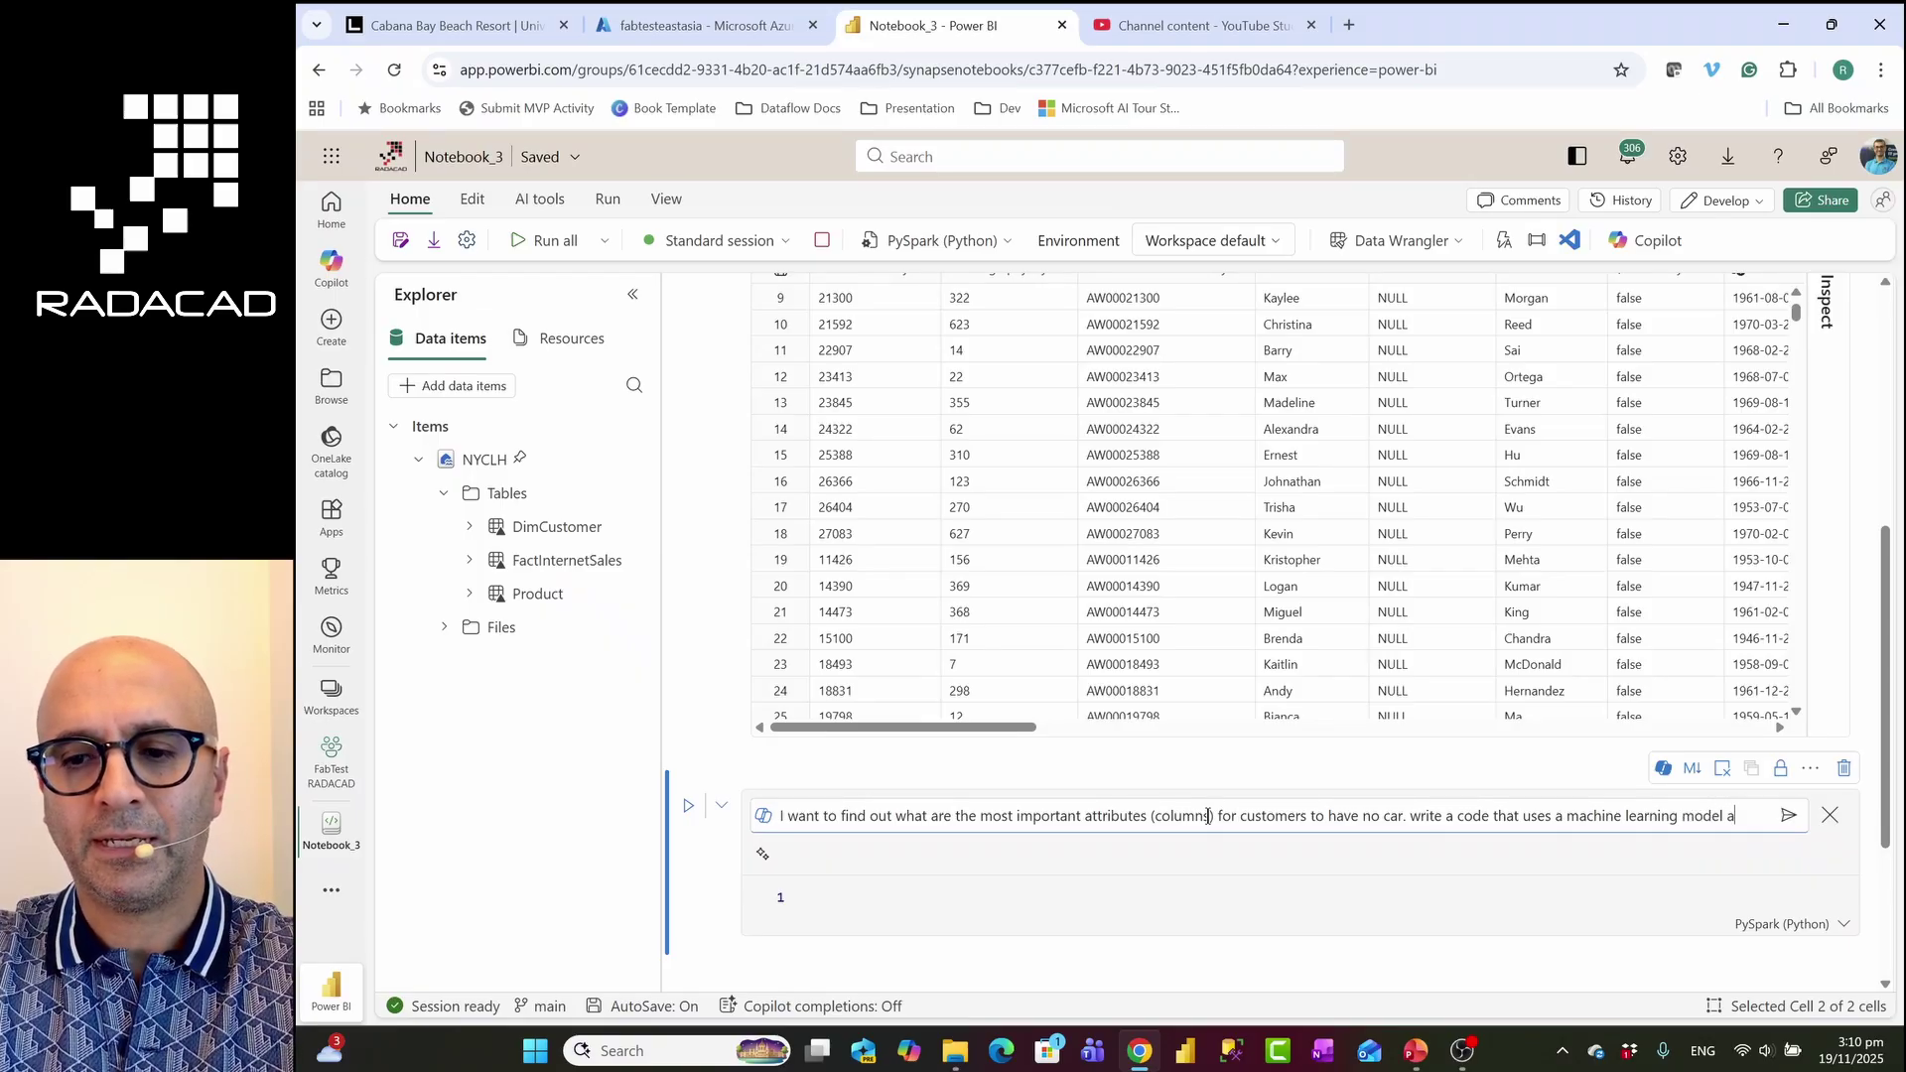
type(" and train wit")
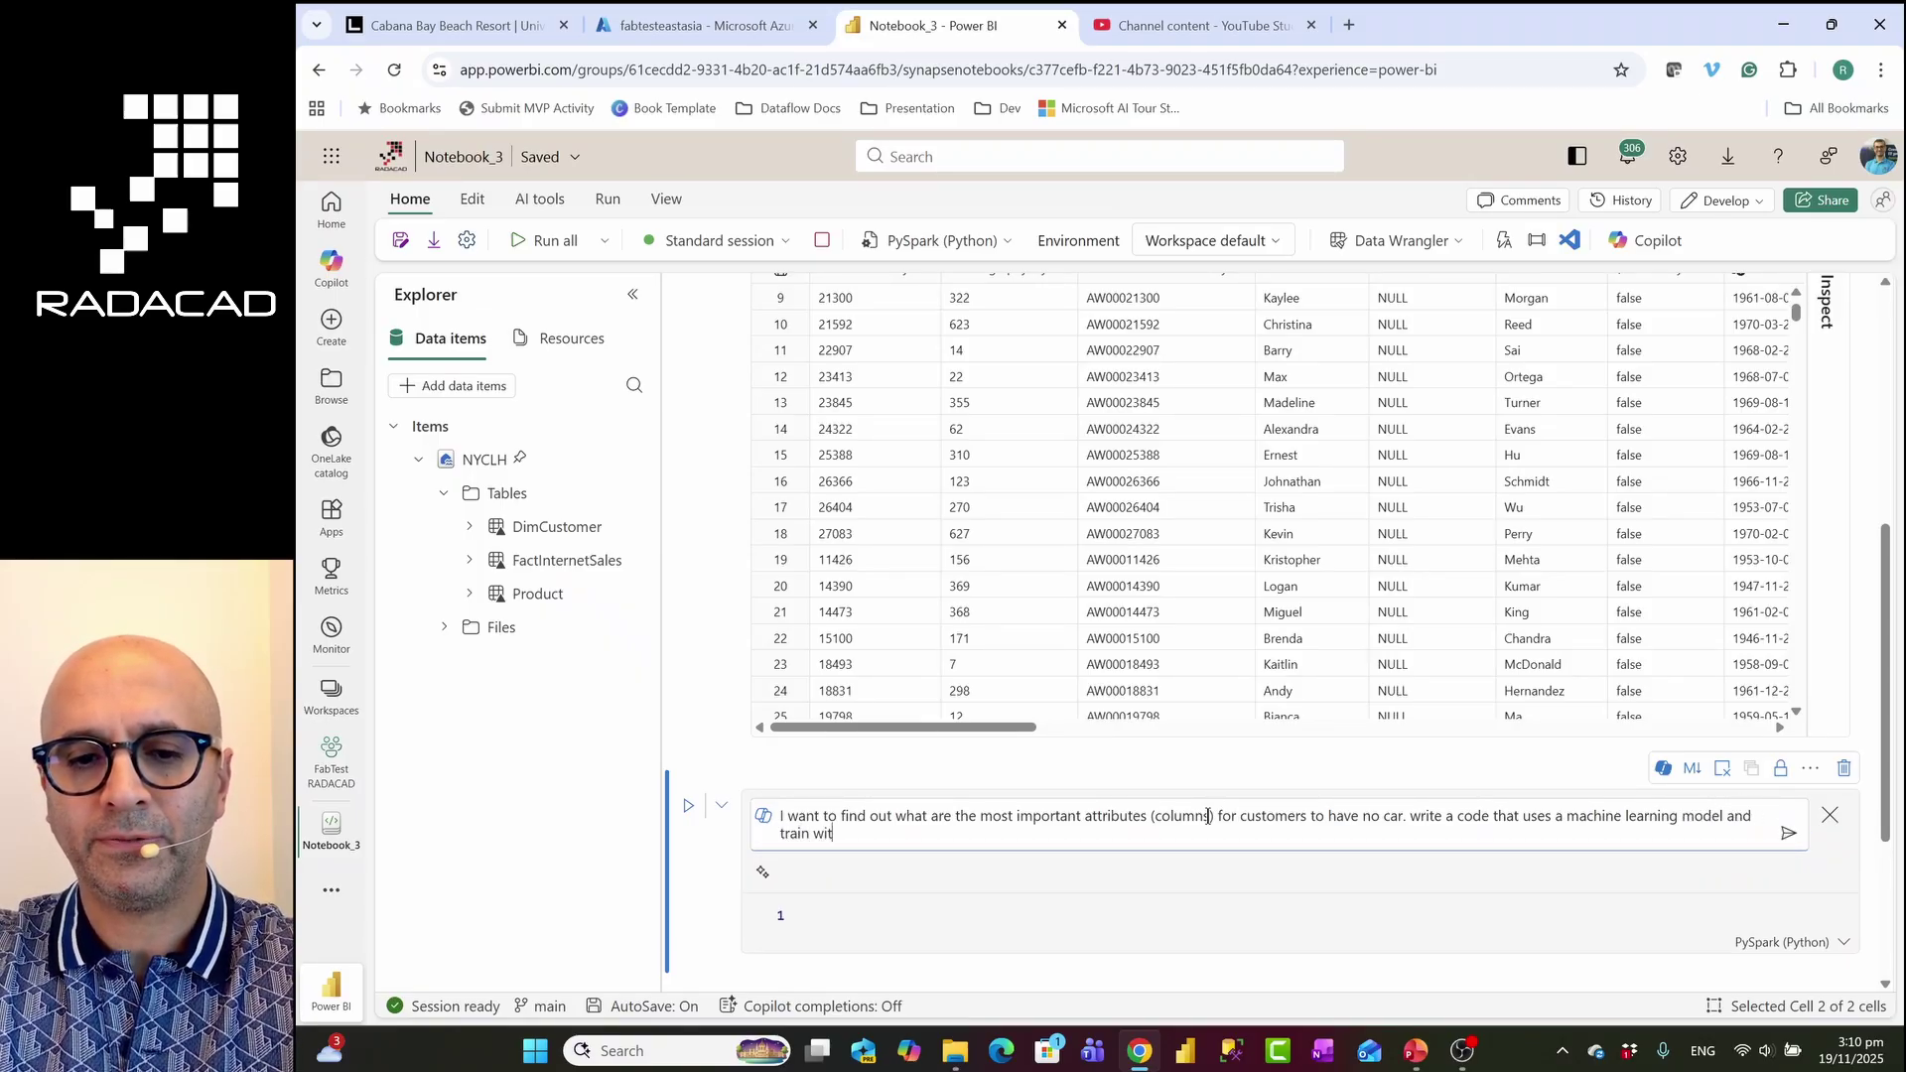
type("h existing data ")
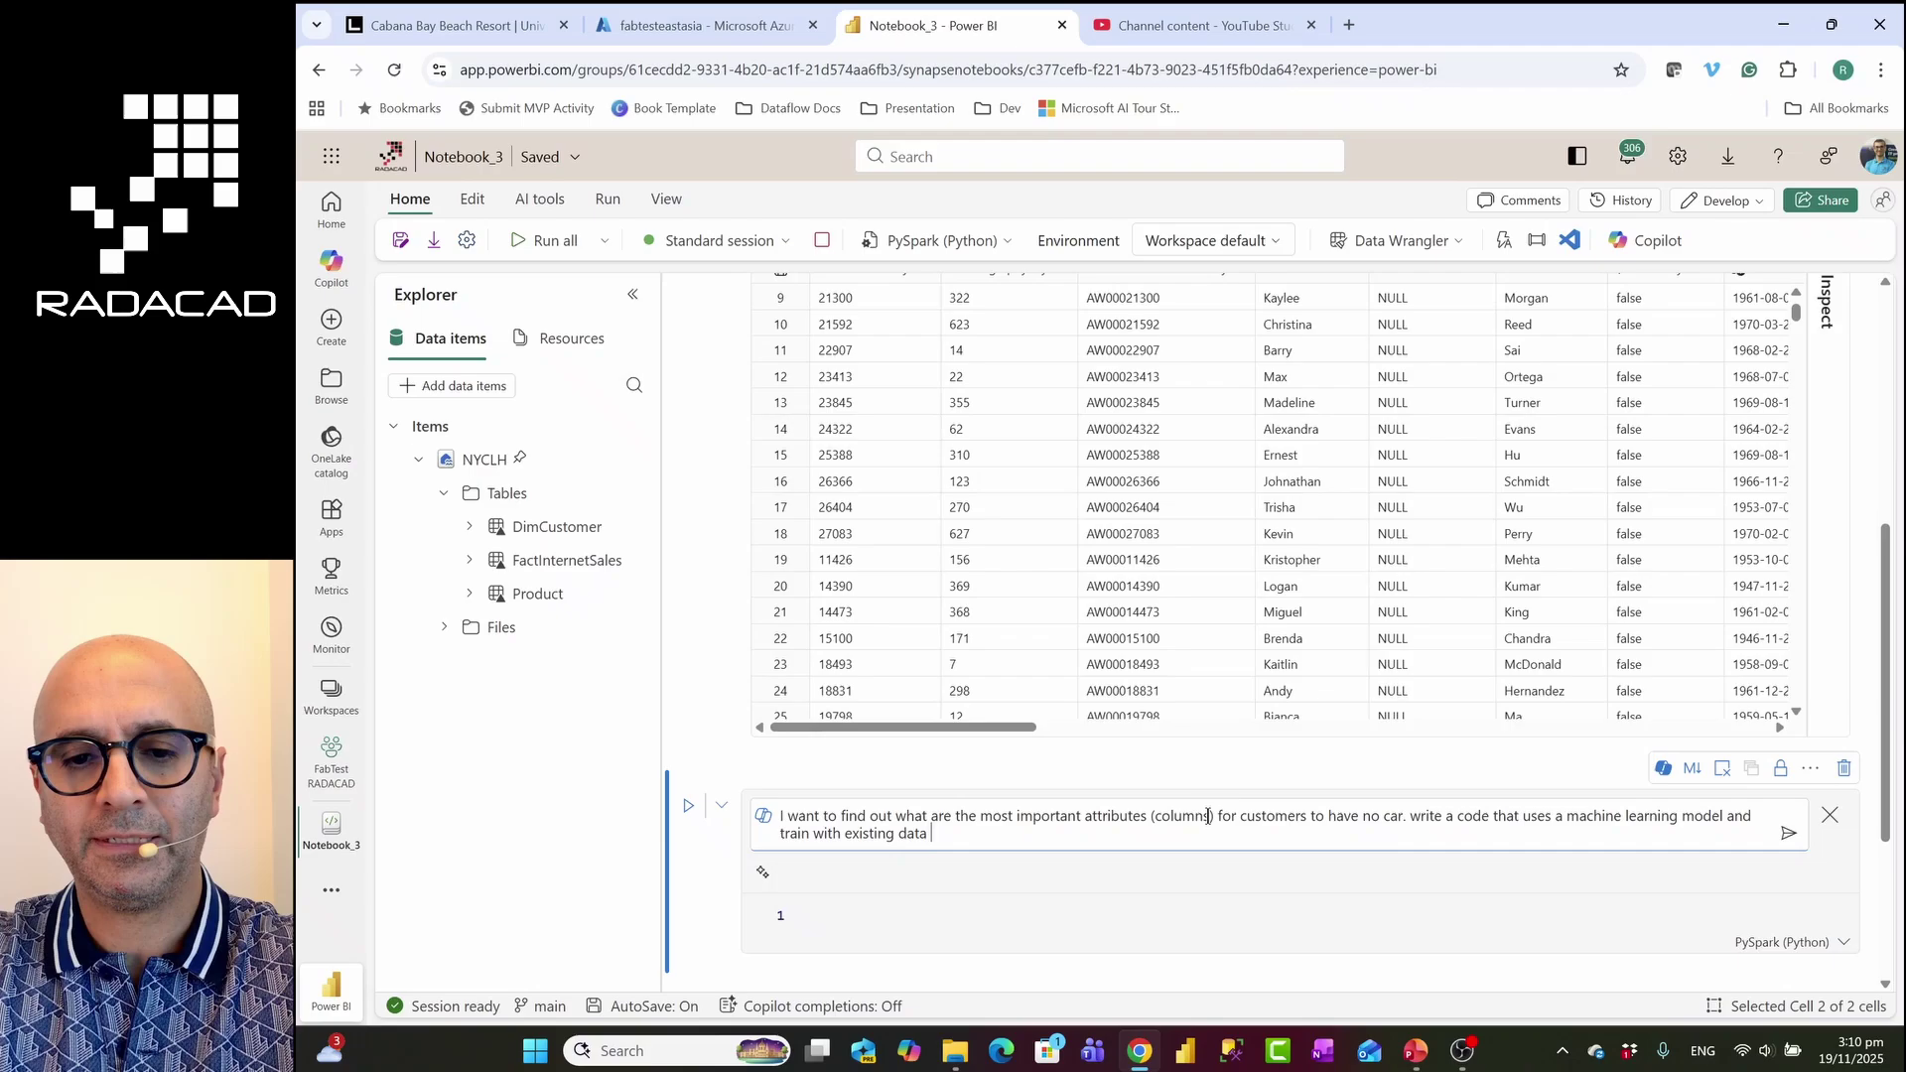
type("and show me ")
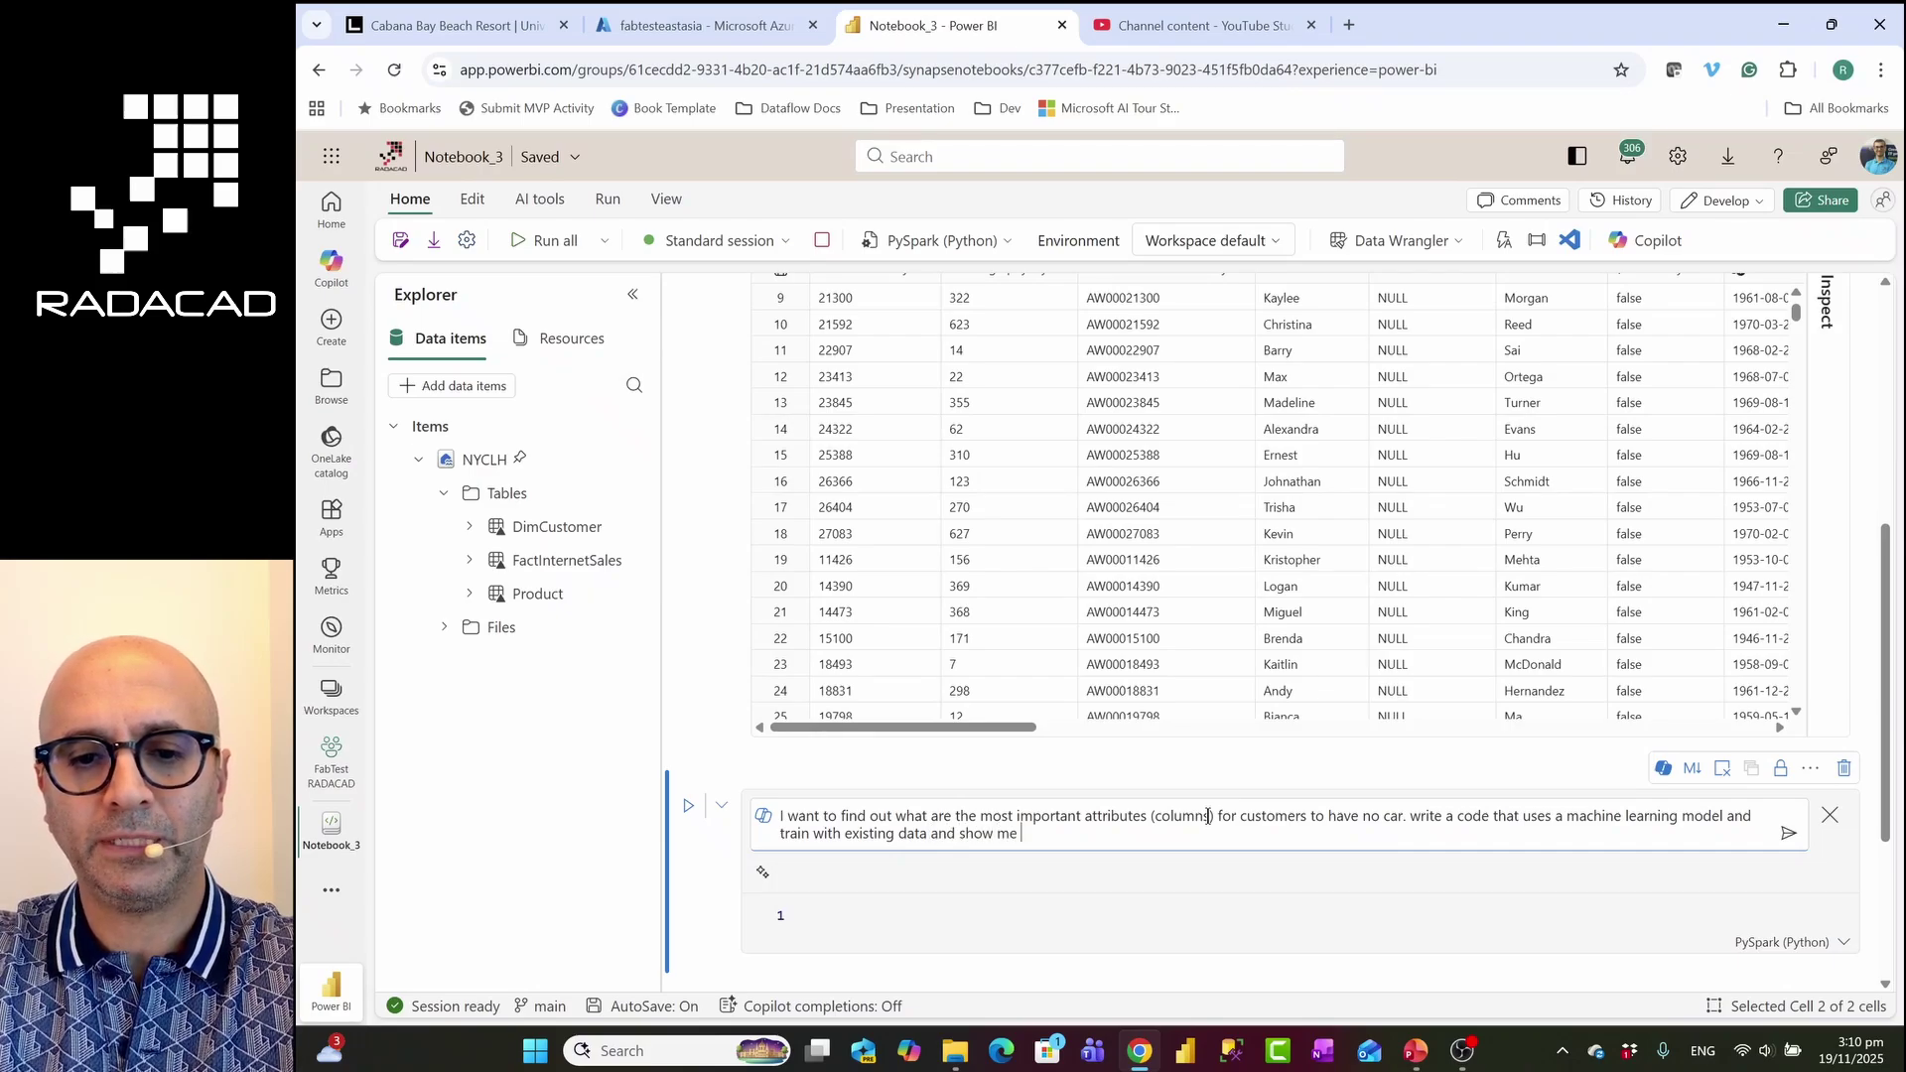
type("the result")
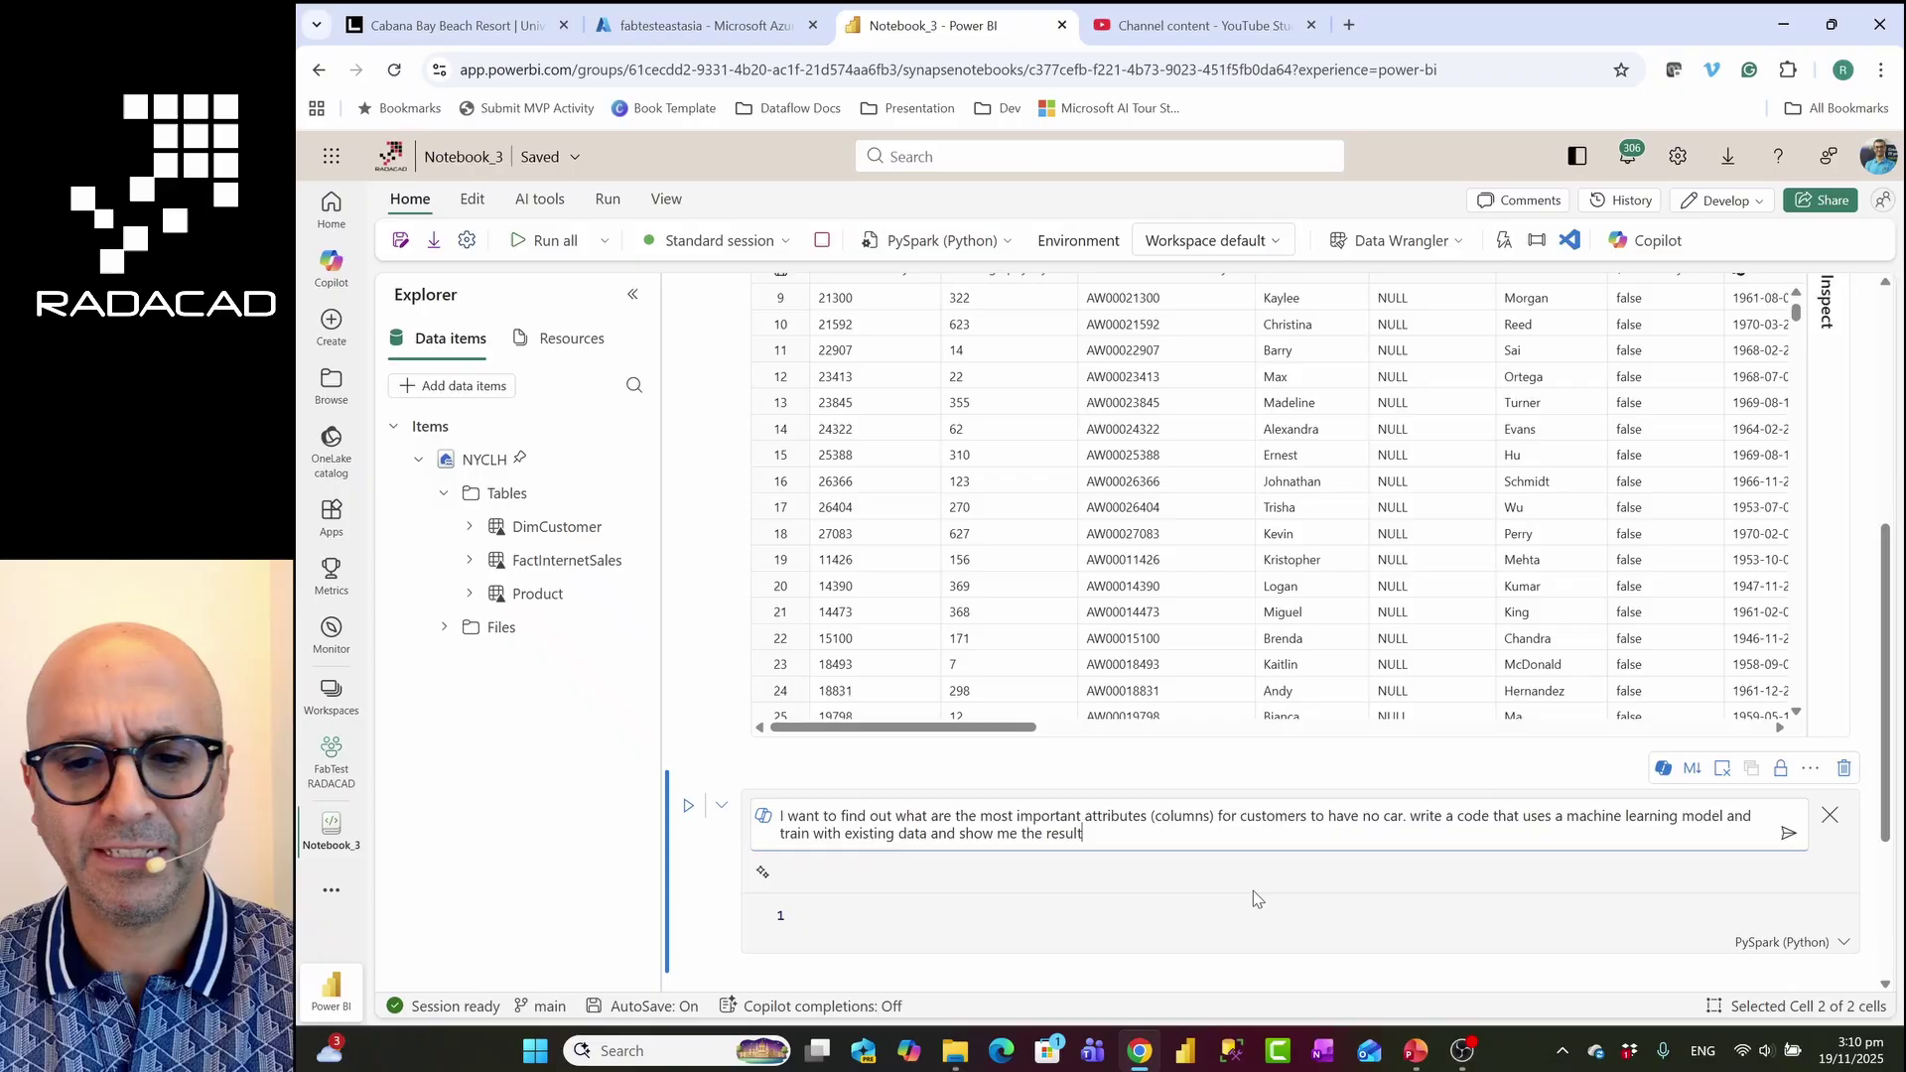
scroll(1256, 894, "down", 3)
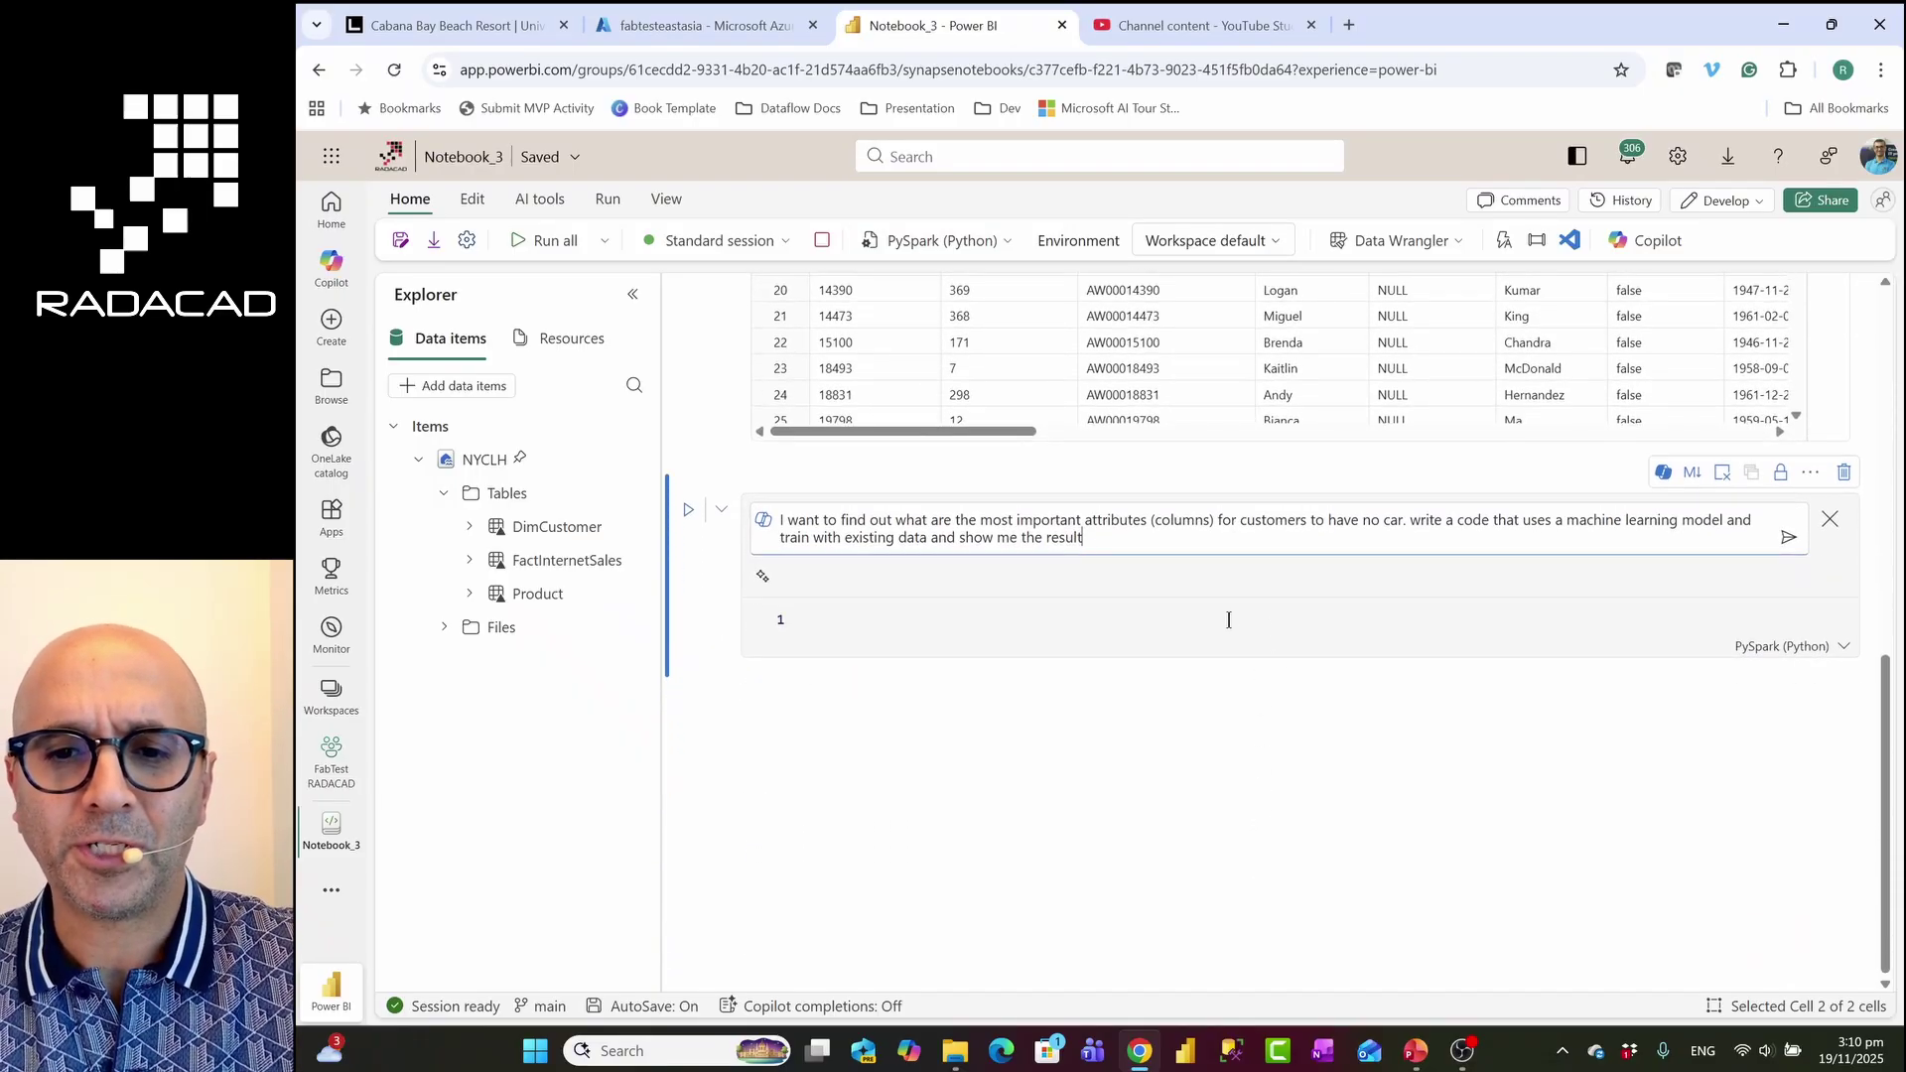
scroll(1189, 610, "up", 1)
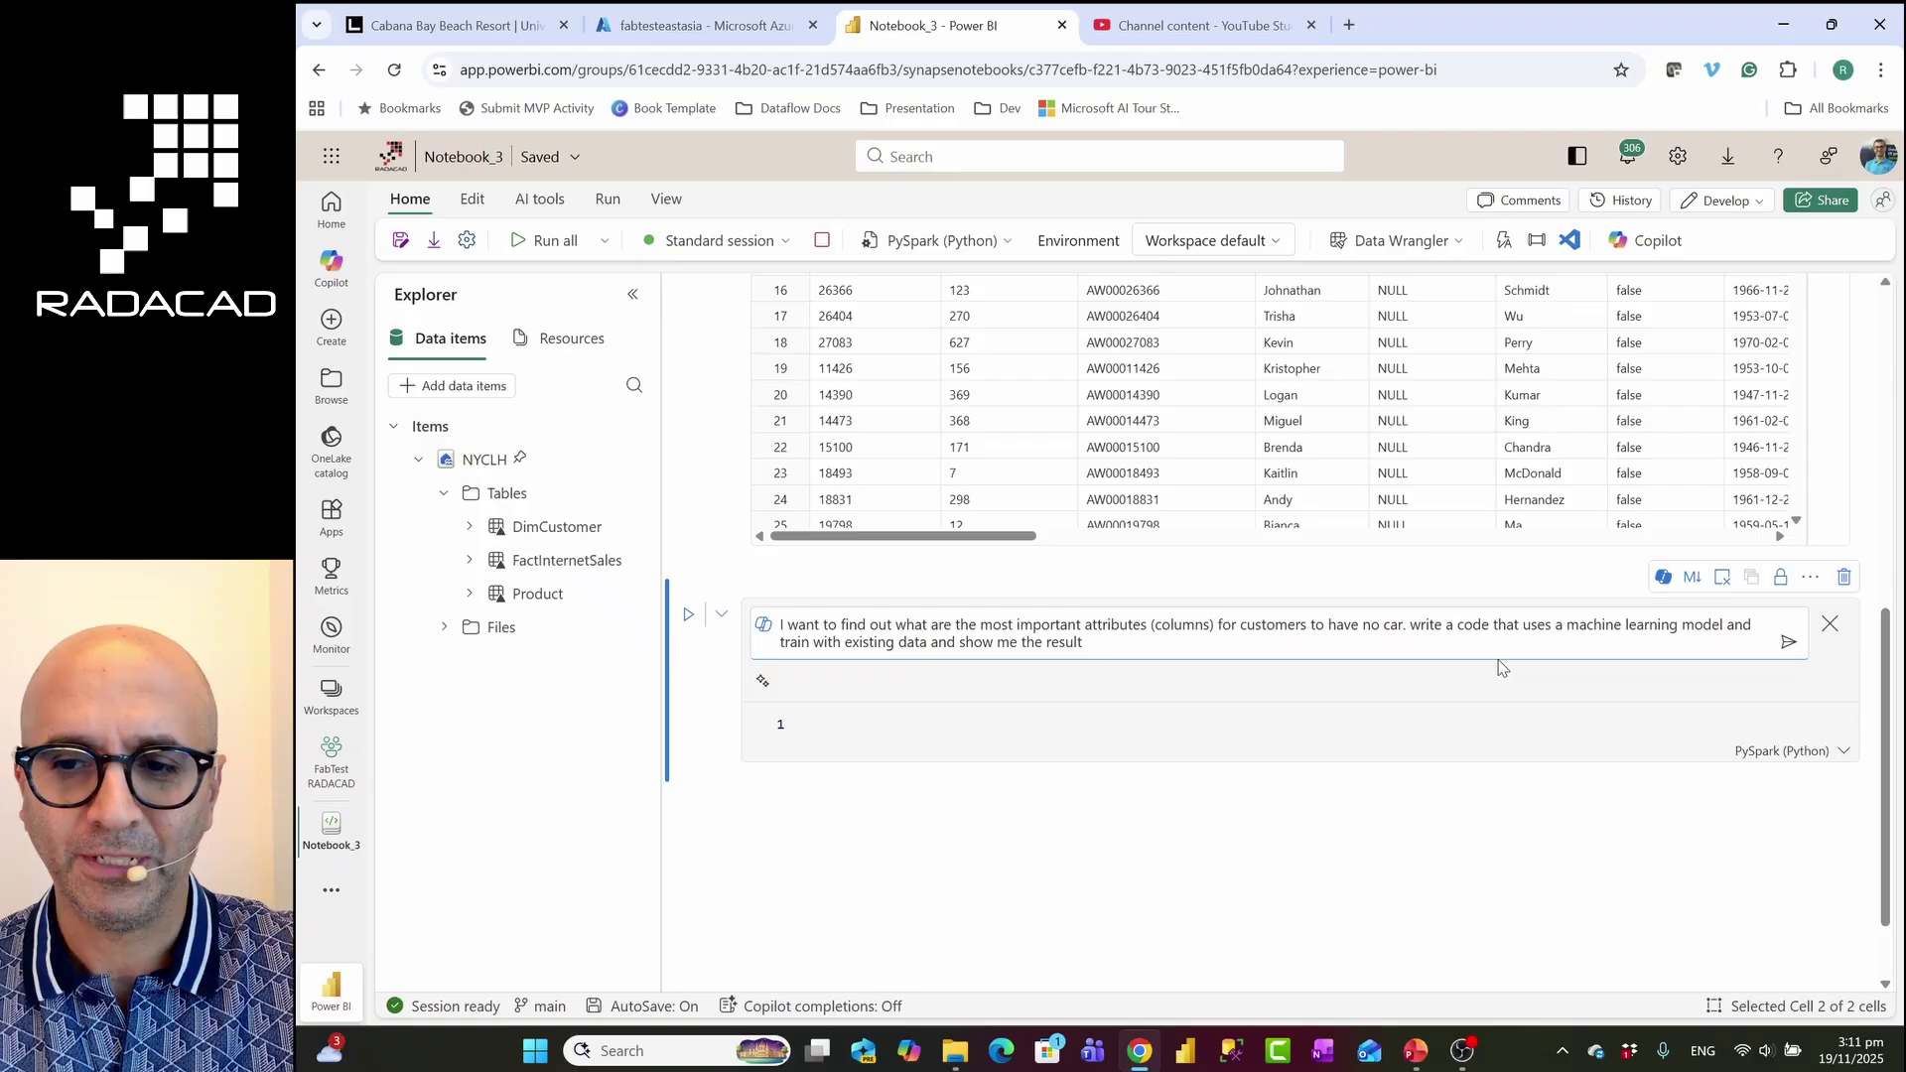
Submit the no-car request and get code selecting features like YearlyIncome and CommuteDistance
left_click(1788, 645)
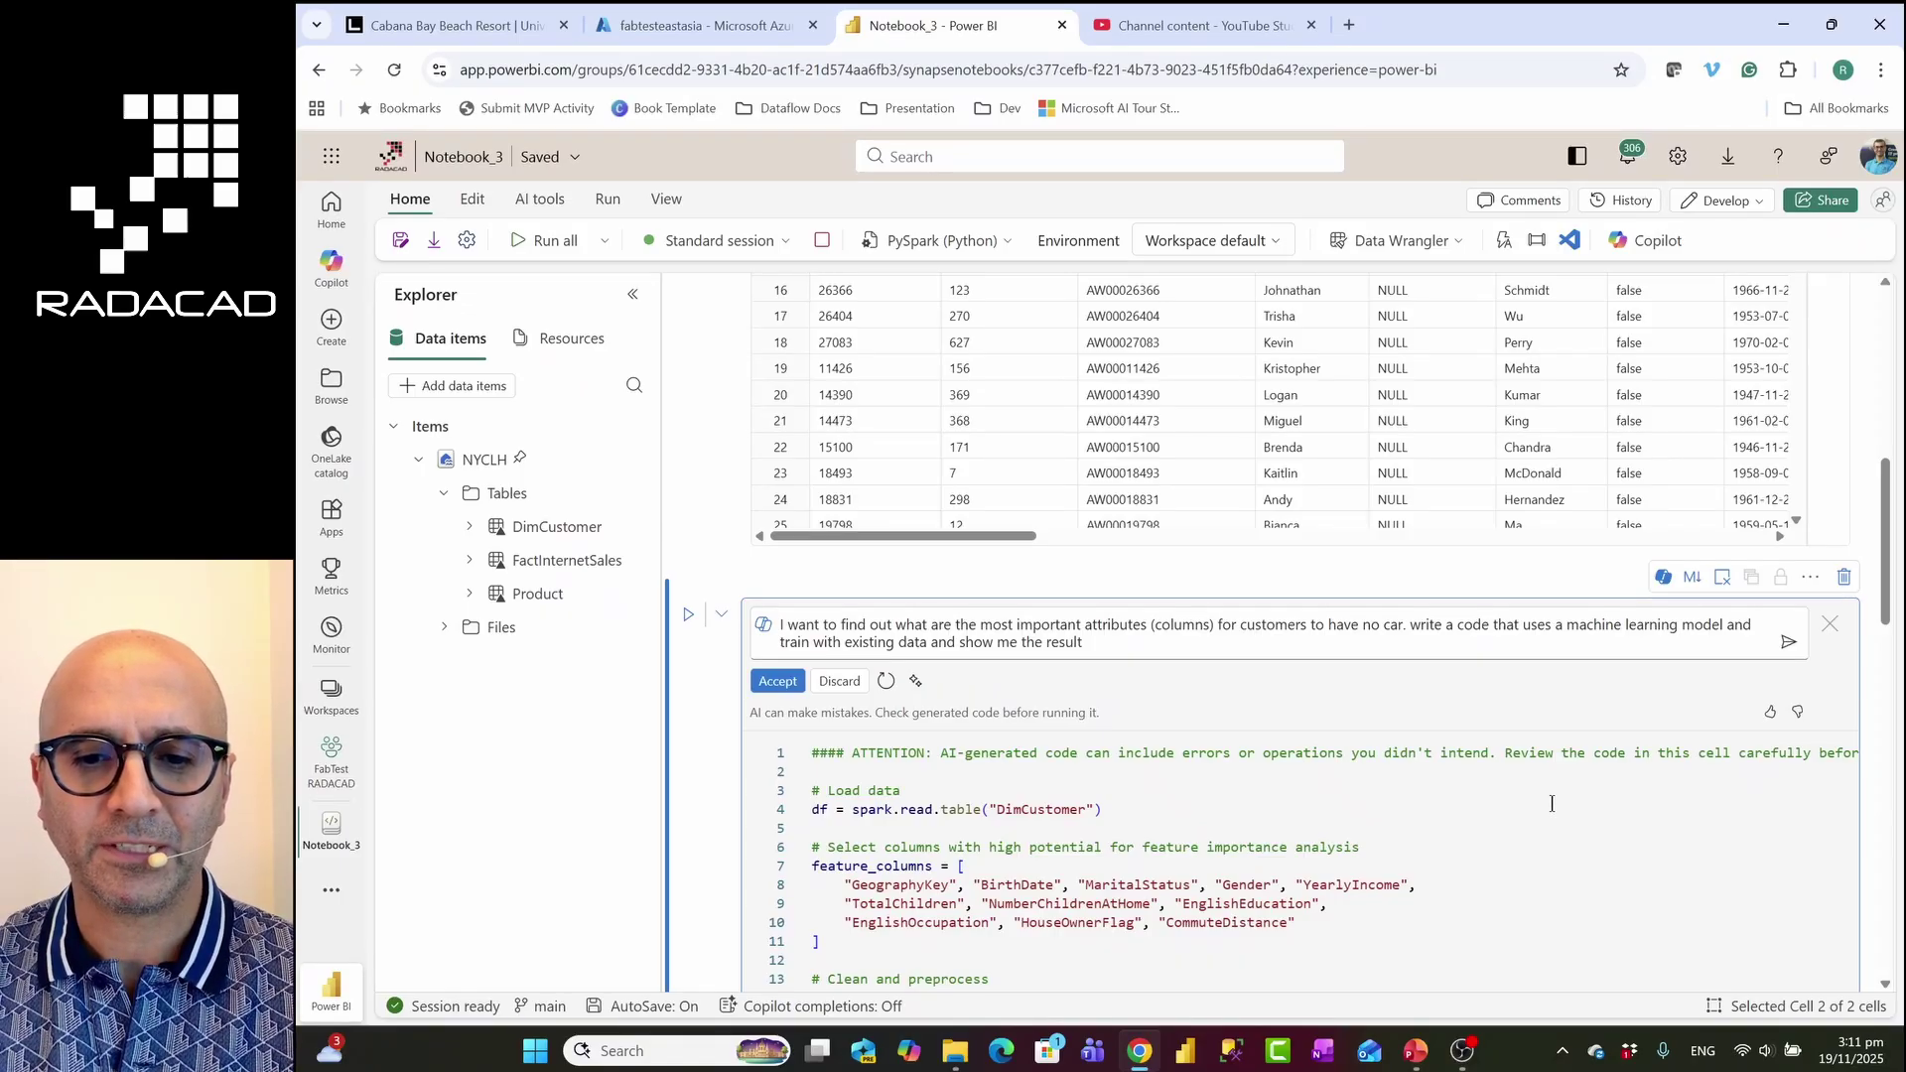
scroll(1360, 710, "down", 7)
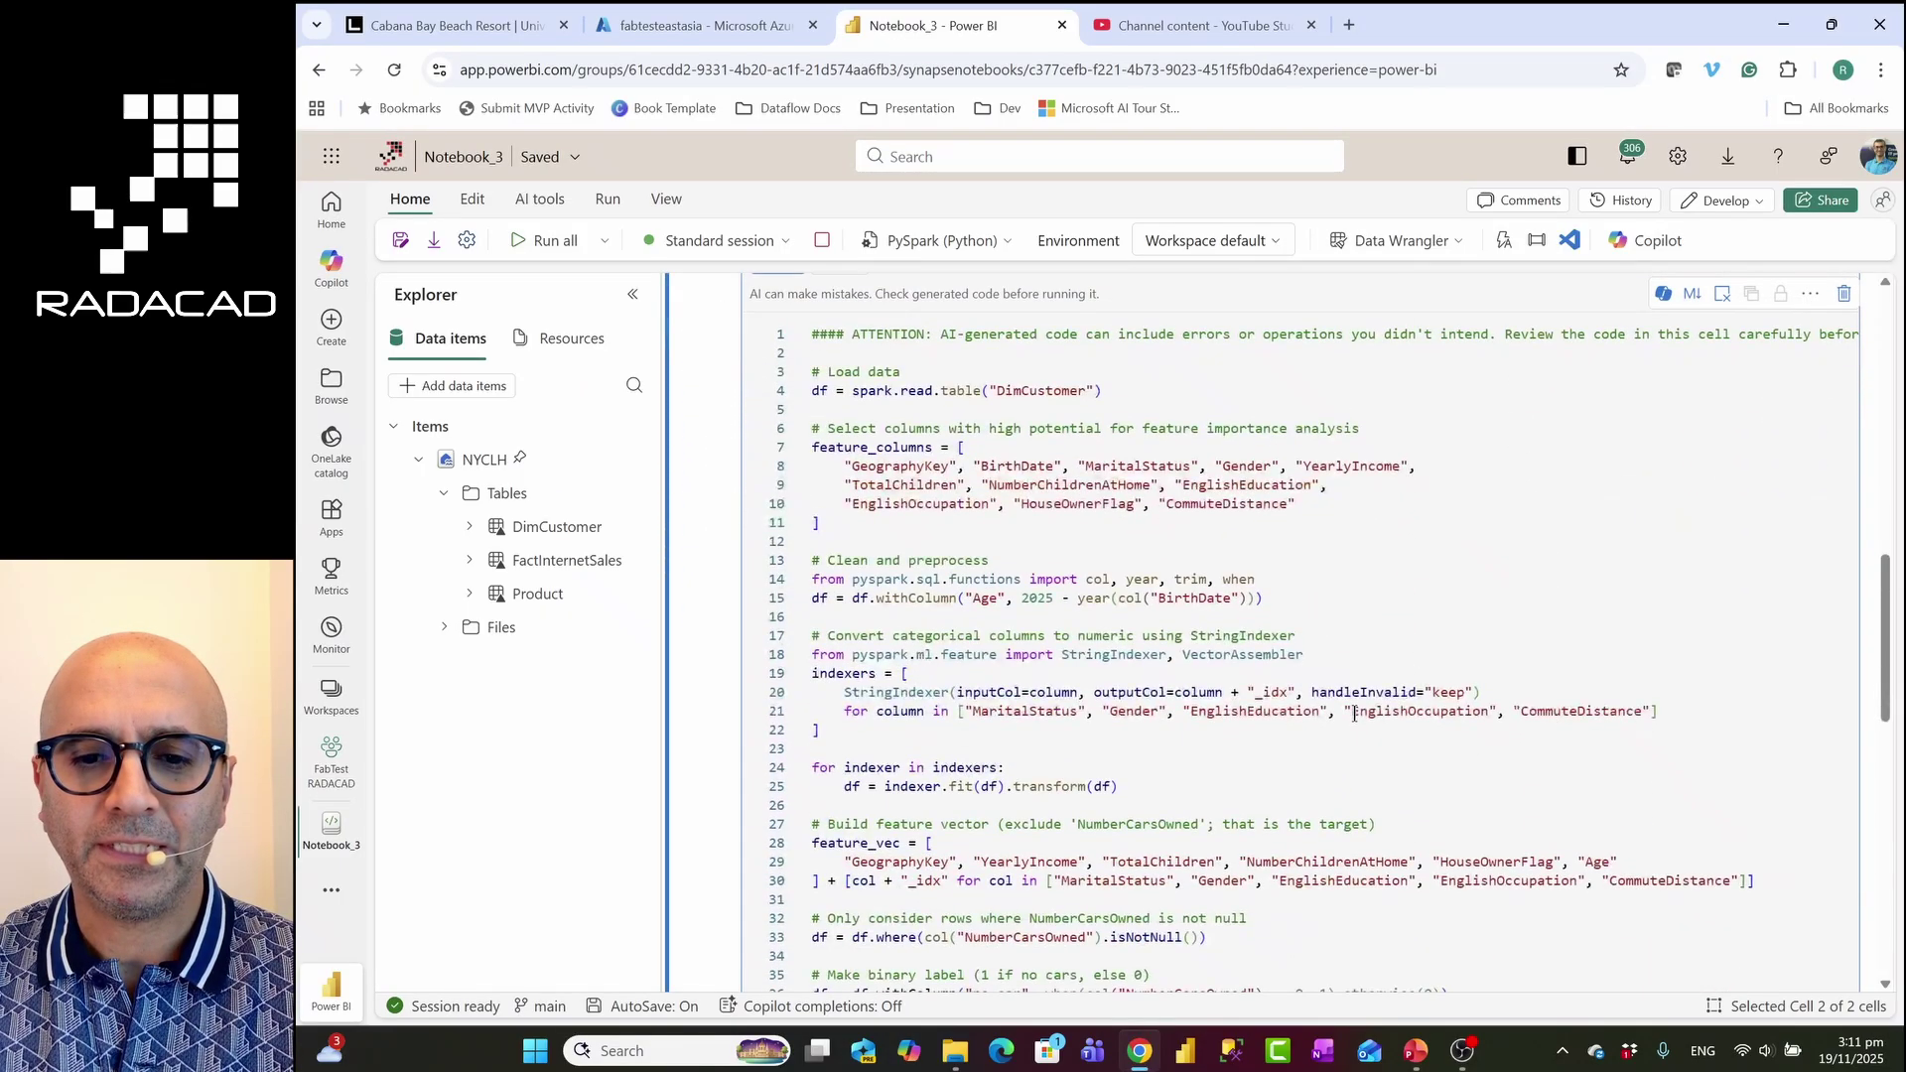
scroll(1354, 718, "down", 7)
scroll(1361, 752, "up", 7)
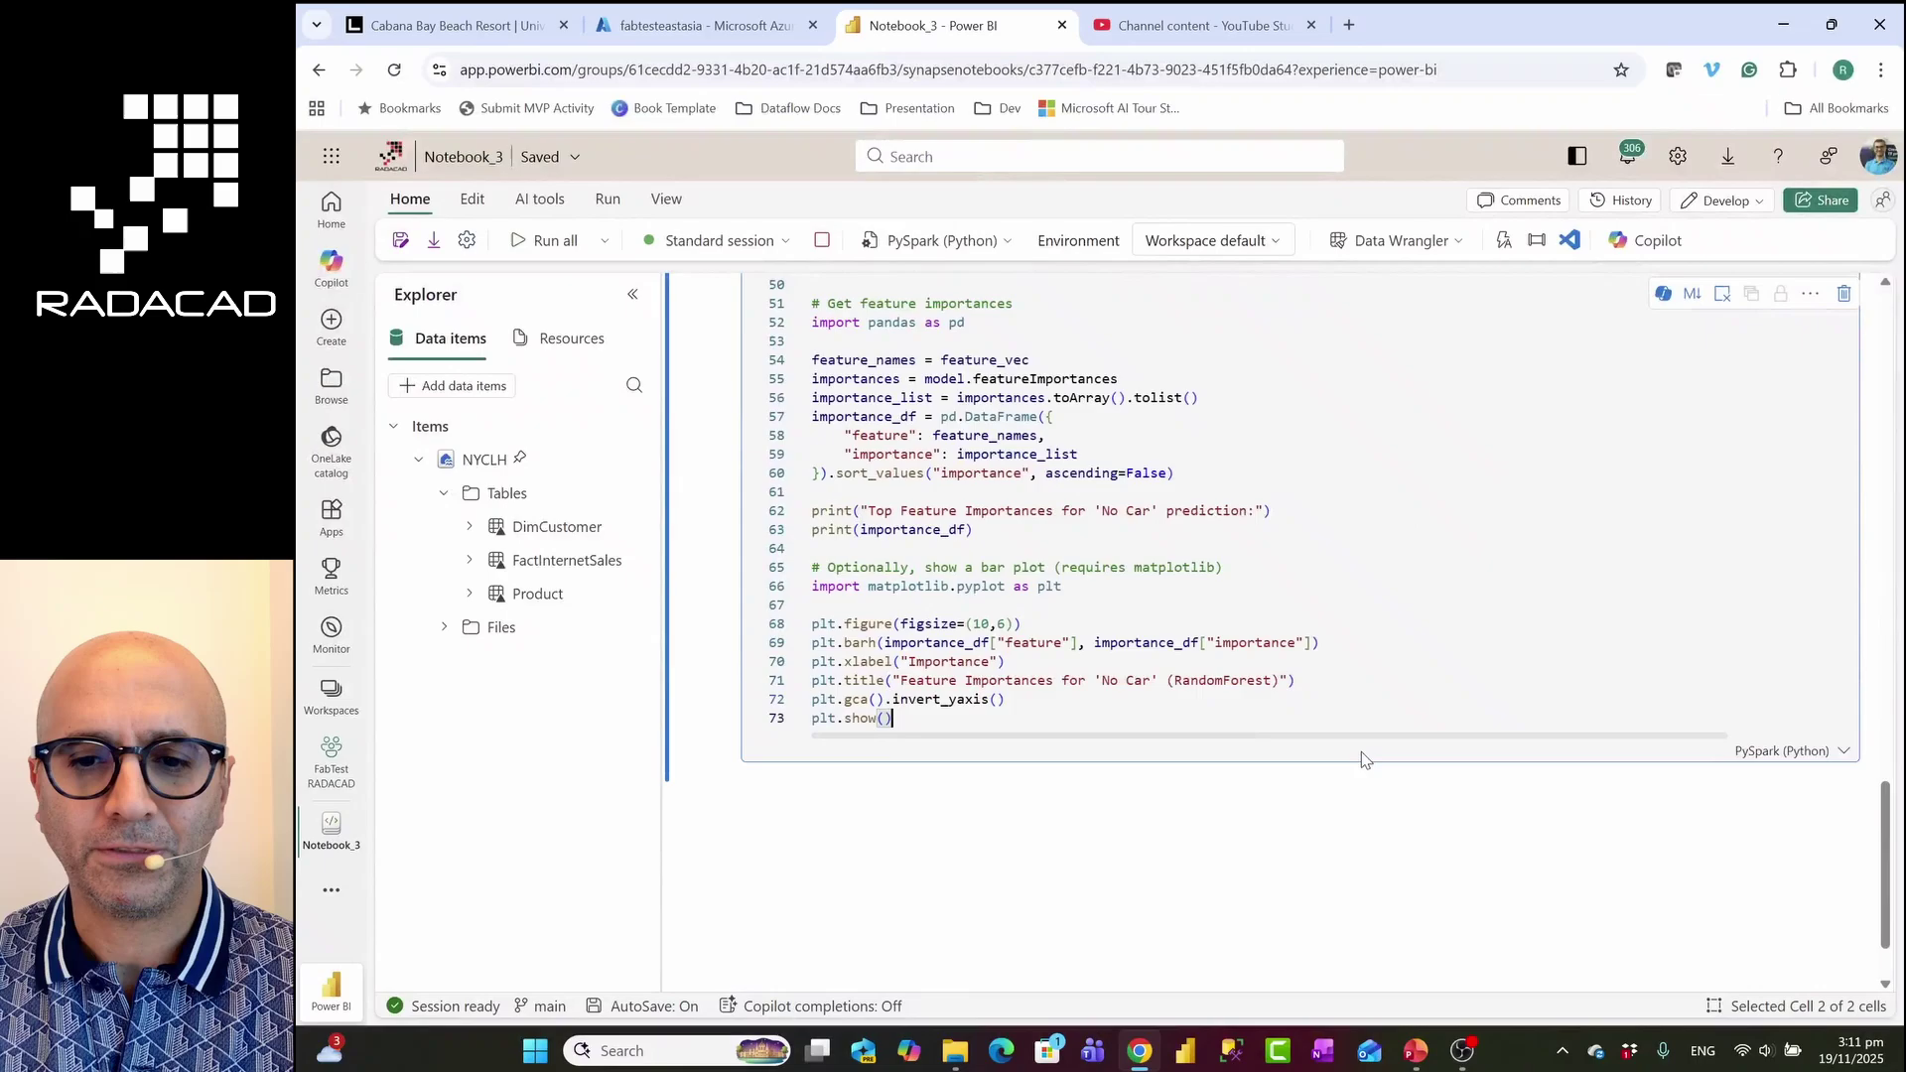
scroll(1365, 761, "up", 6)
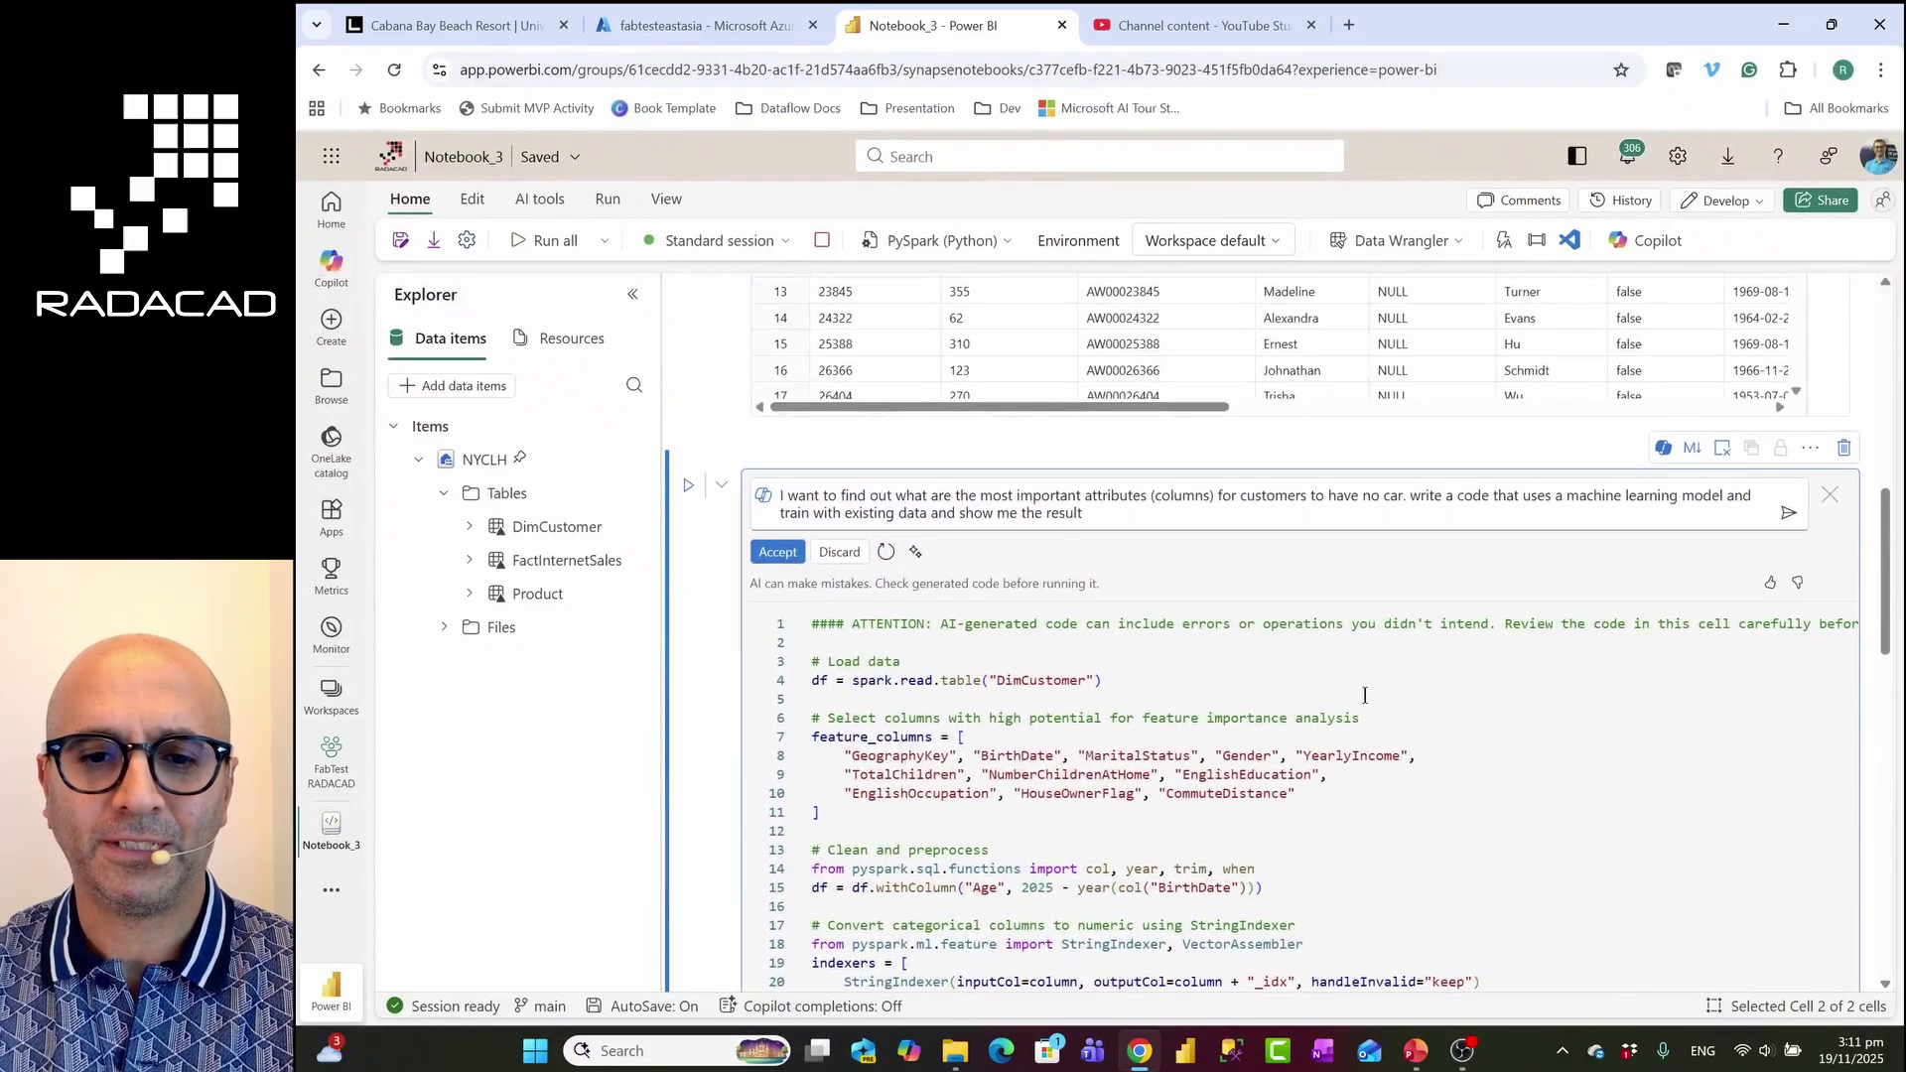
scroll(1296, 711, "down", 1)
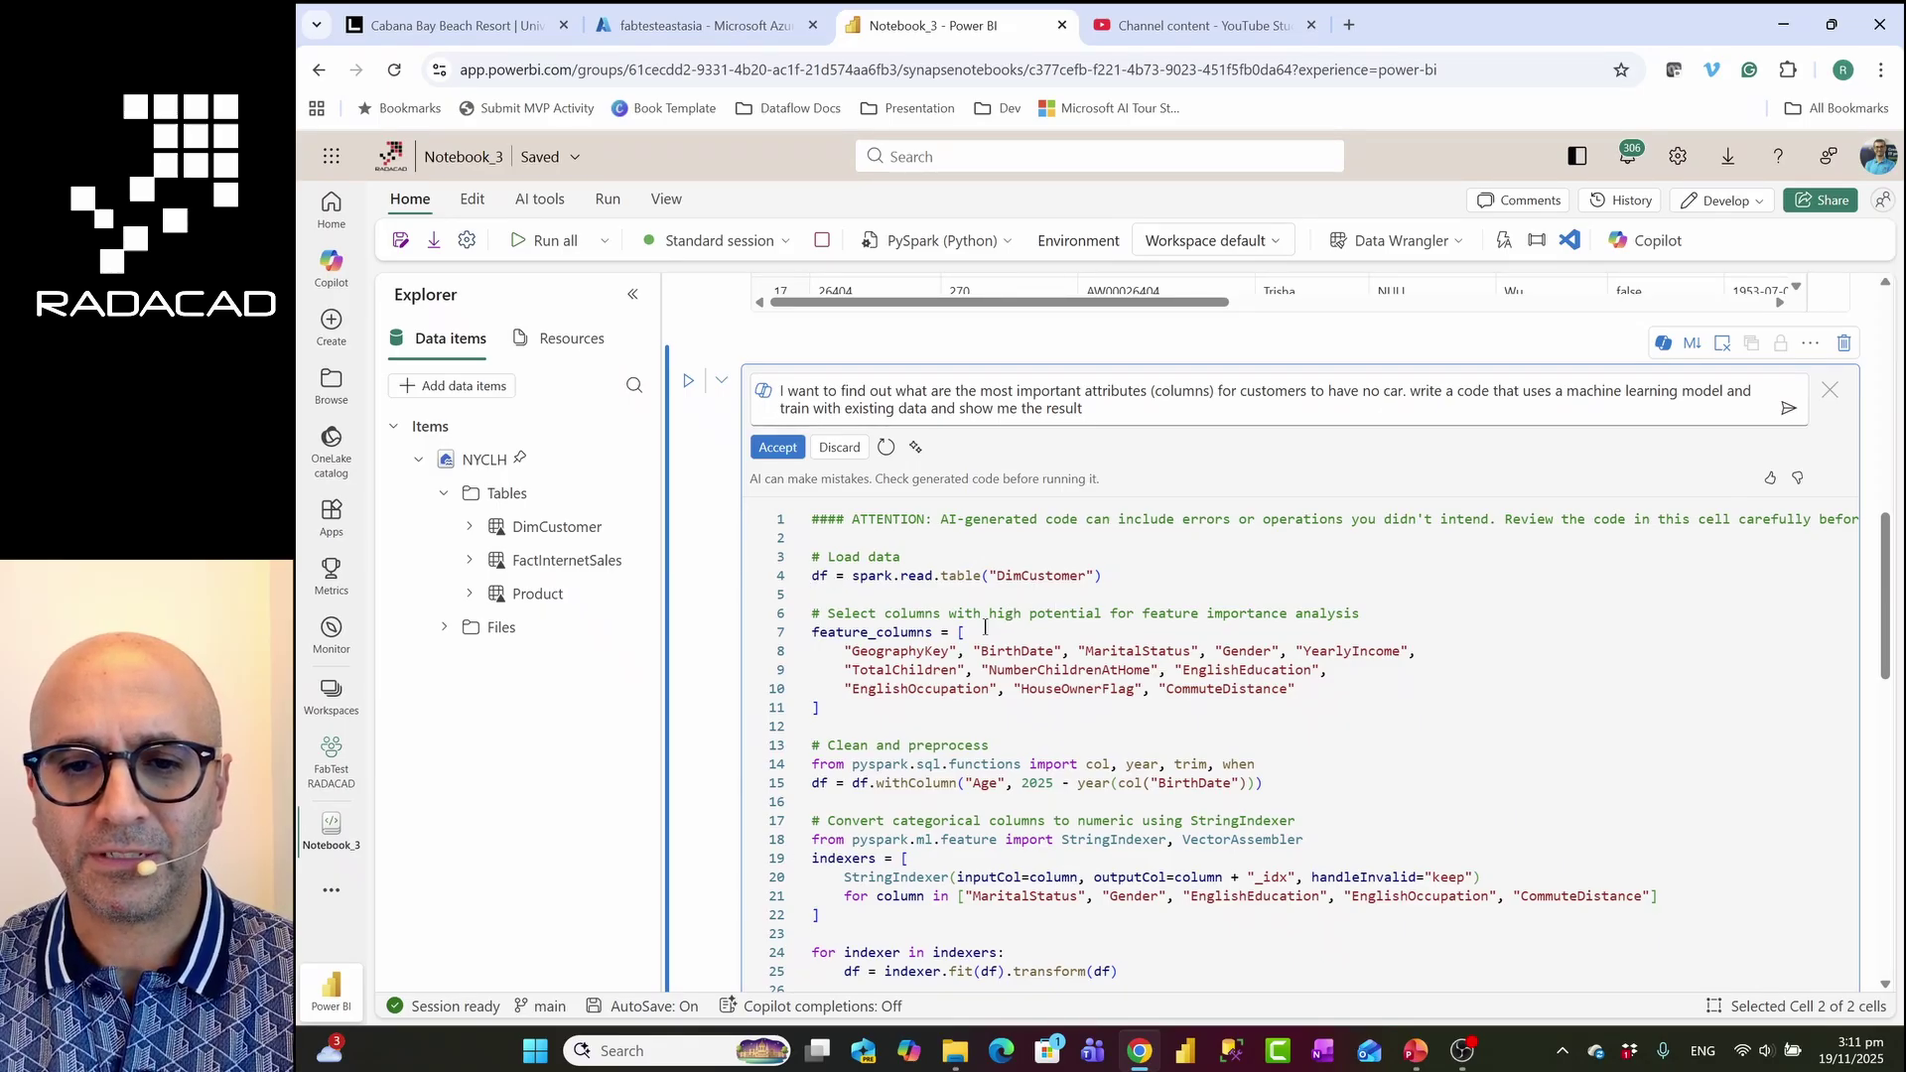
scroll(899, 683, "down", 2)
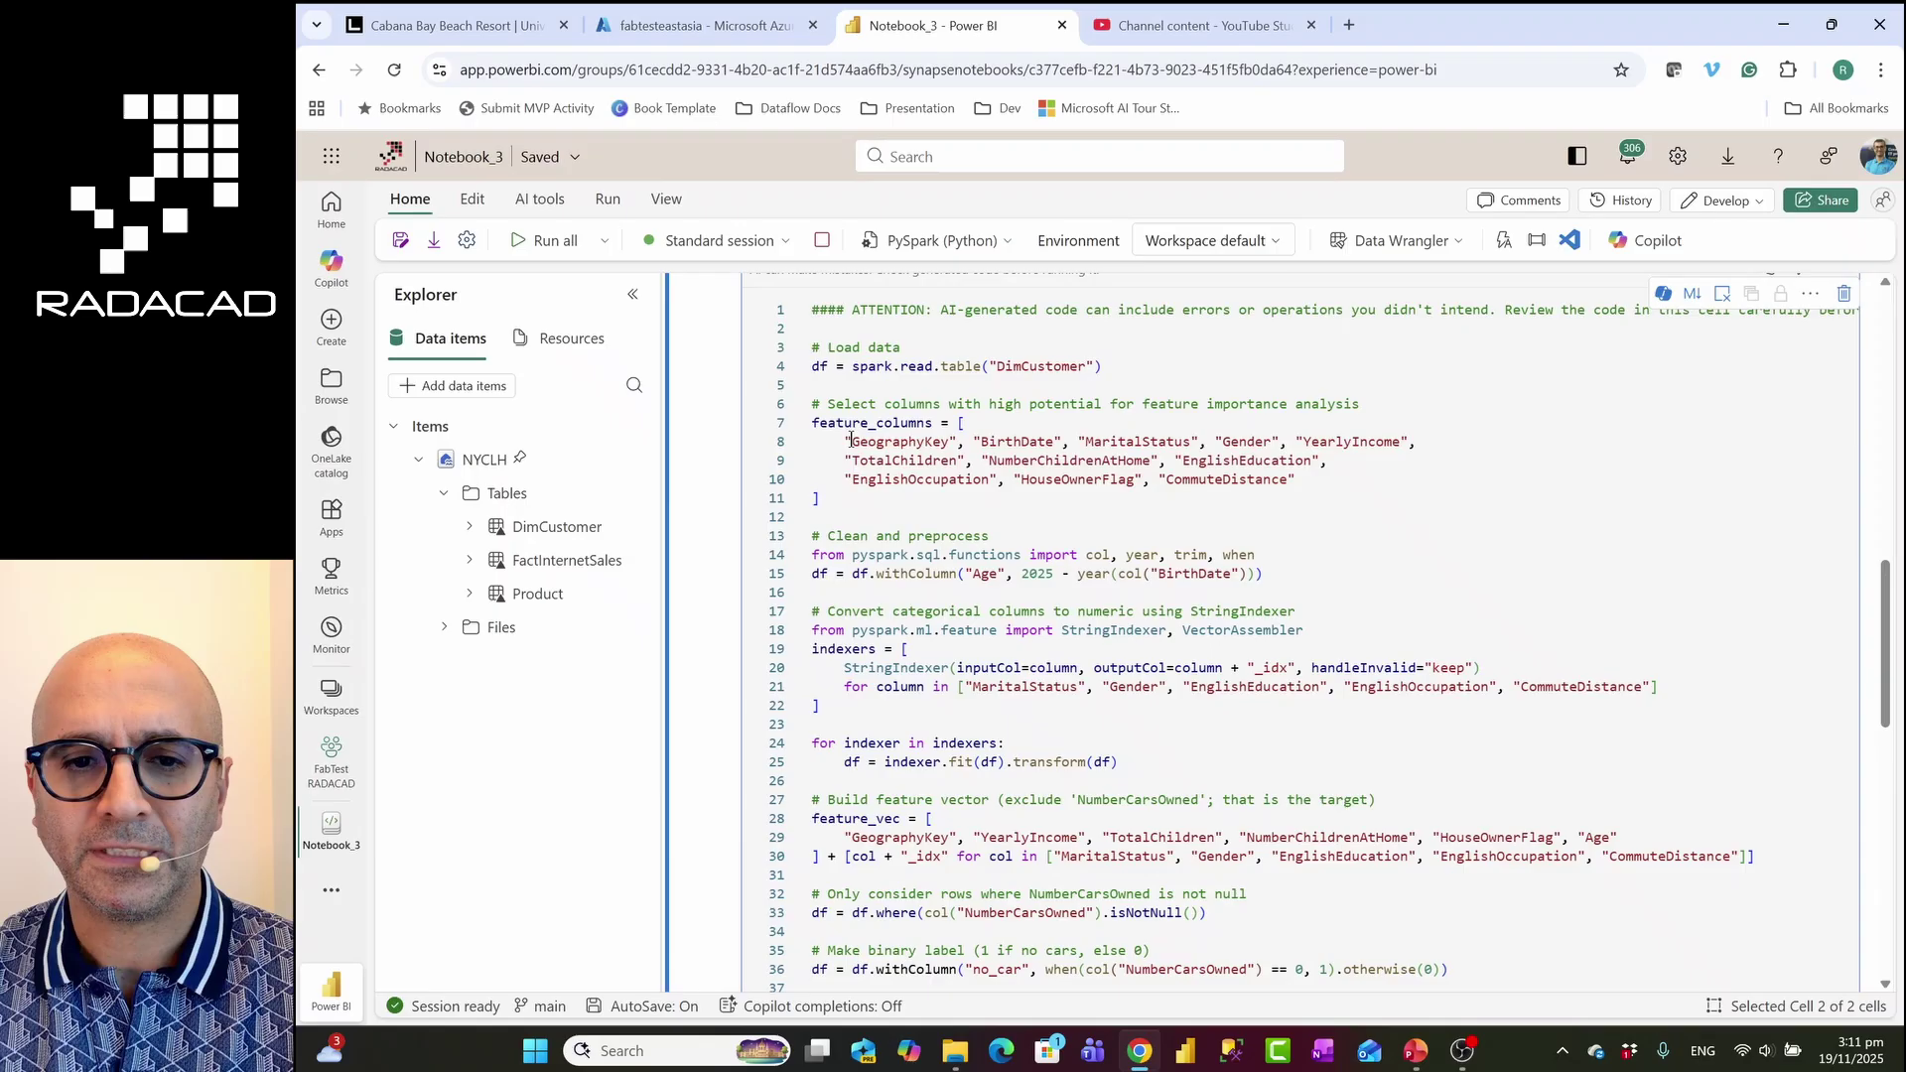
left_click_drag(847, 440, 1340, 482)
left_click(1340, 481)
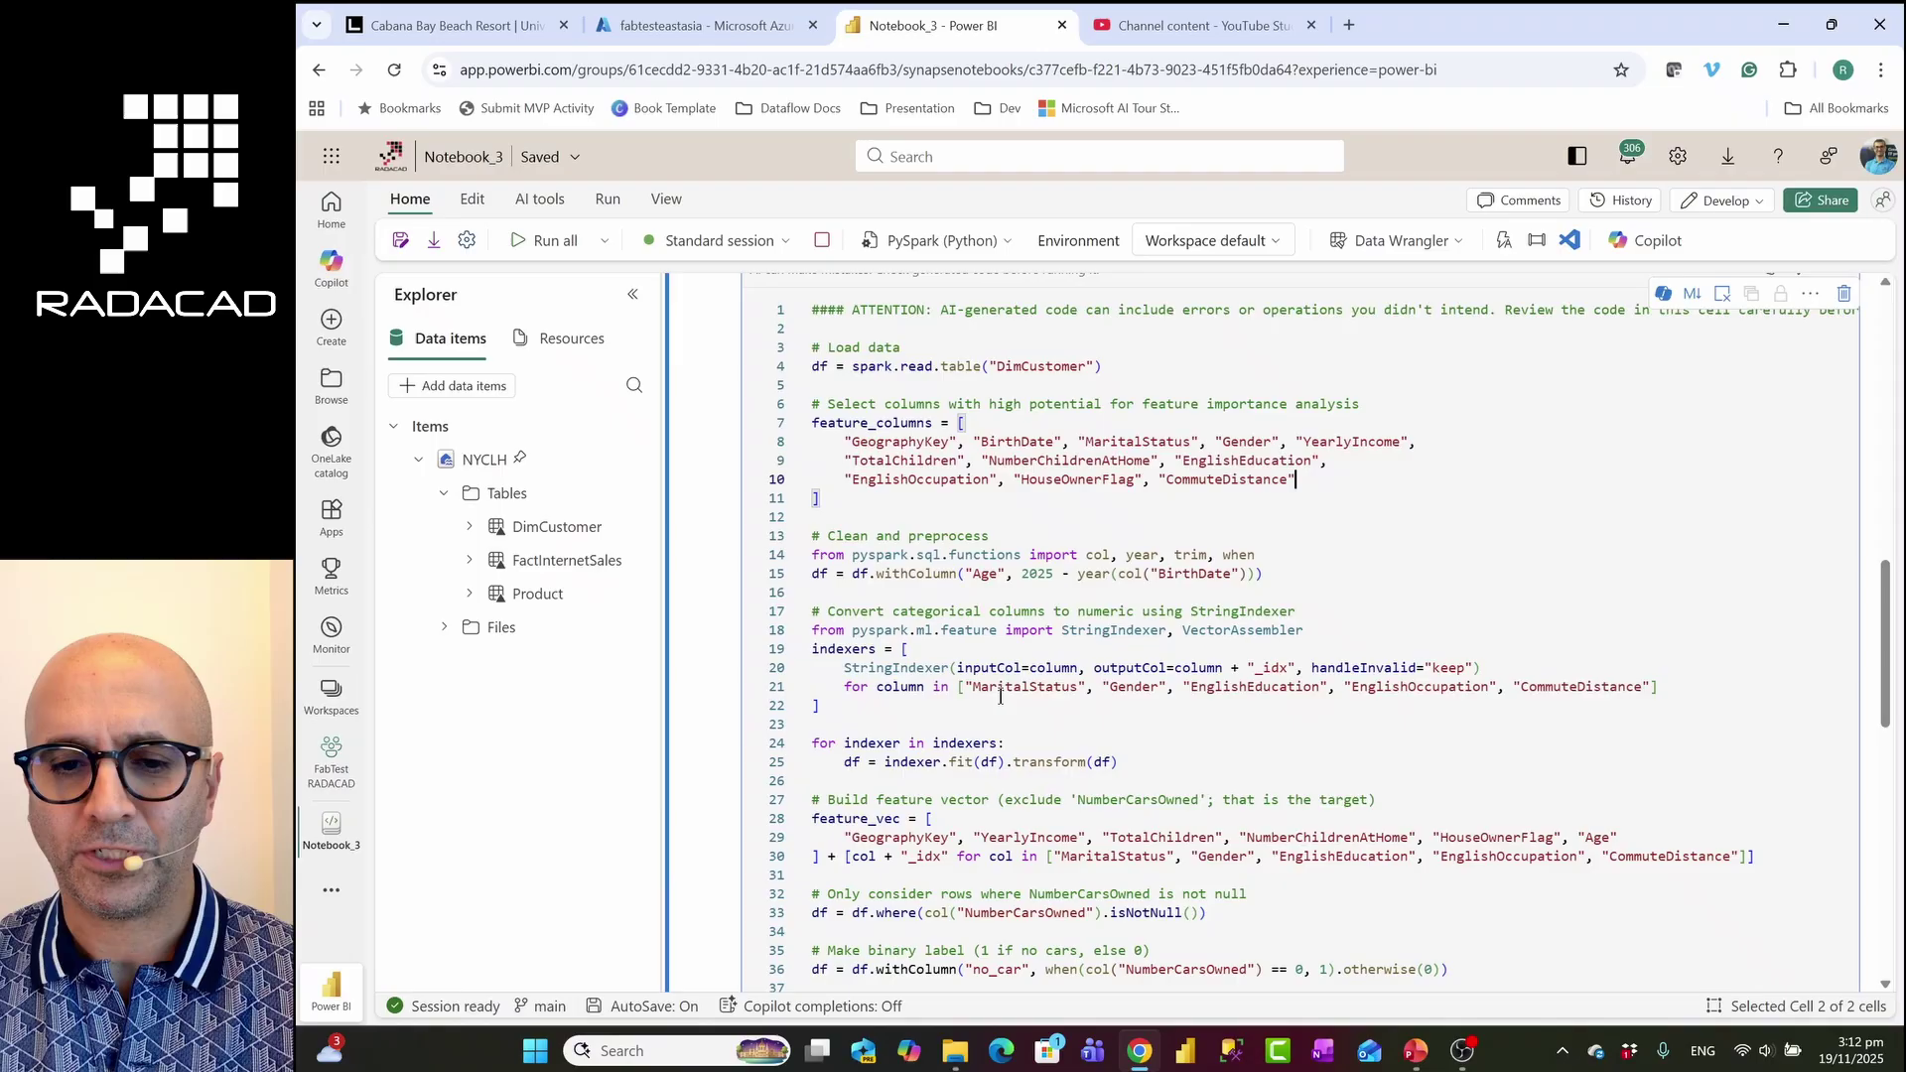
scroll(1003, 692, "up", 2)
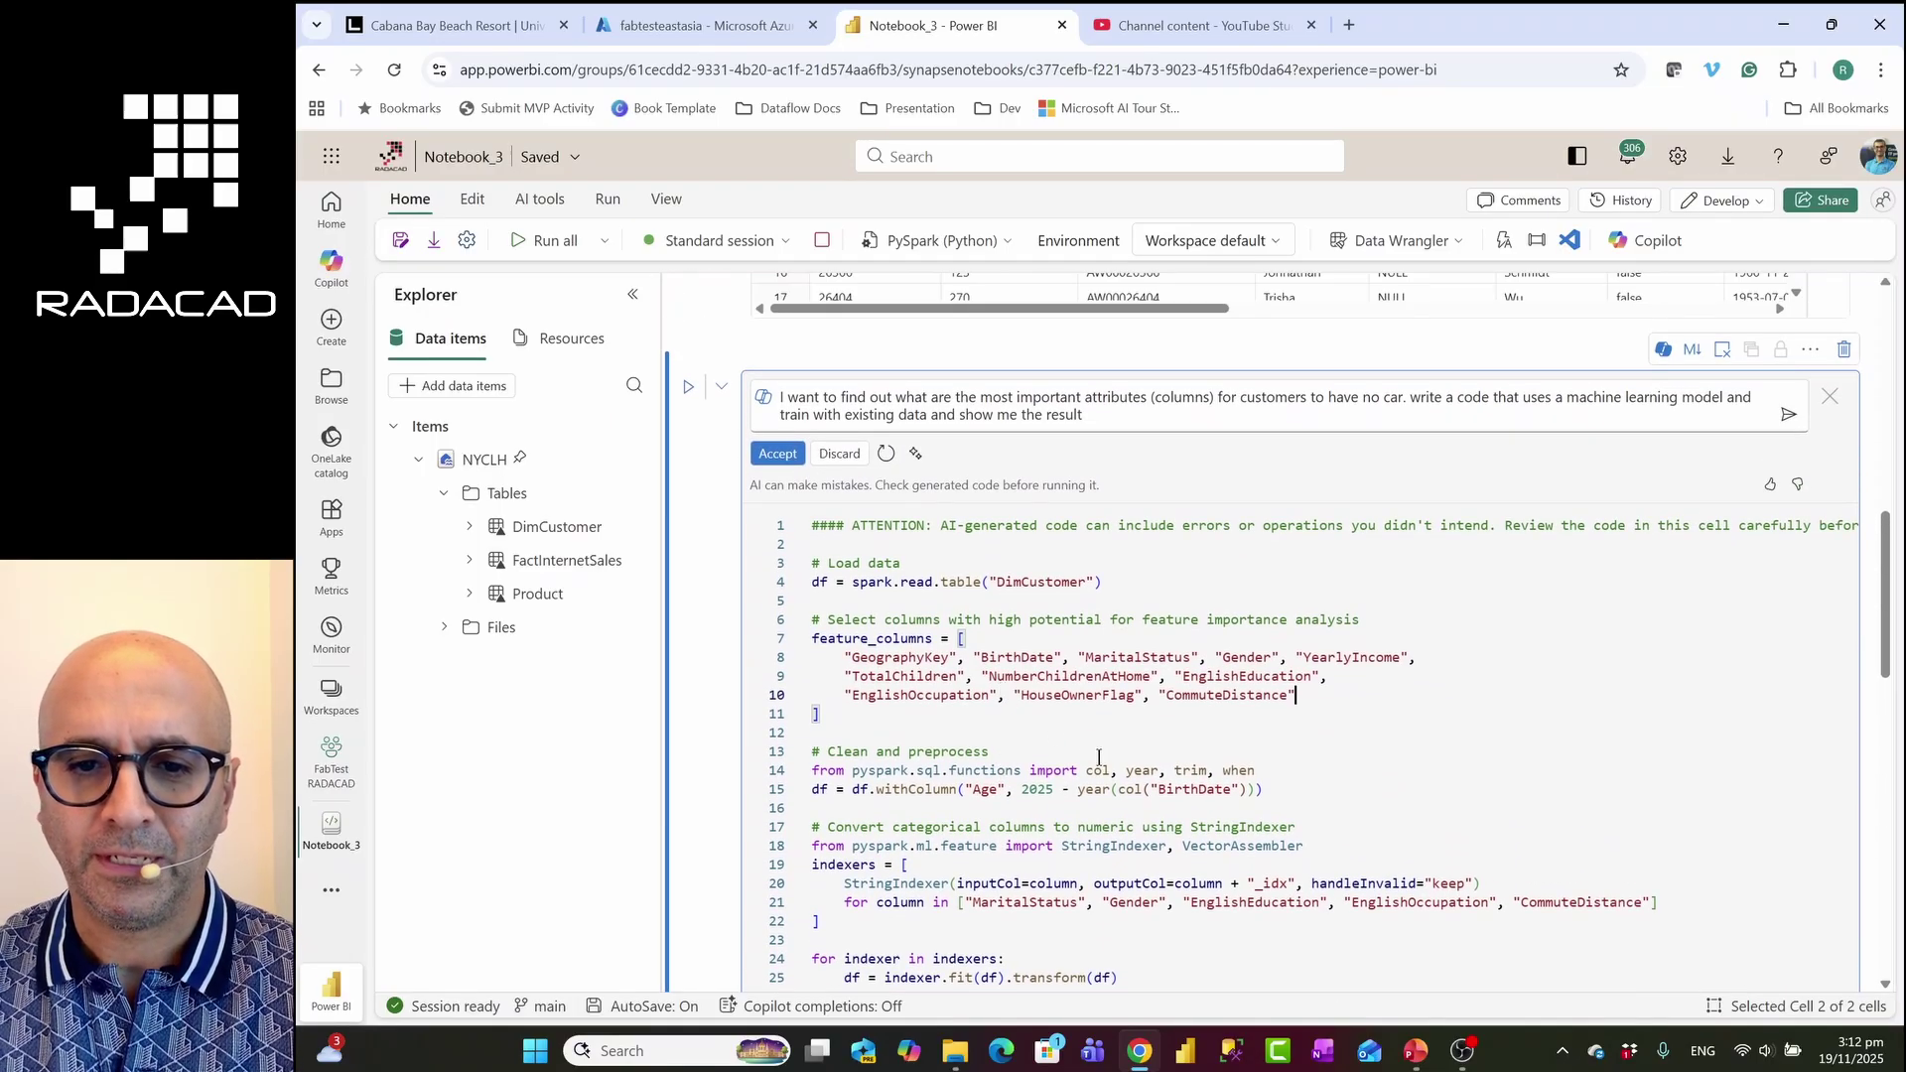
double_click(899, 657)
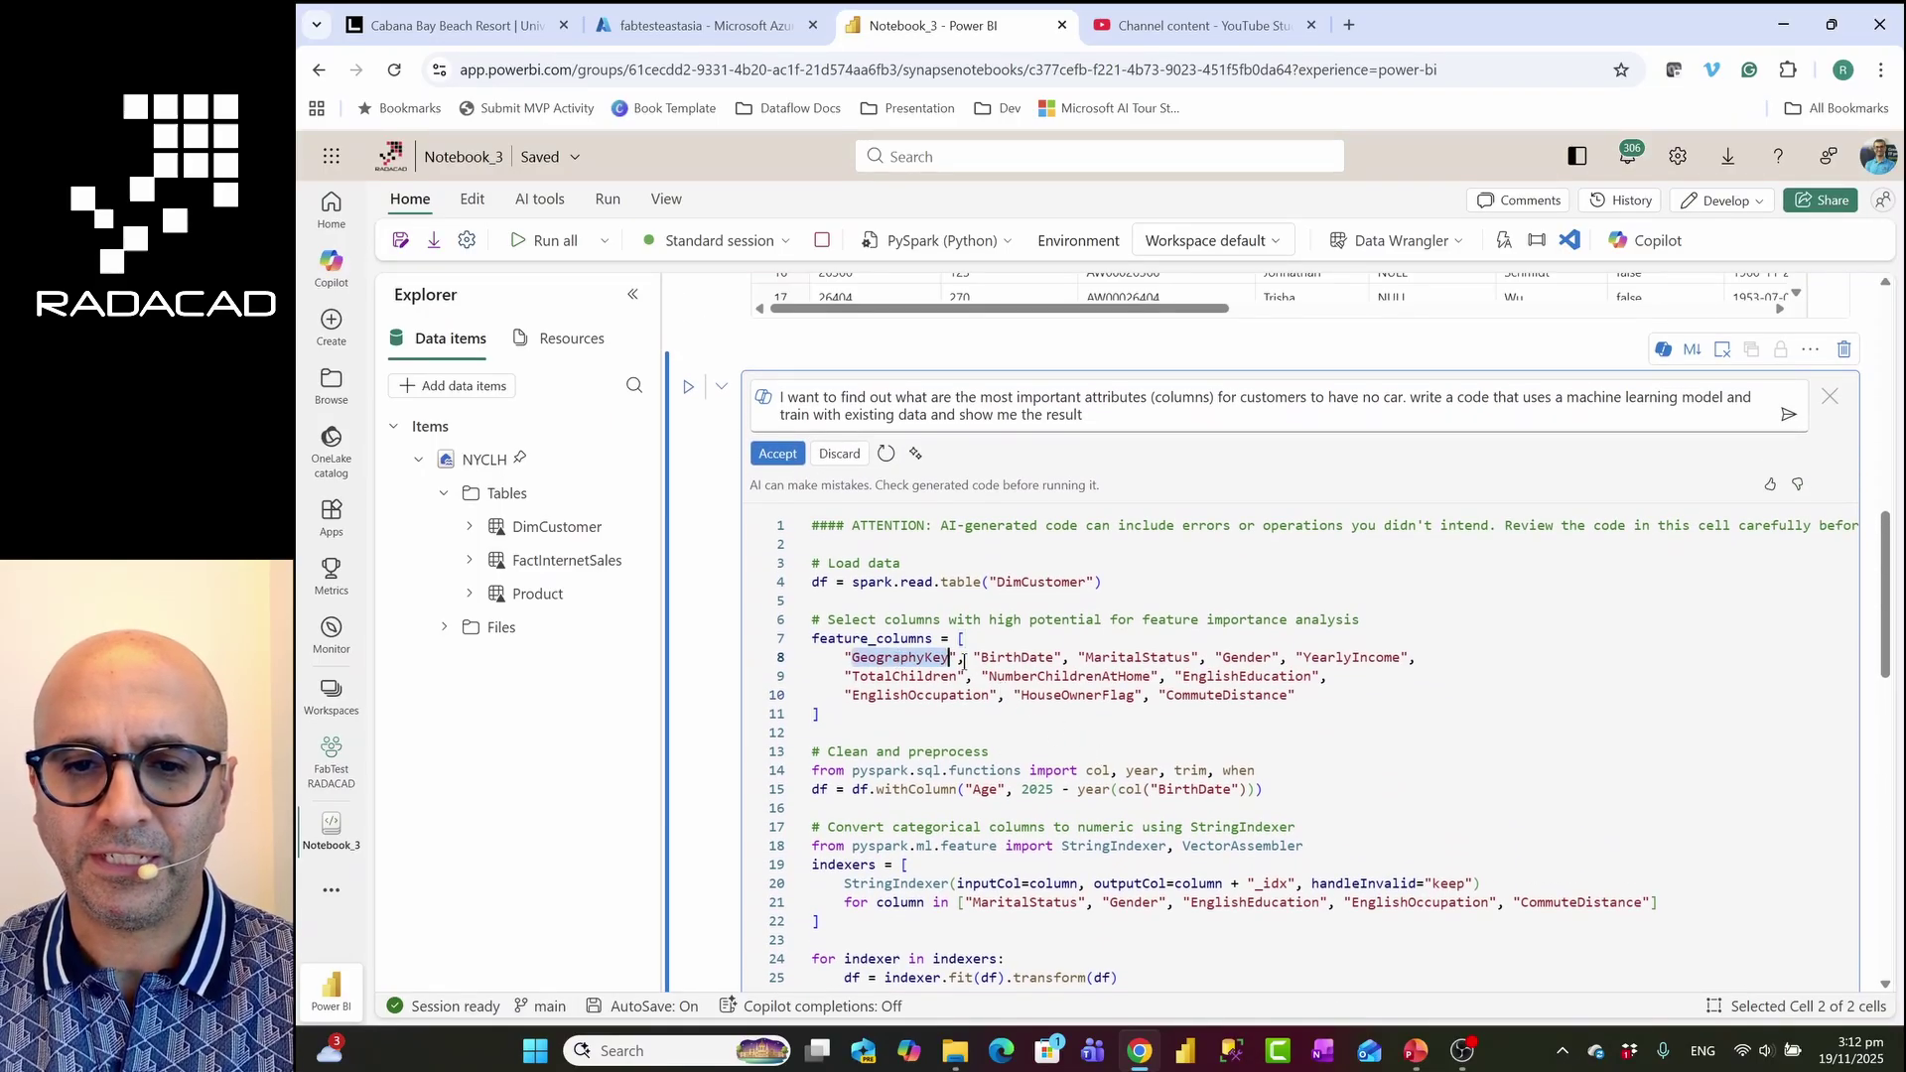
double_click(1006, 658)
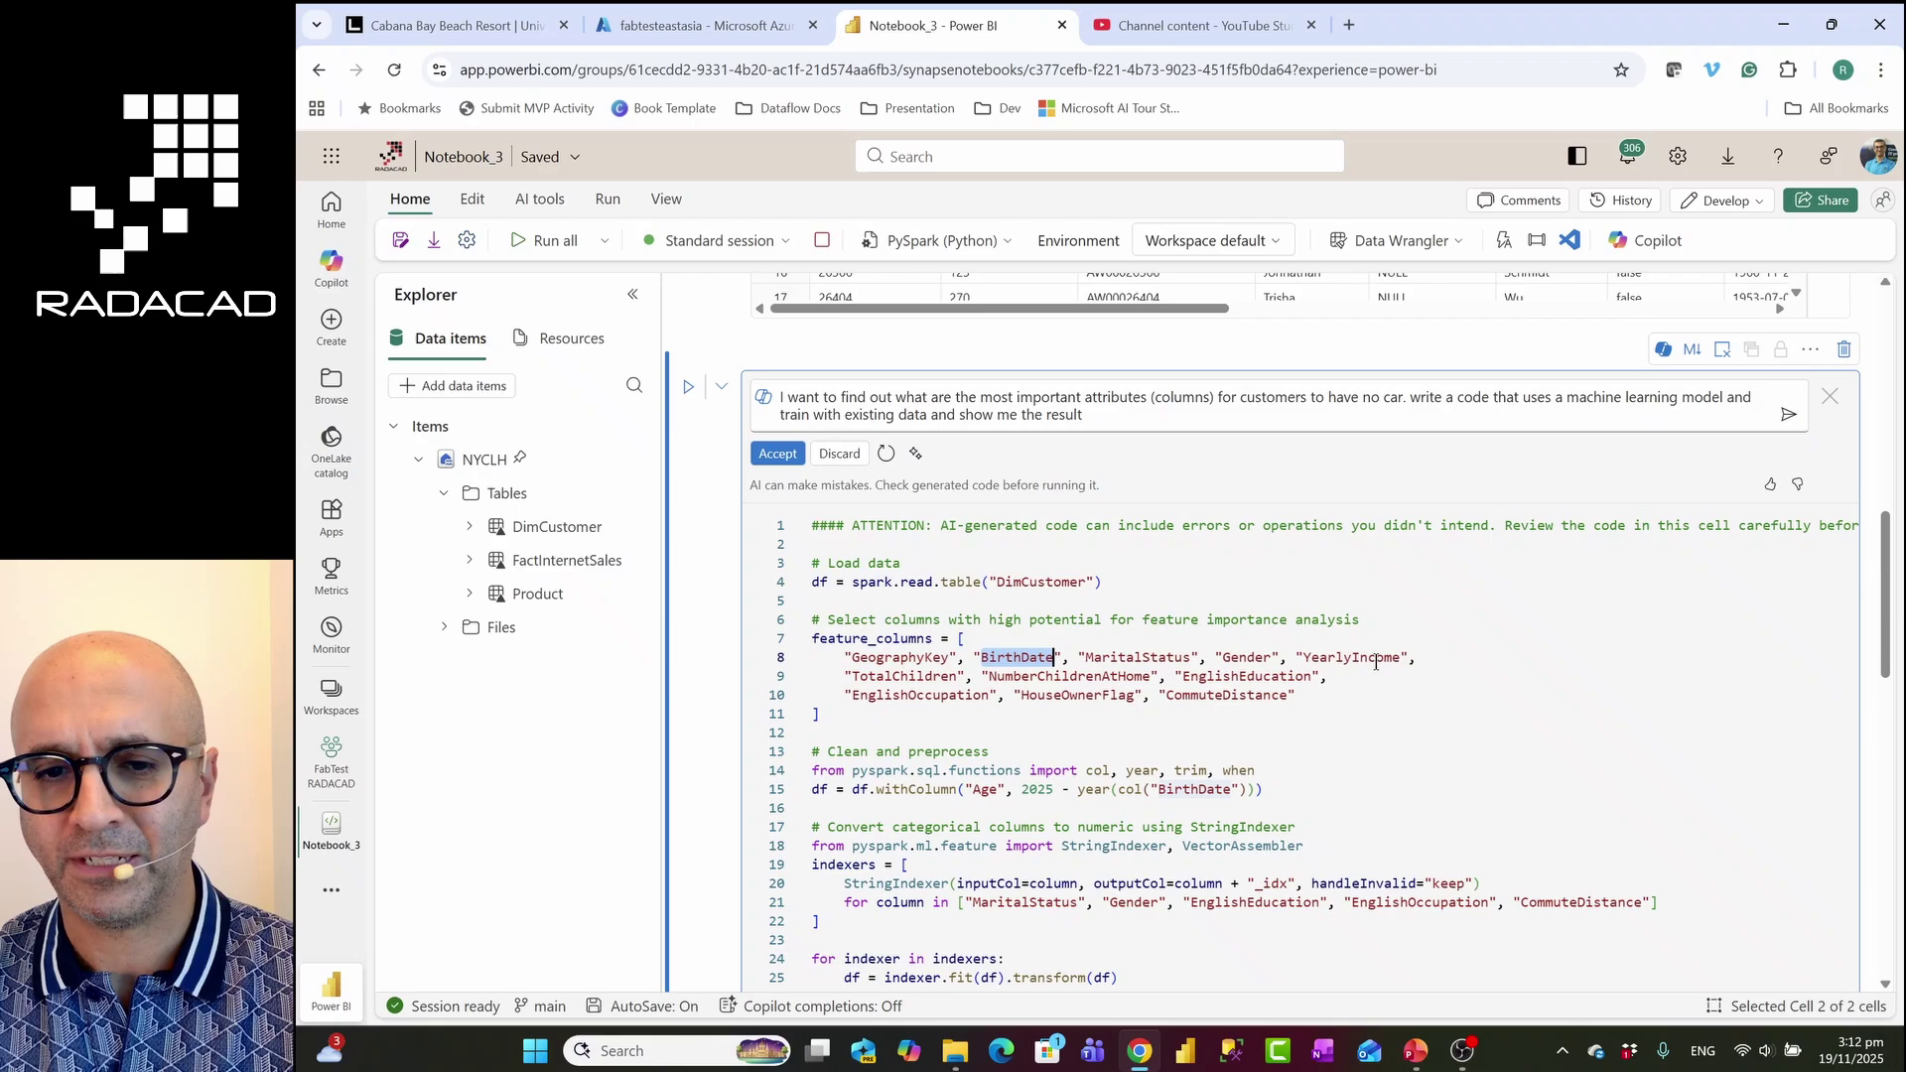
double_click(1218, 678)
double_click(978, 694)
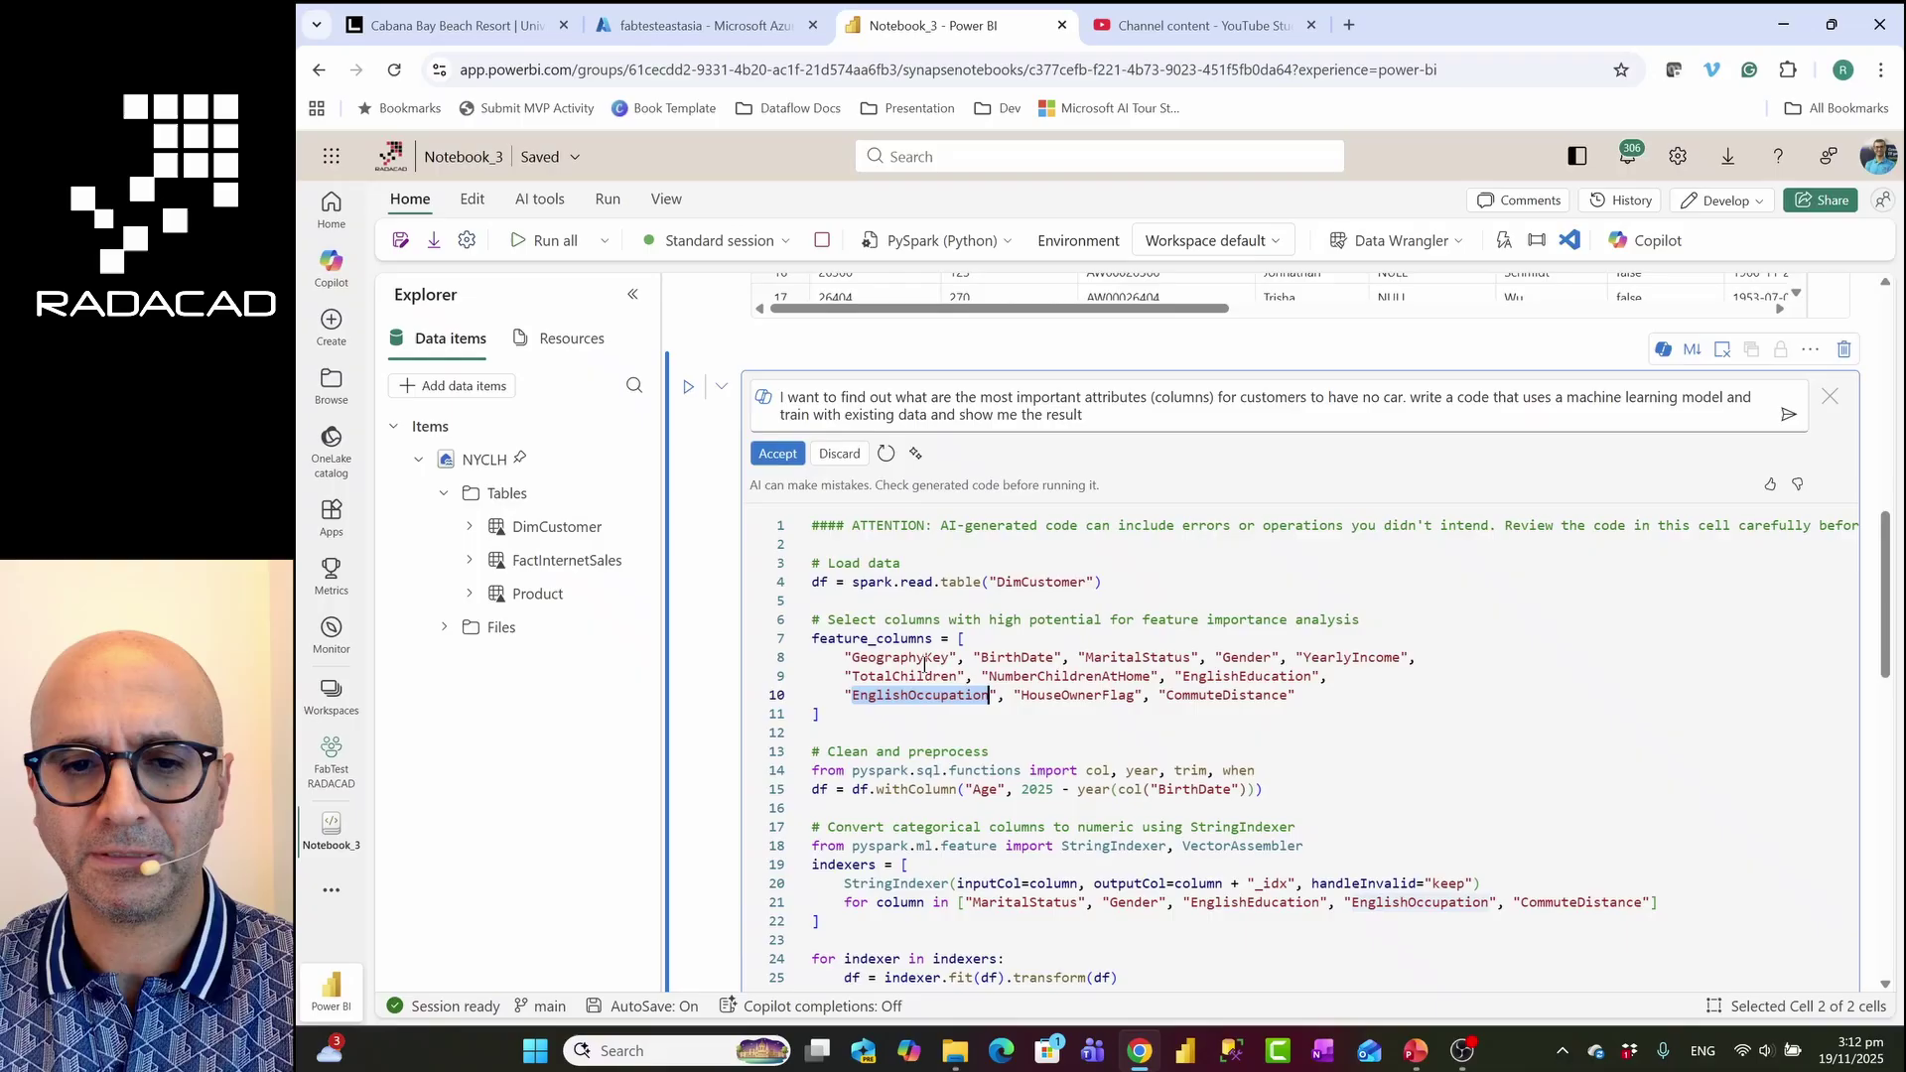
Accept the generated code and delete GeographyKey and BirthDate from feature_columns
left_click(779, 454)
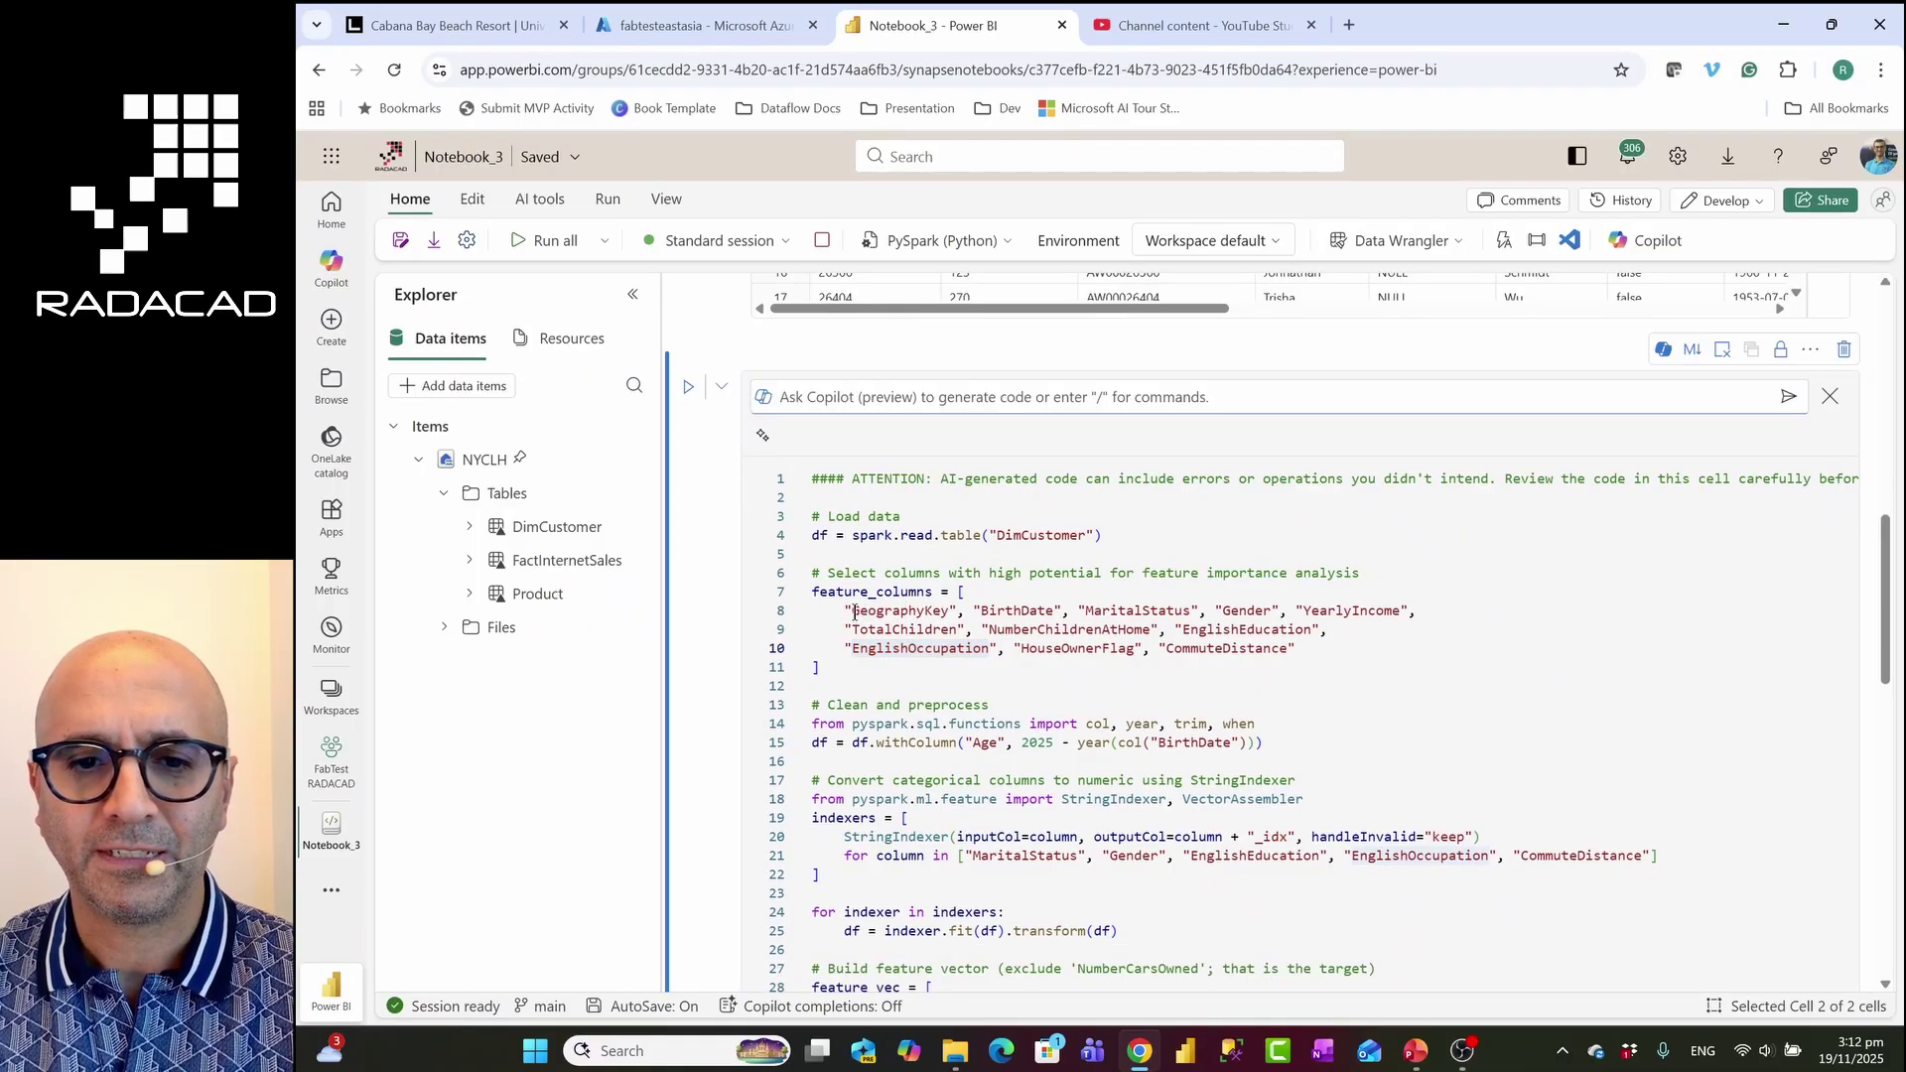
left_click_drag(845, 611, 1078, 610)
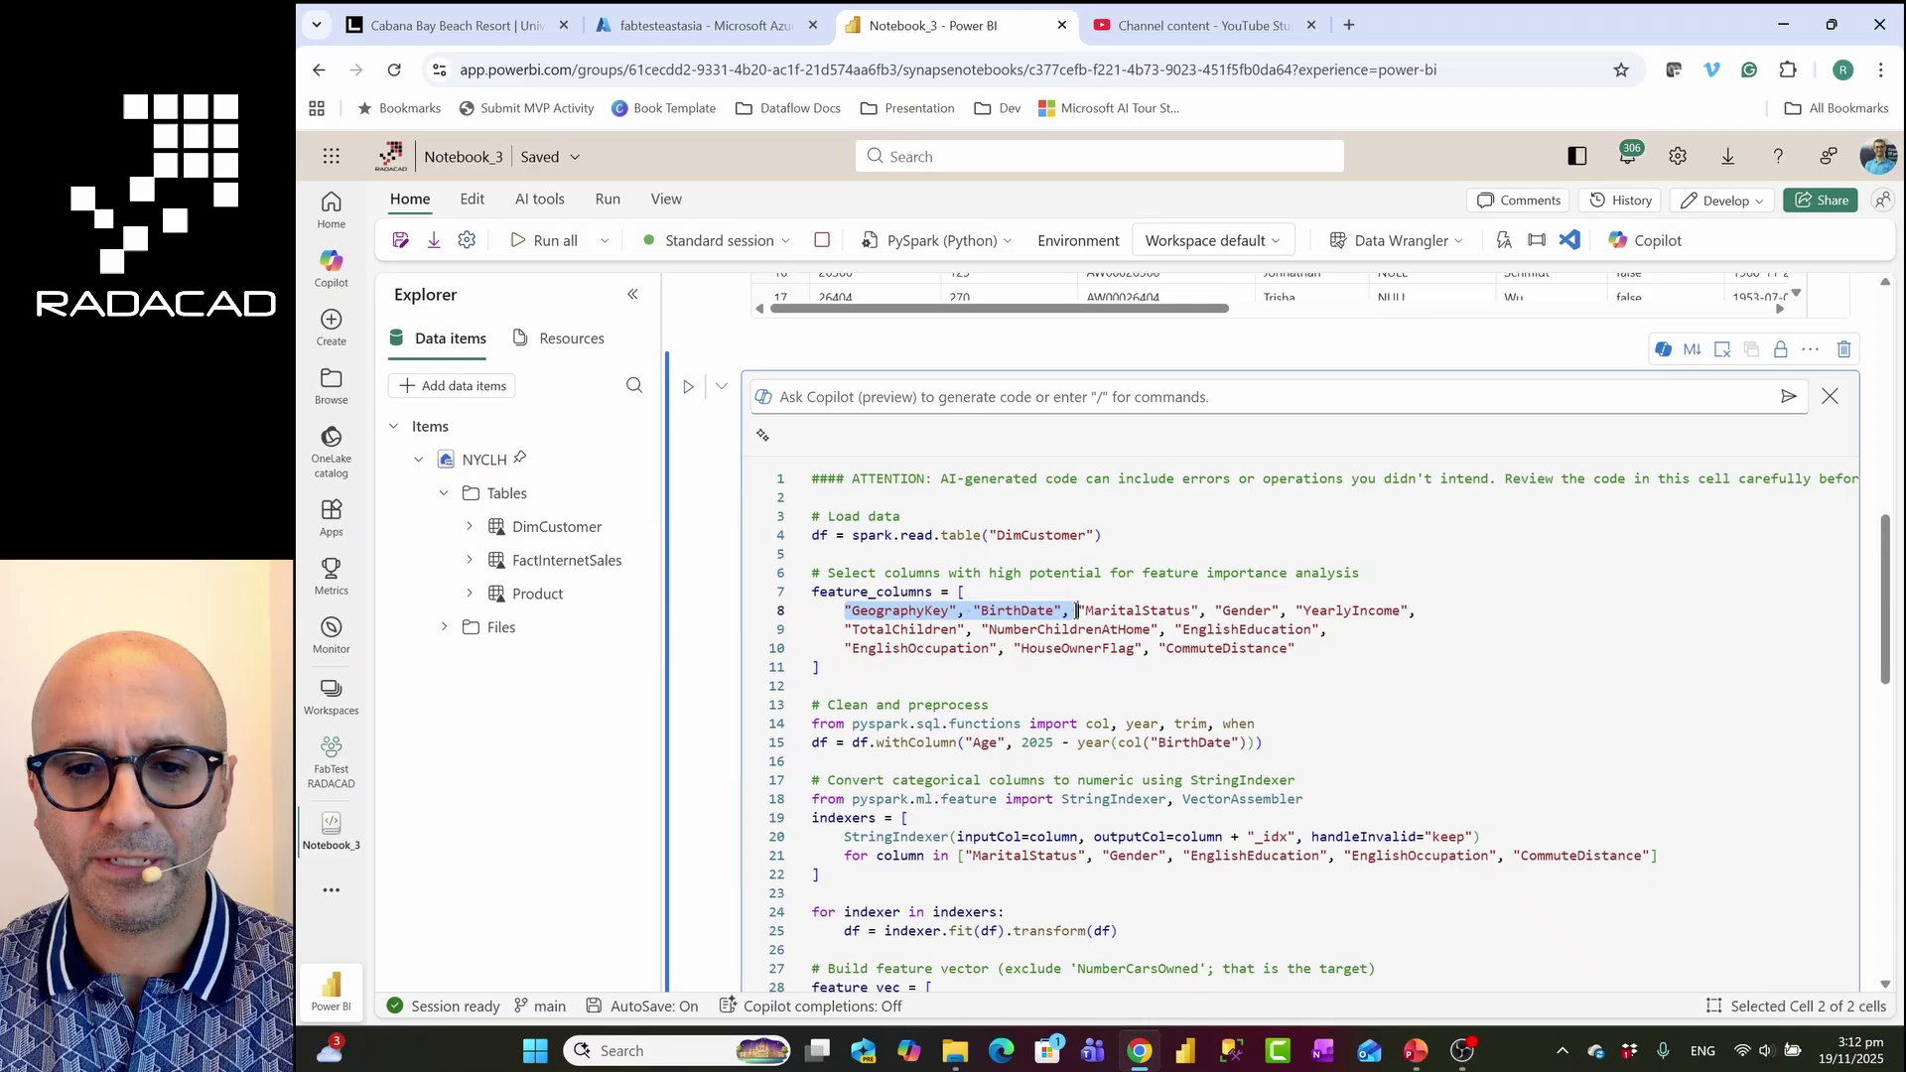
key("BackSpace")
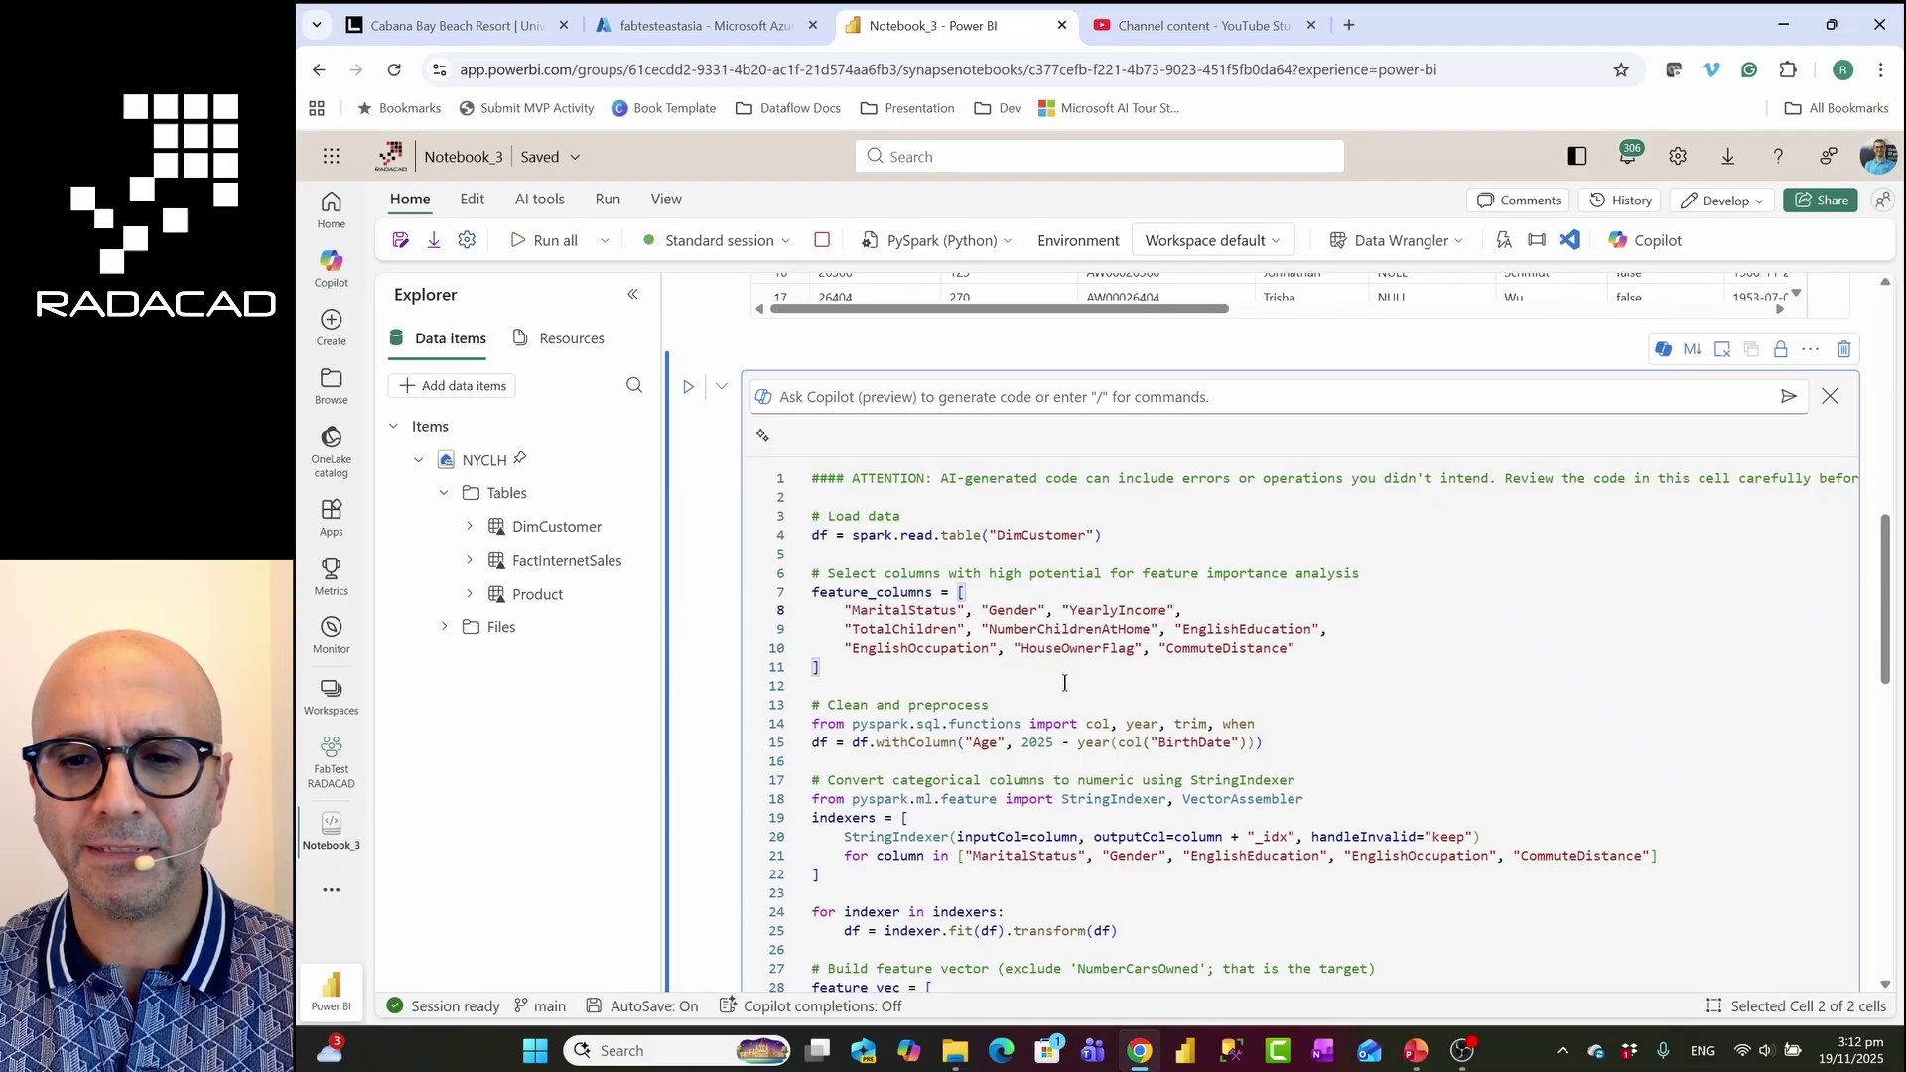
scroll(1064, 683, "up", 2)
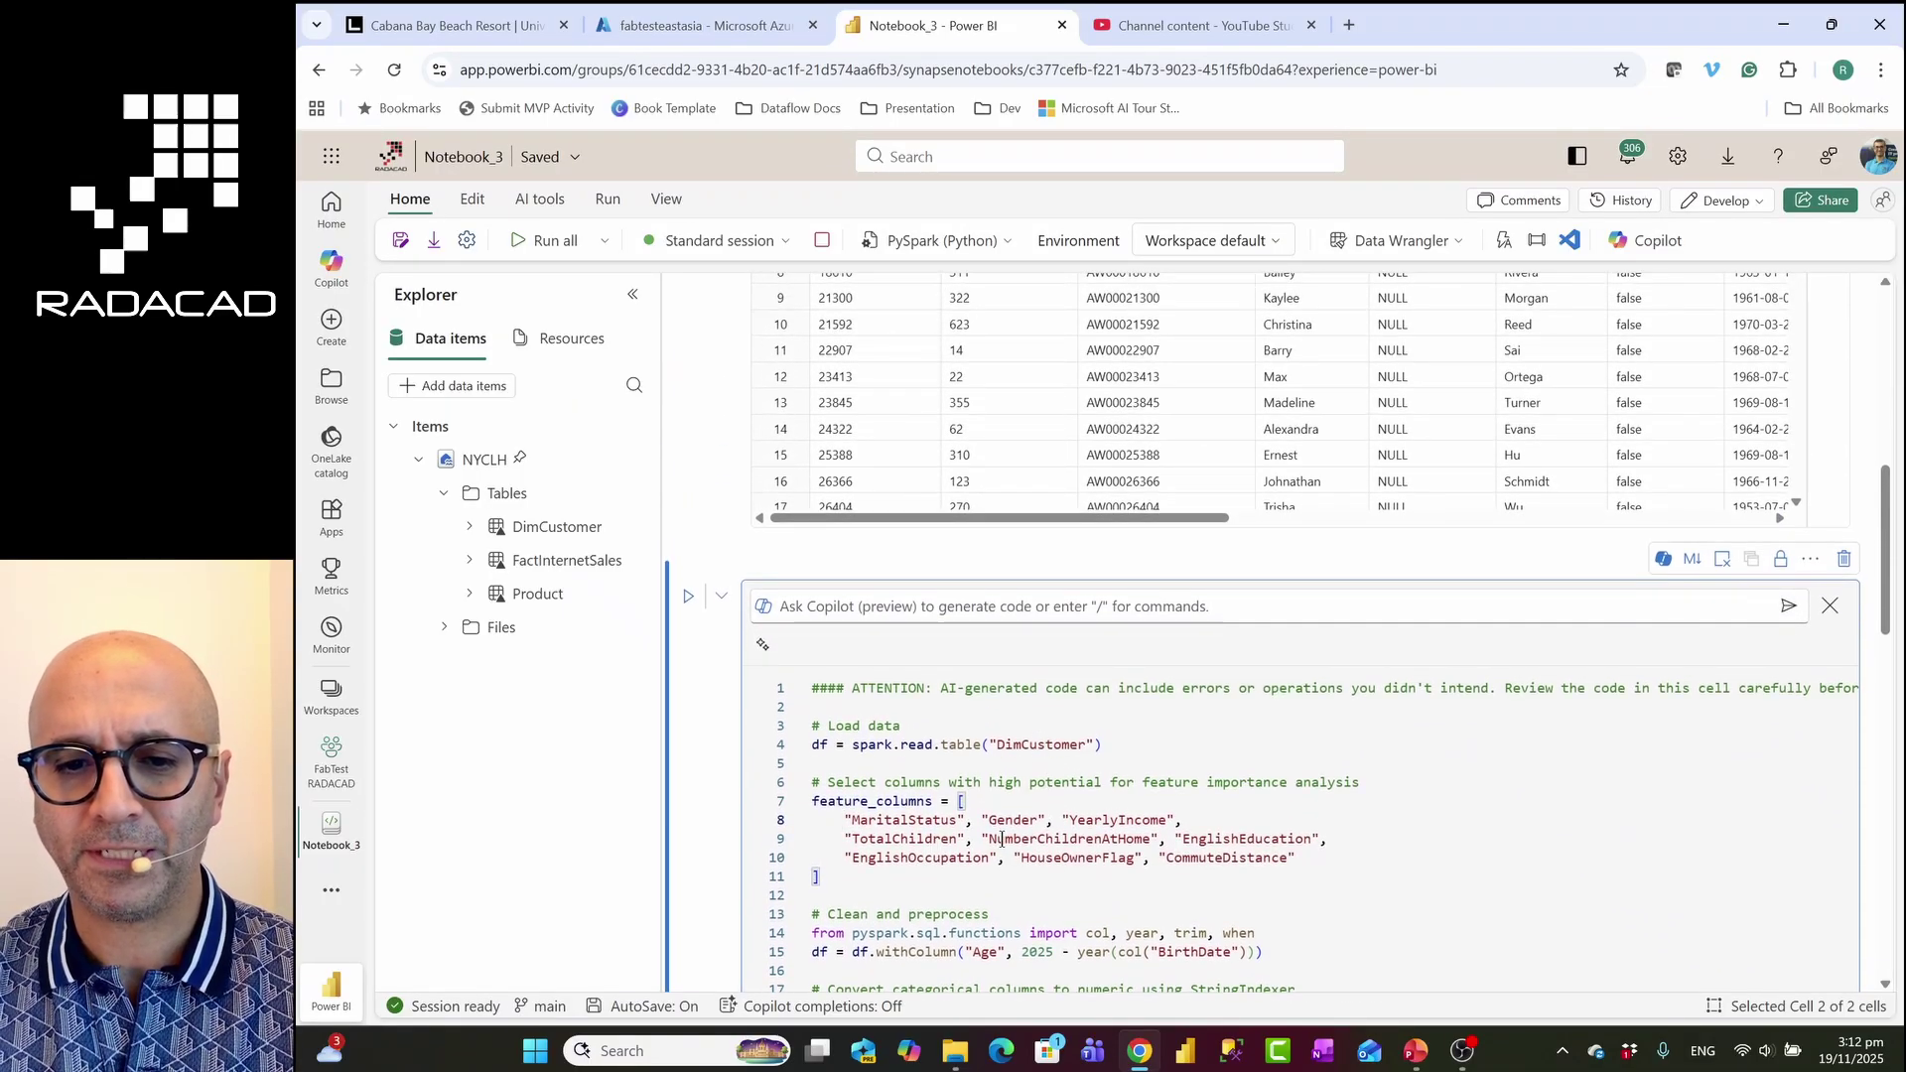
scroll(1009, 845, "up", 4)
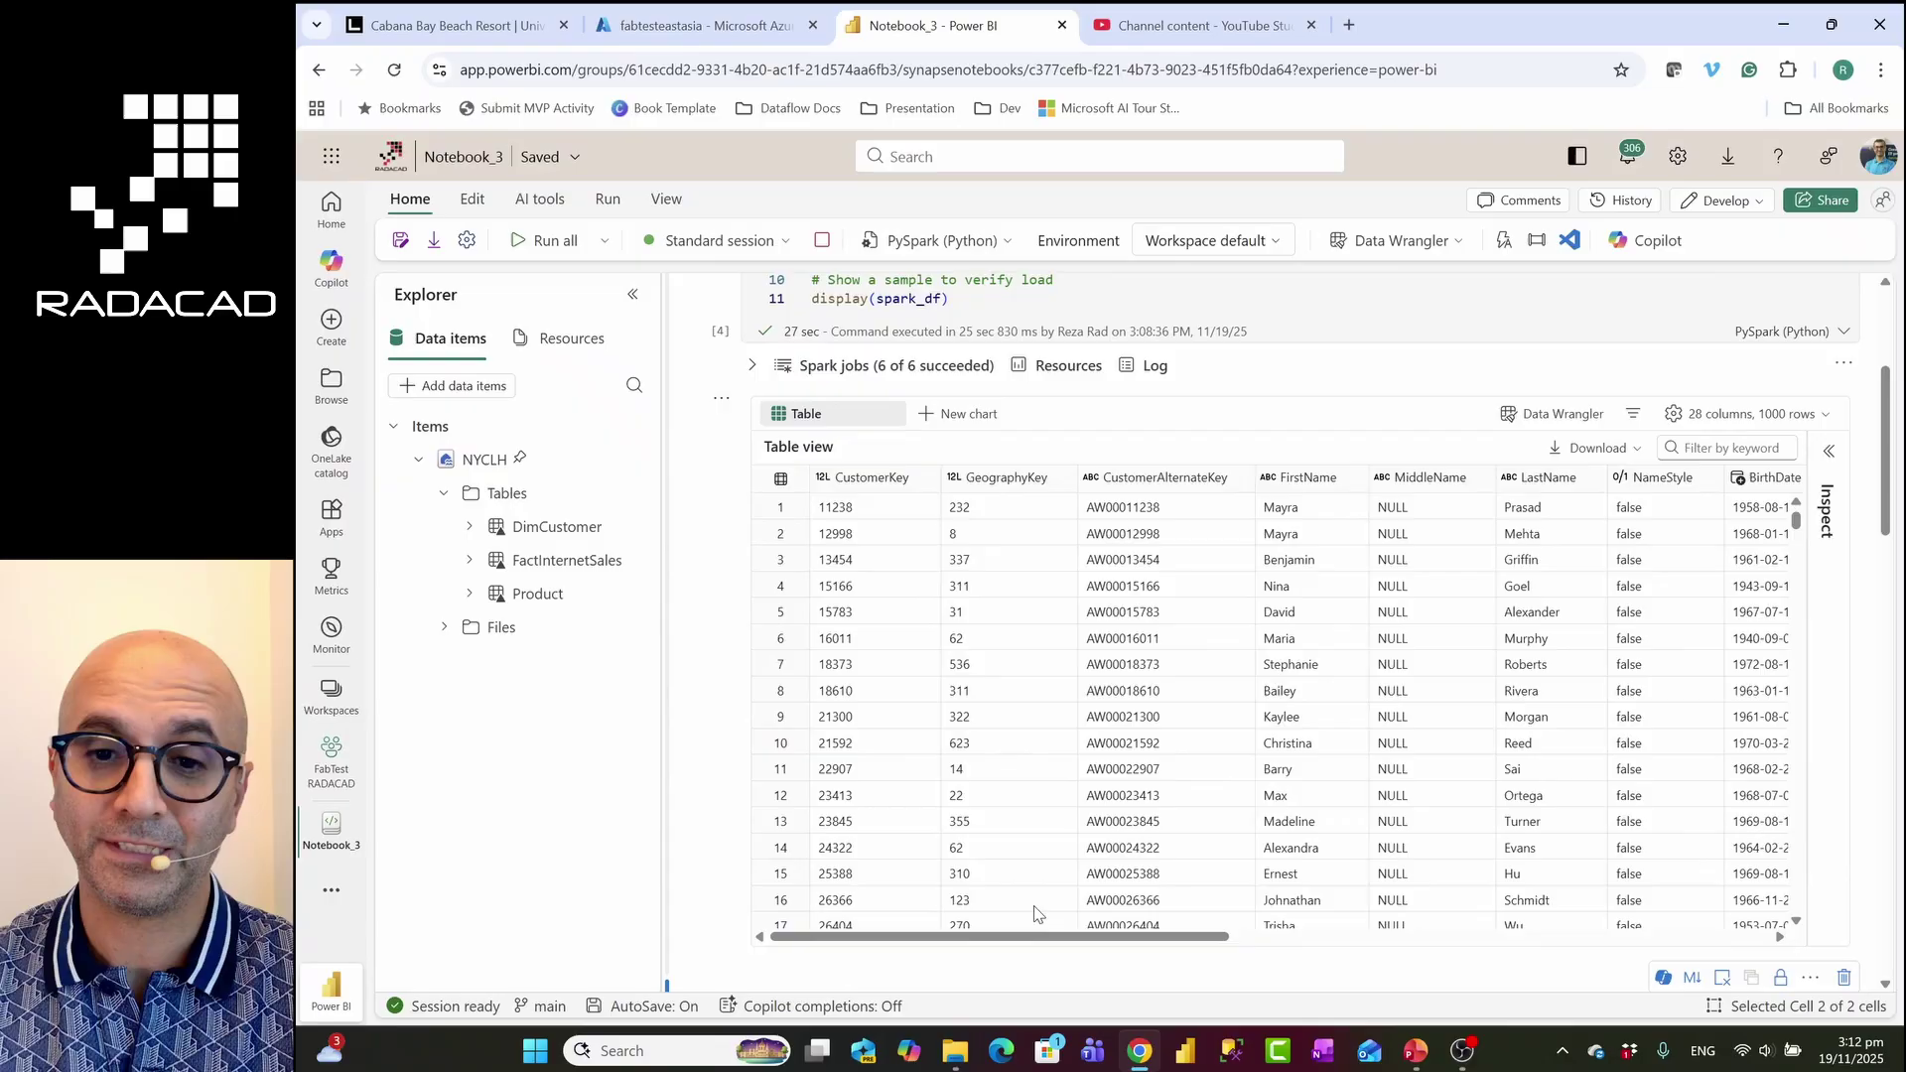
left_click_drag(1081, 943, 1454, 941)
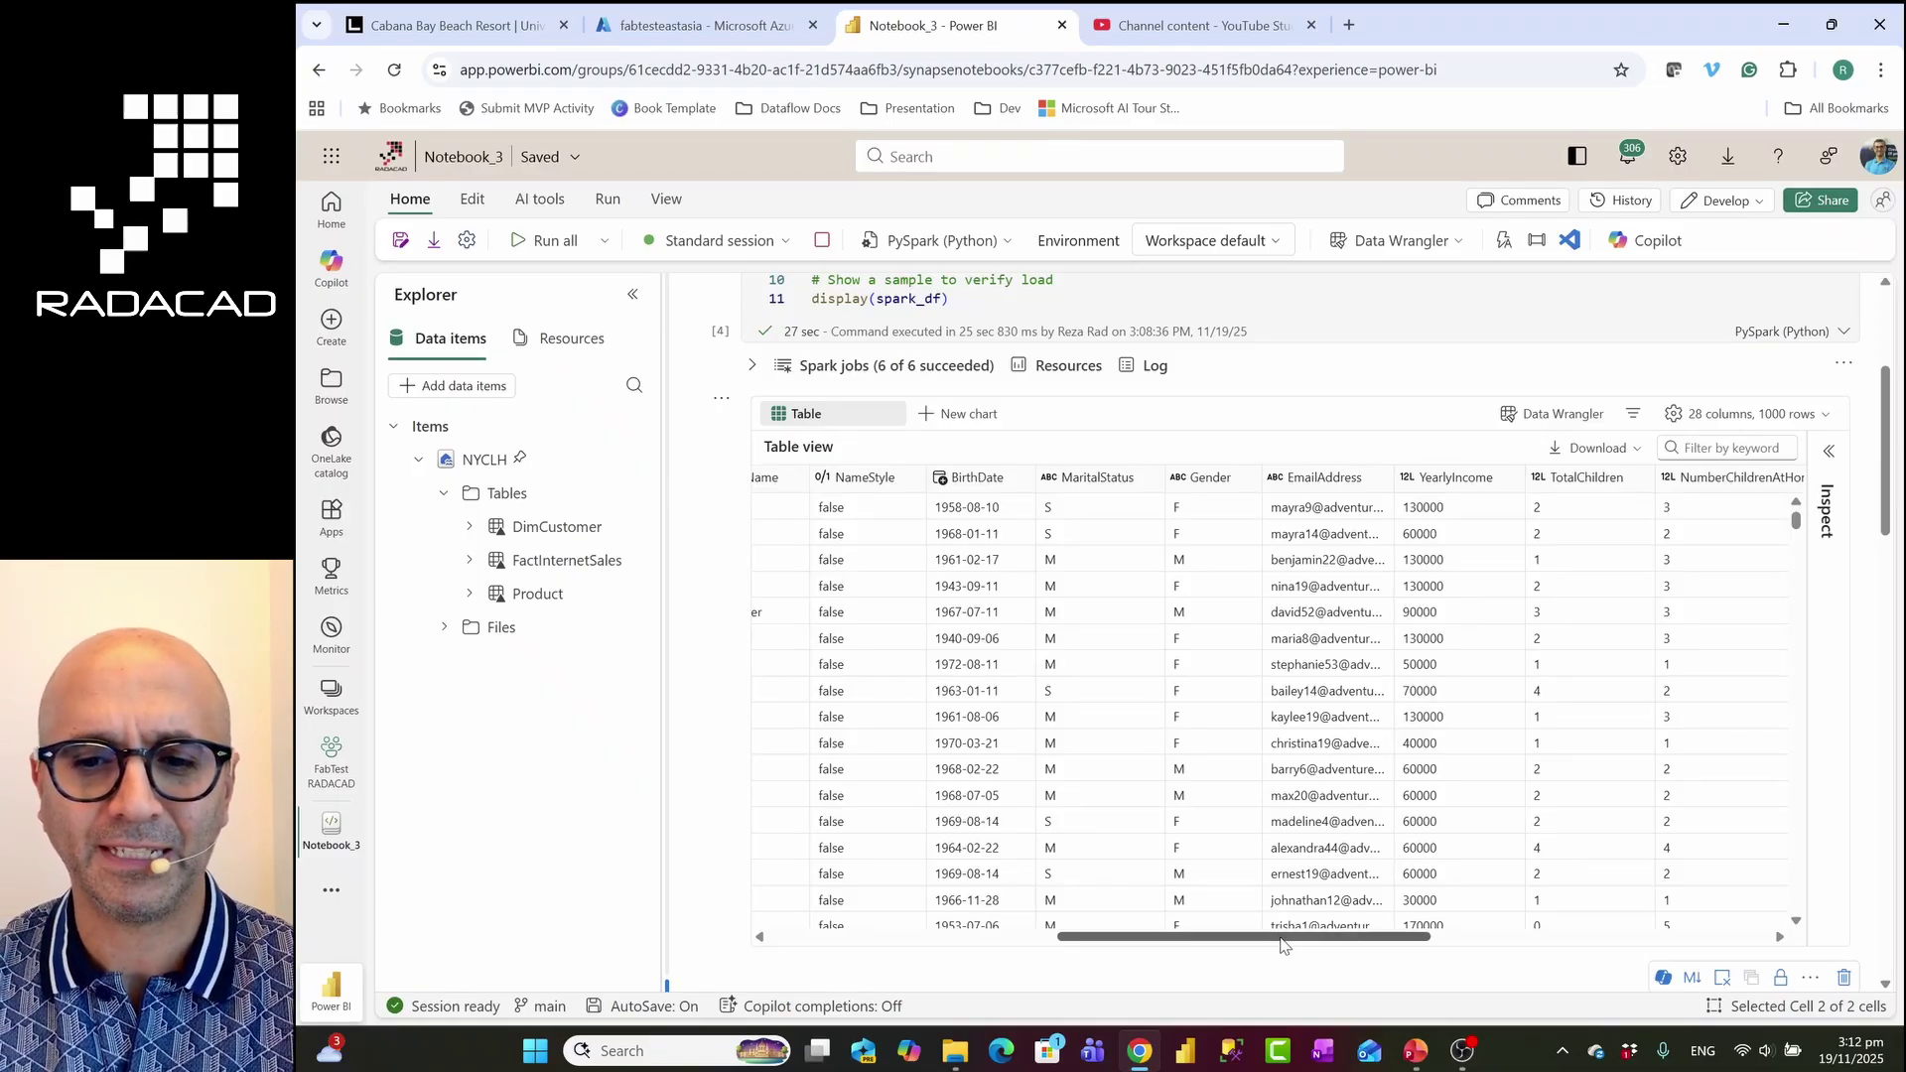
left_click_drag(1284, 941, 1116, 928)
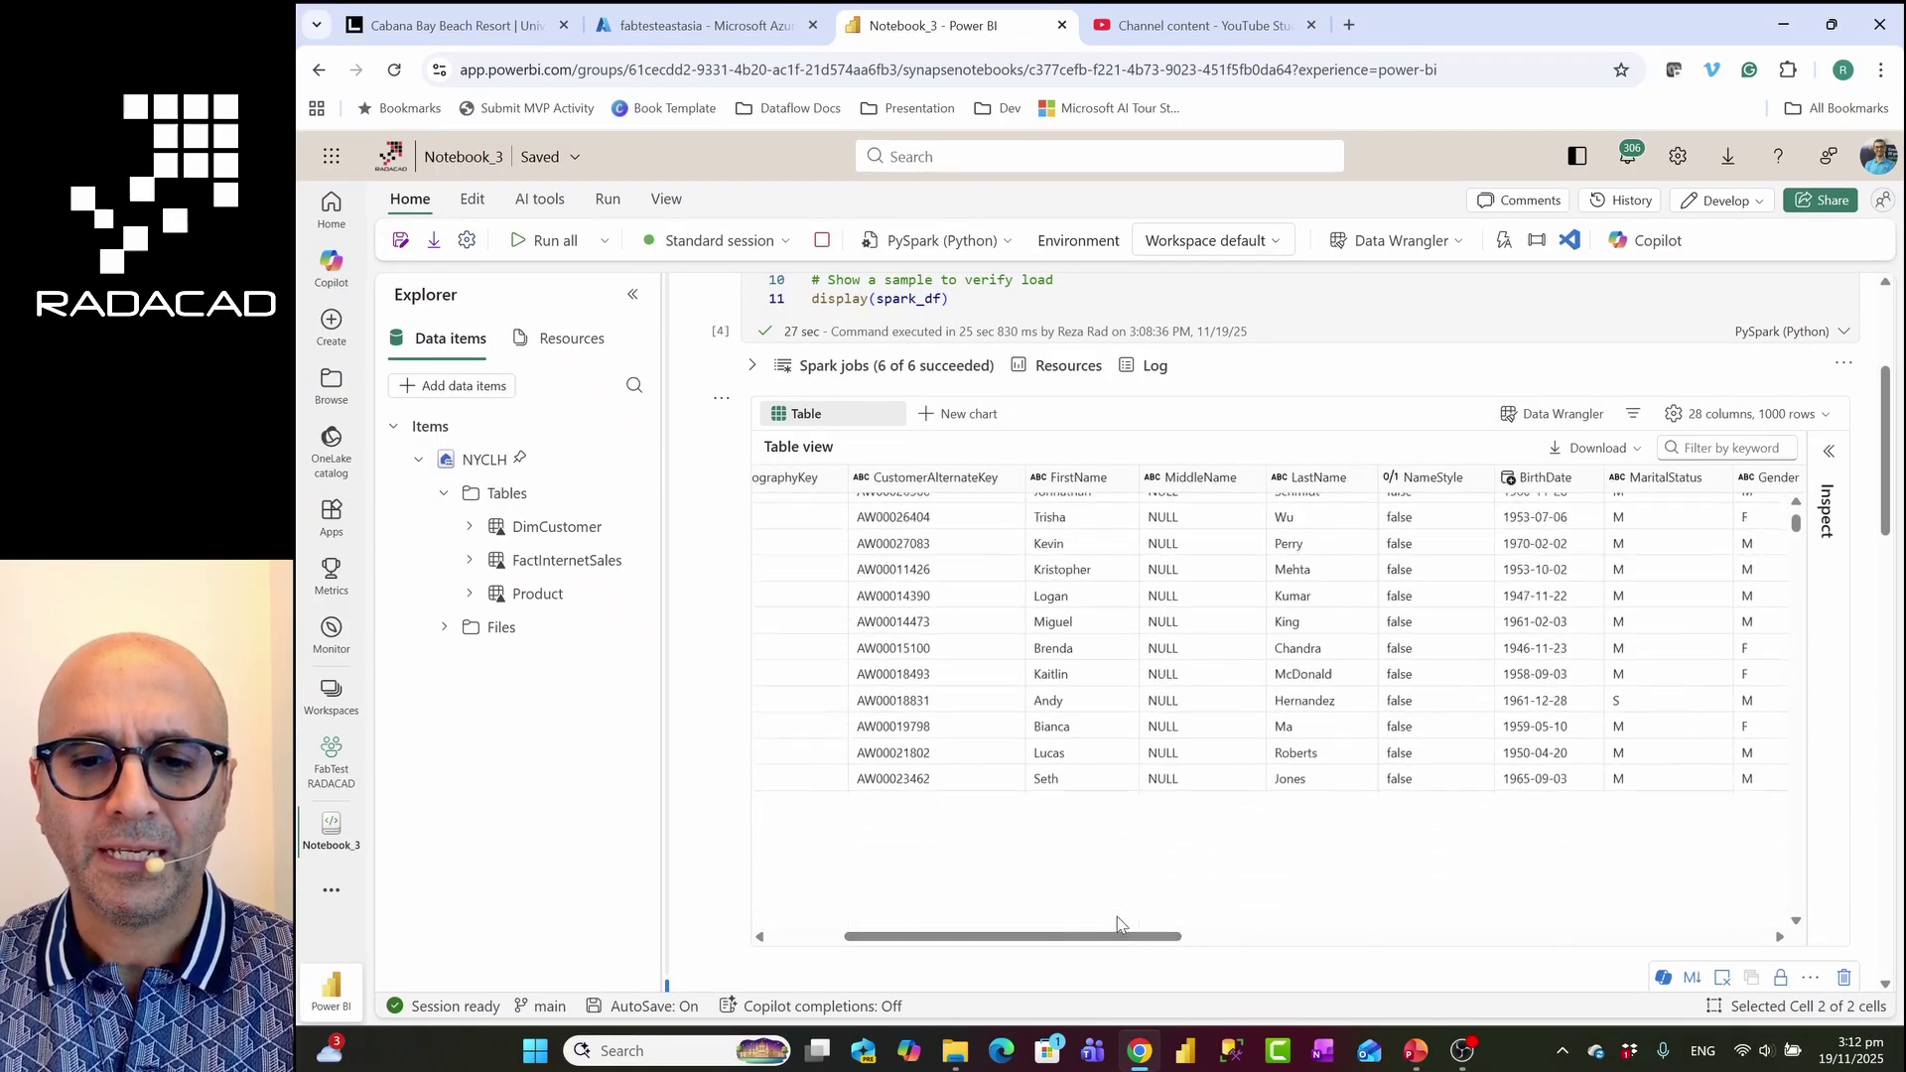
scroll(1231, 973, "down", 1)
scroll(1231, 973, "down", 4)
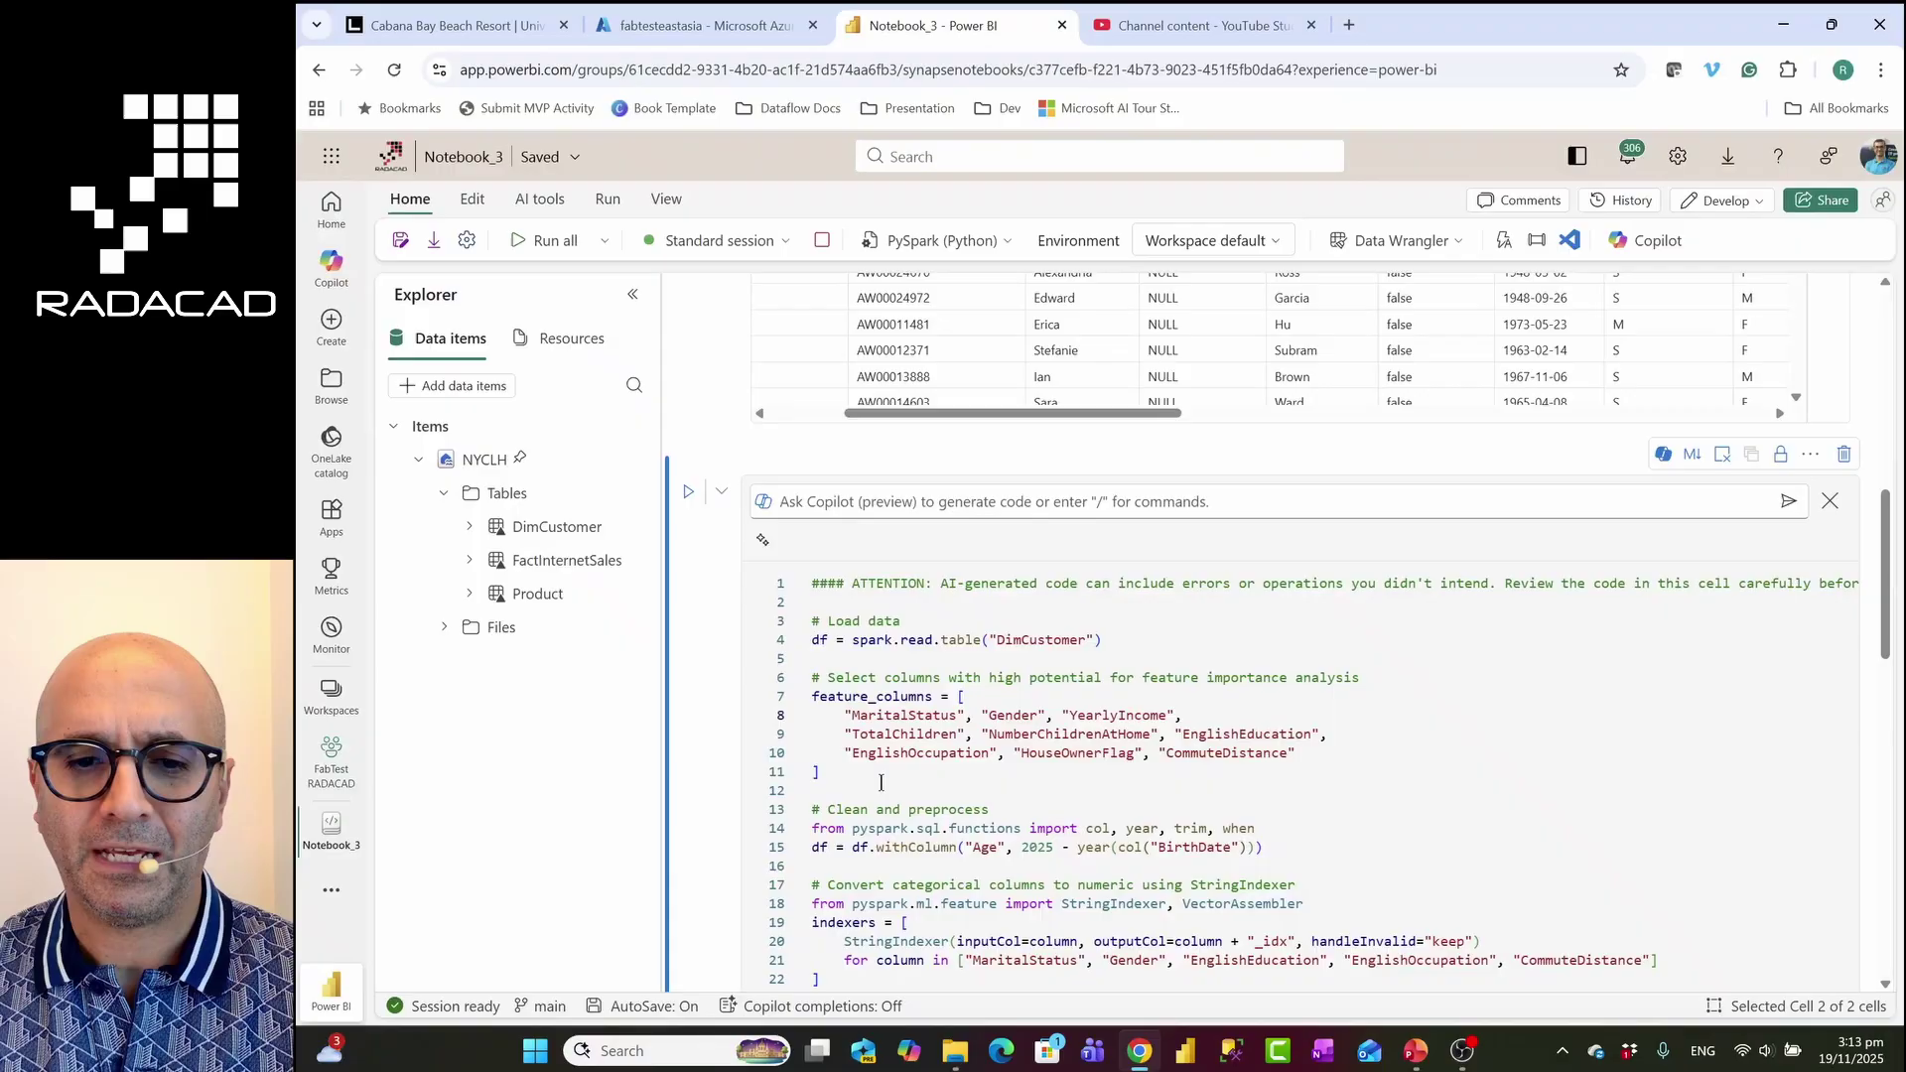
left_click(880, 783)
scroll(906, 770, "down", 1)
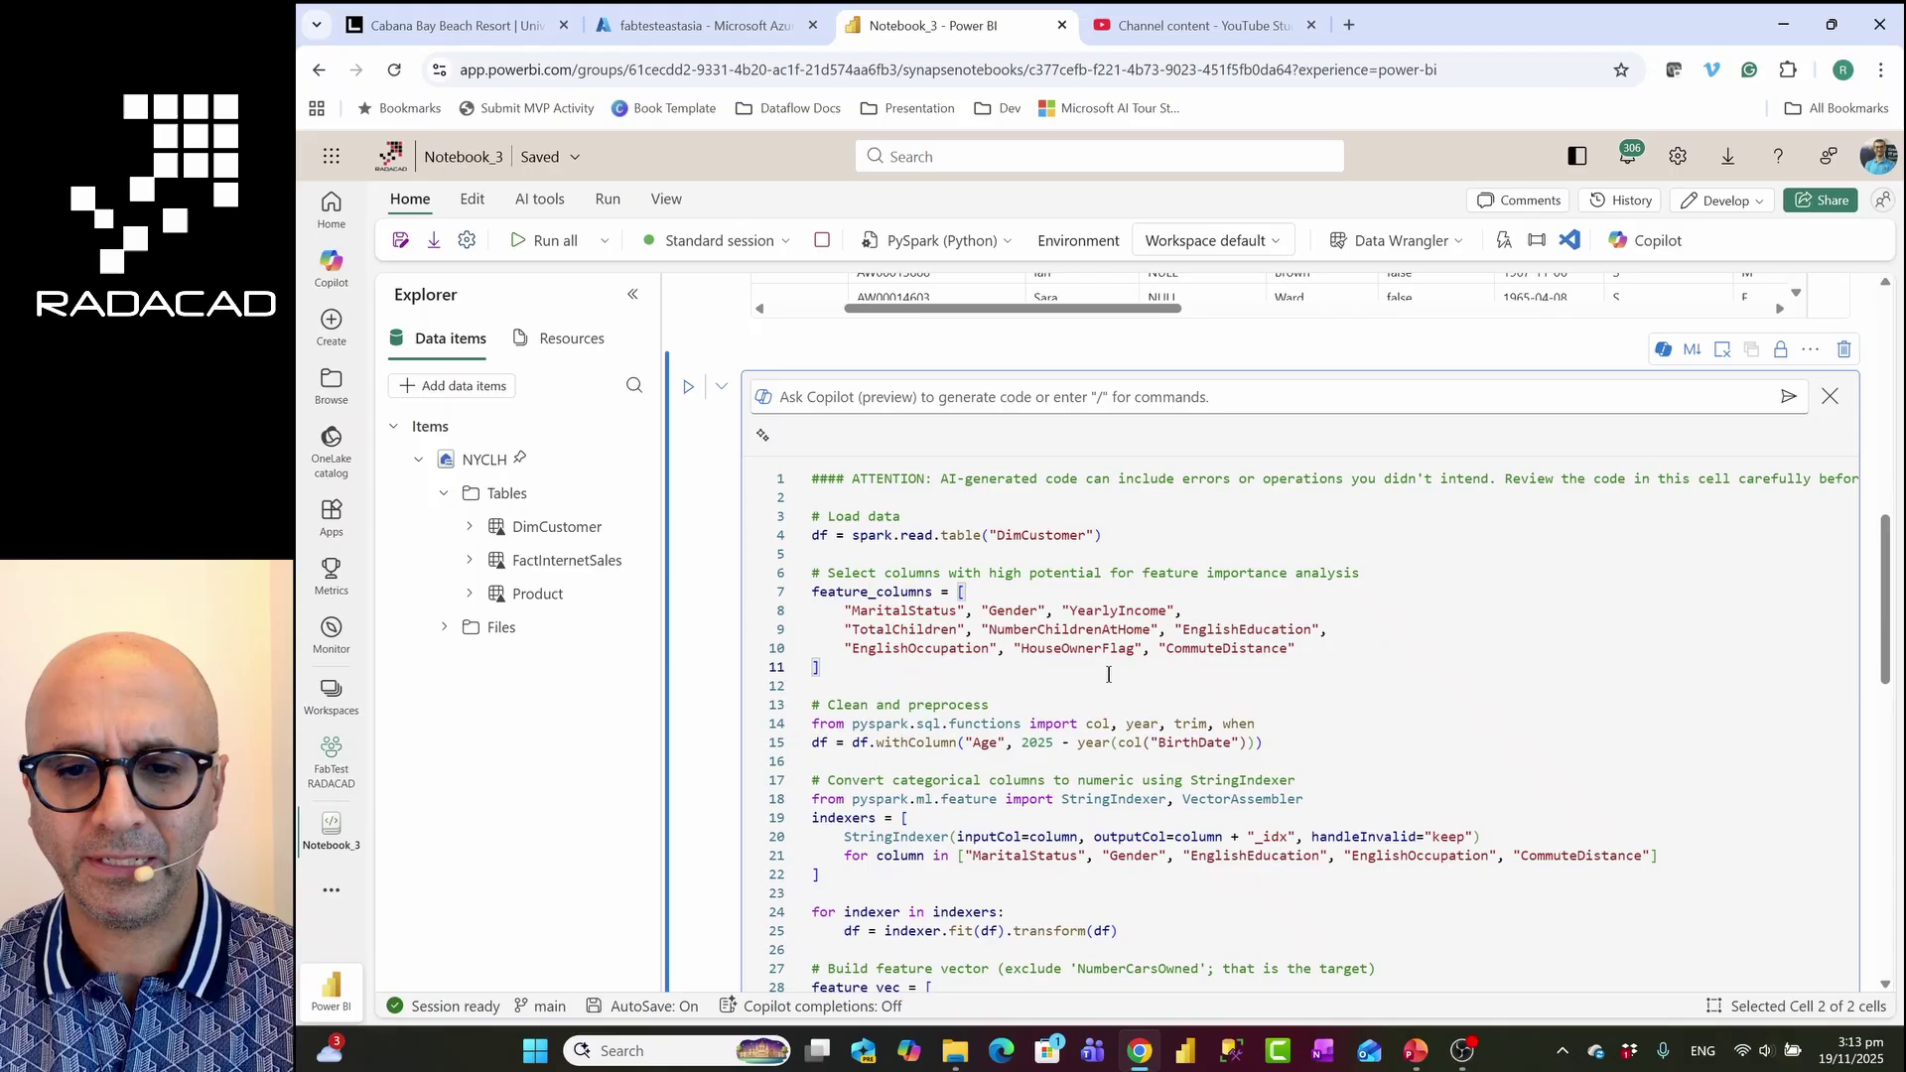
scroll(1036, 647, "down", 4)
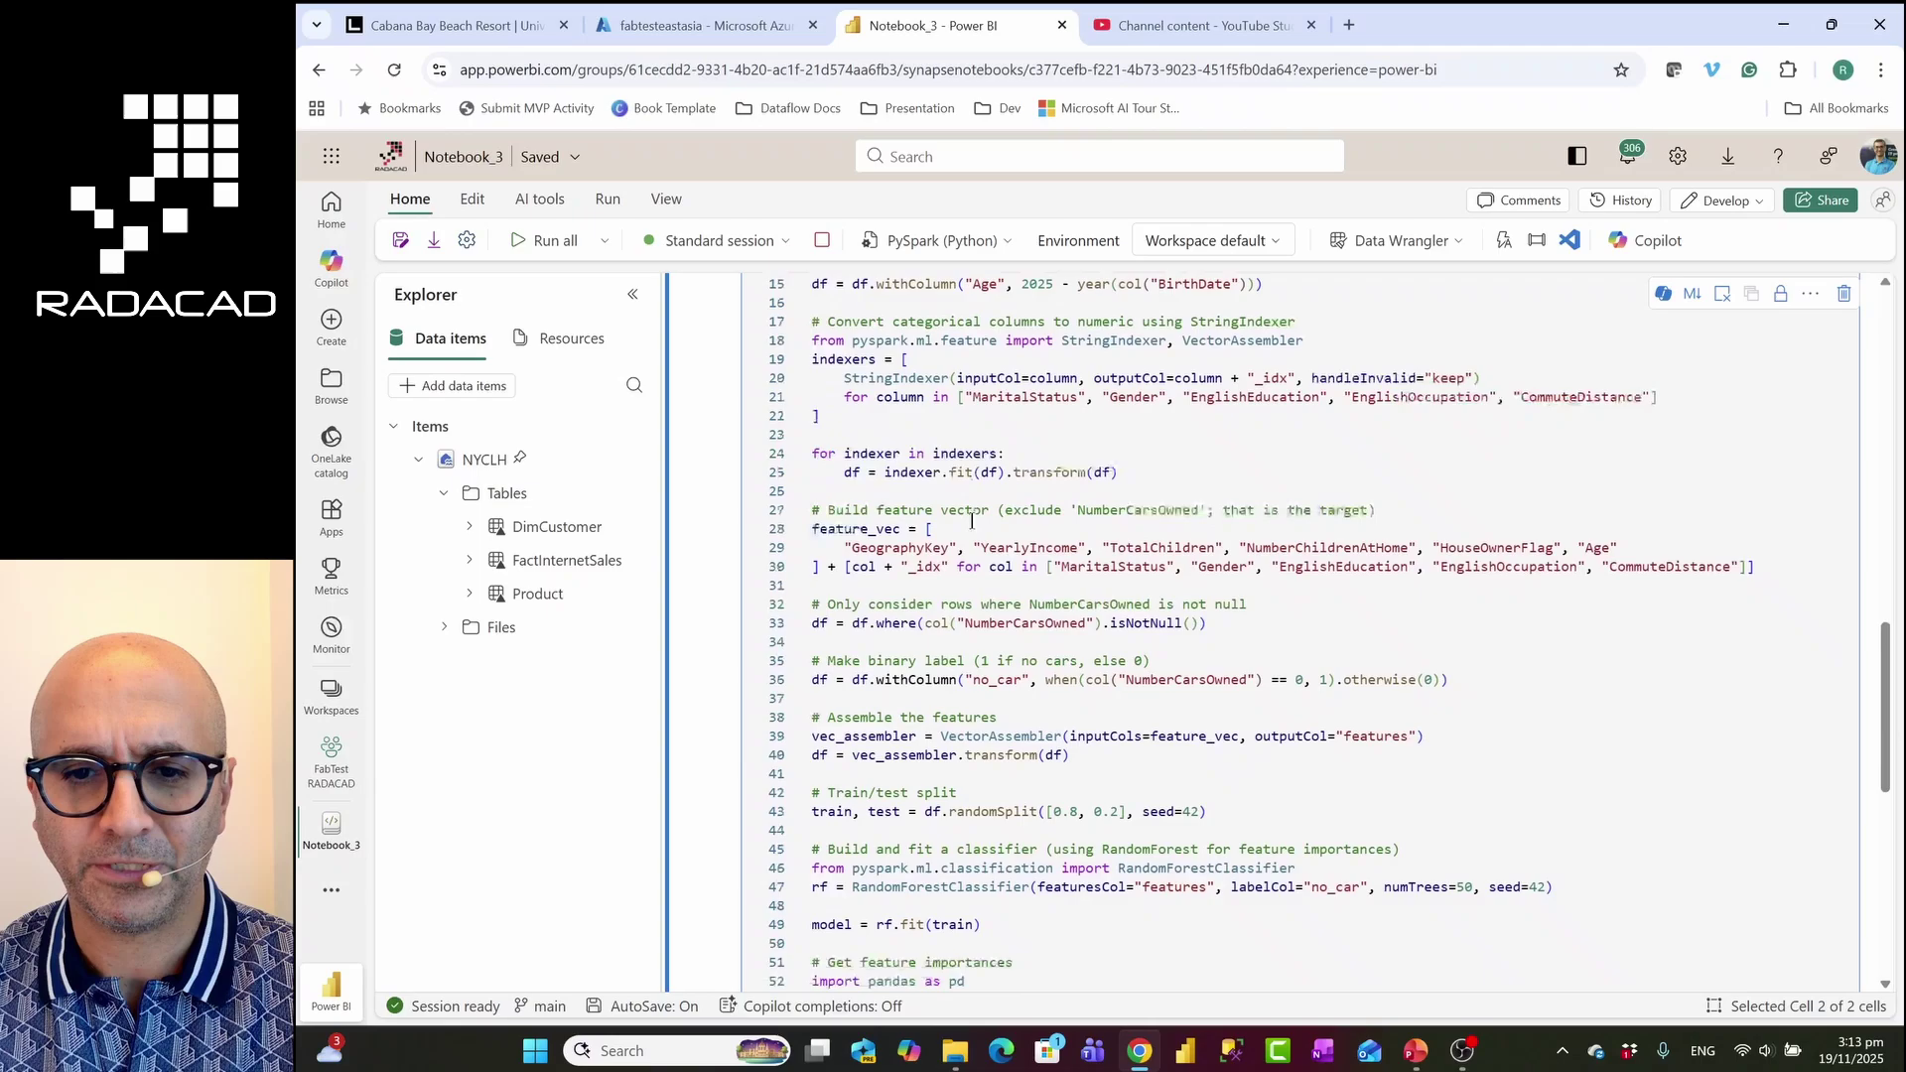
scroll(971, 520, "down", 7)
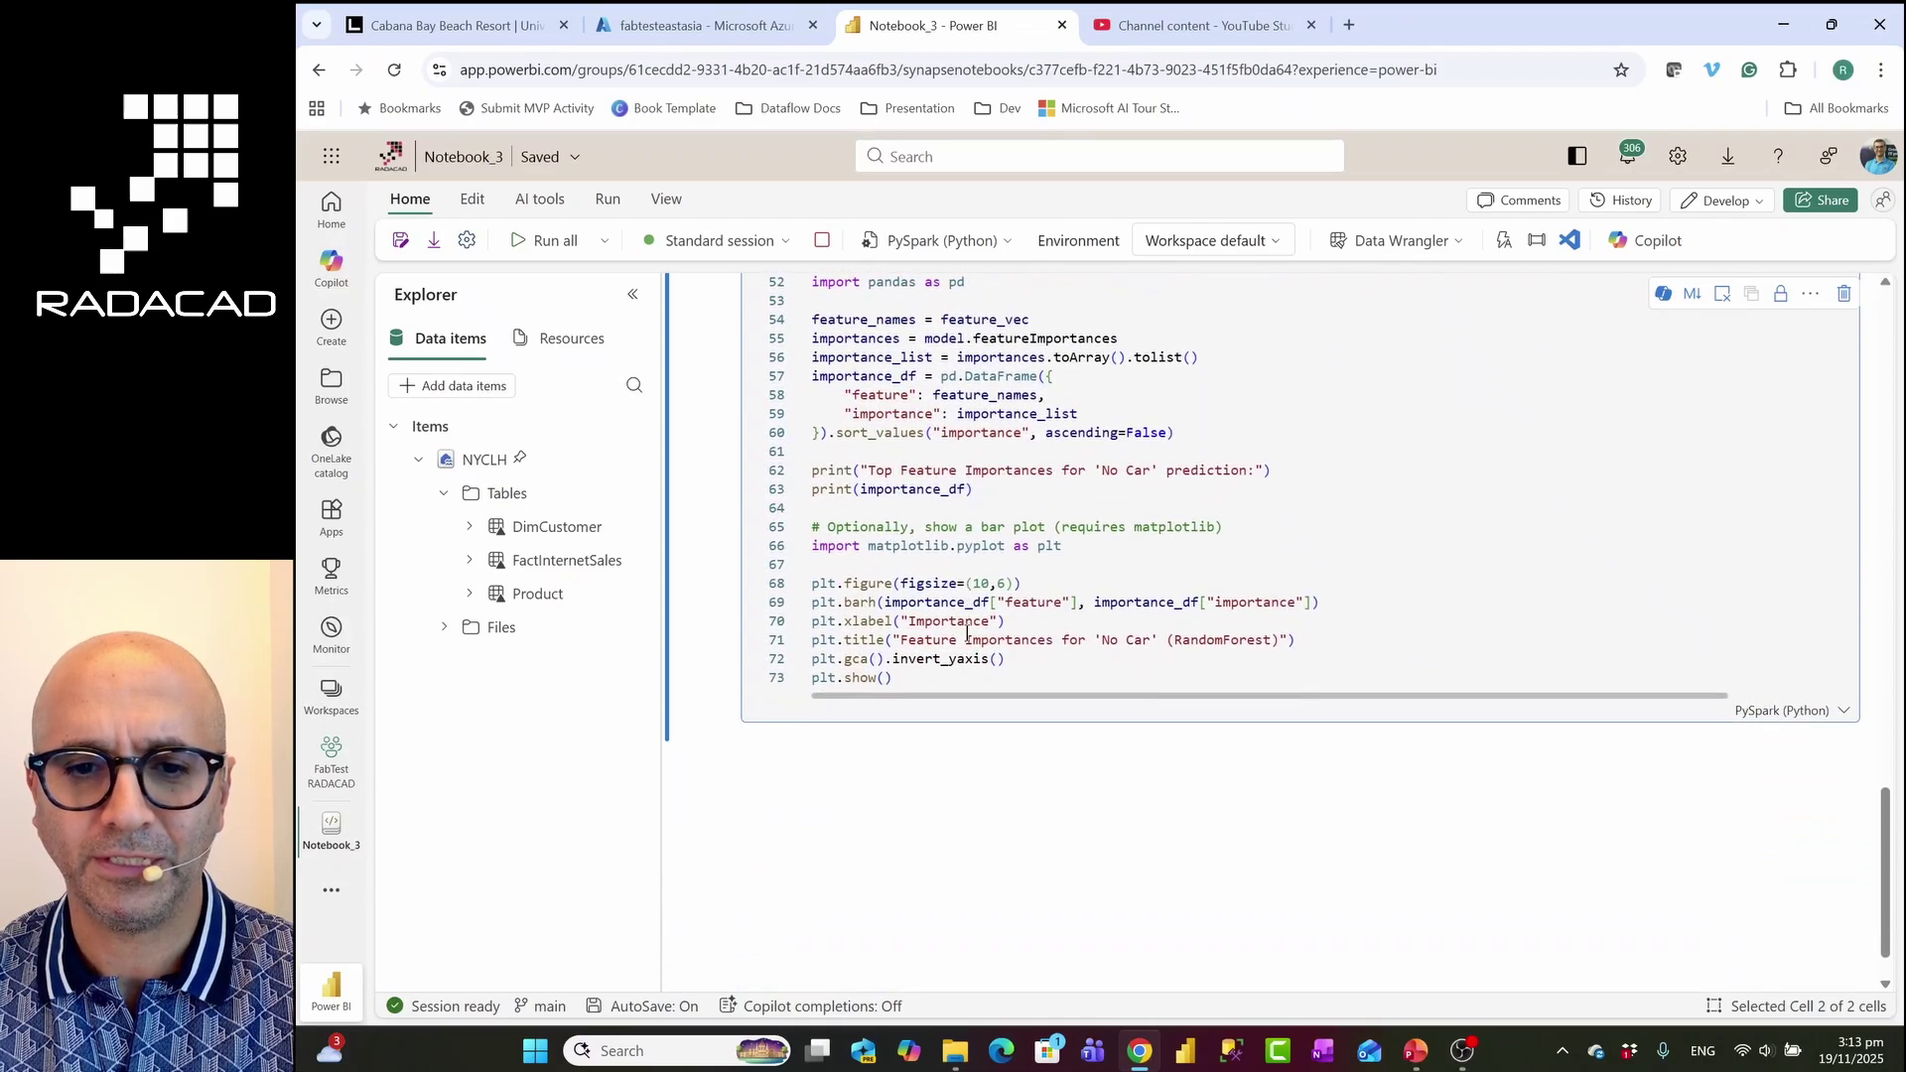
scroll(962, 680, "up", 10)
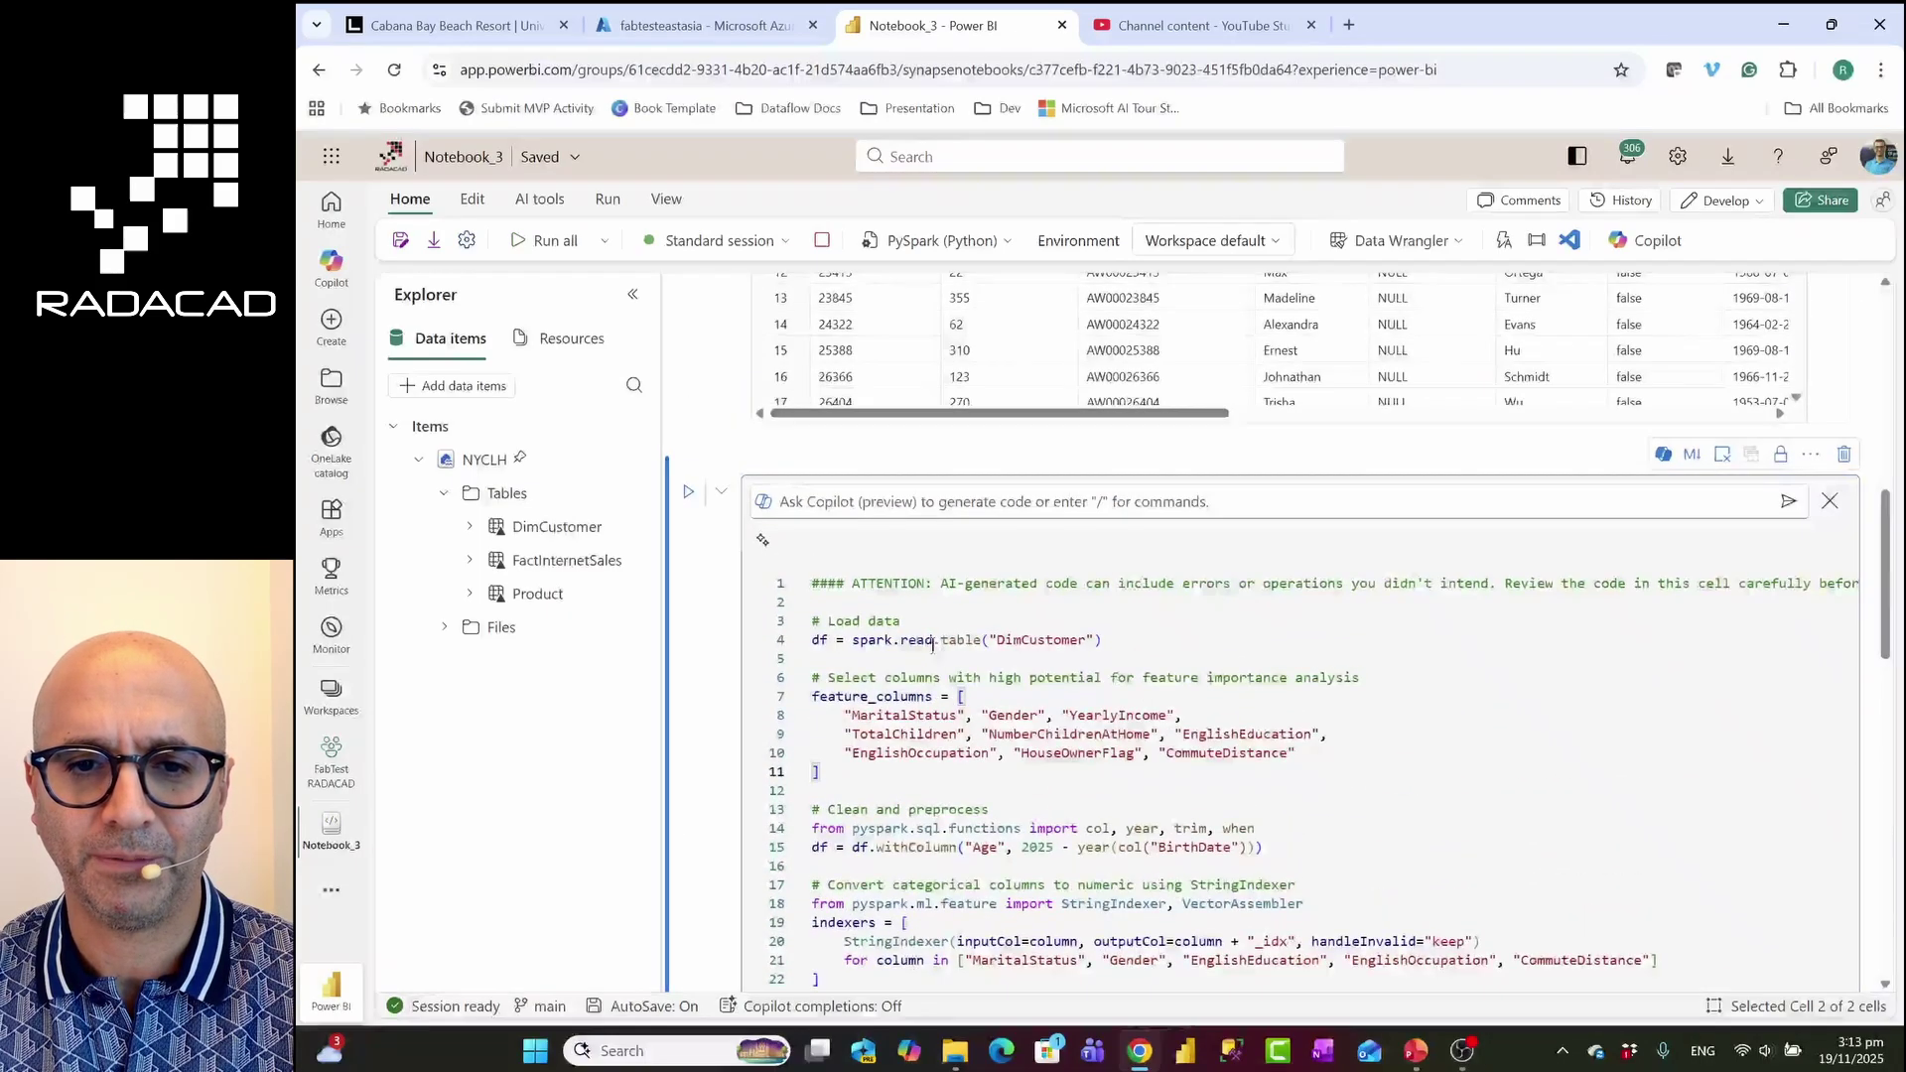
left_click(689, 492)
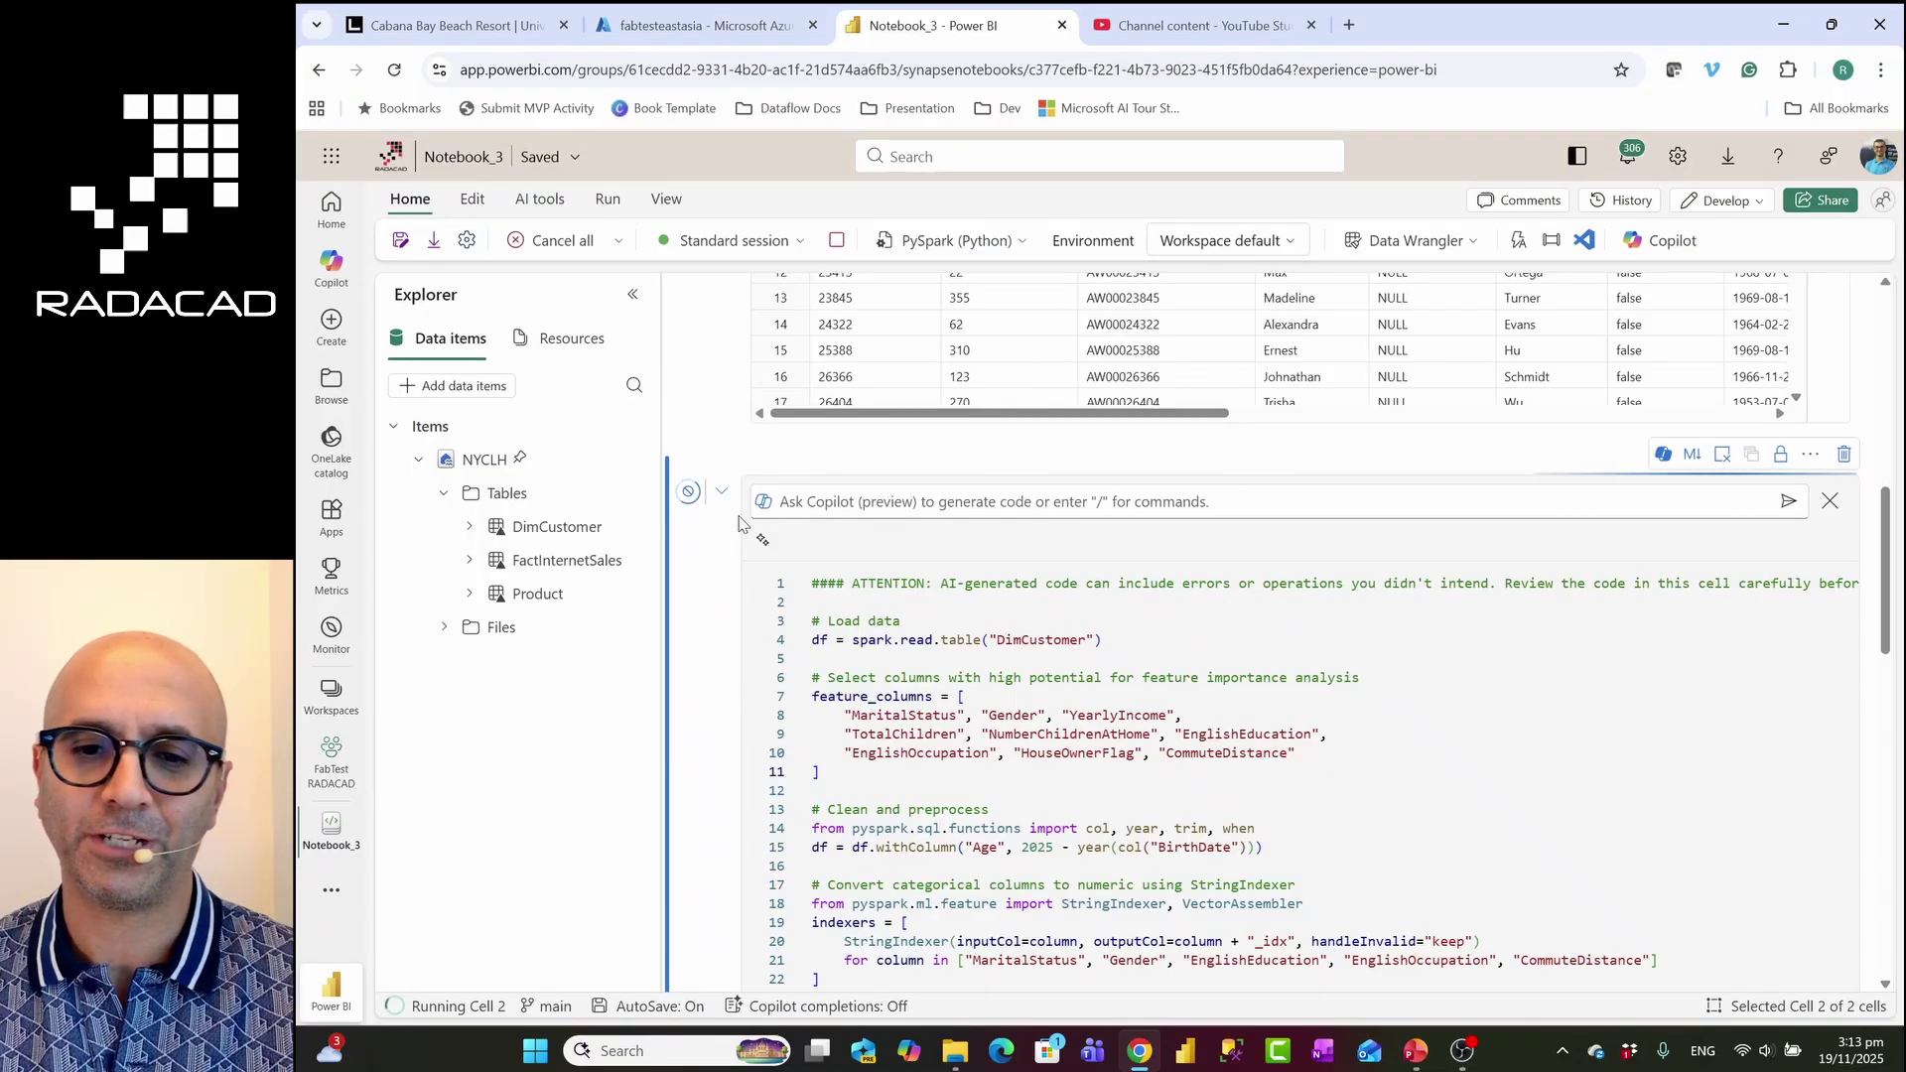
scroll(978, 568, "down", 4)
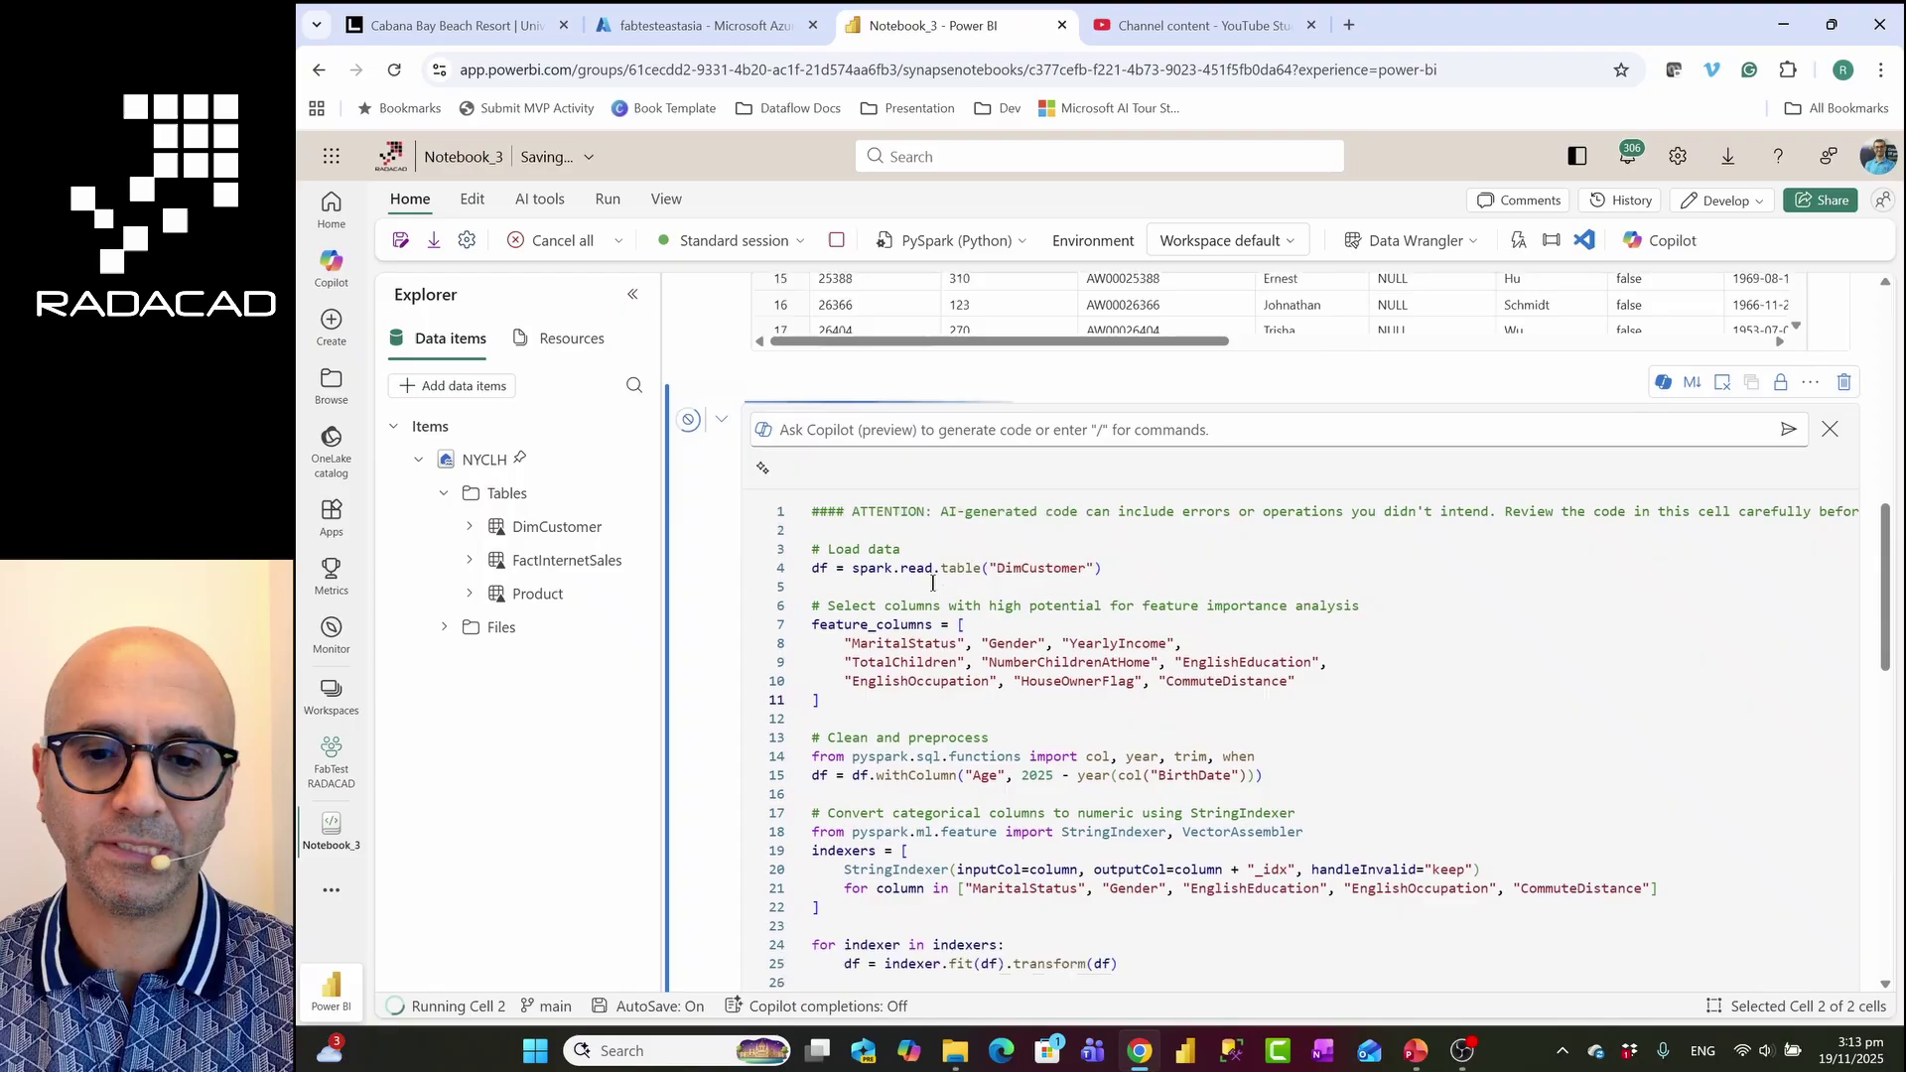
mouse_move(936, 591)
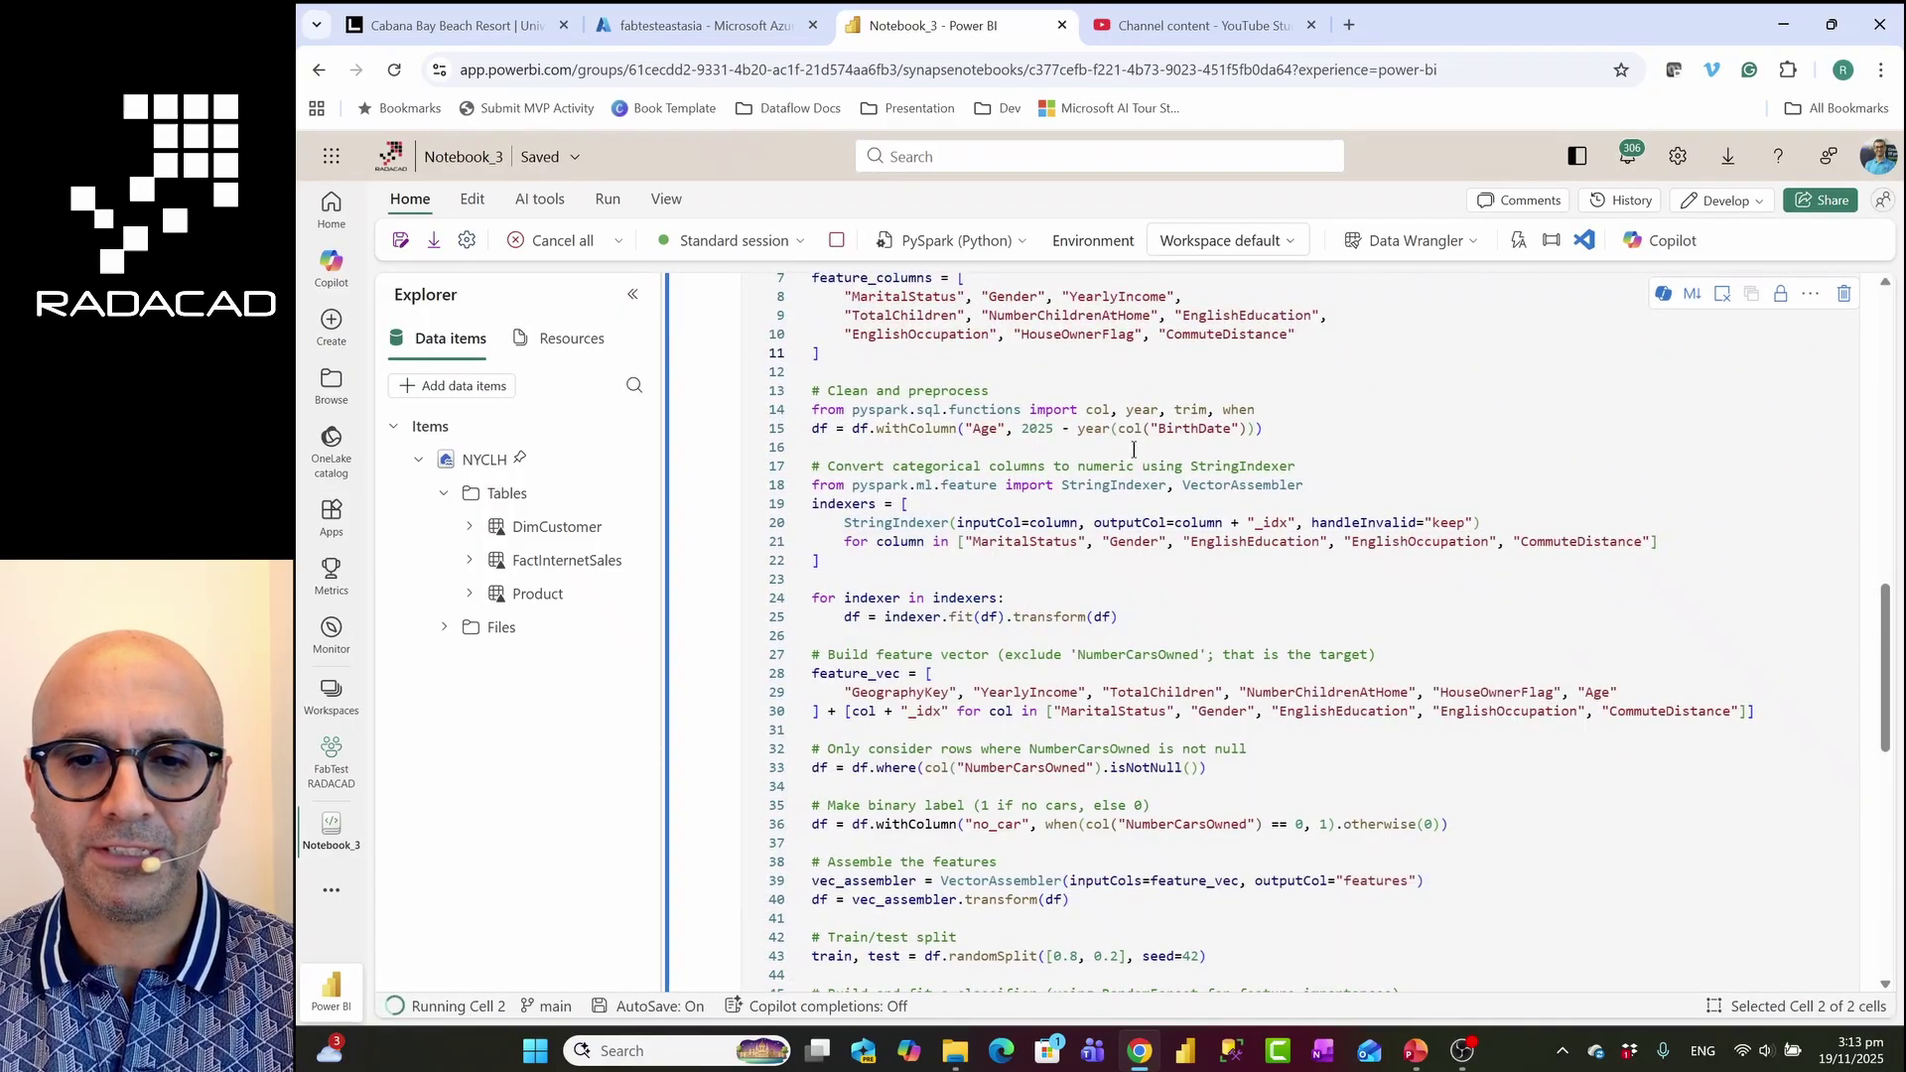
scroll(1092, 553, "up", 3)
scroll(1053, 557, "down", 2)
scroll(1052, 557, "down", 2)
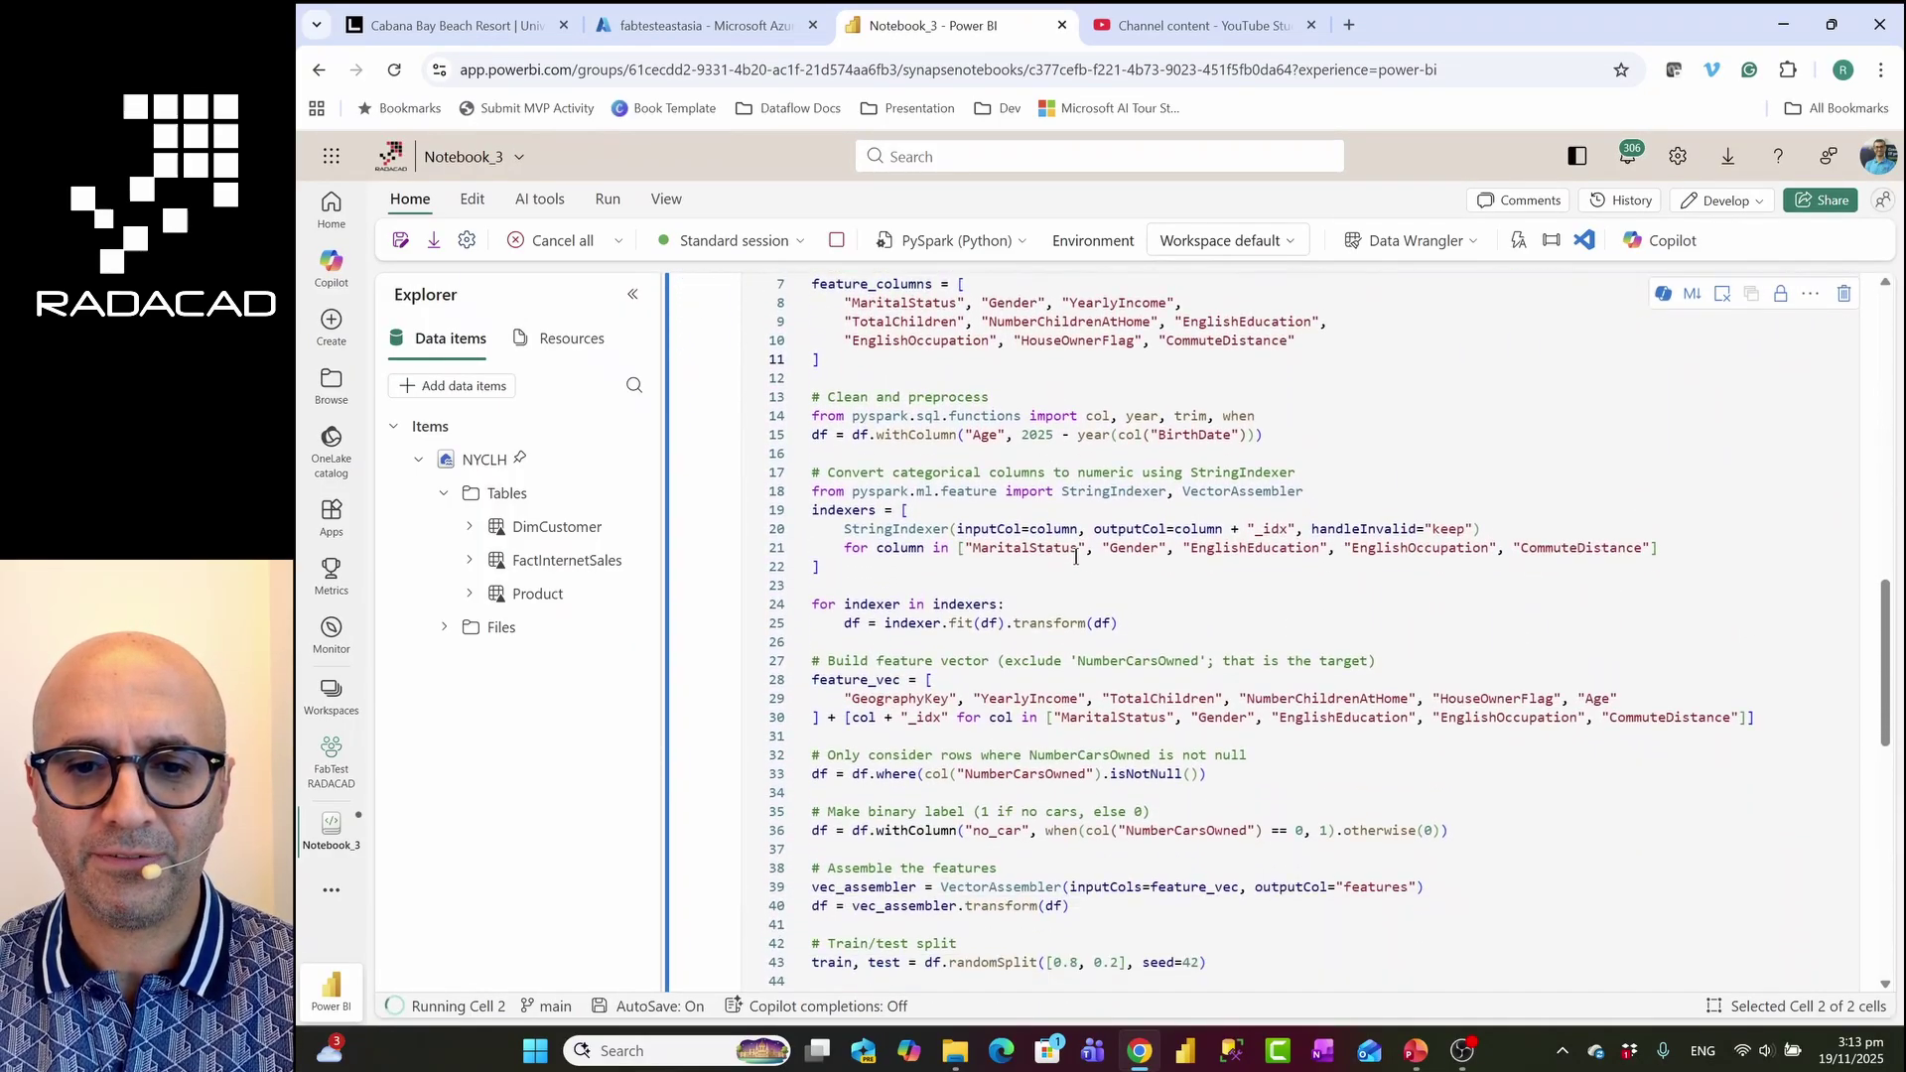
scroll(1074, 560, "down", 4)
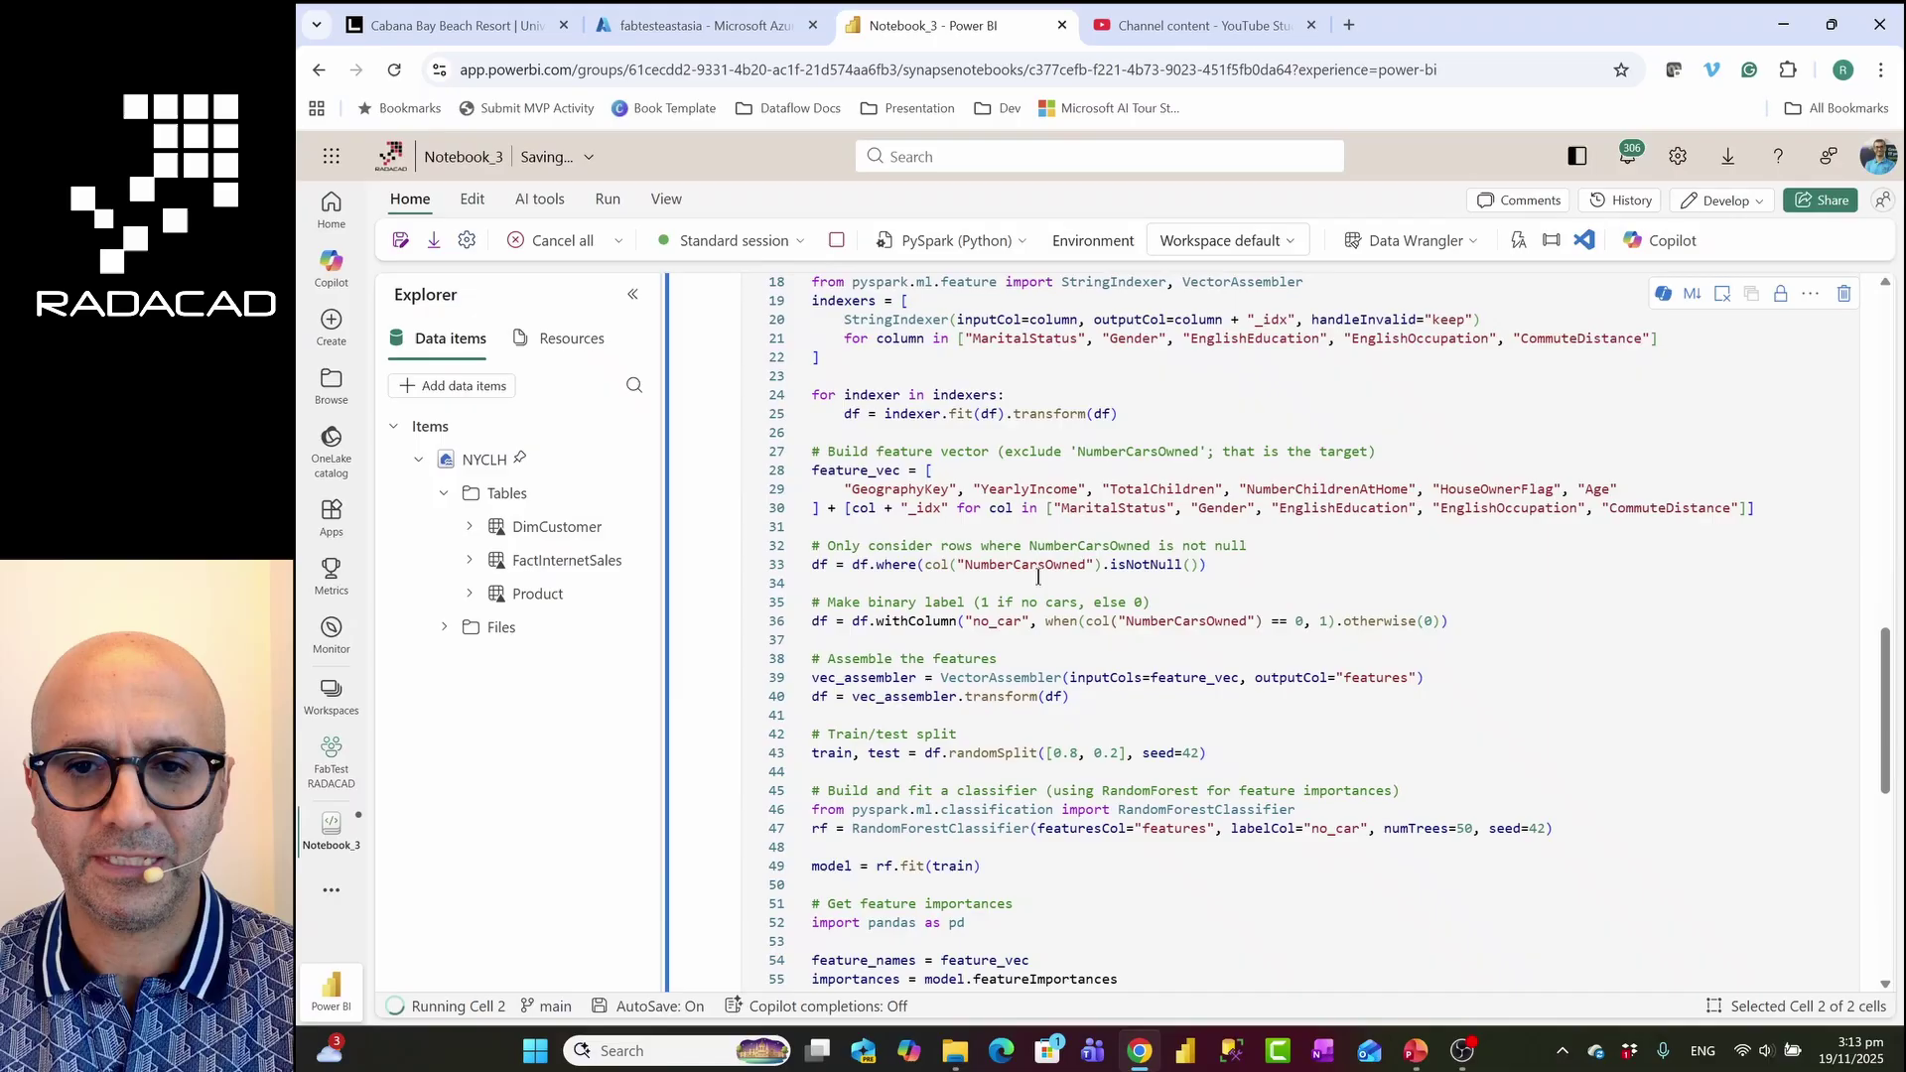
scroll(1042, 556, "down", 2)
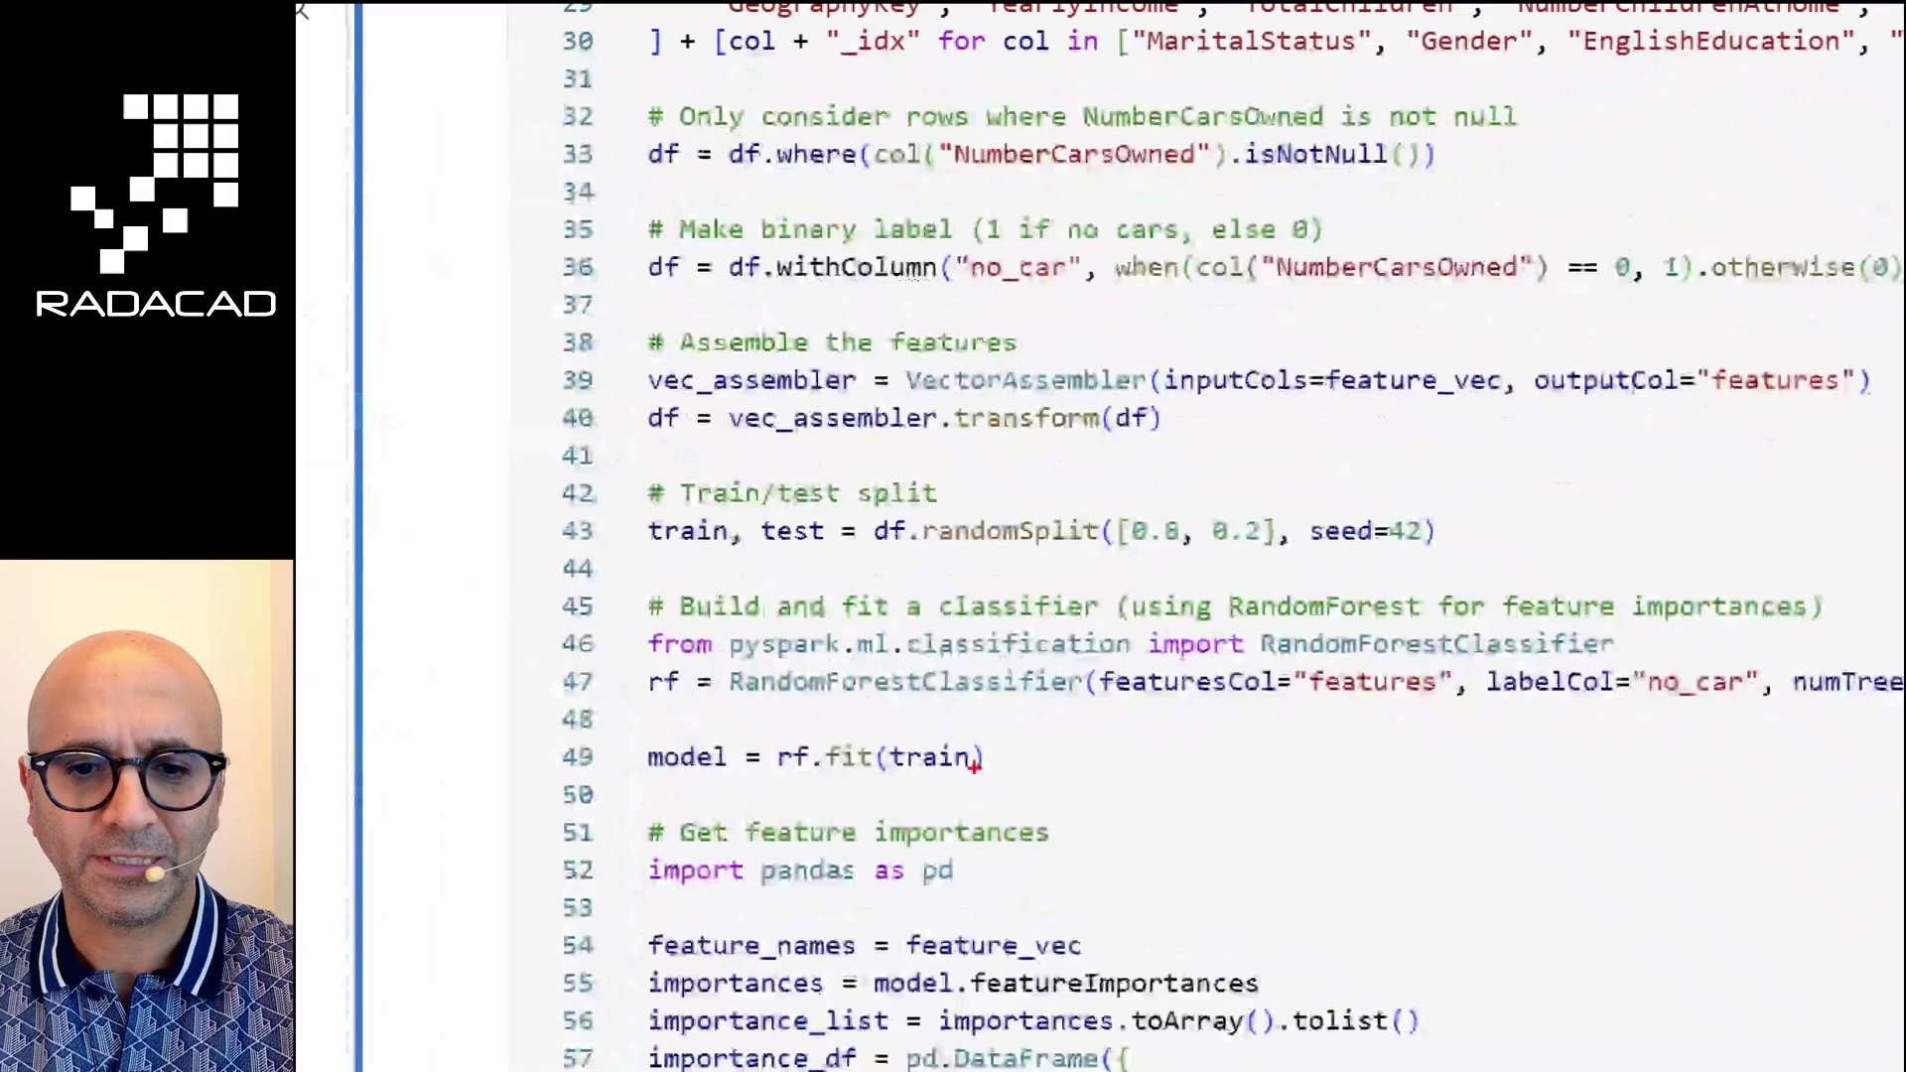
mouse_move(638, 628)
left_mouse_down()
mouse_move(1170, 655)
mouse_move(1135, 669)
mouse_move(1613, 656)
left_mouse_up()
key("Escape")
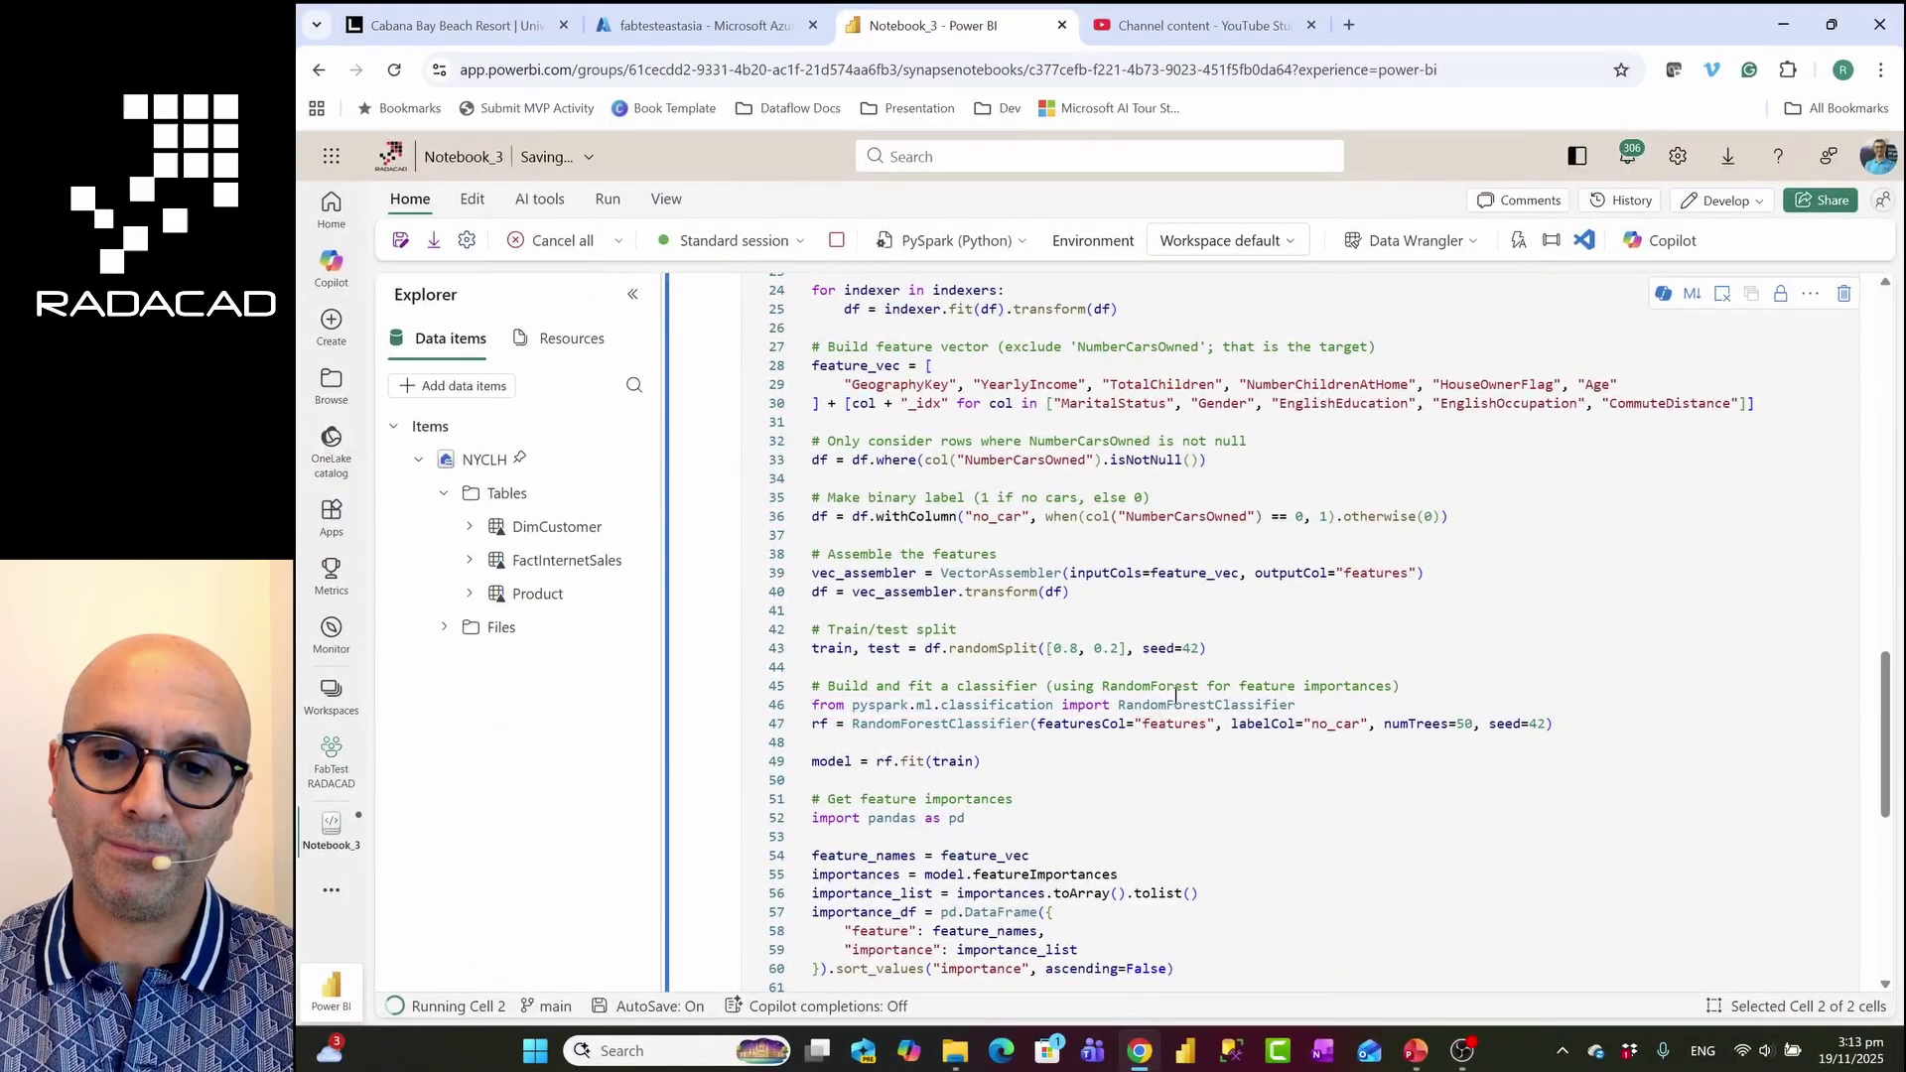
scroll(1155, 622, "up", 5)
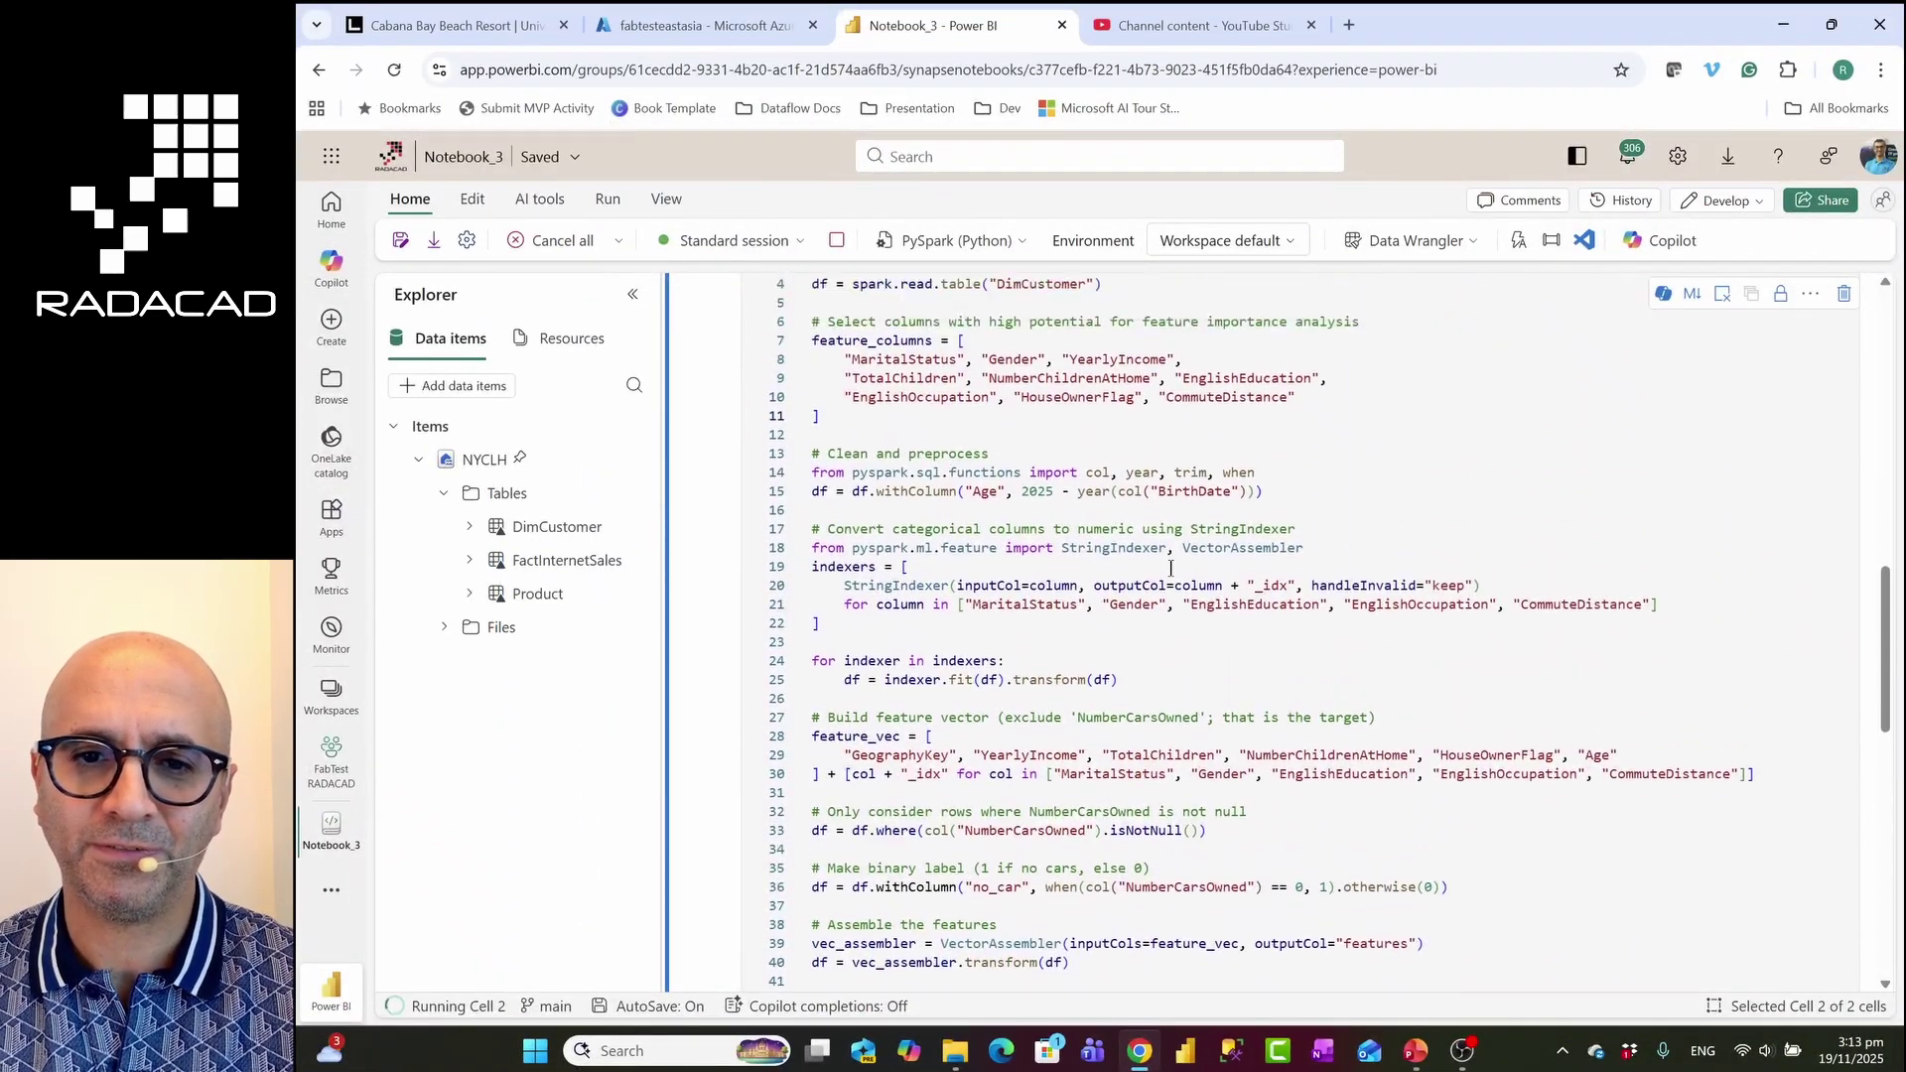
scroll(993, 595, "down", 7)
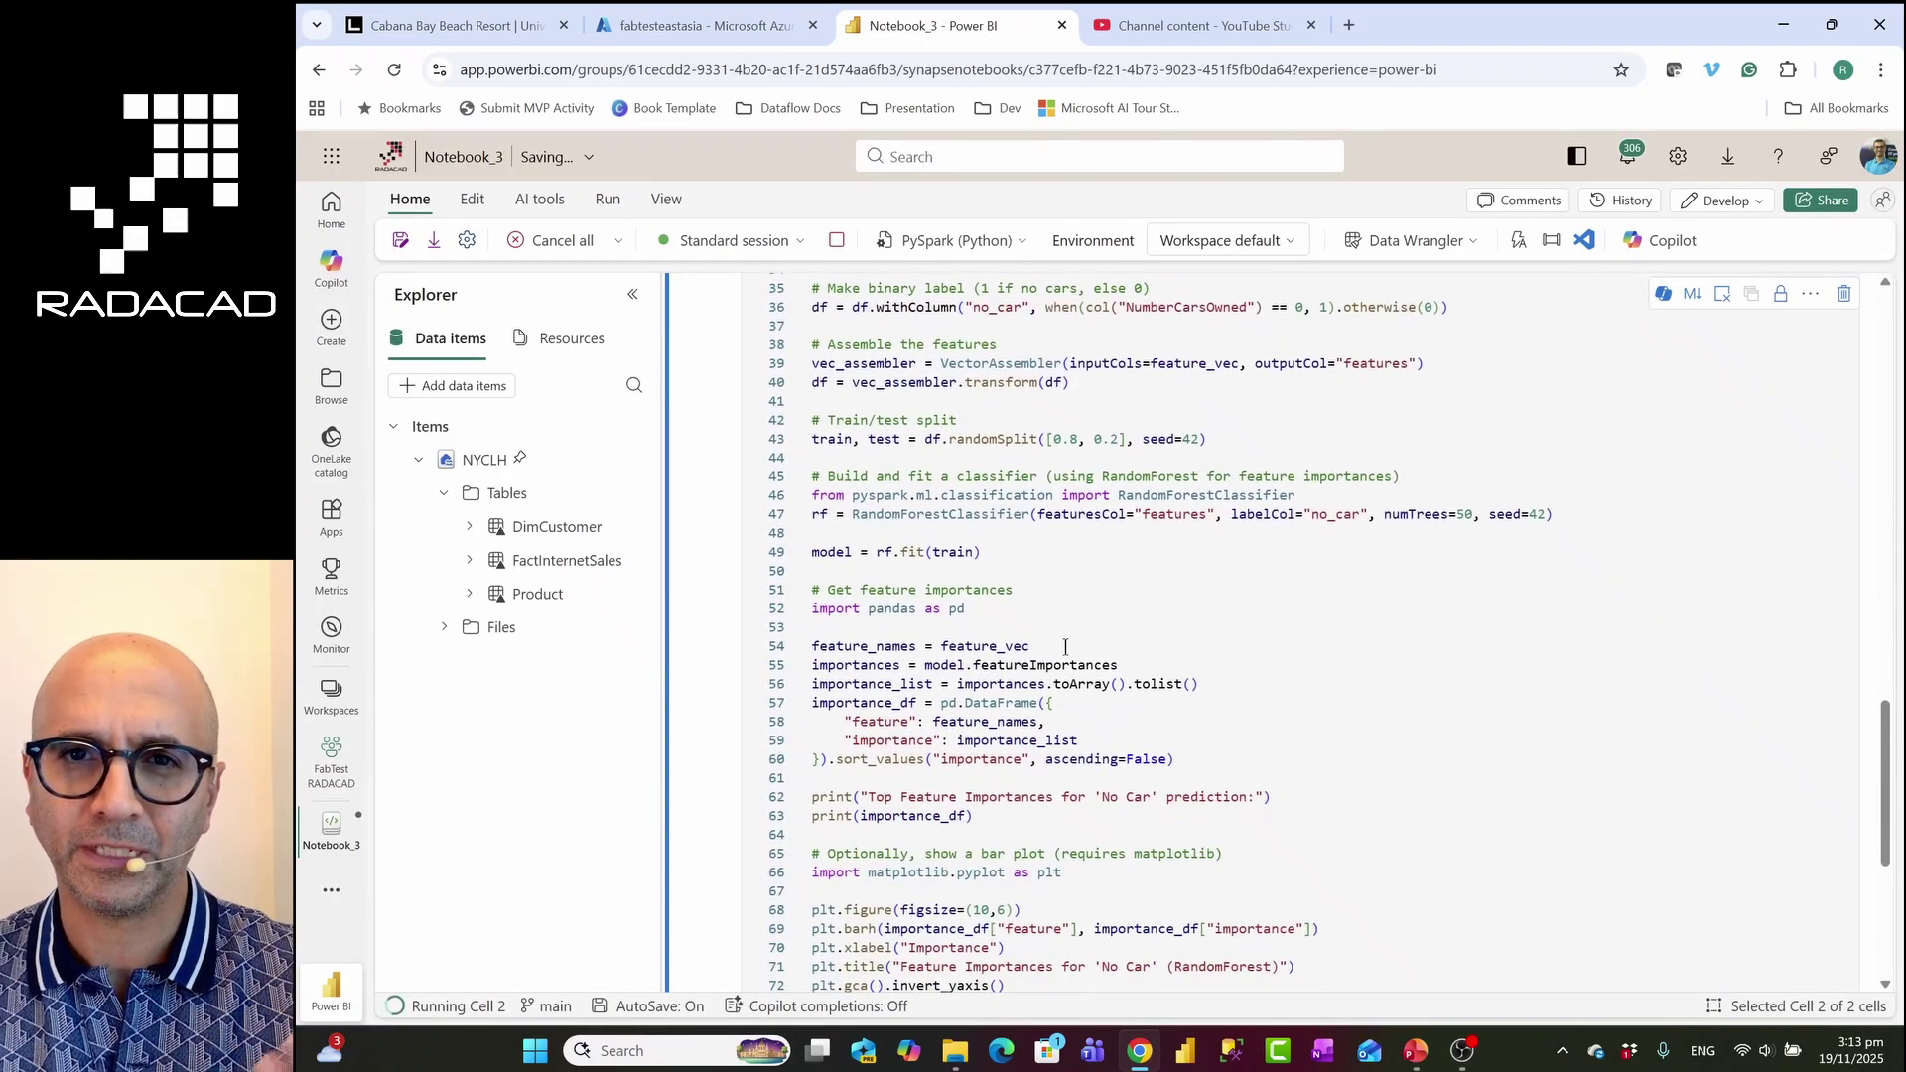
scroll(1142, 703, "down", 2)
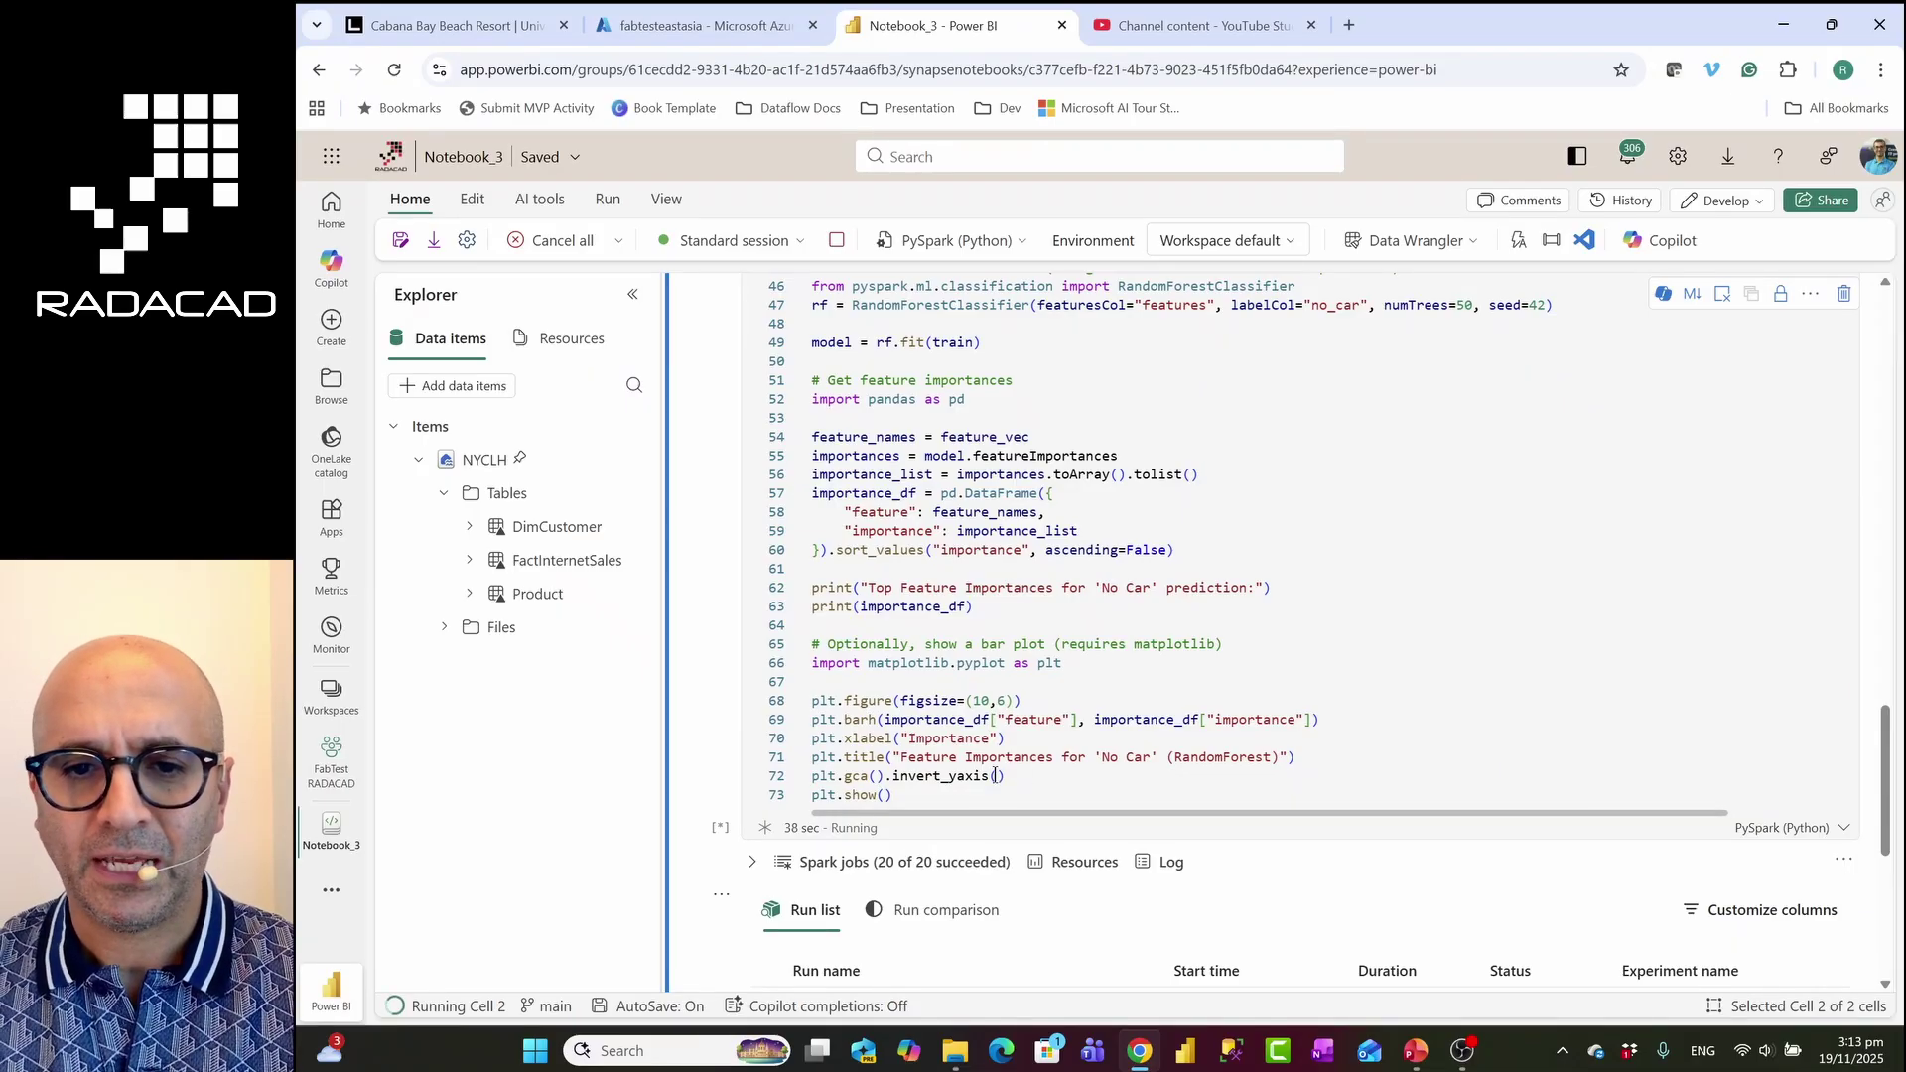
scroll(996, 775, "up", 3)
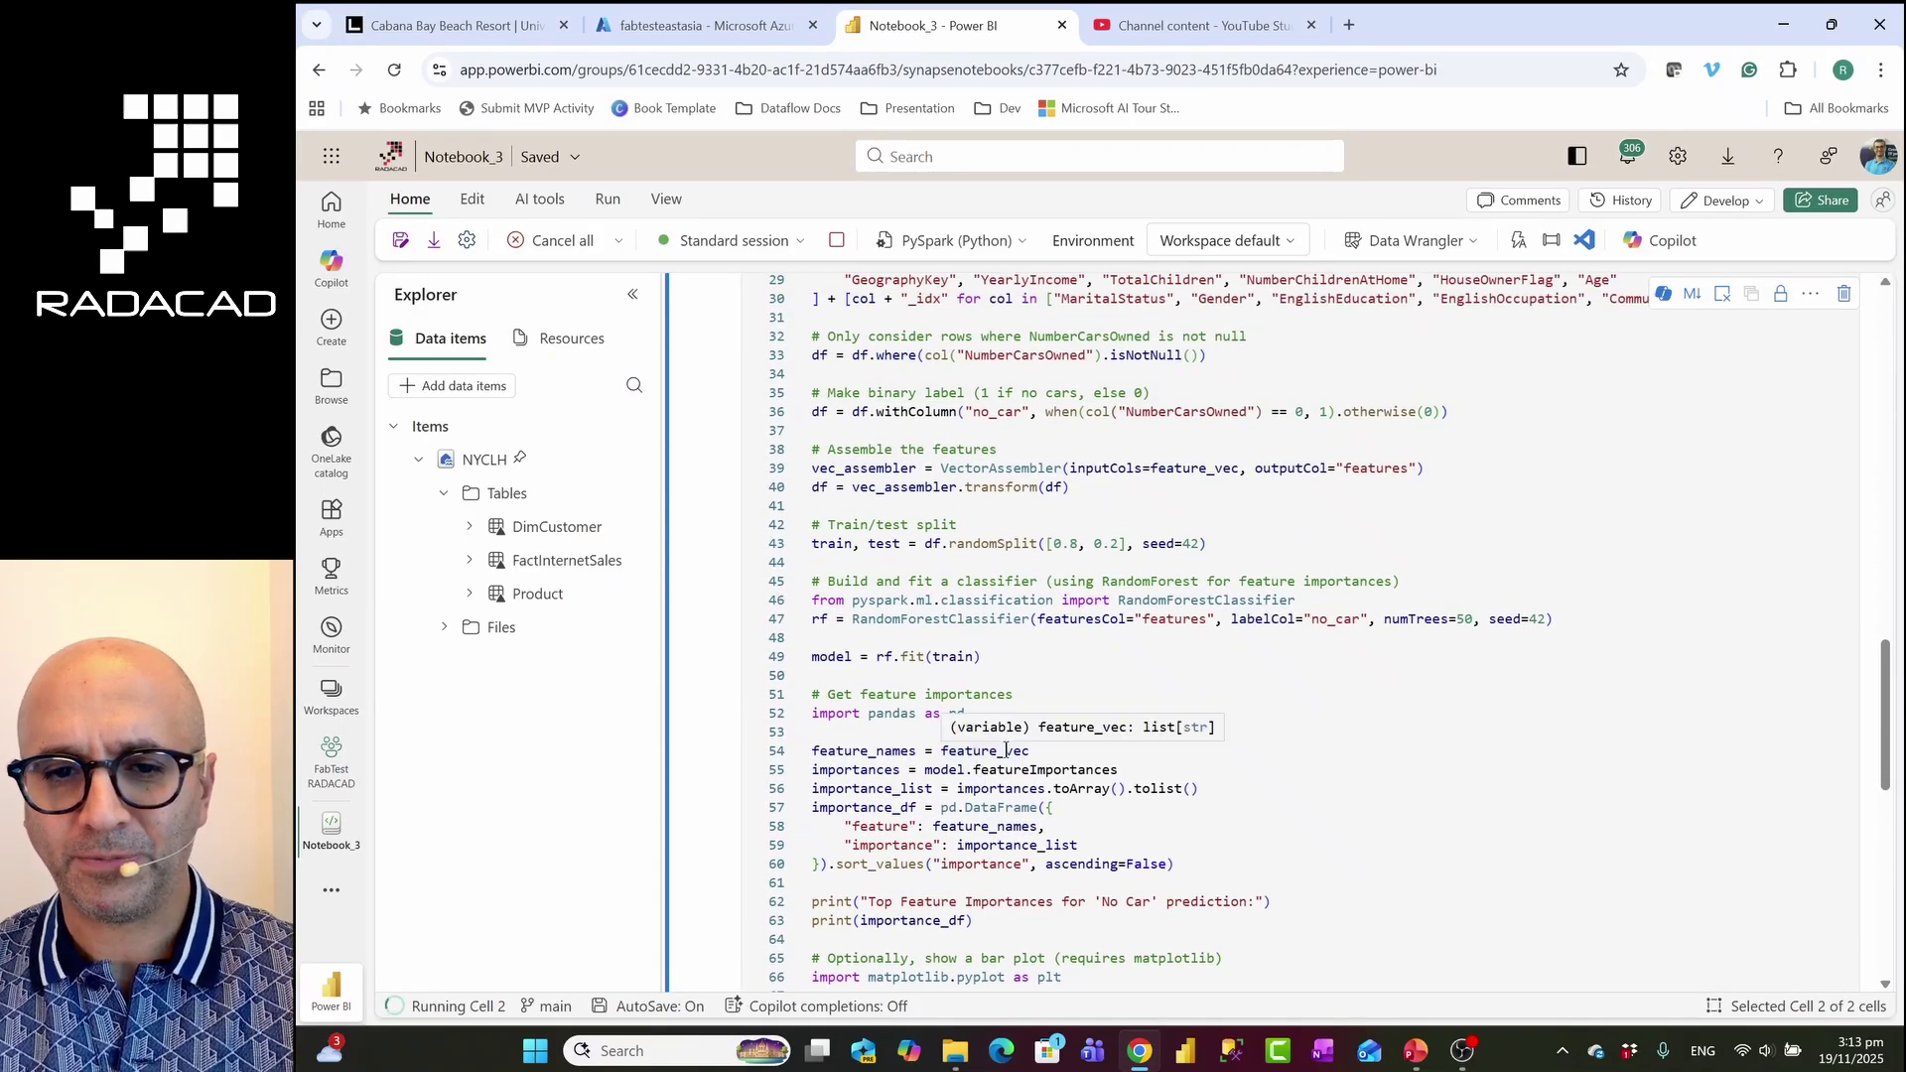
left_click_drag(983, 657, 814, 660)
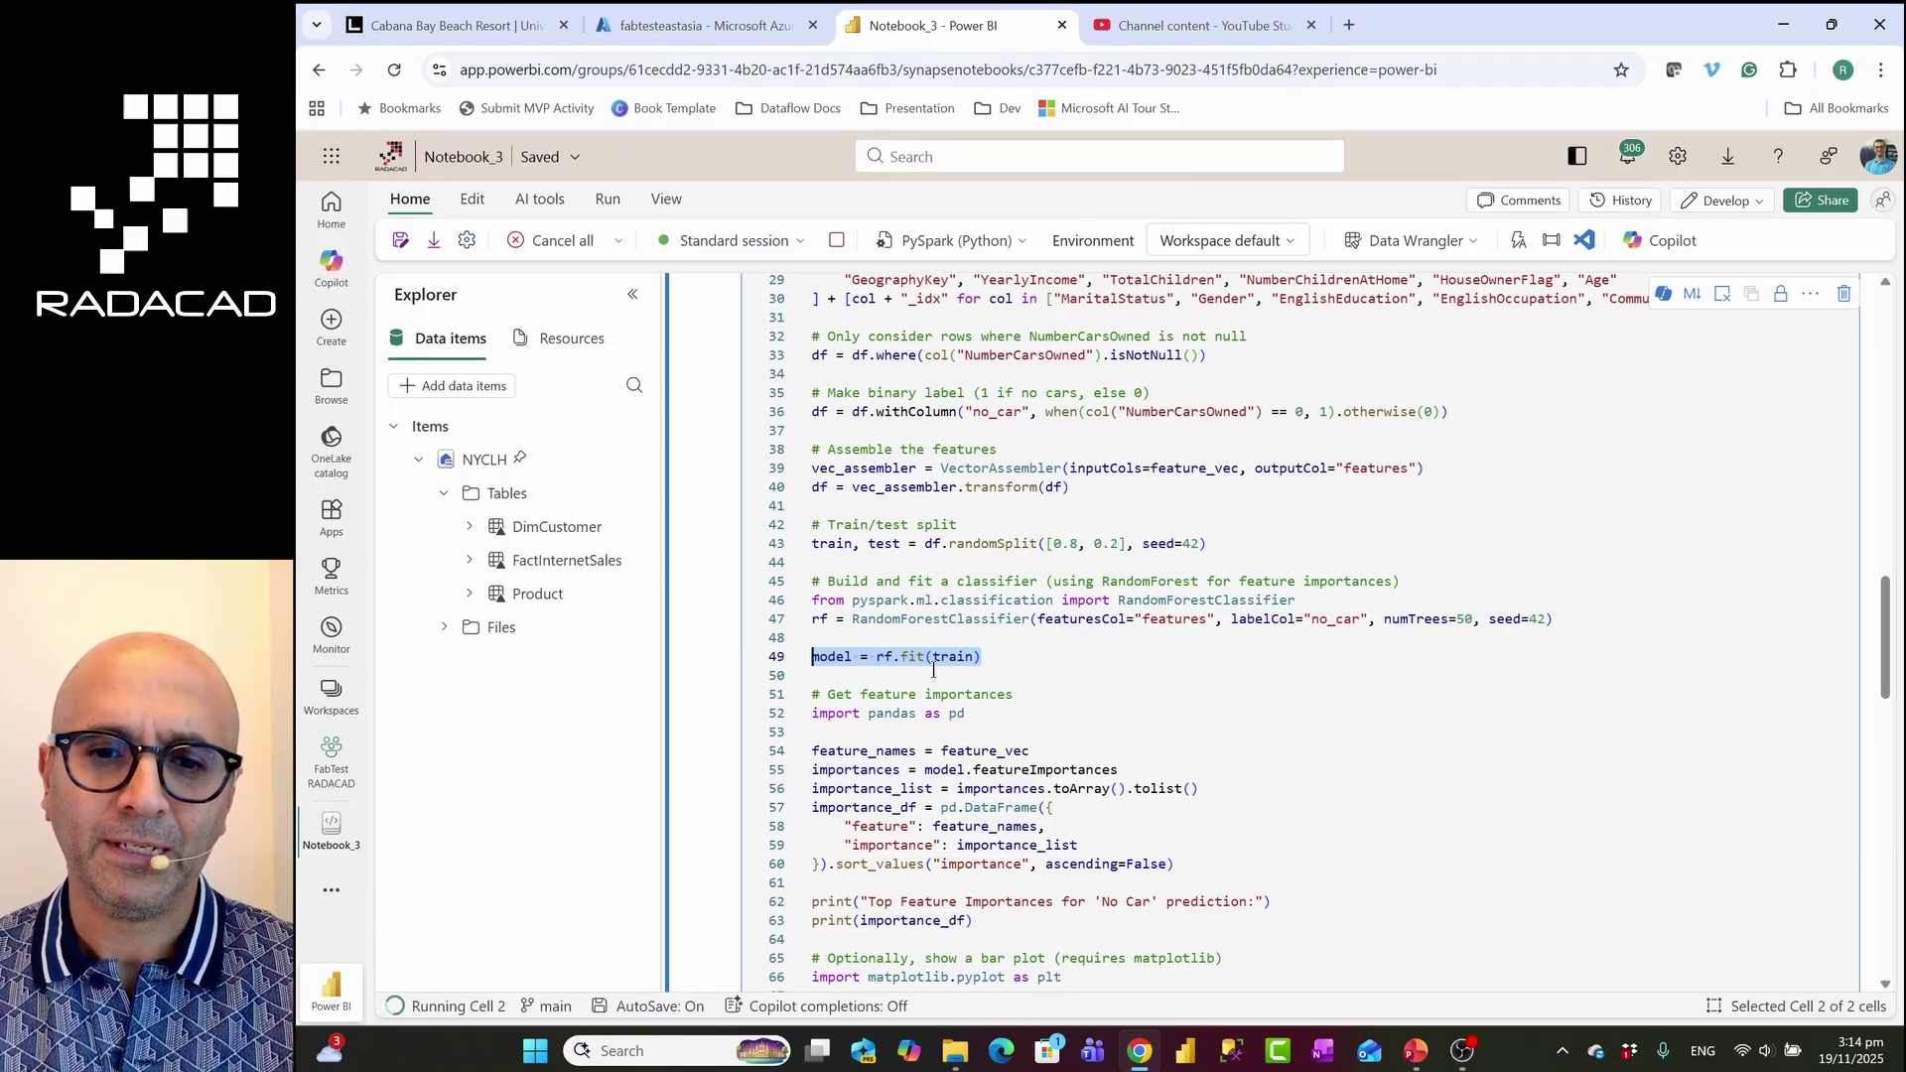
left_click(992, 658)
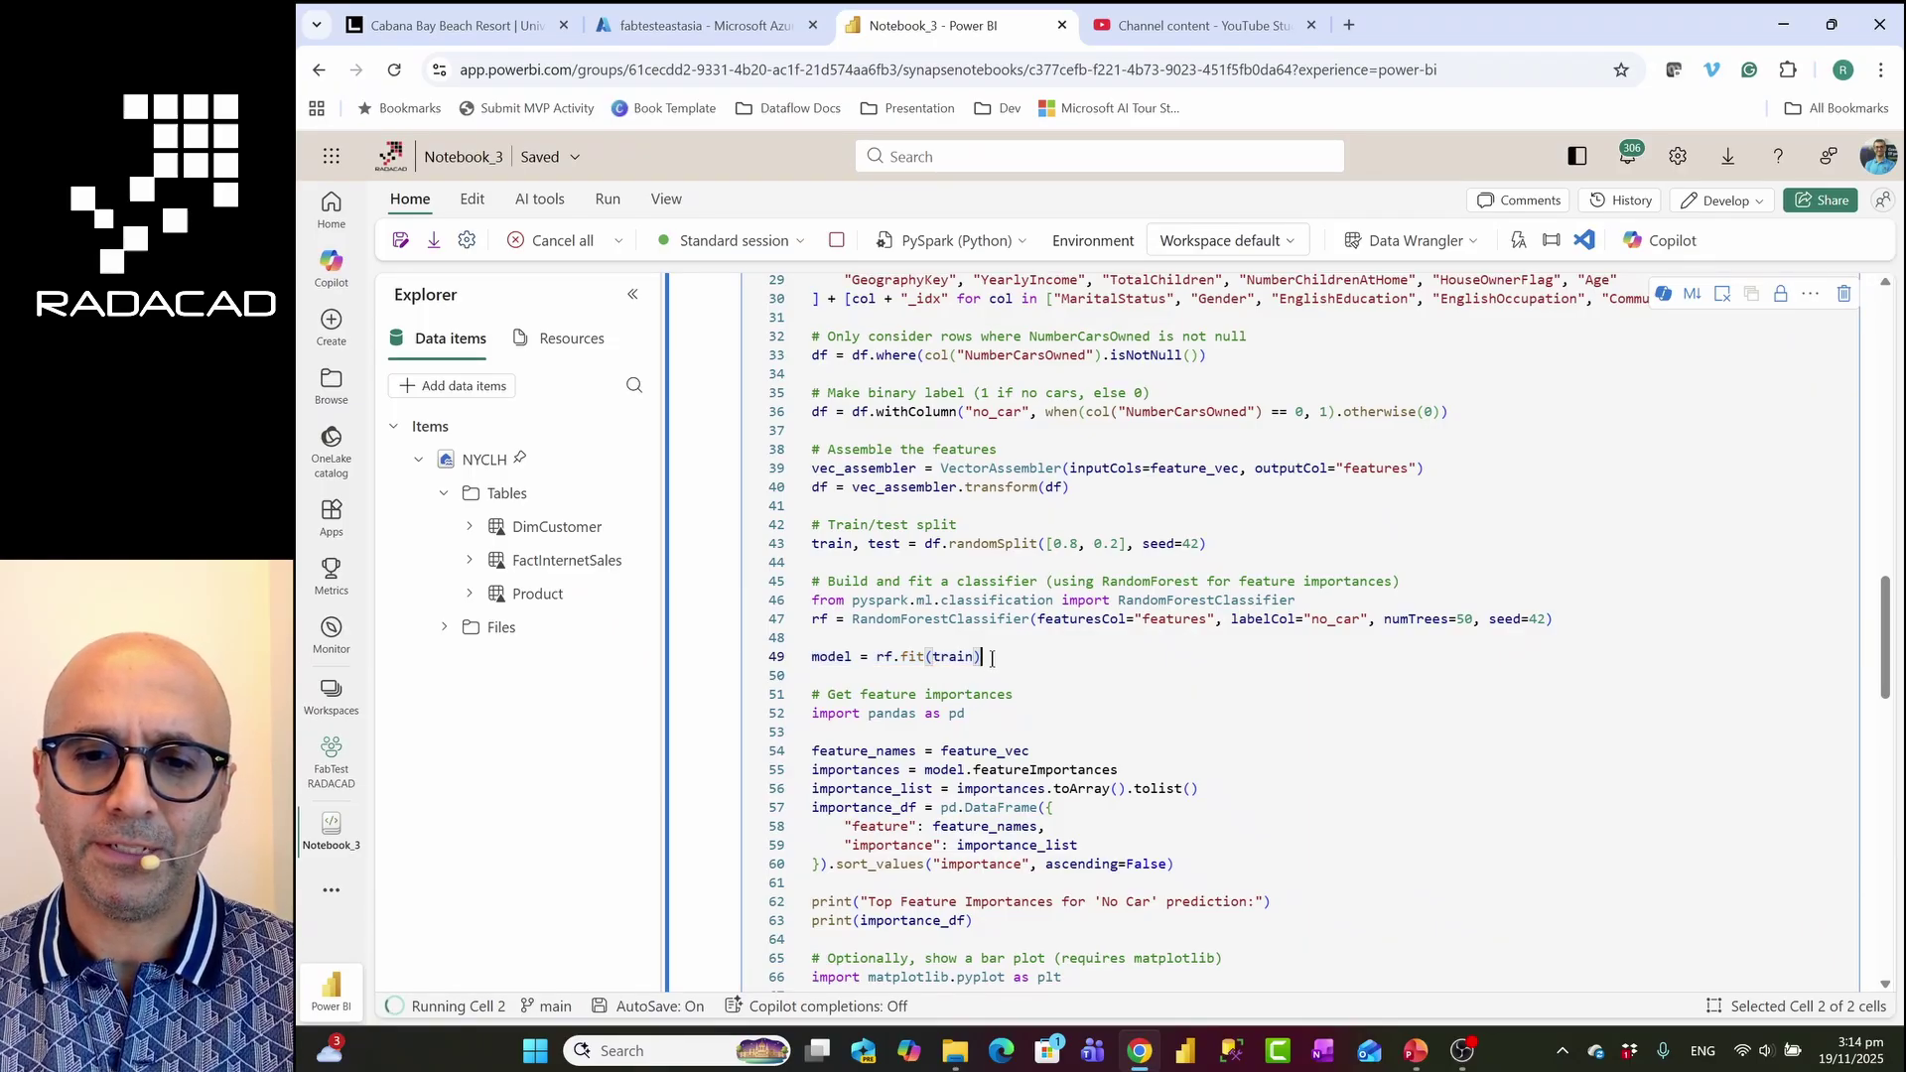
scroll(990, 658, "down", 6)
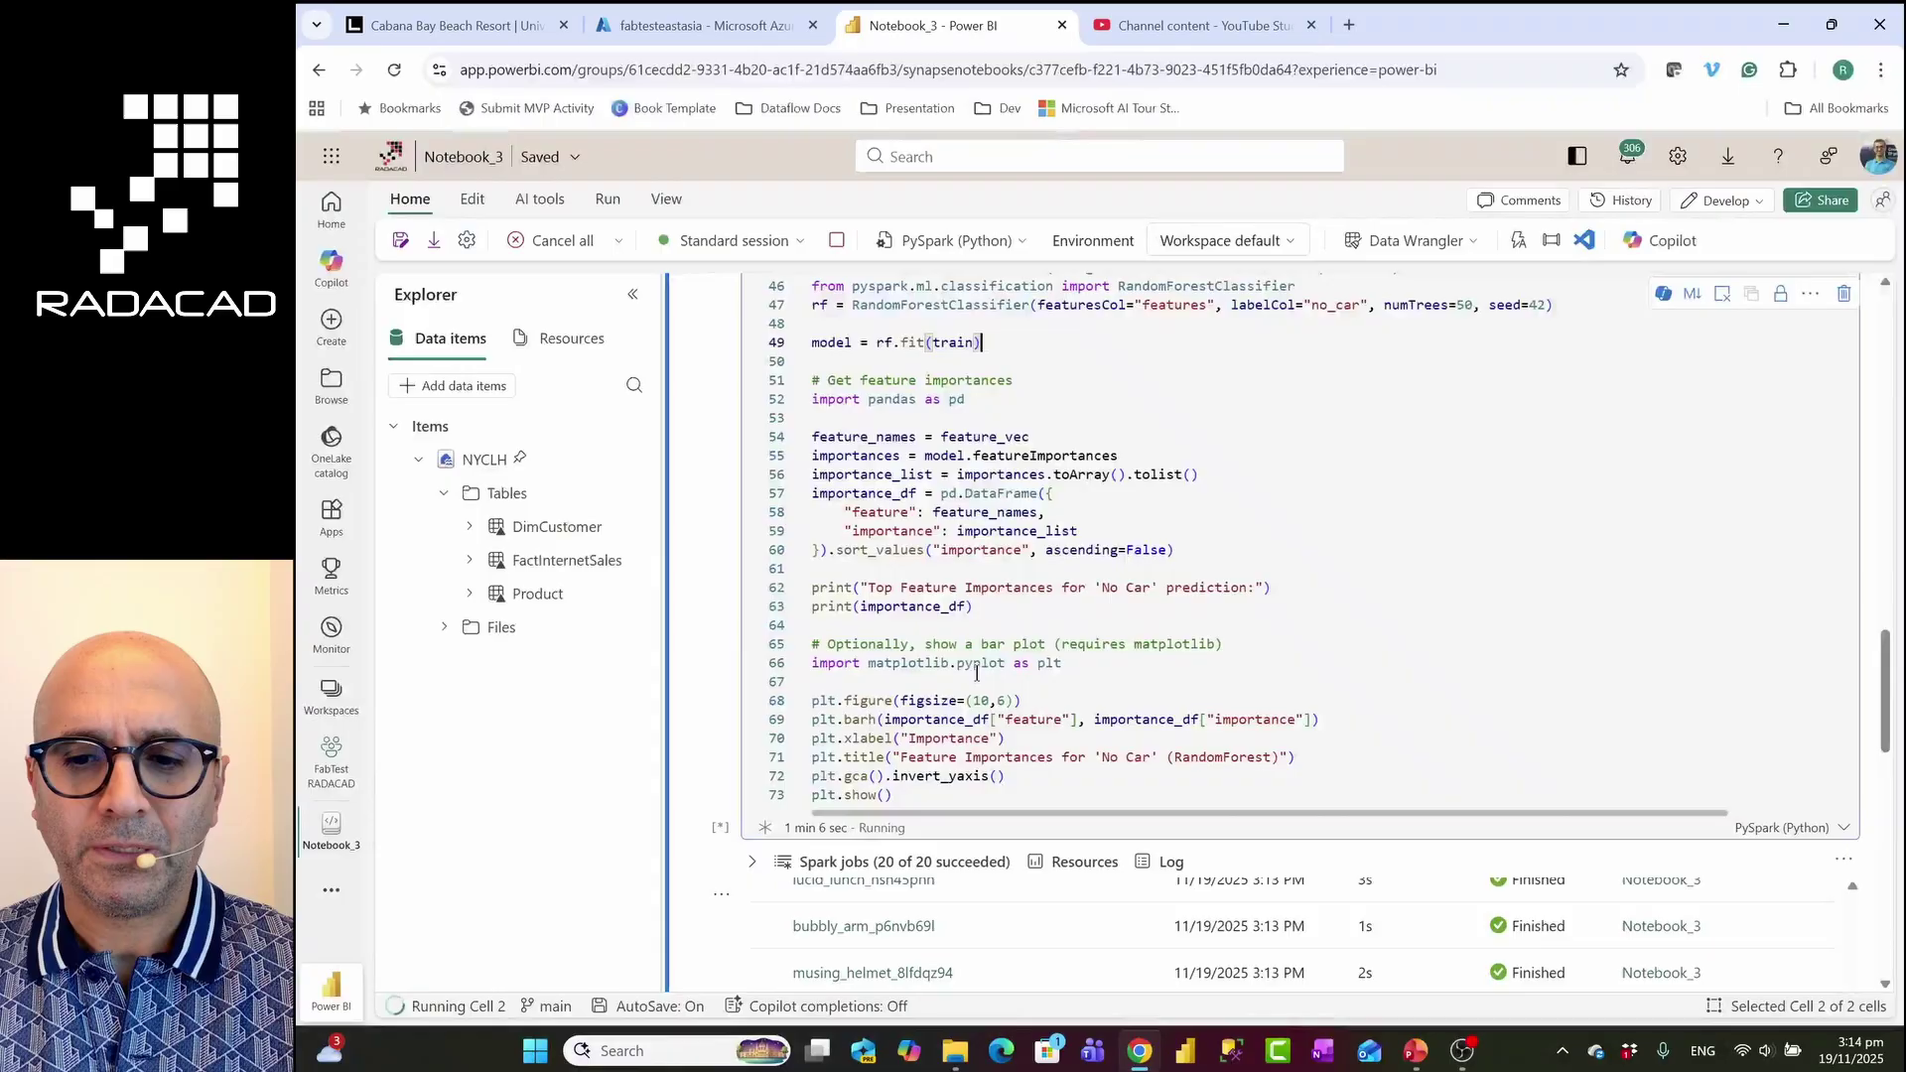
Review the finished 'No Car' importance chart and table, led by EnglishEducation_idx at 0.398819
scroll(992, 760, "down", 5)
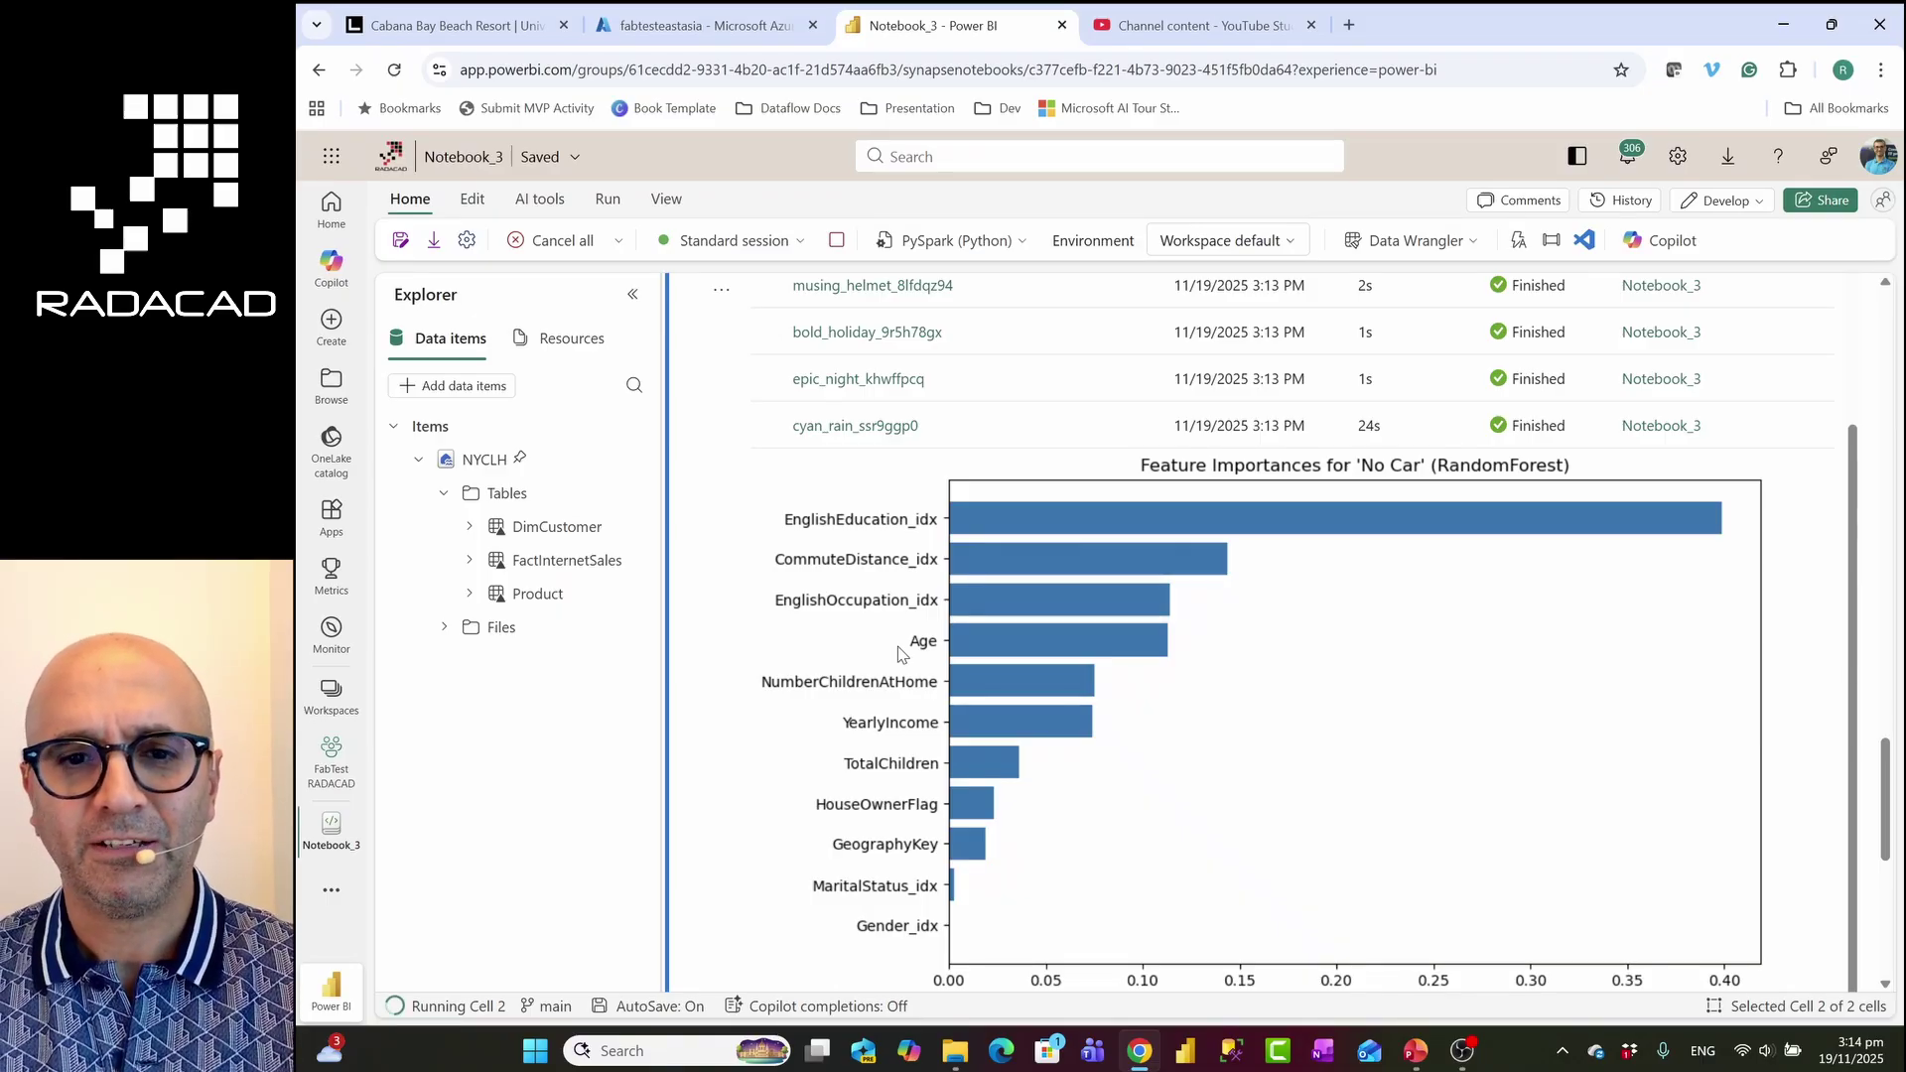
scroll(906, 634, "down", 1)
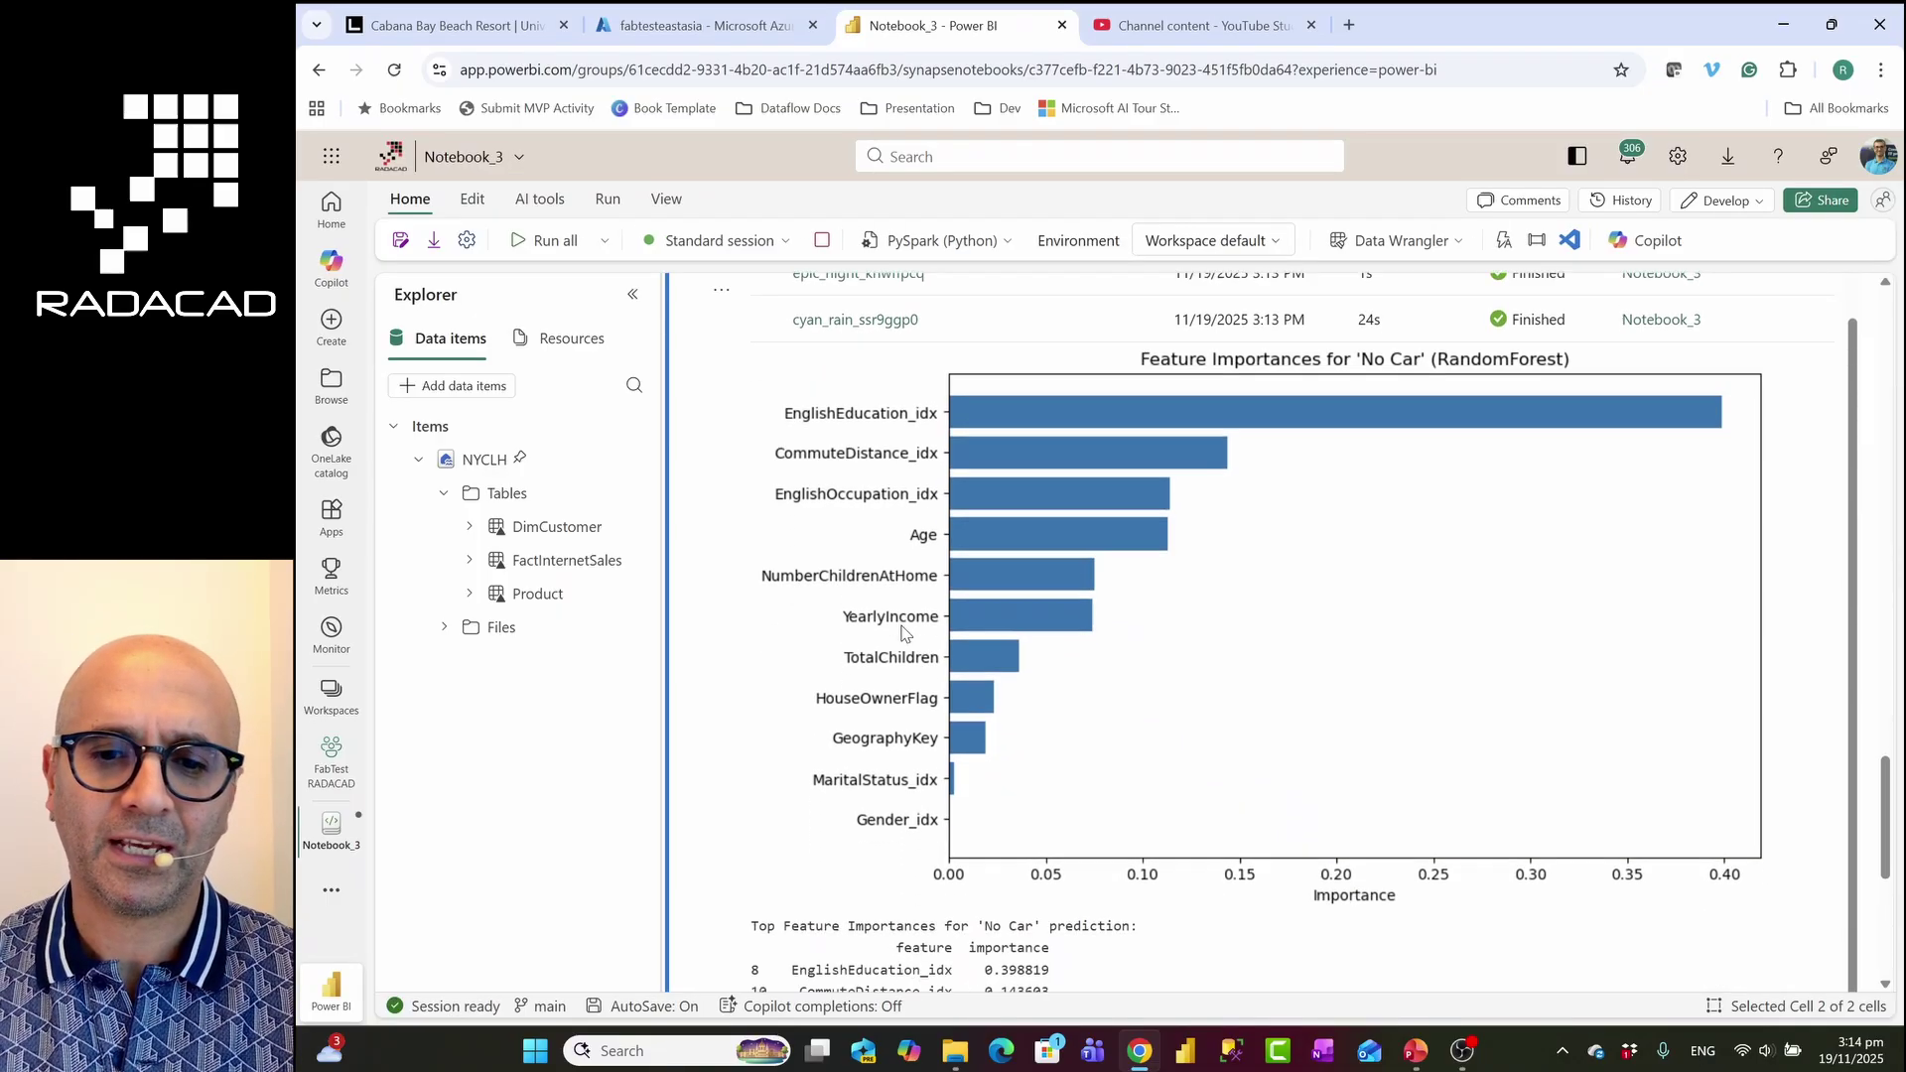
scroll(905, 633, "down", 3)
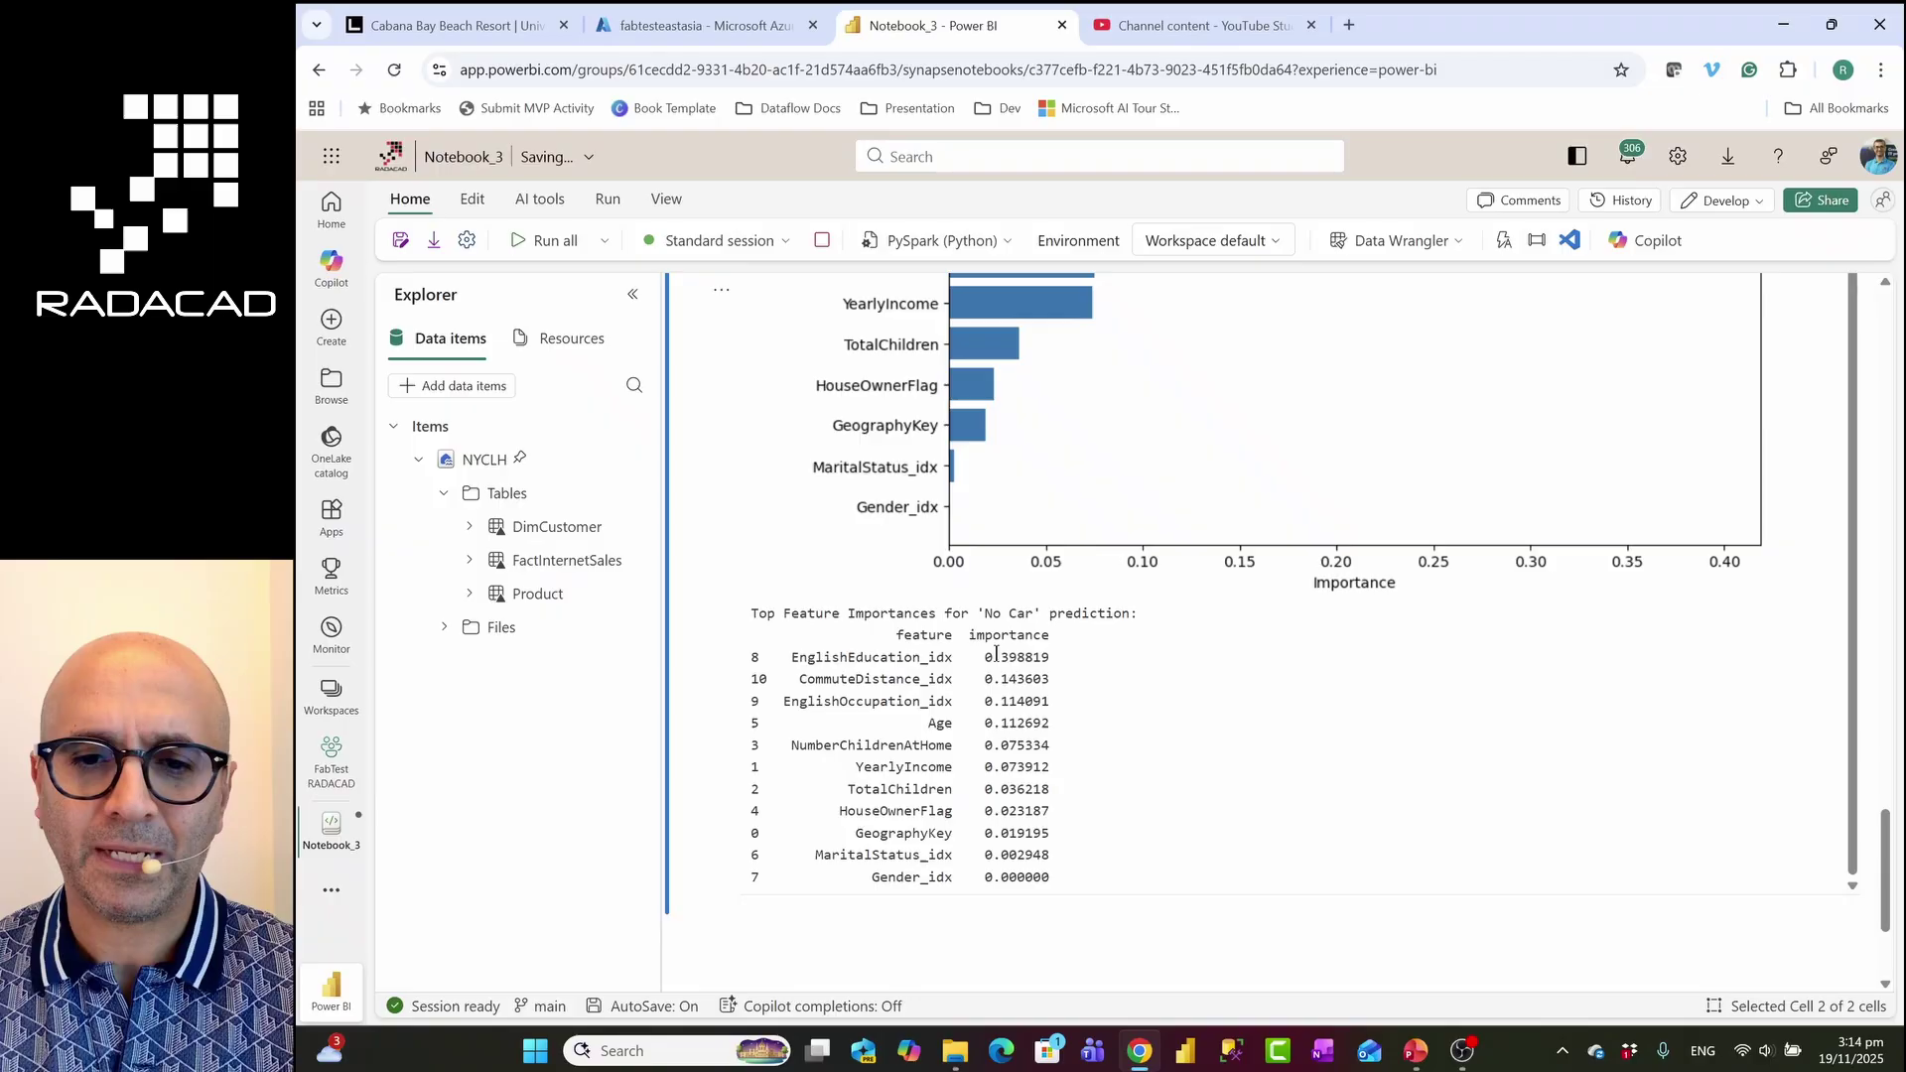
scroll(924, 685, "up", 5)
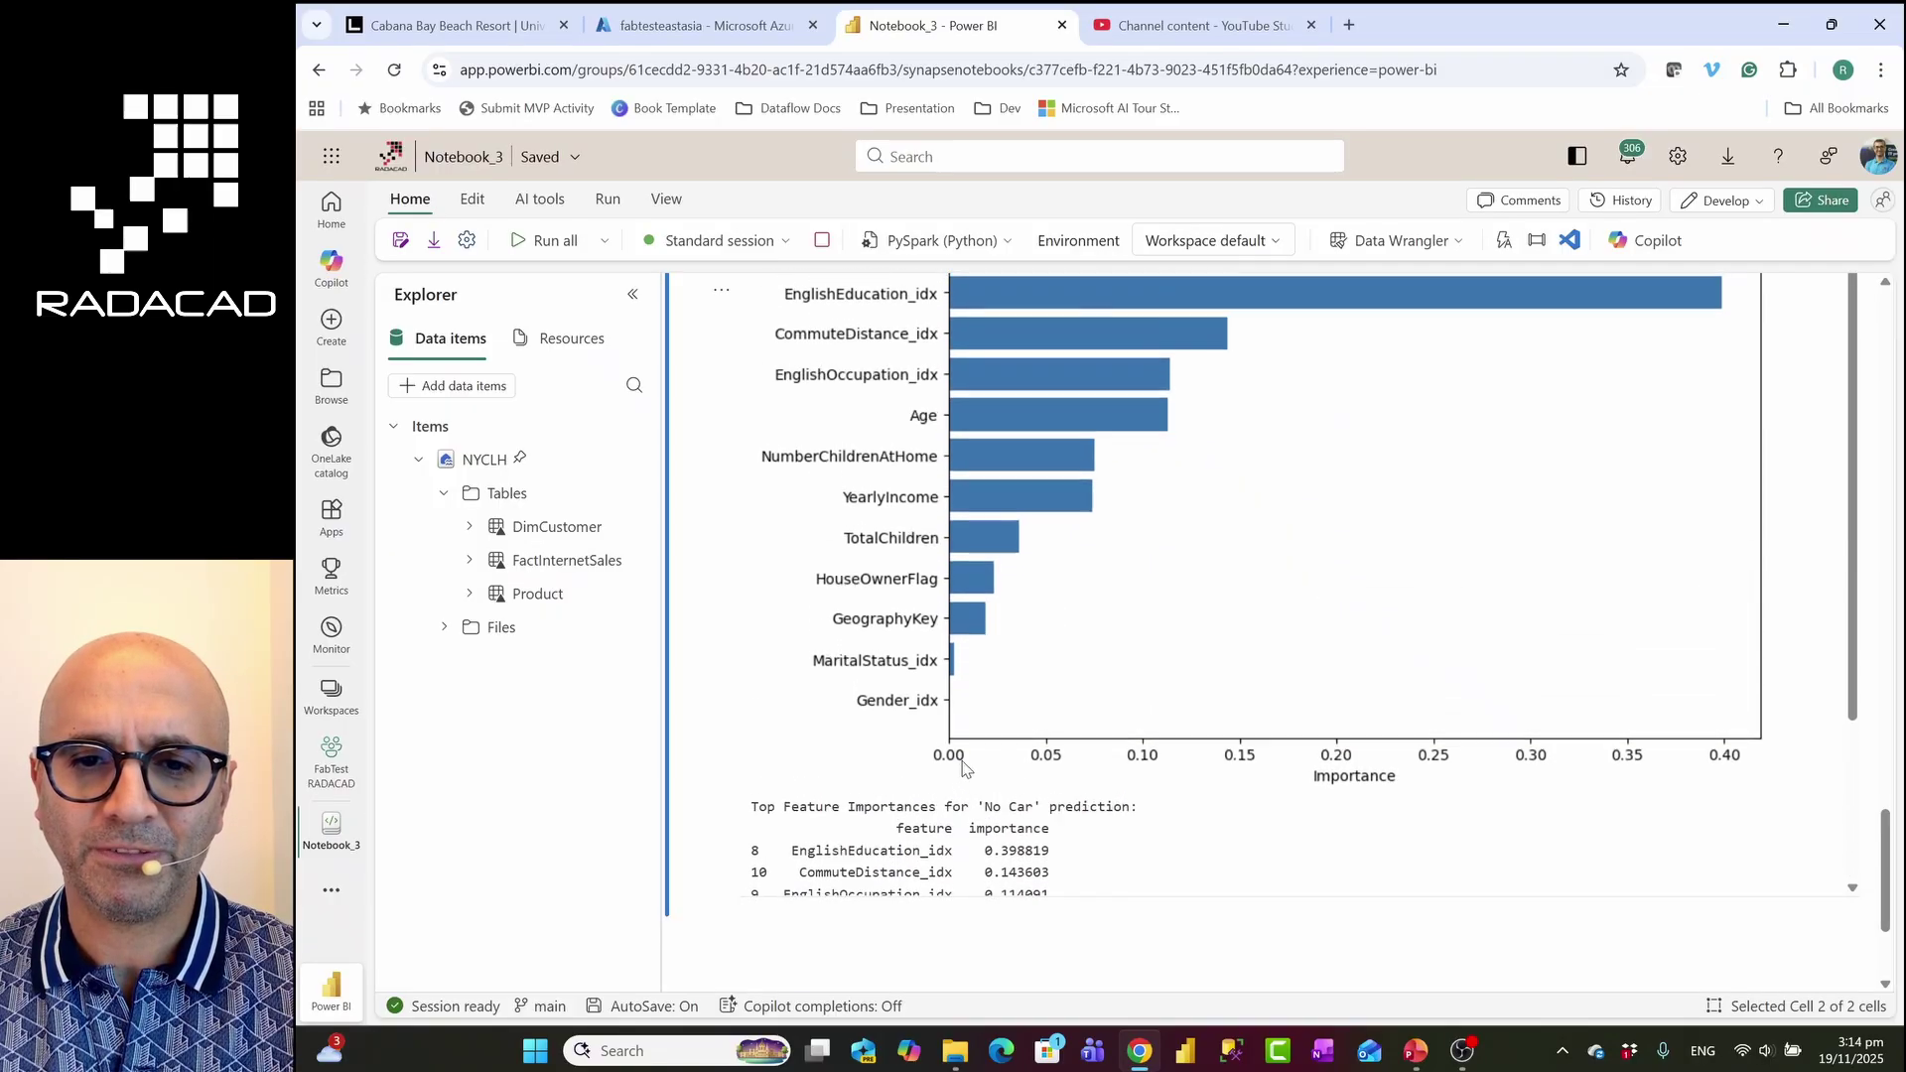
scroll(906, 664, "down", 2)
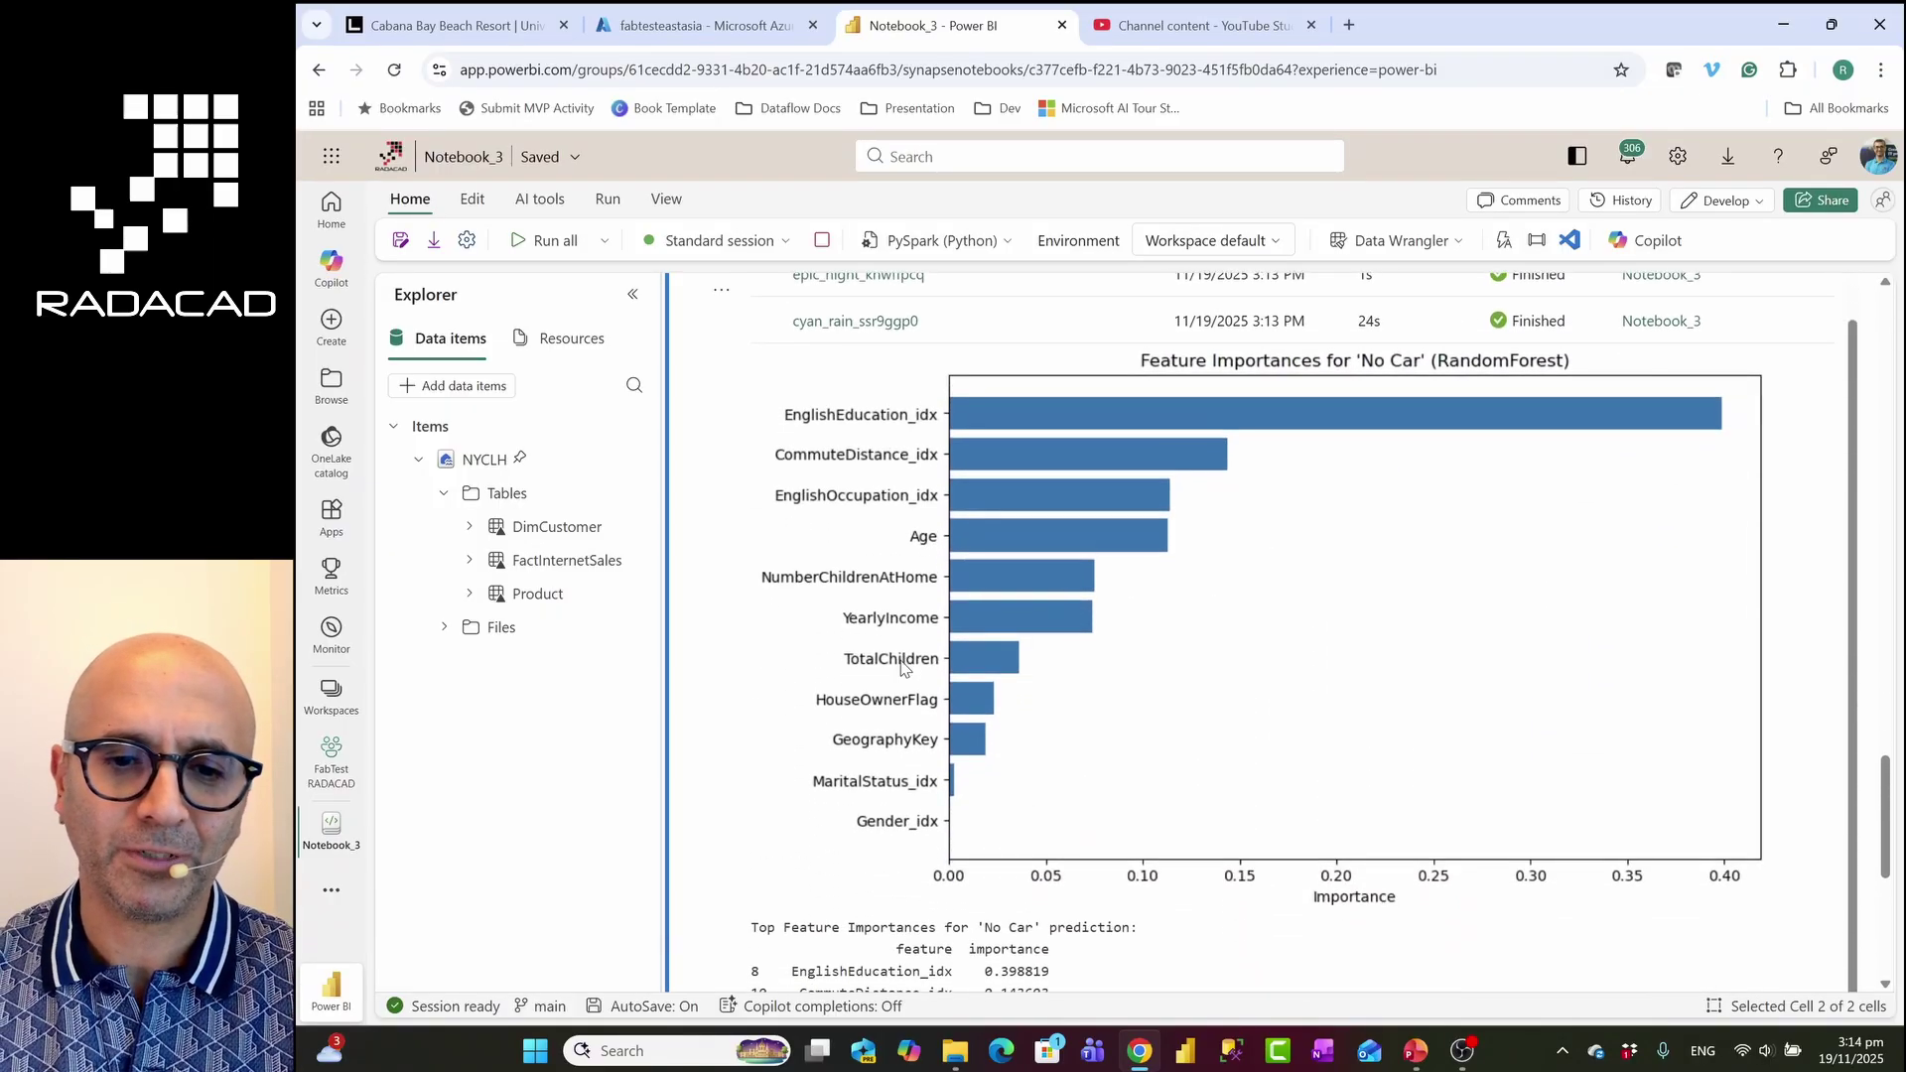
scroll(1012, 751, "down", 3)
scroll(1023, 785, "down", 2)
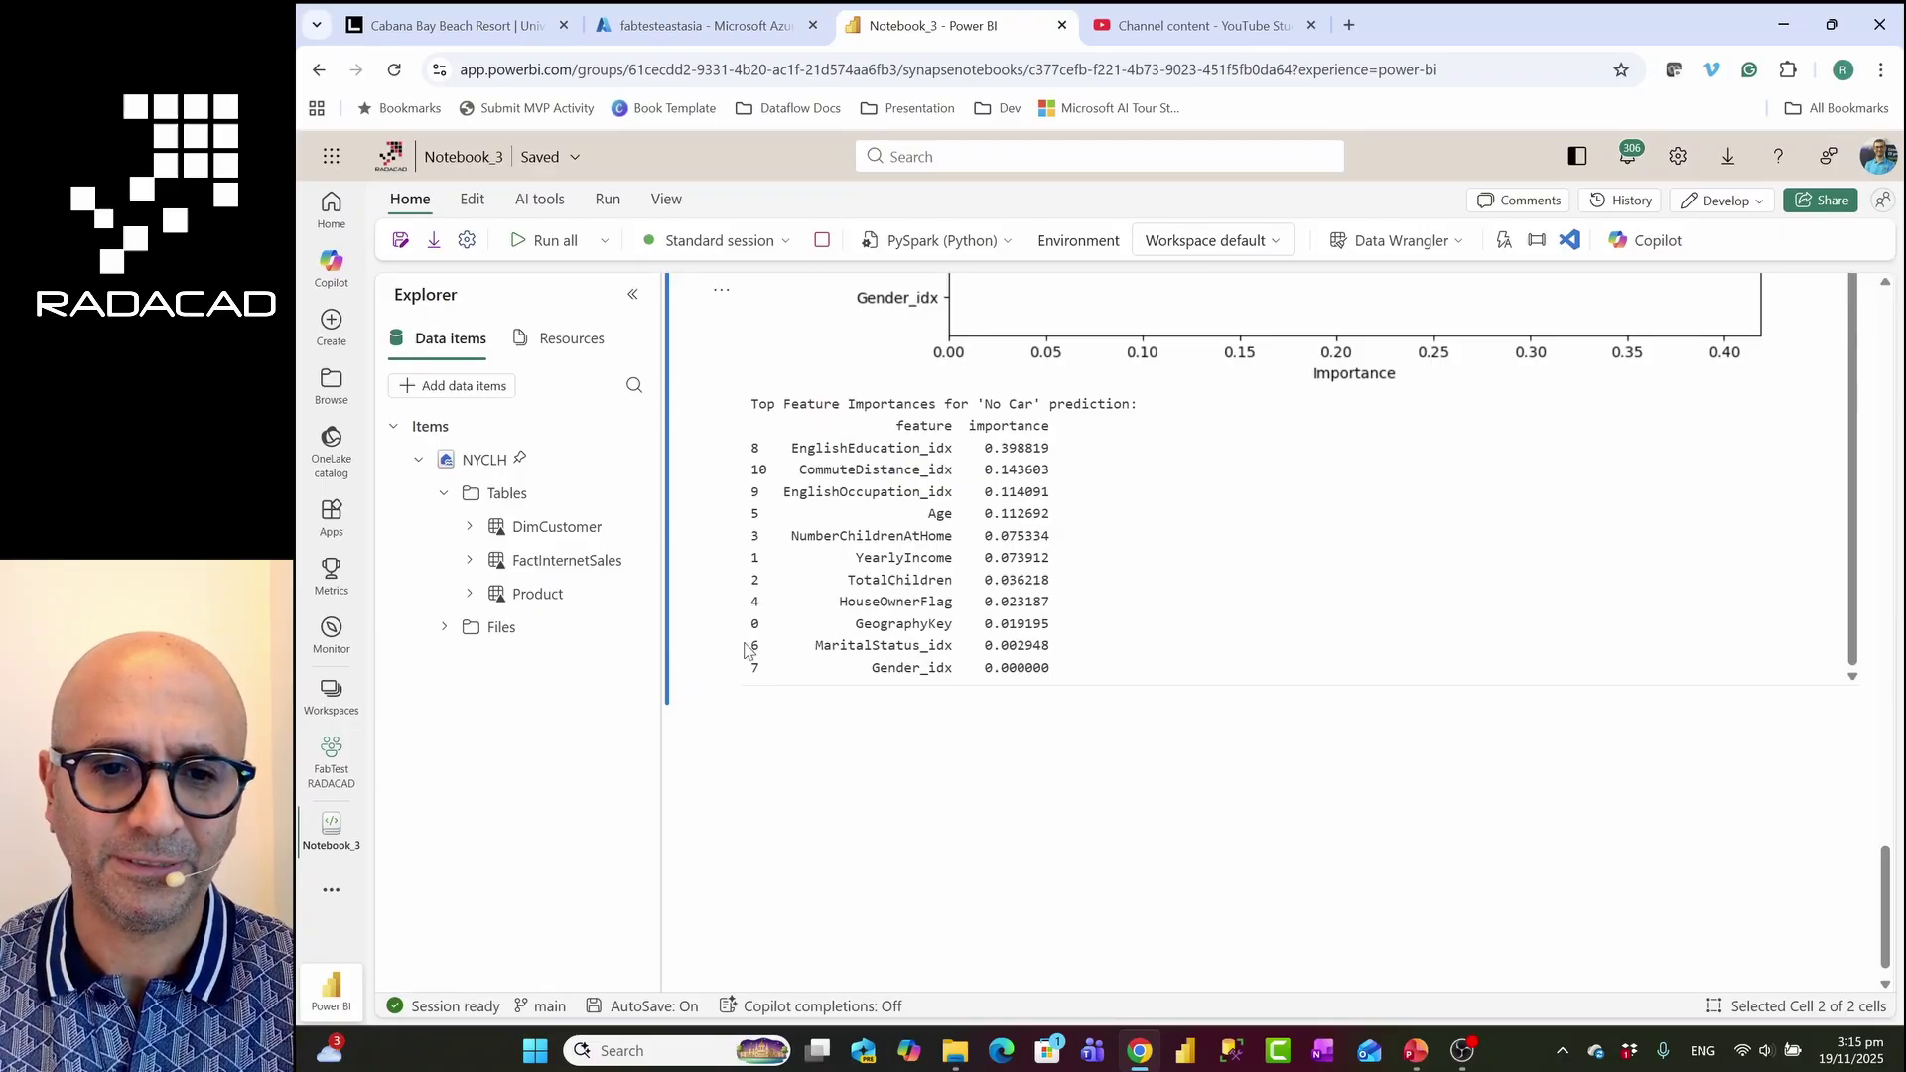
In a new cell, ask Copilot which EnglishEducation, commuteDistance and EnglishOccupation values mean fewer cars
left_click(792, 720)
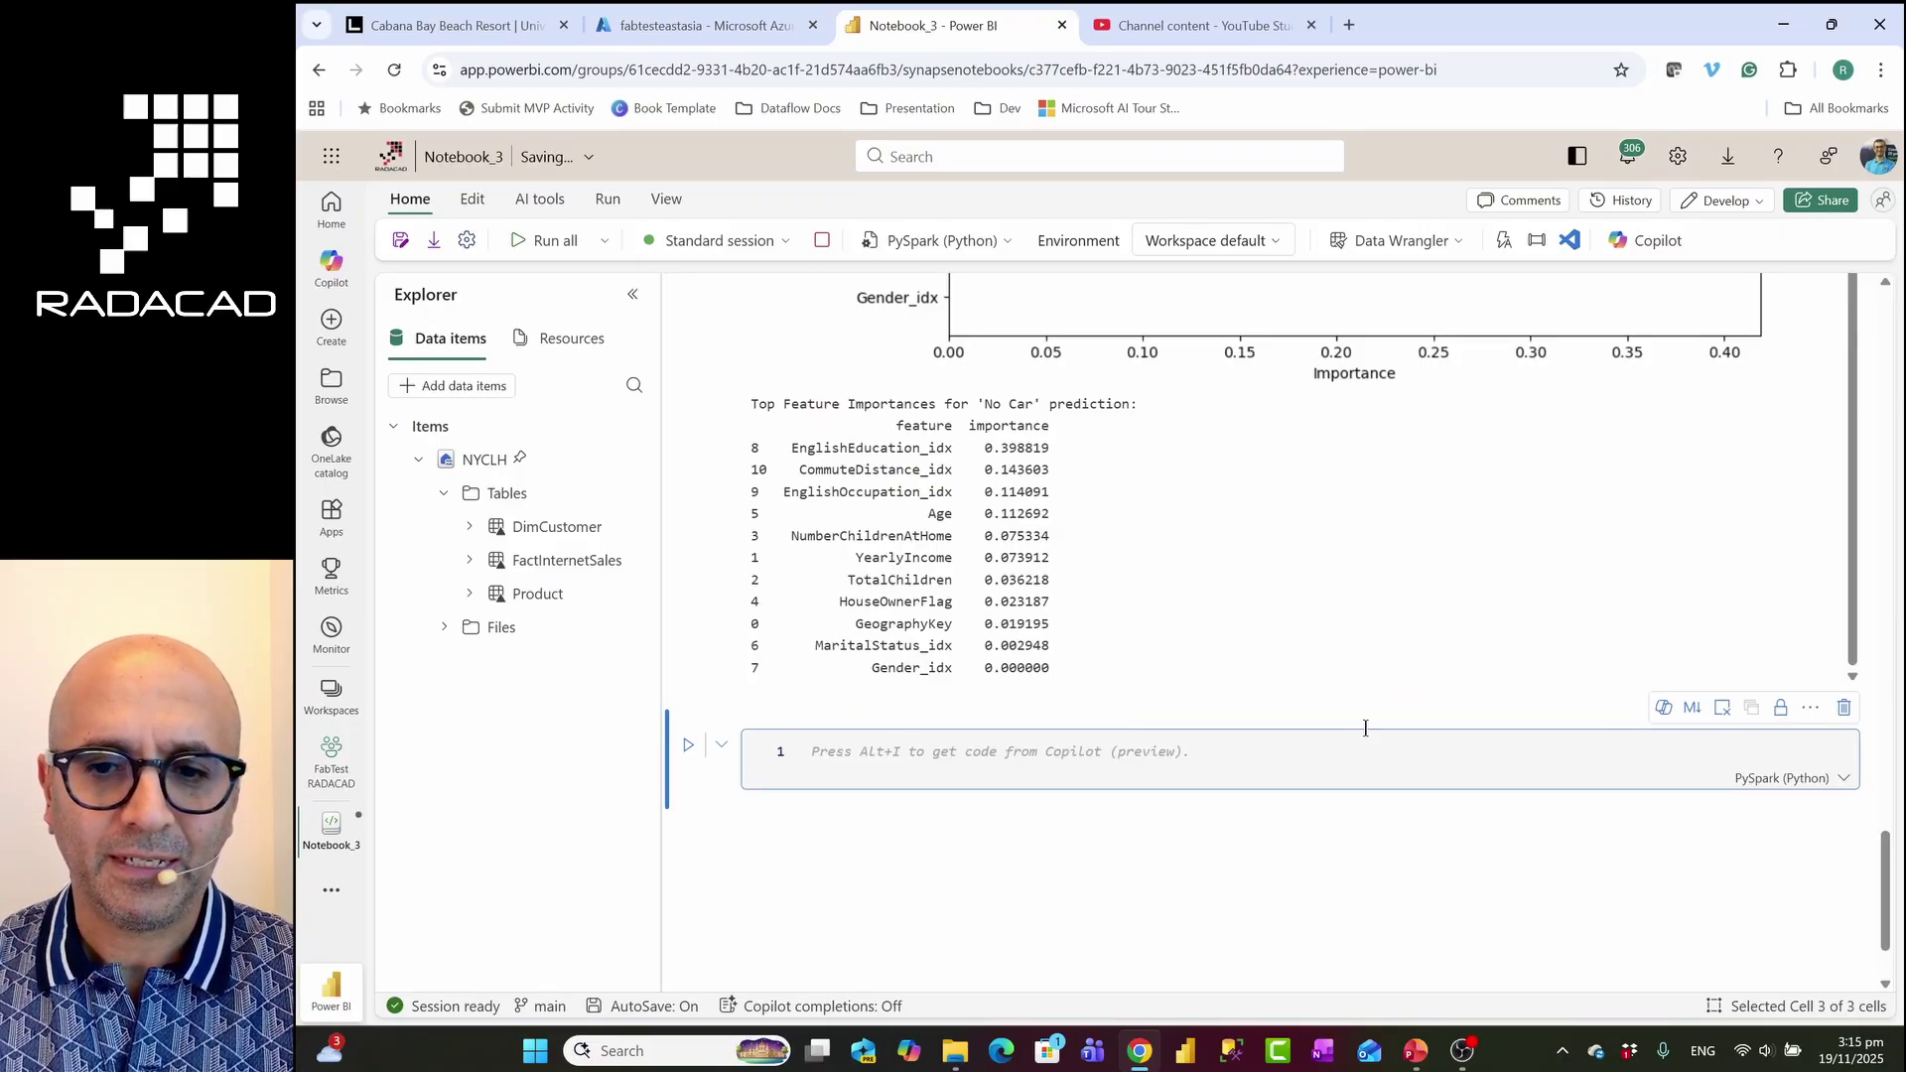
left_click(1658, 715)
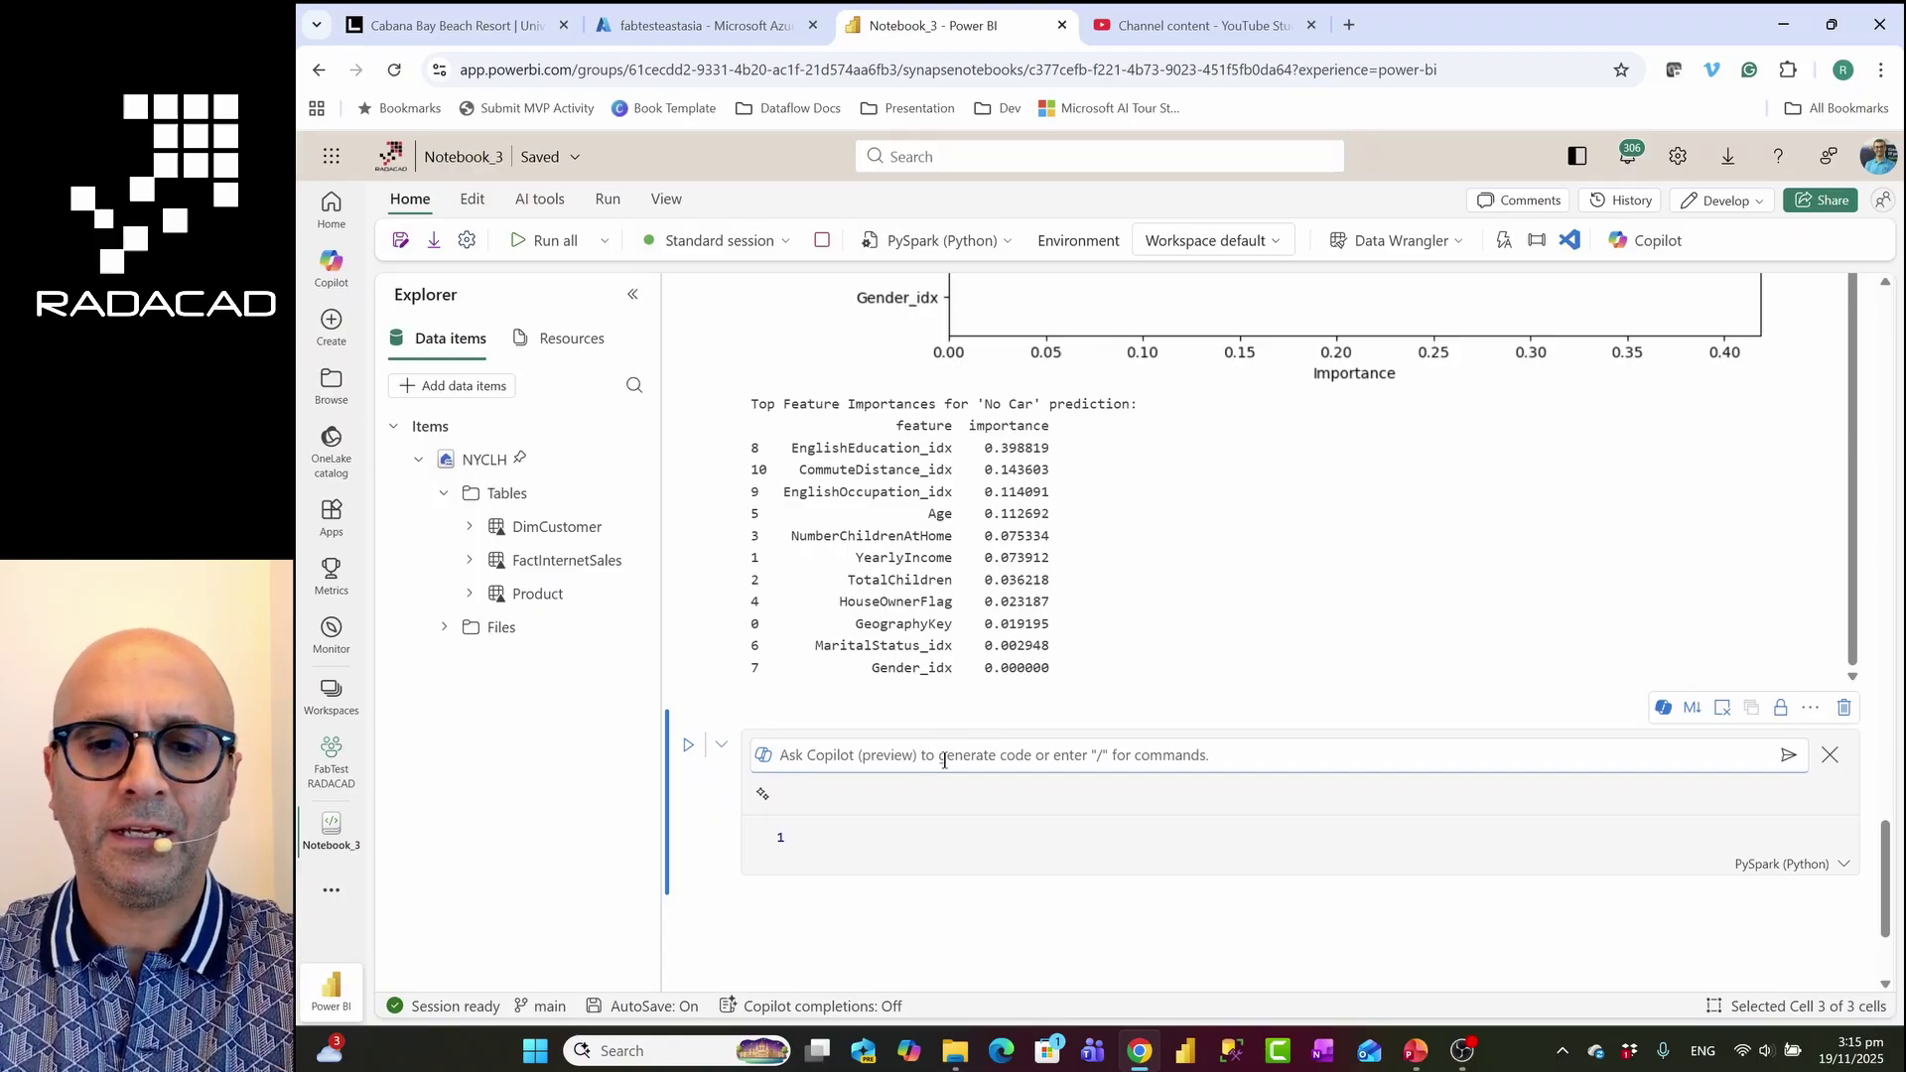
type("what Eng")
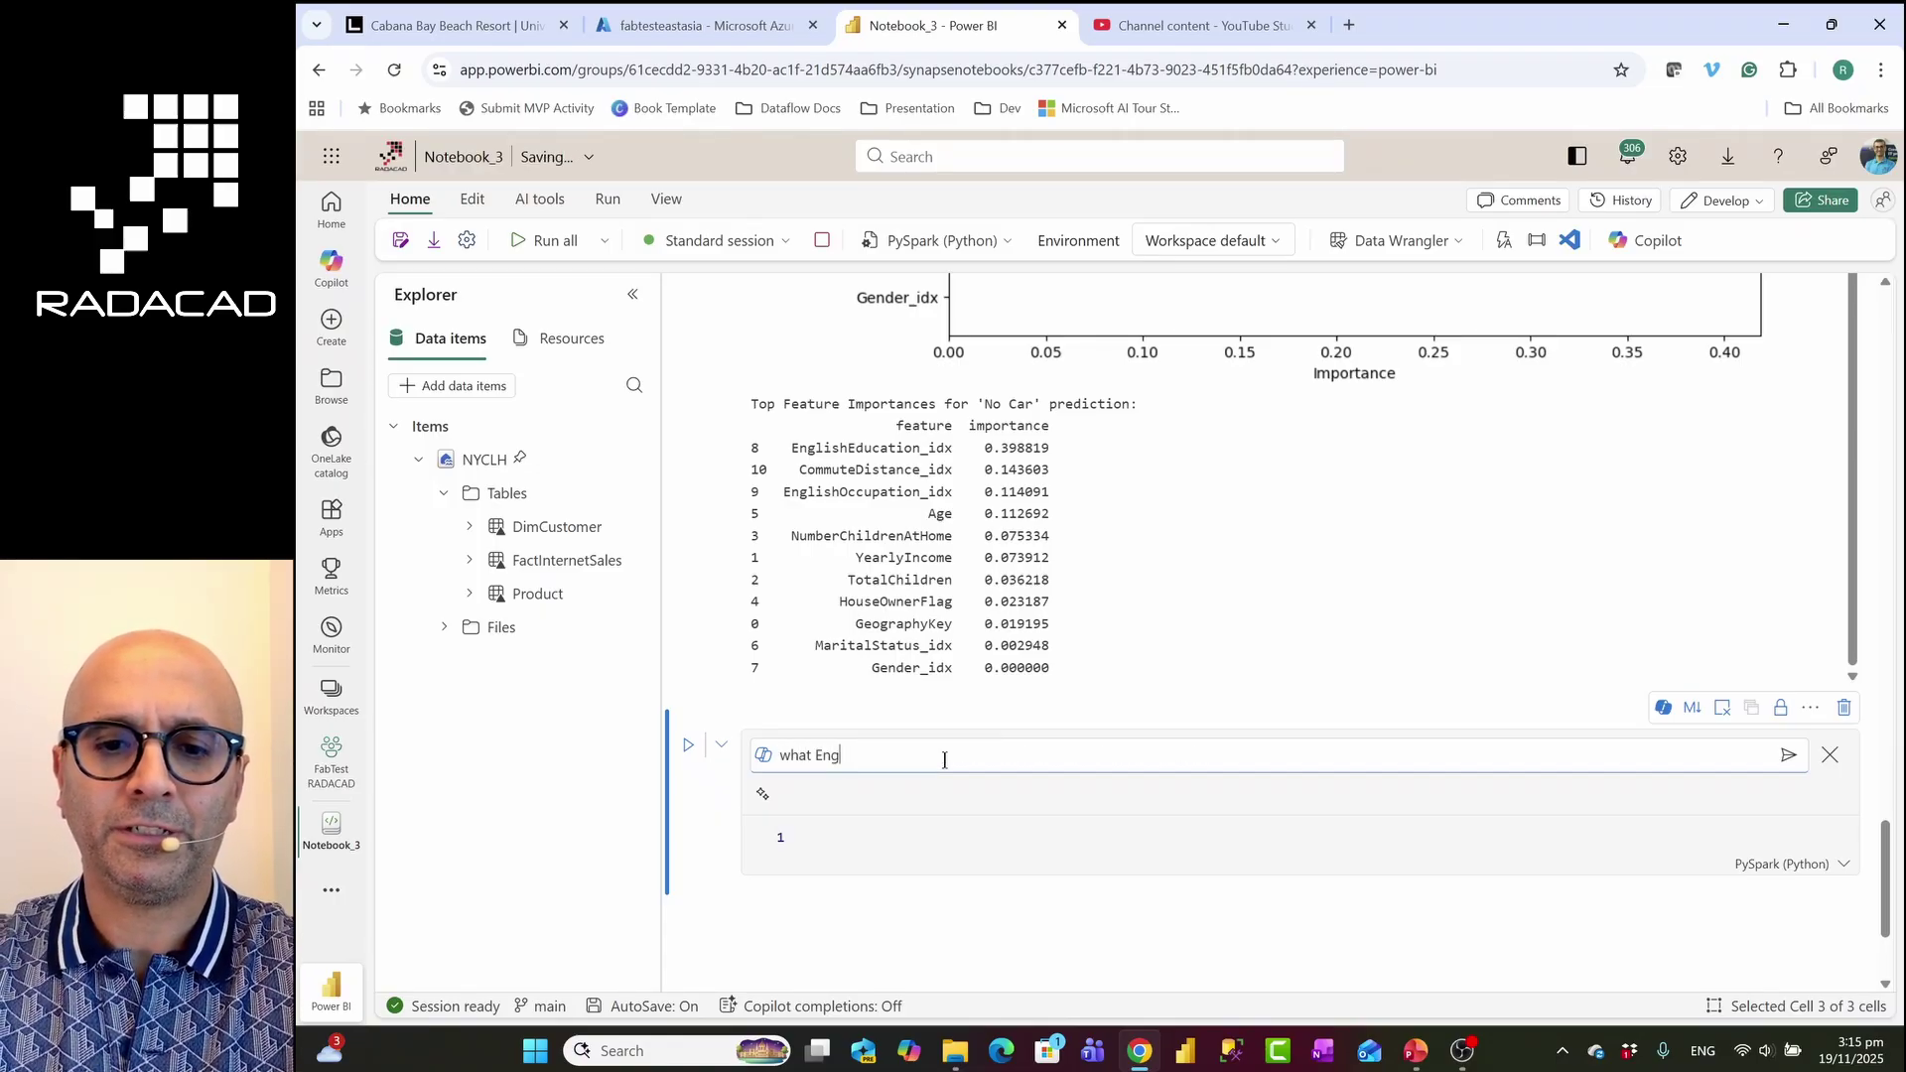
type("lishEducation ")
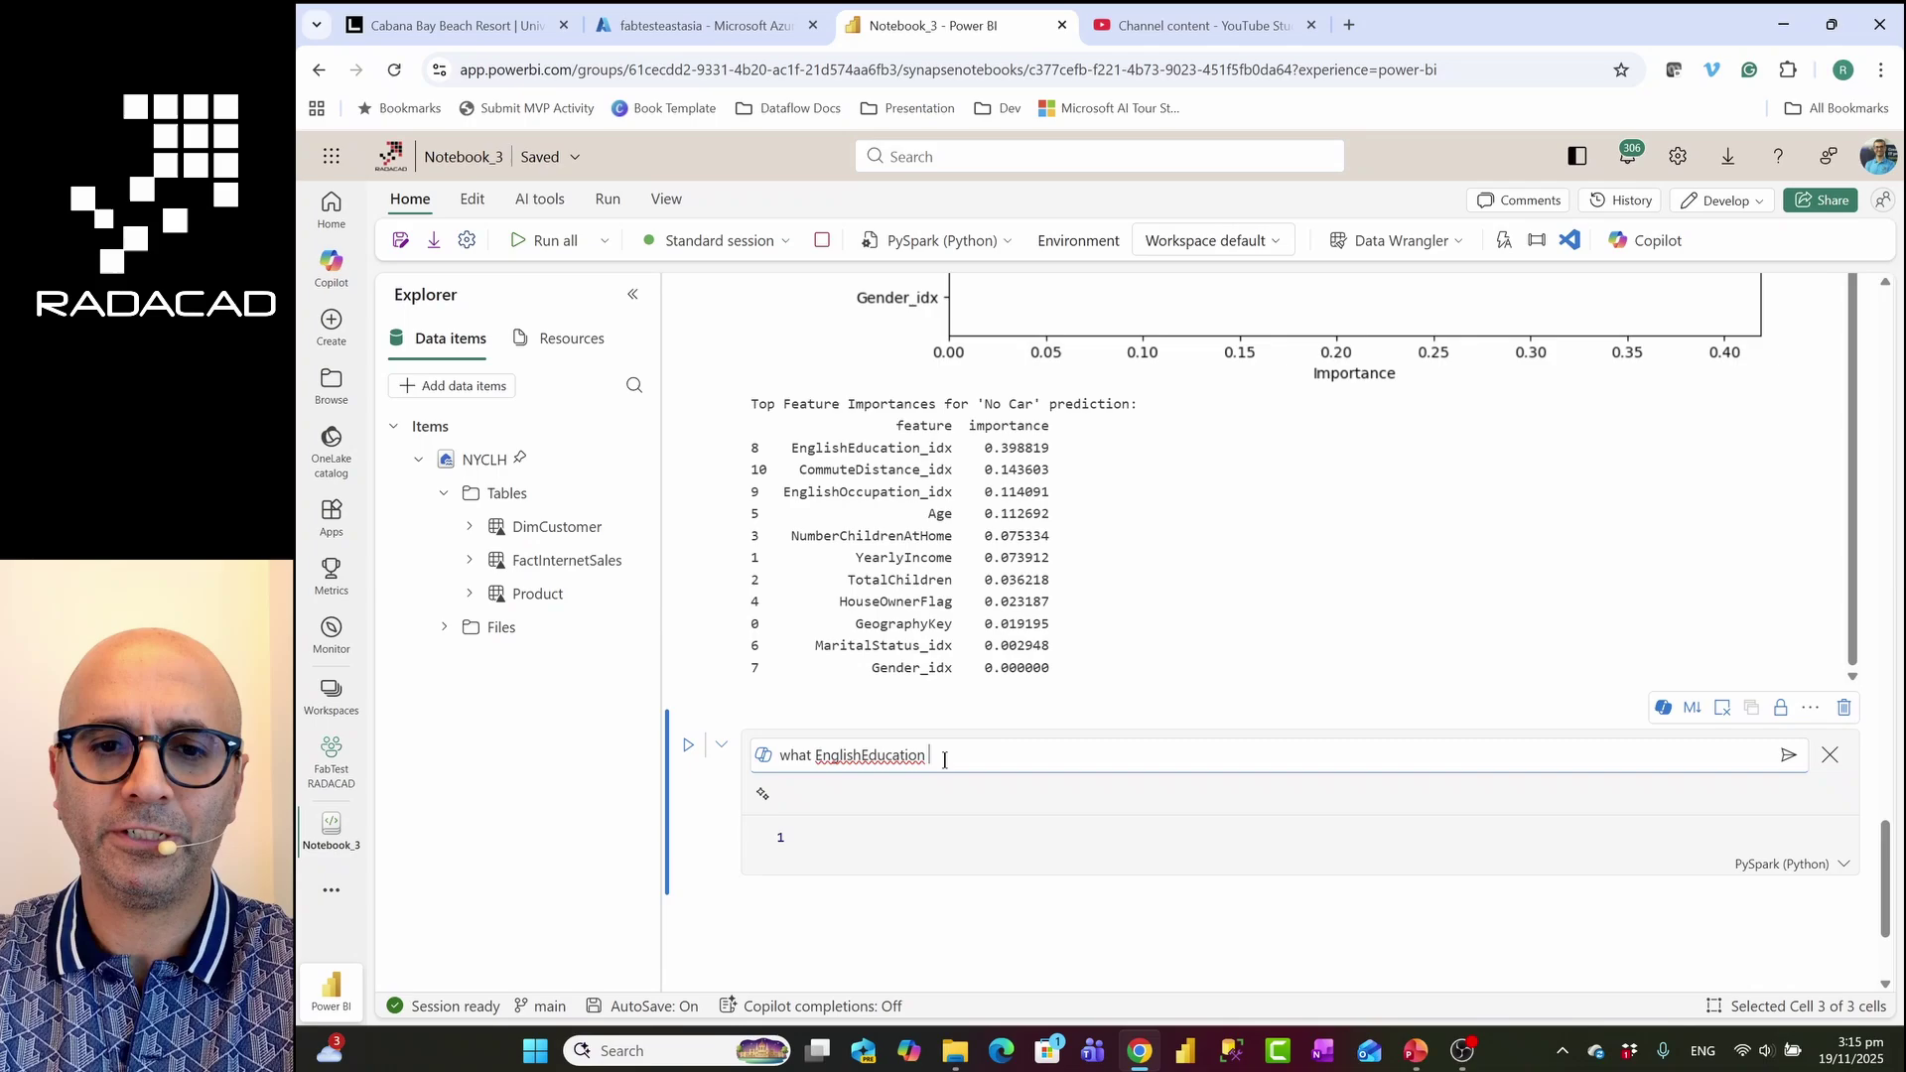
type("values a")
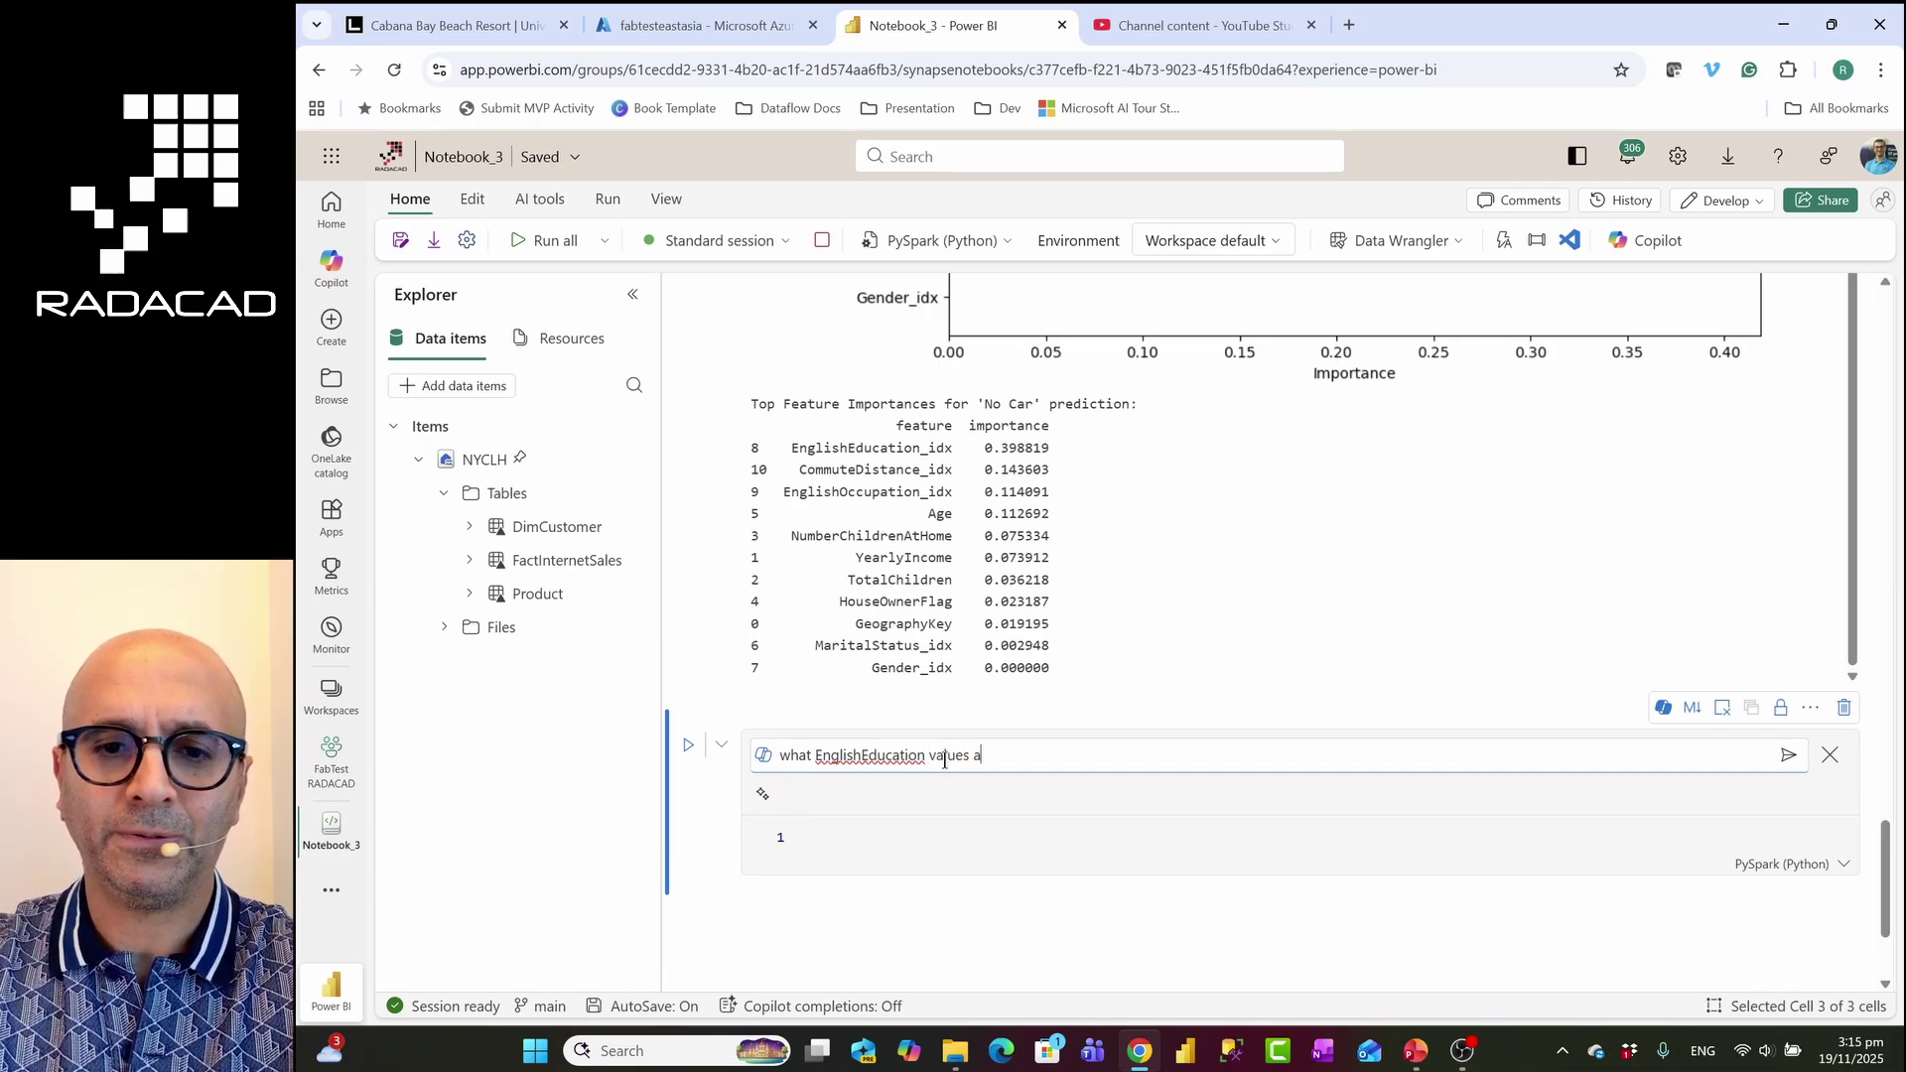
type("nd commuteDistan")
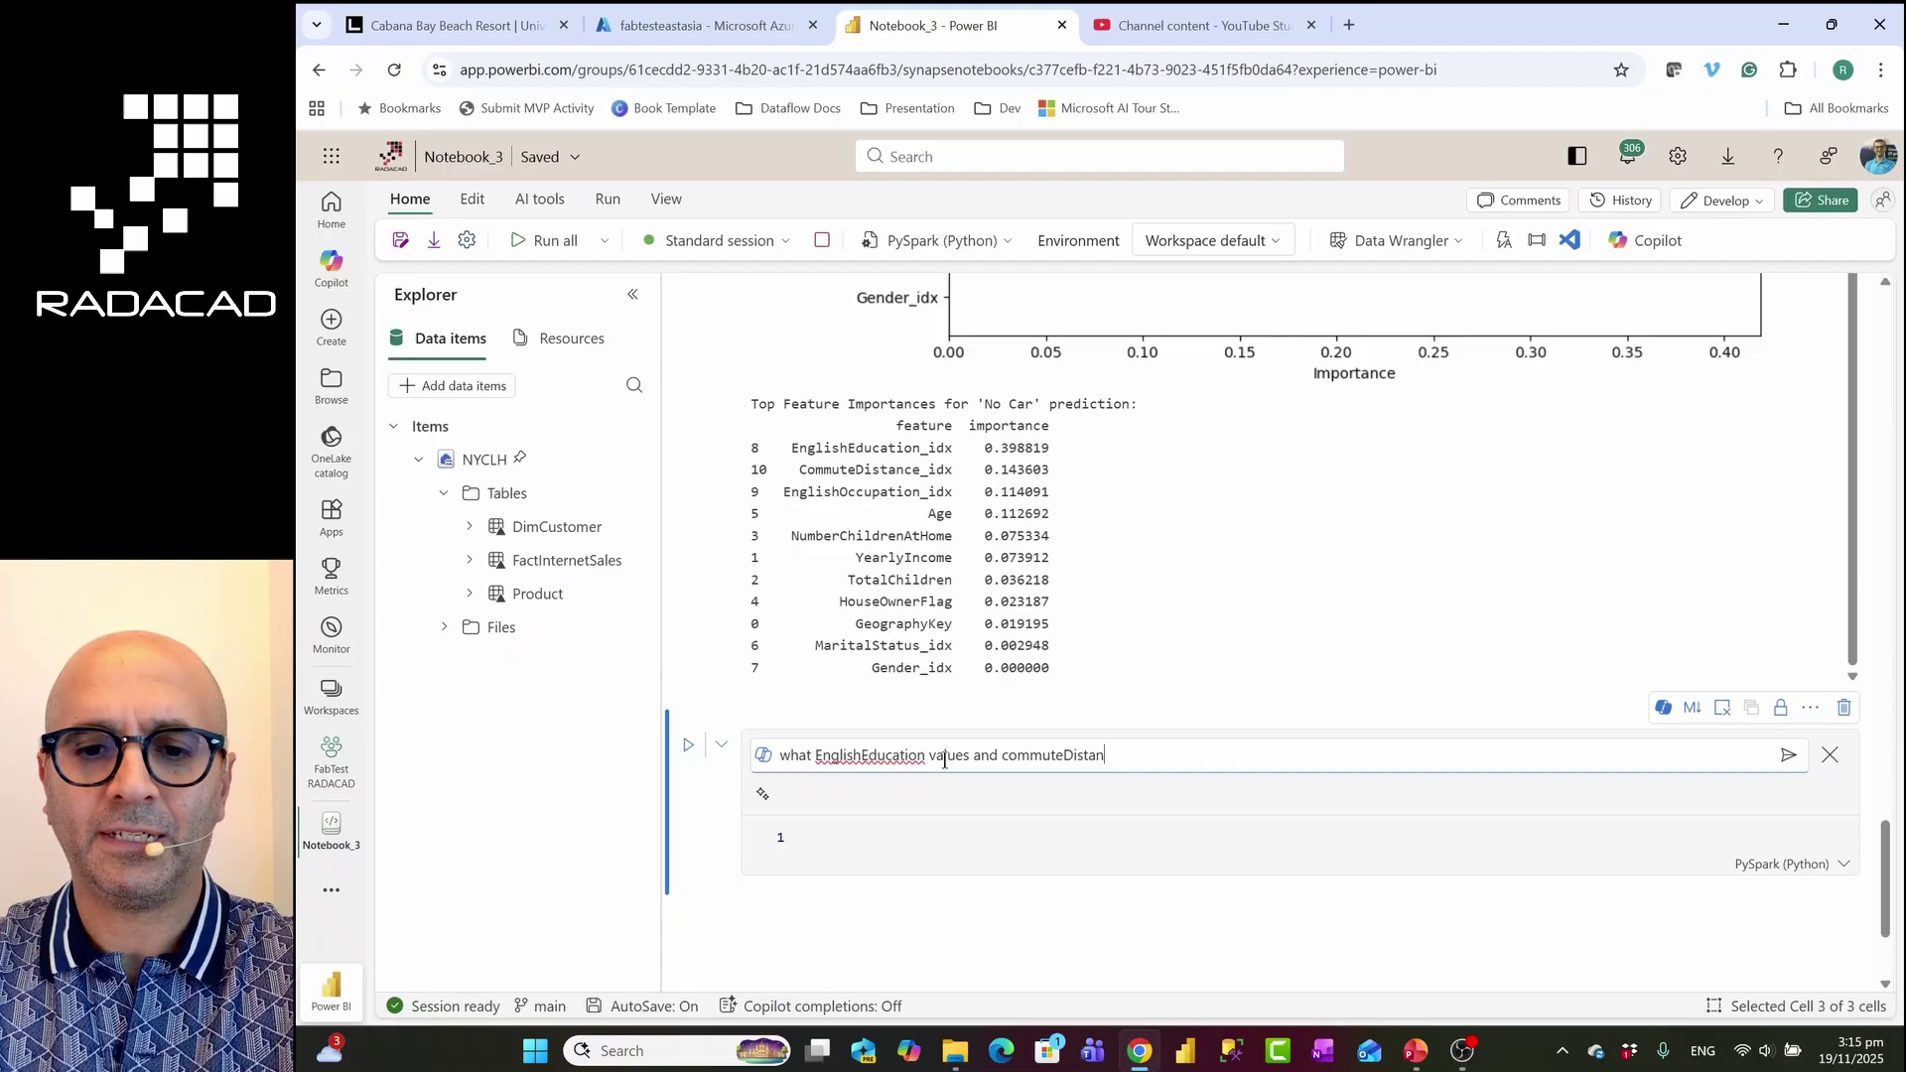
type("ce ")
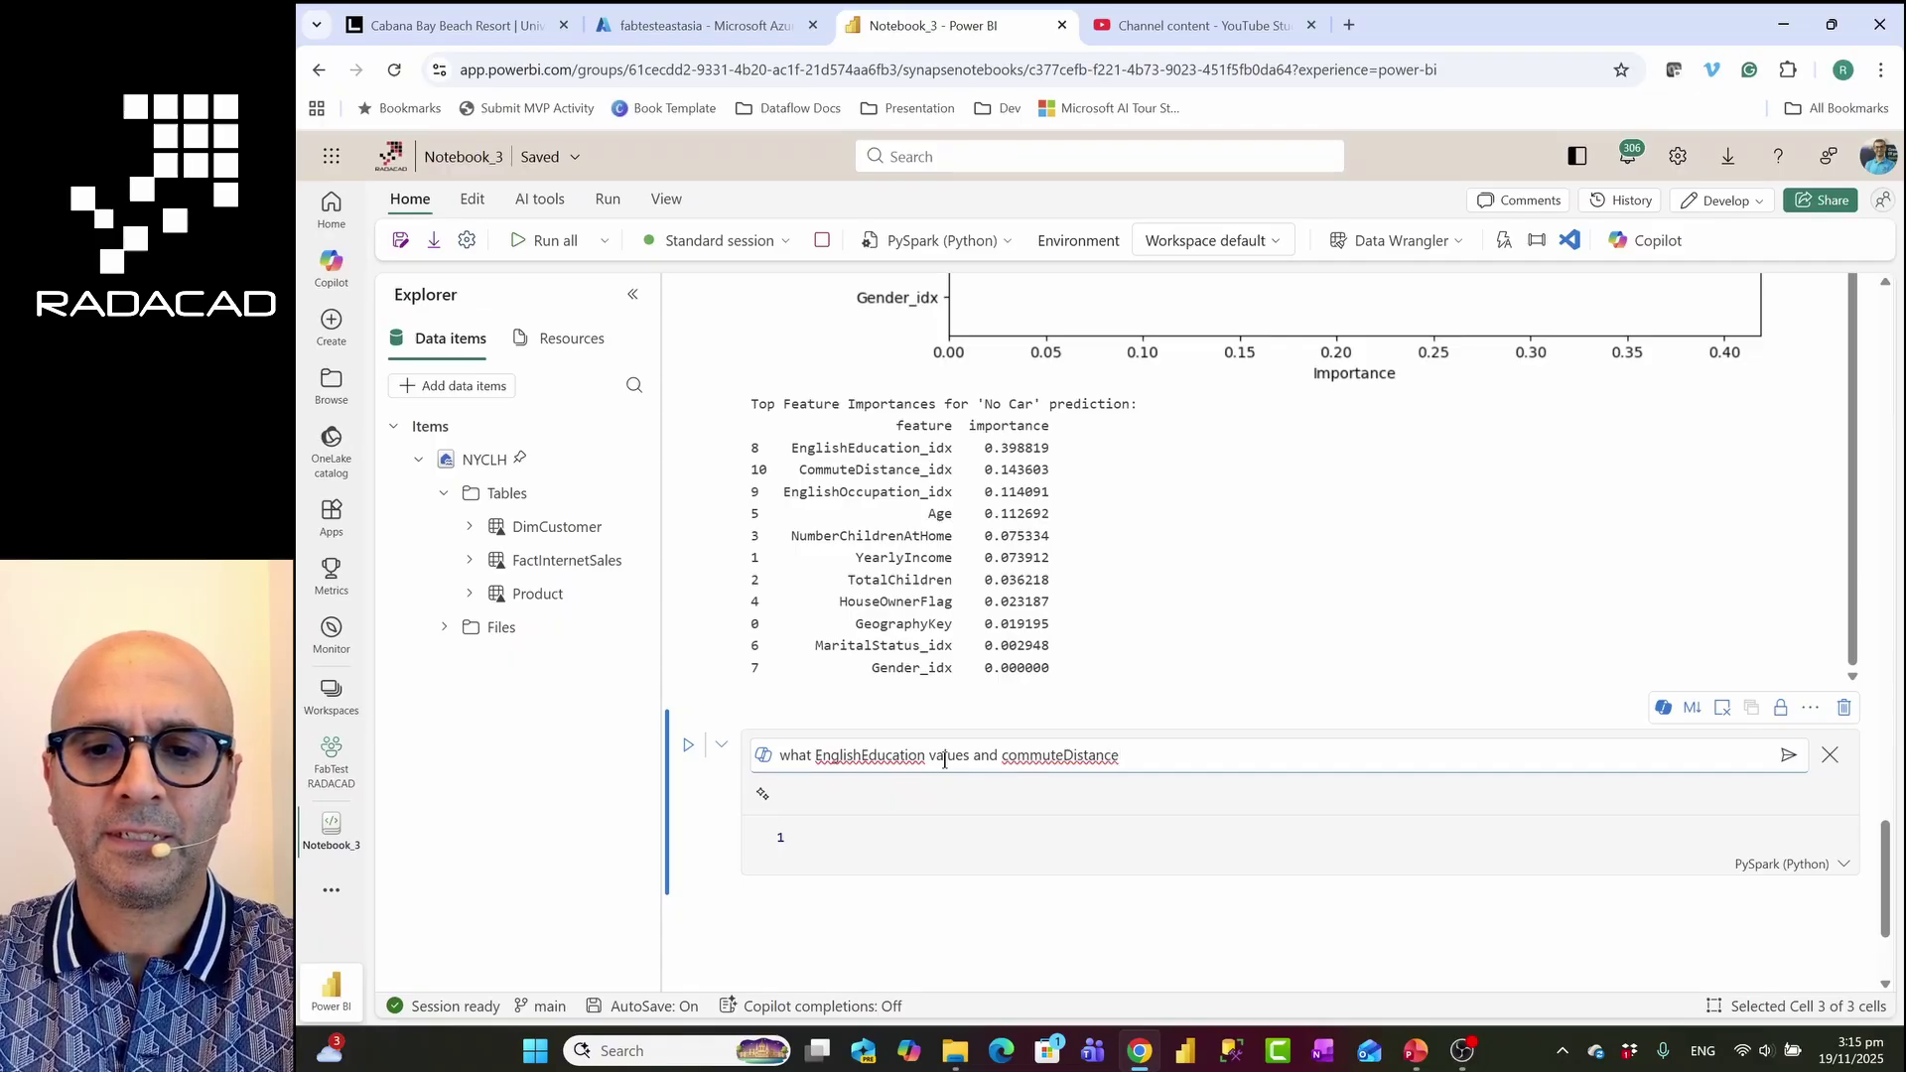
type("age")
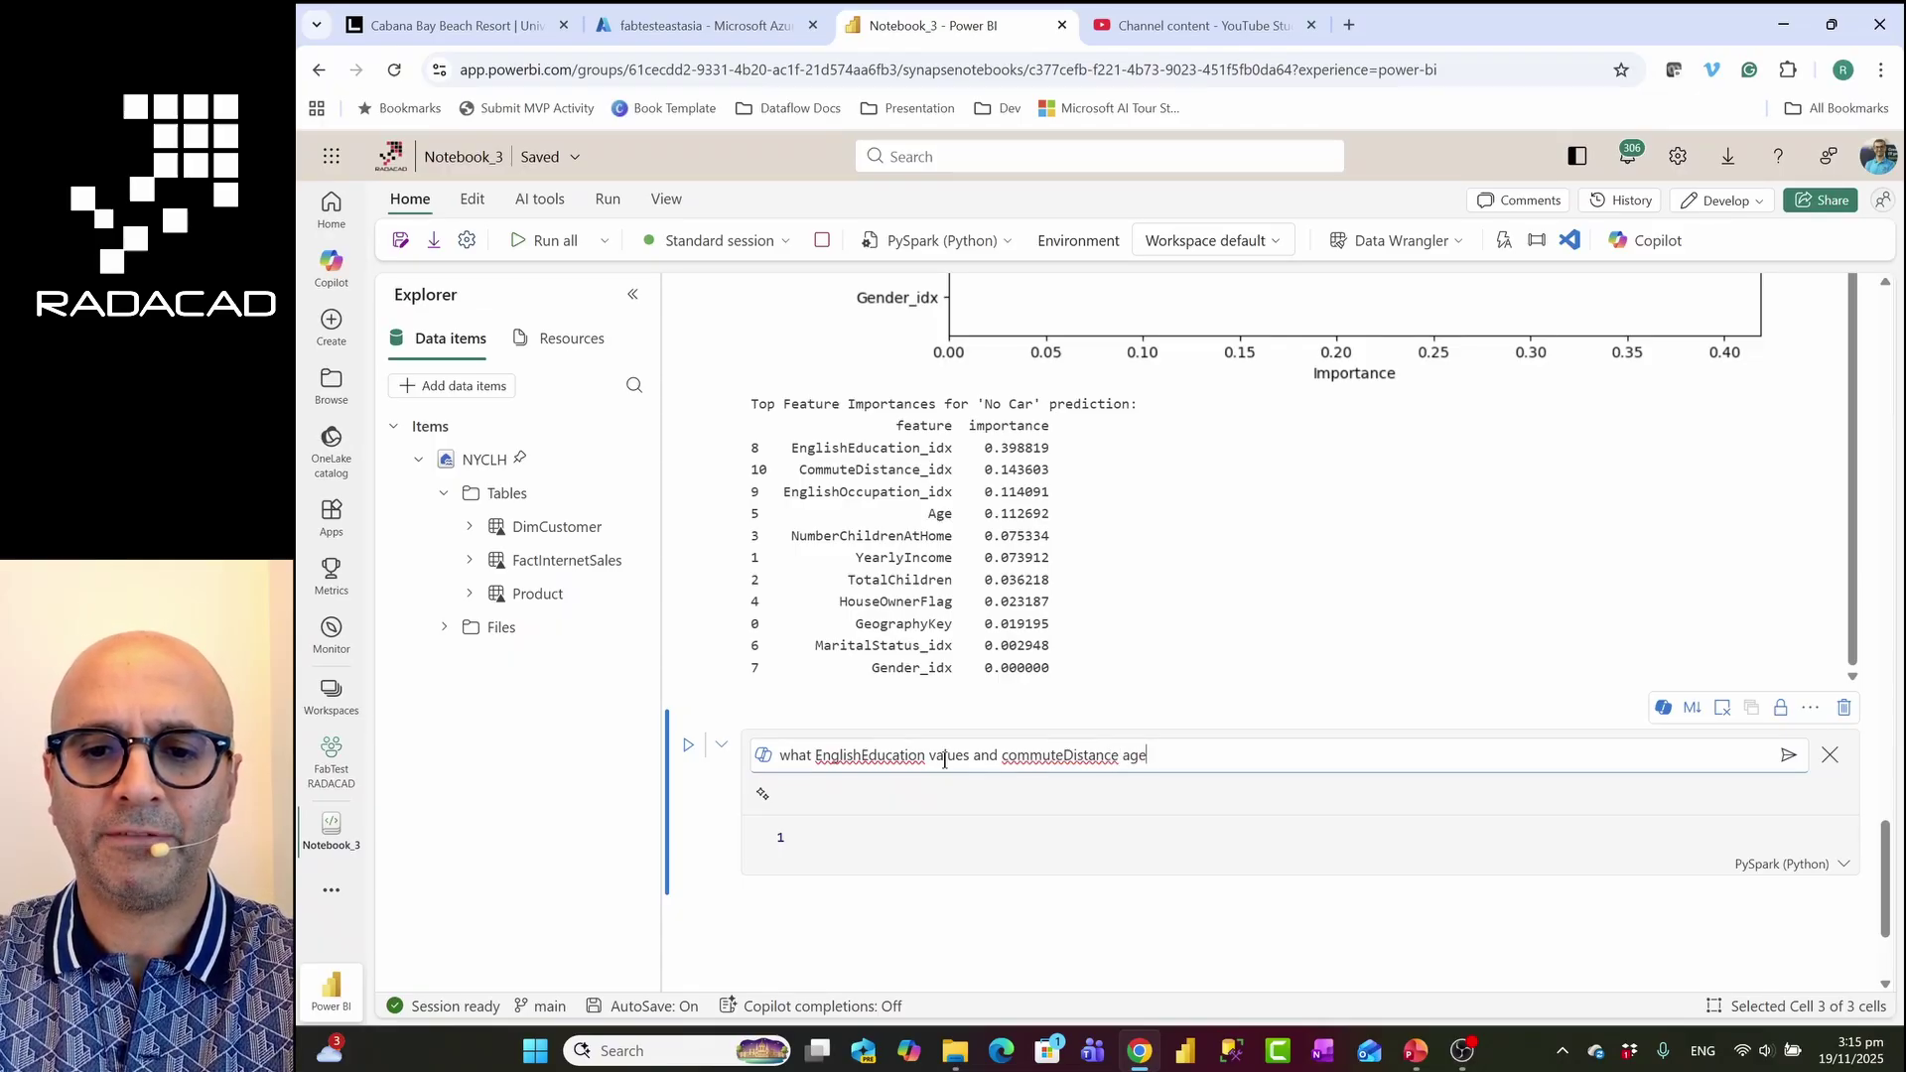
key("BackSpace")
key("BackSpace")
type("verage a")
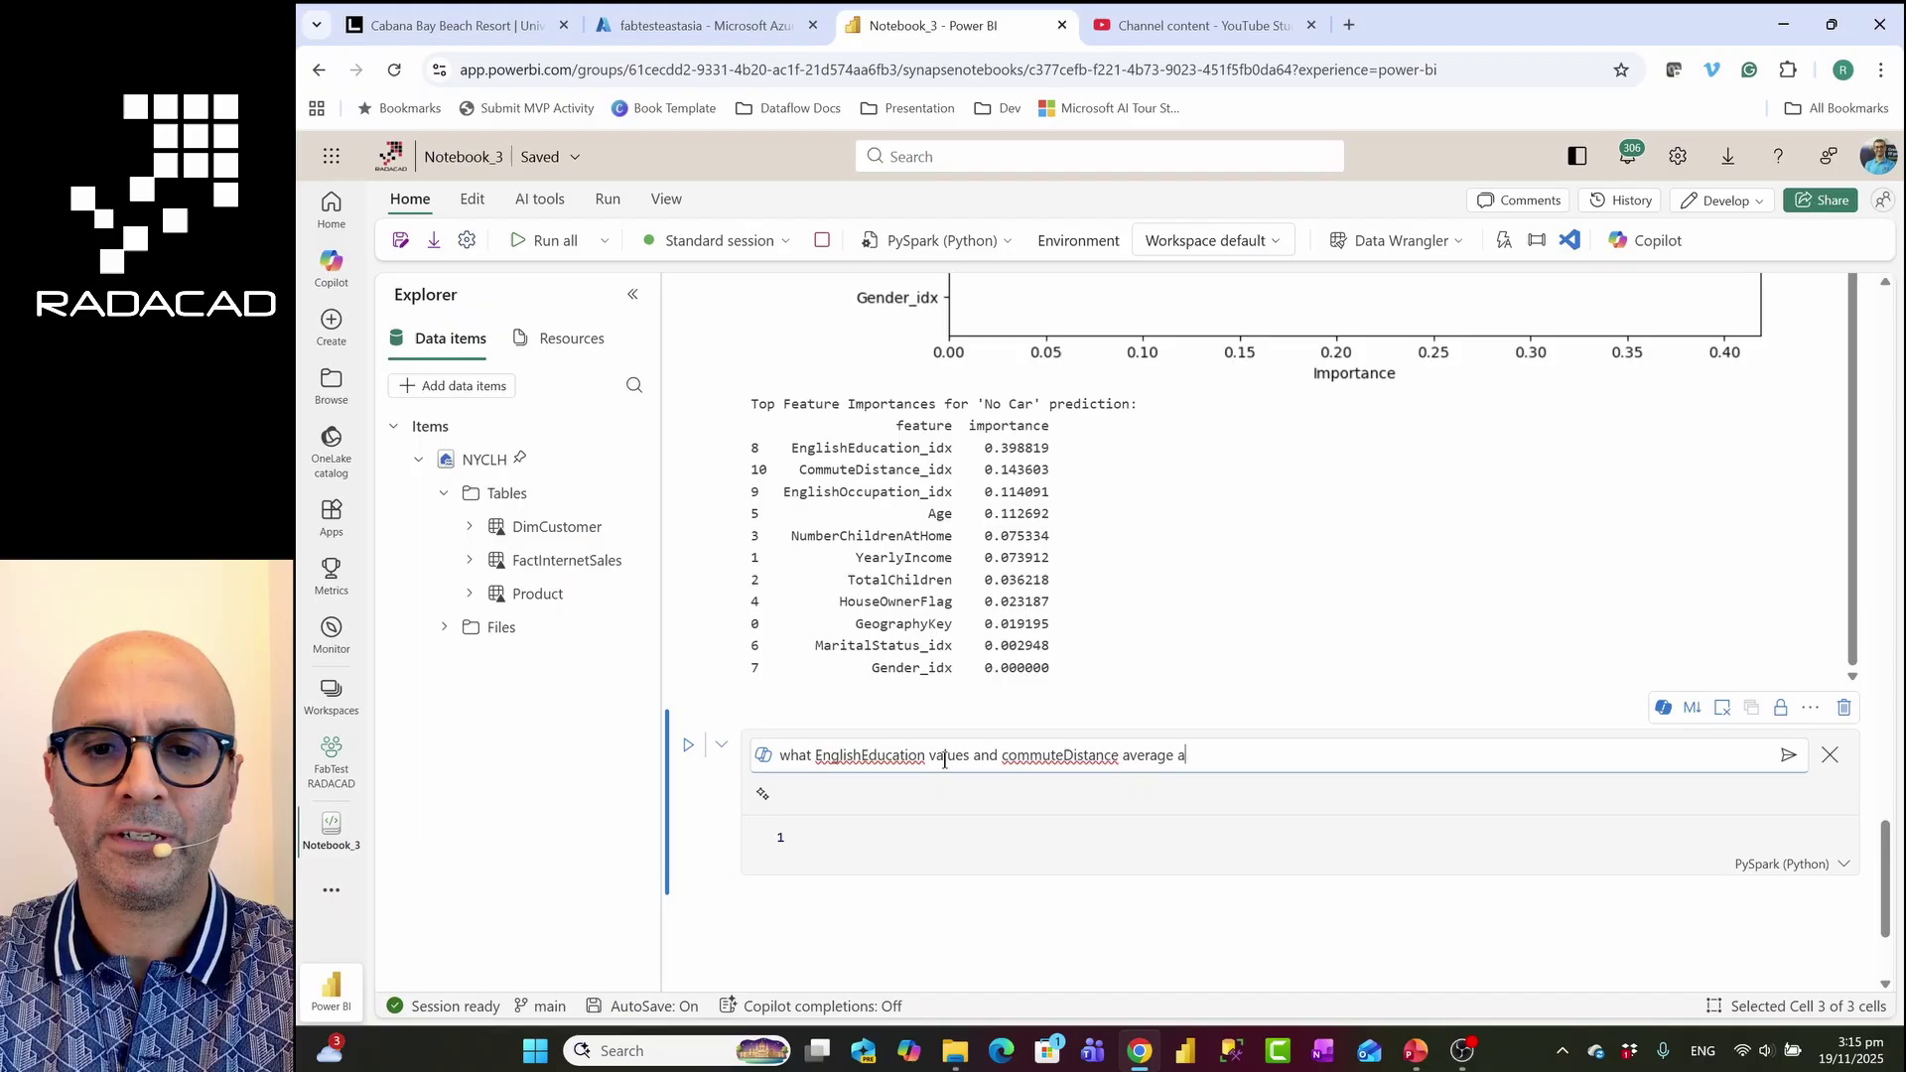
type("nd English")
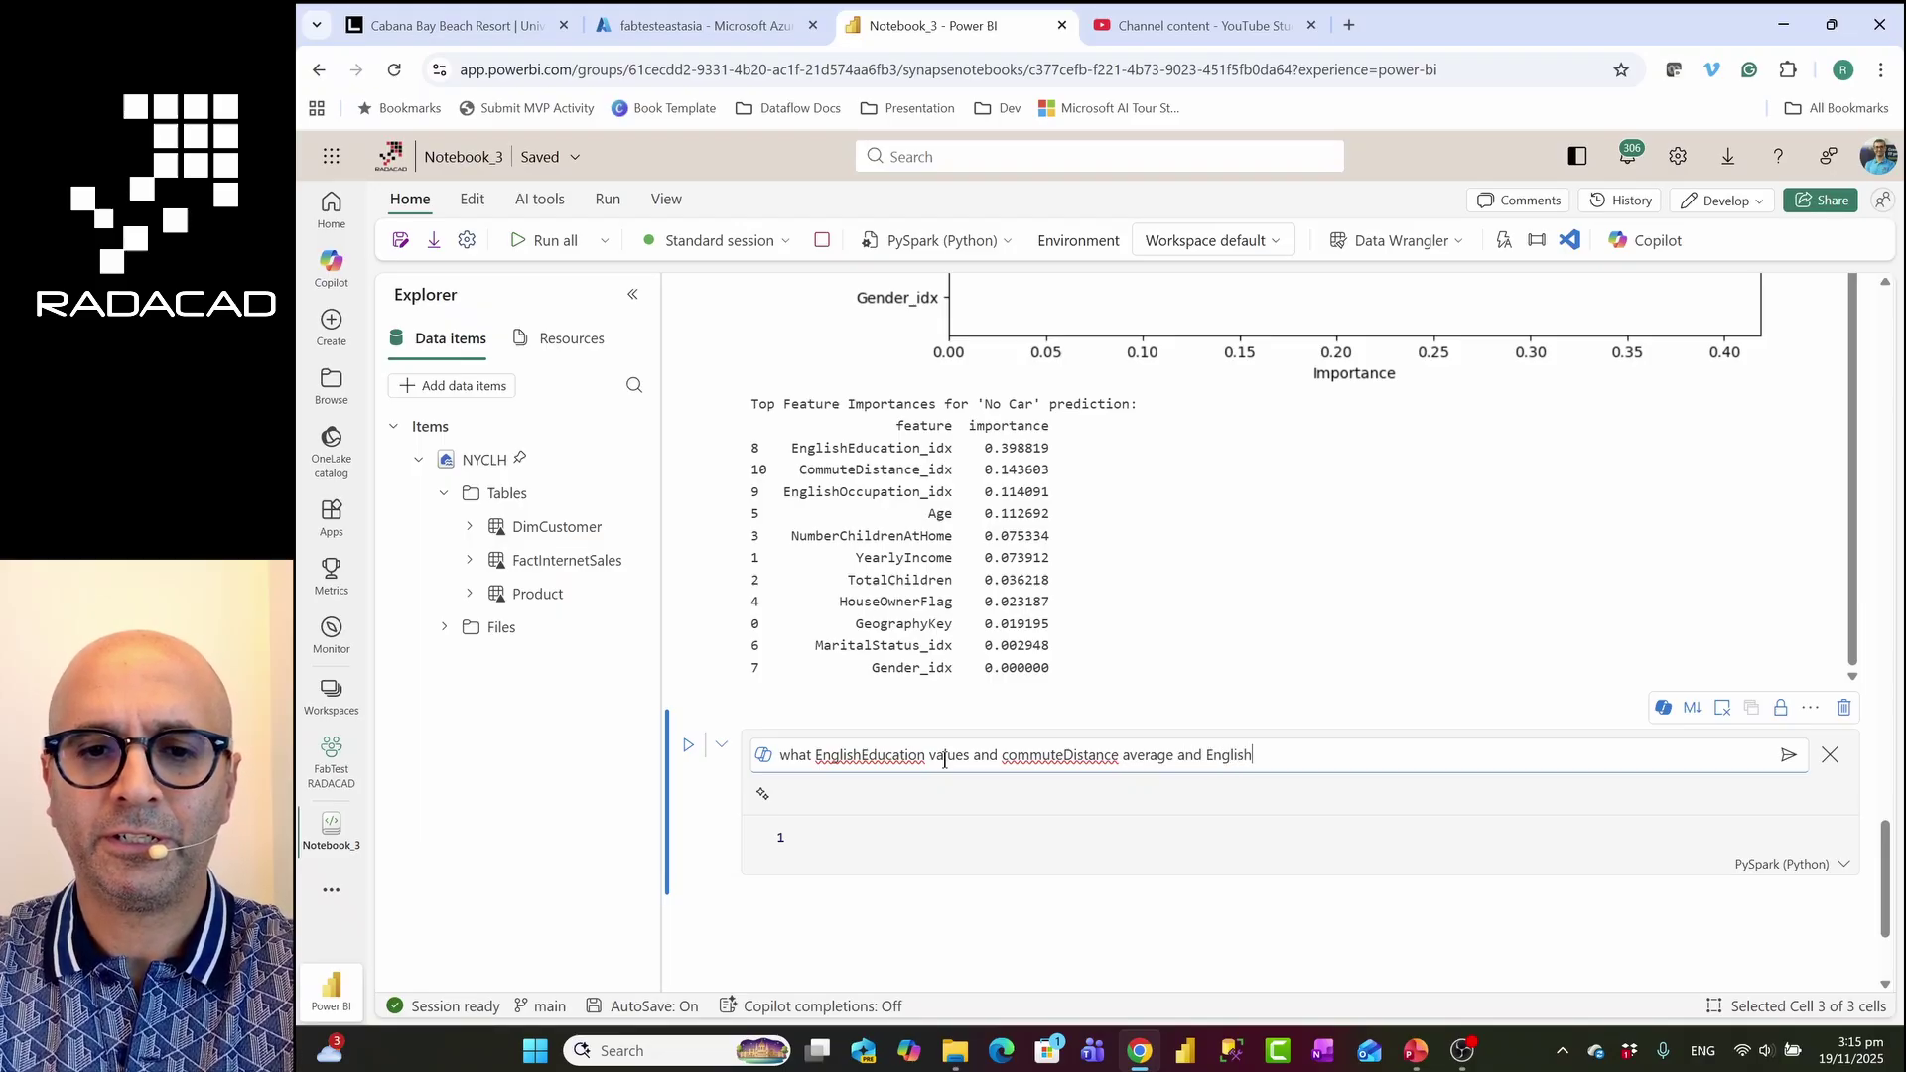
type("Occupation value resu")
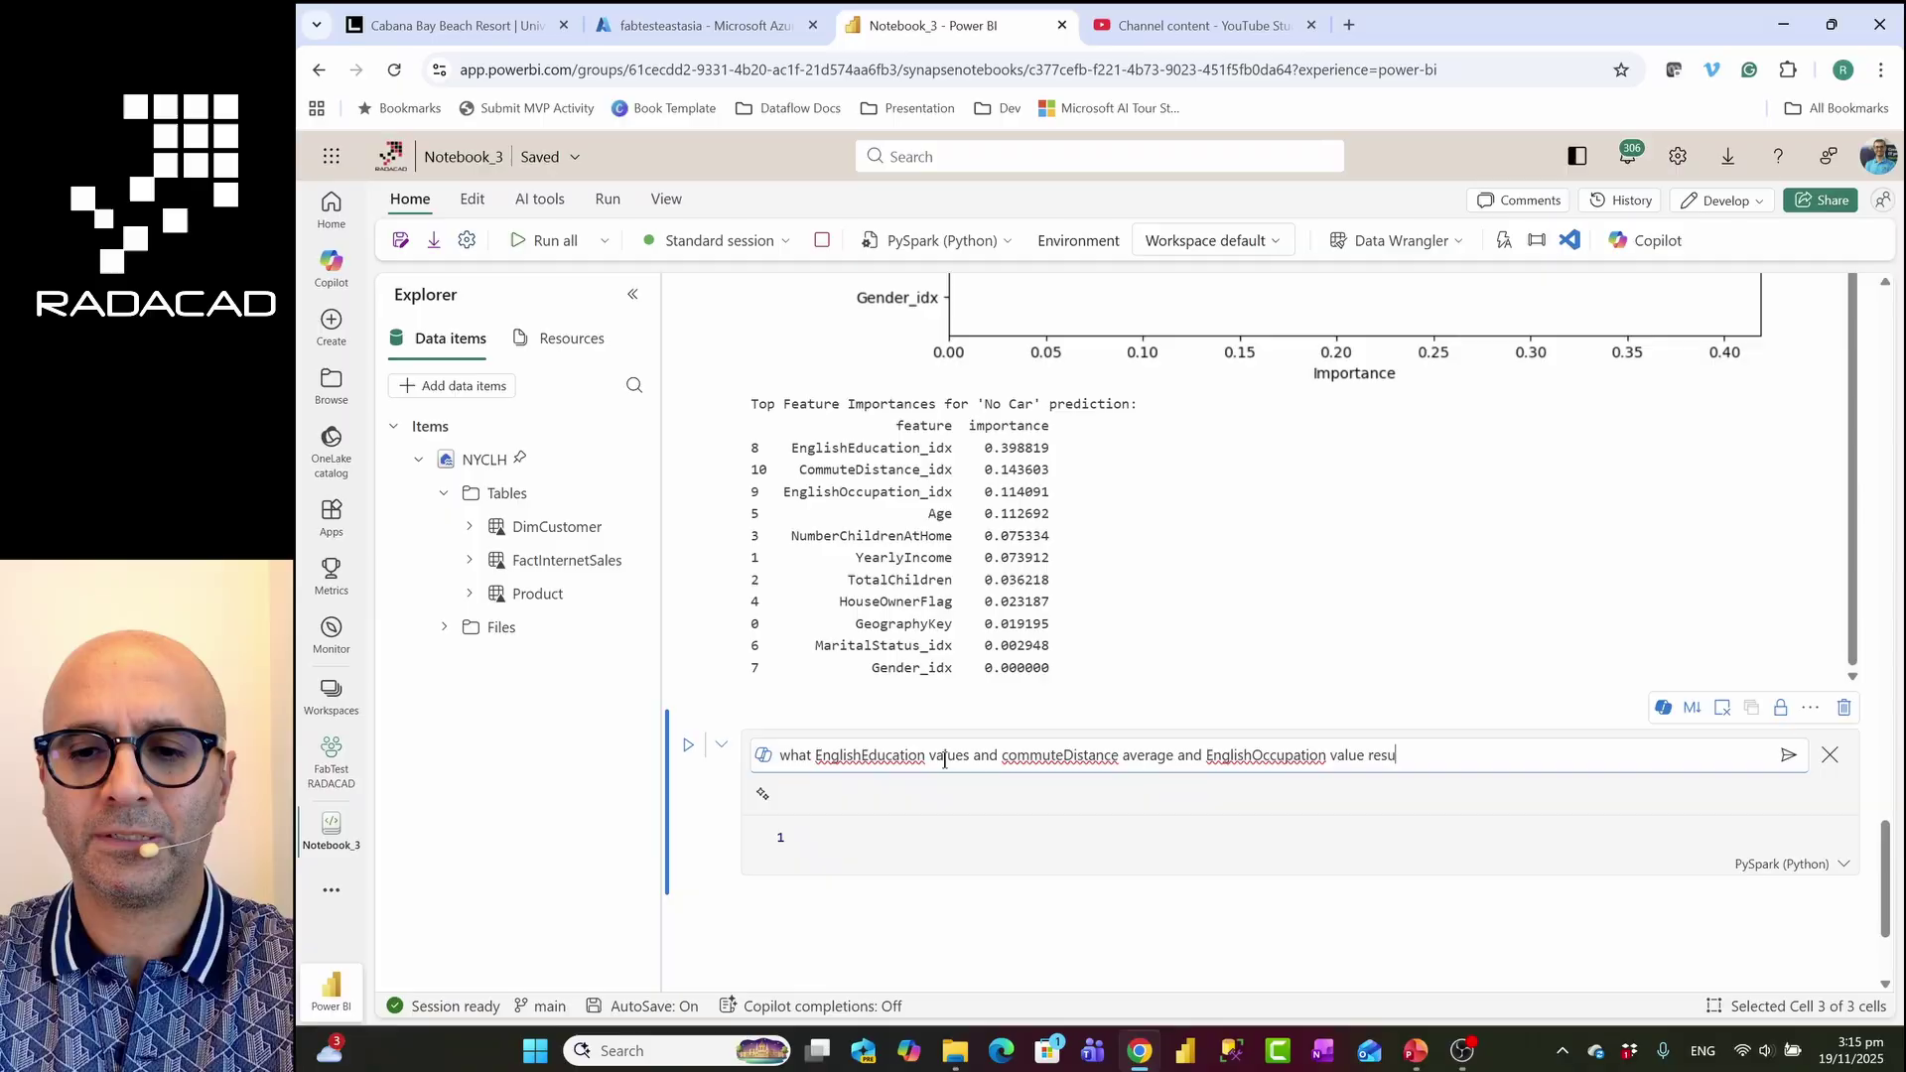
type("lts in ")
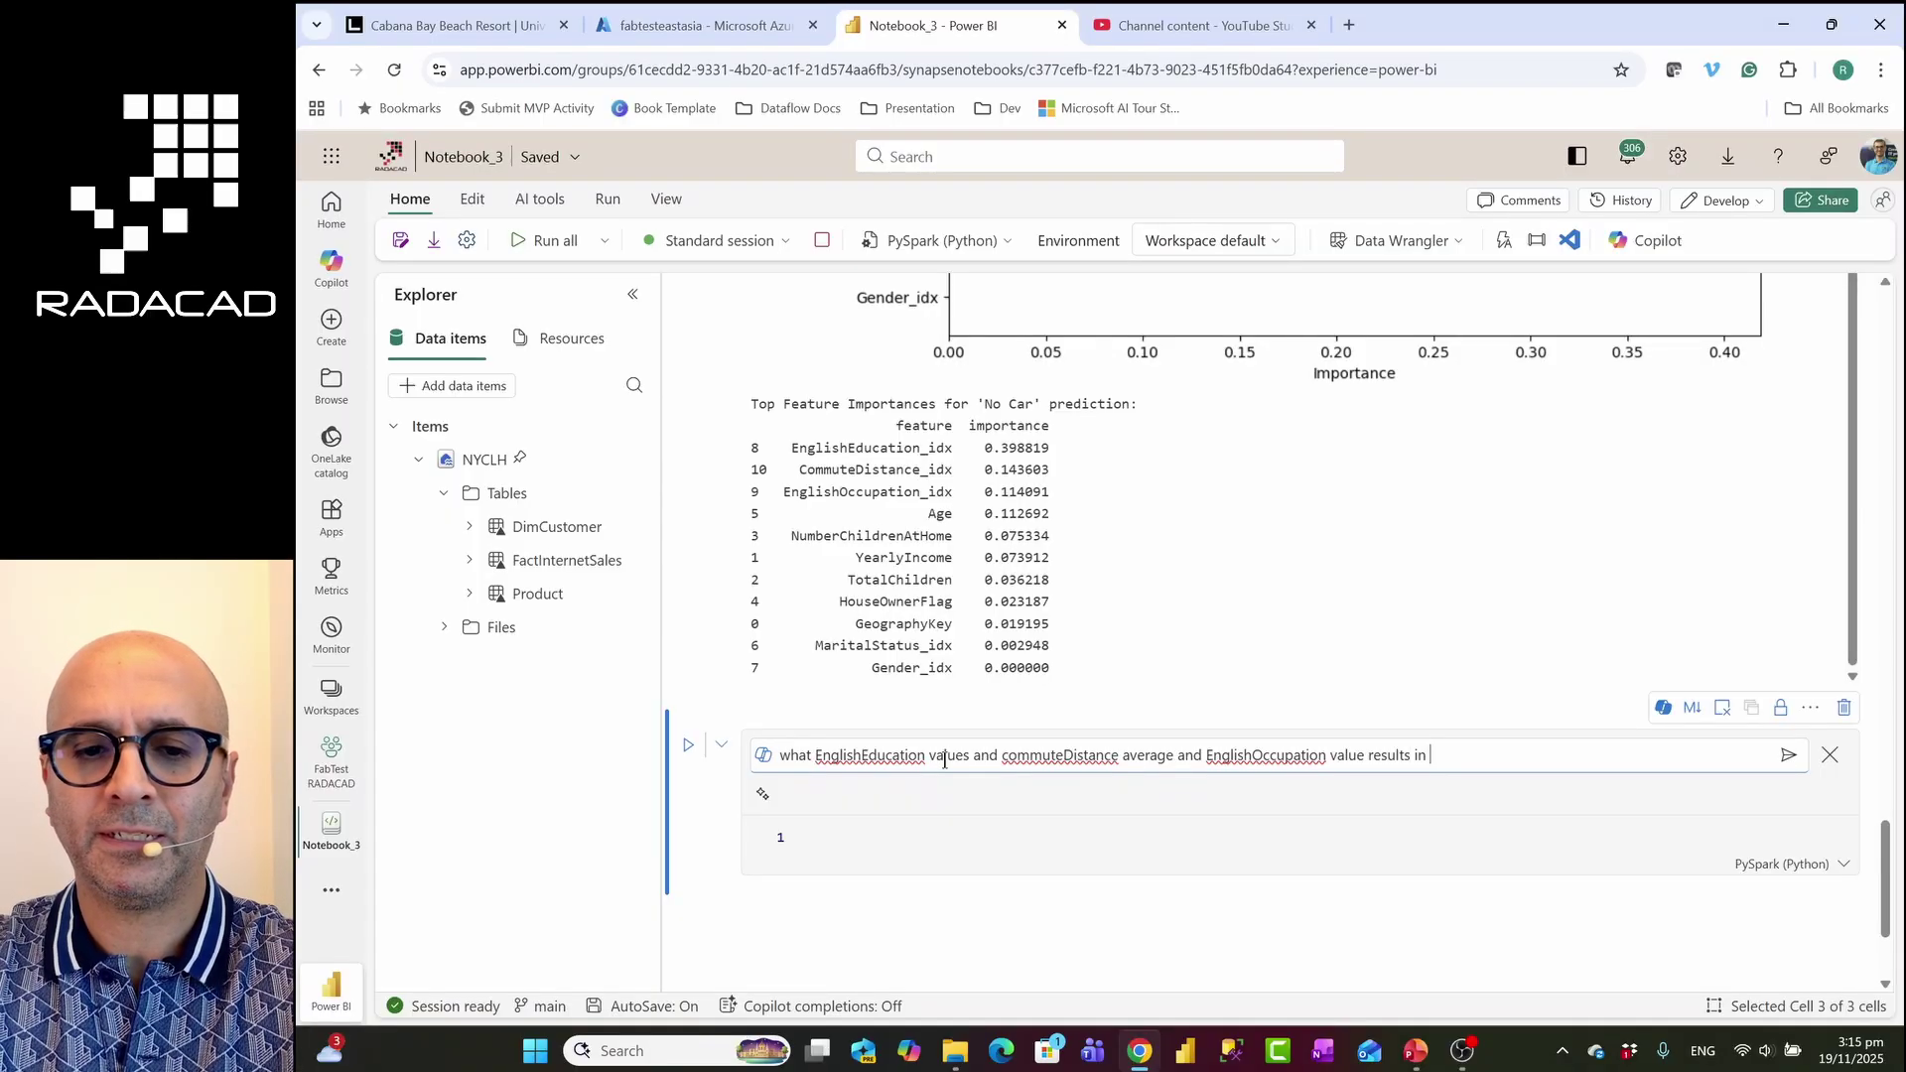
type("having less ca")
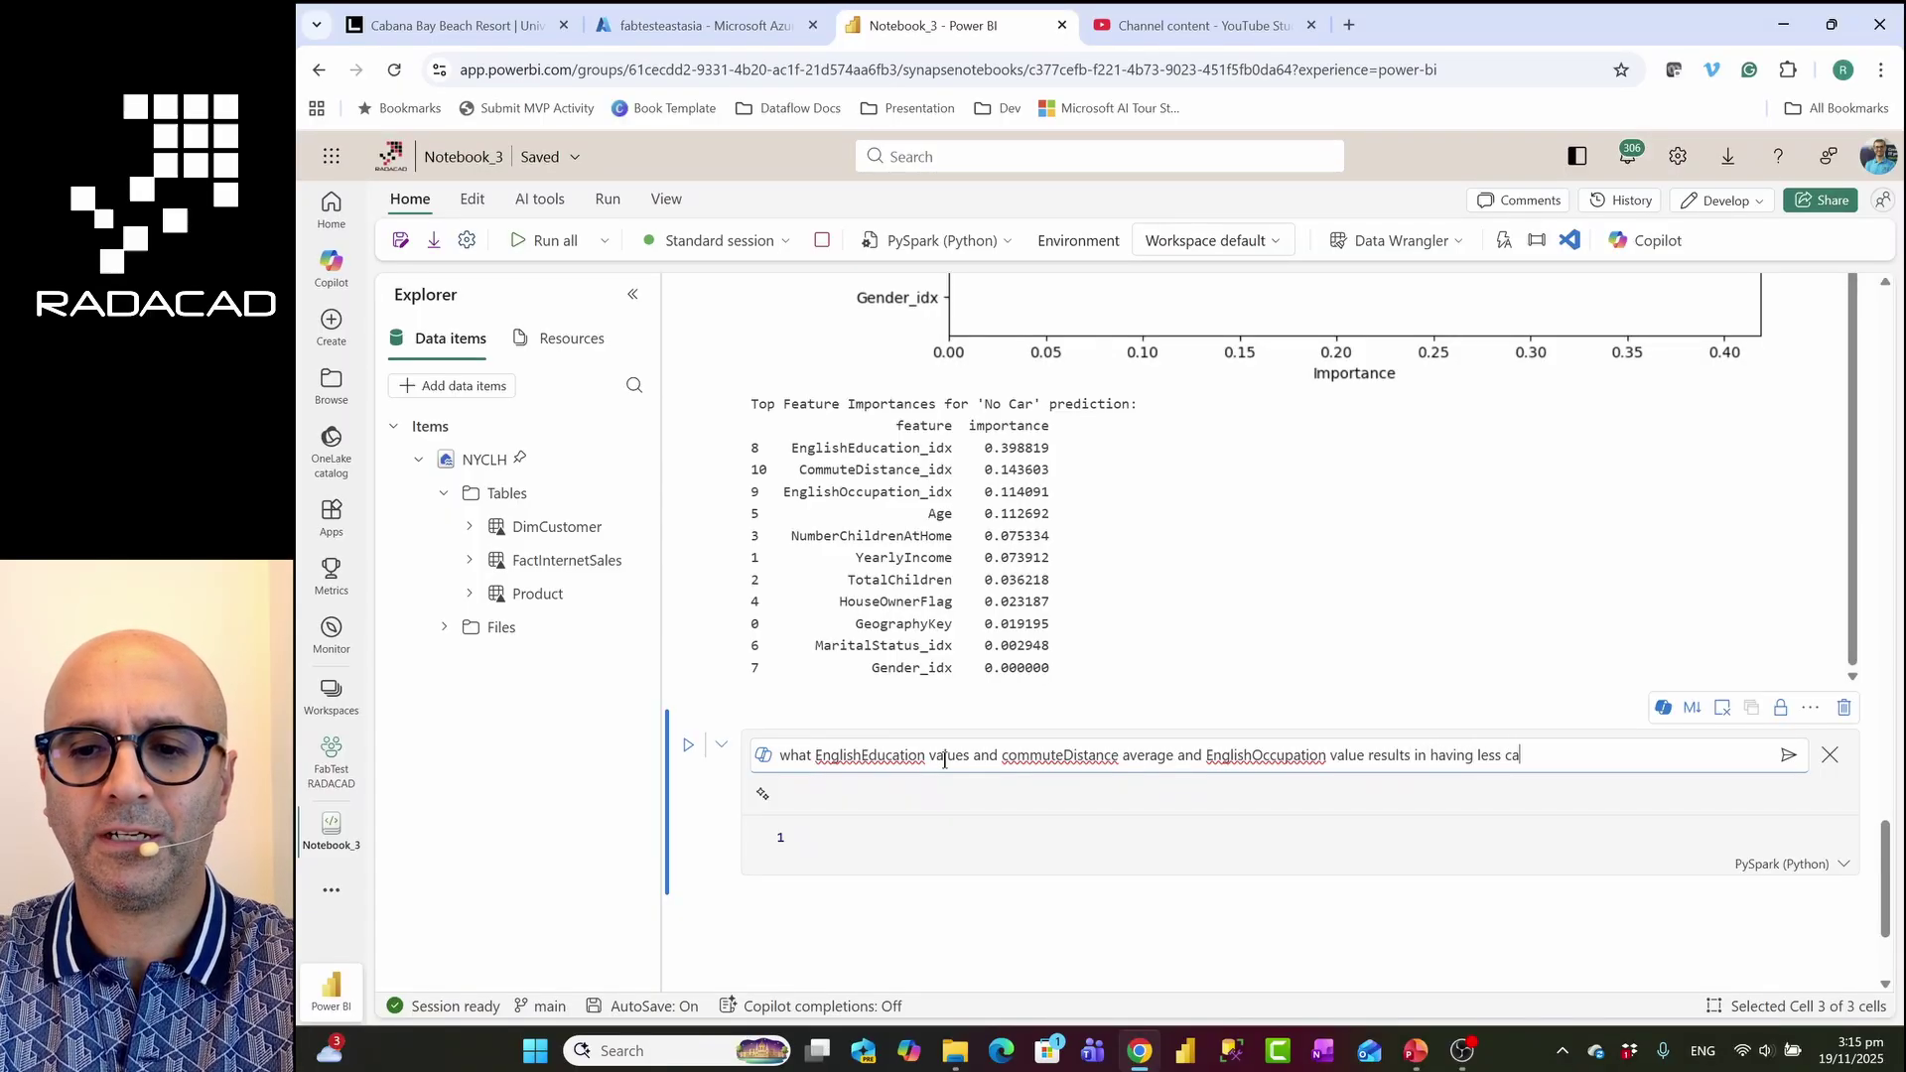
type("rs")
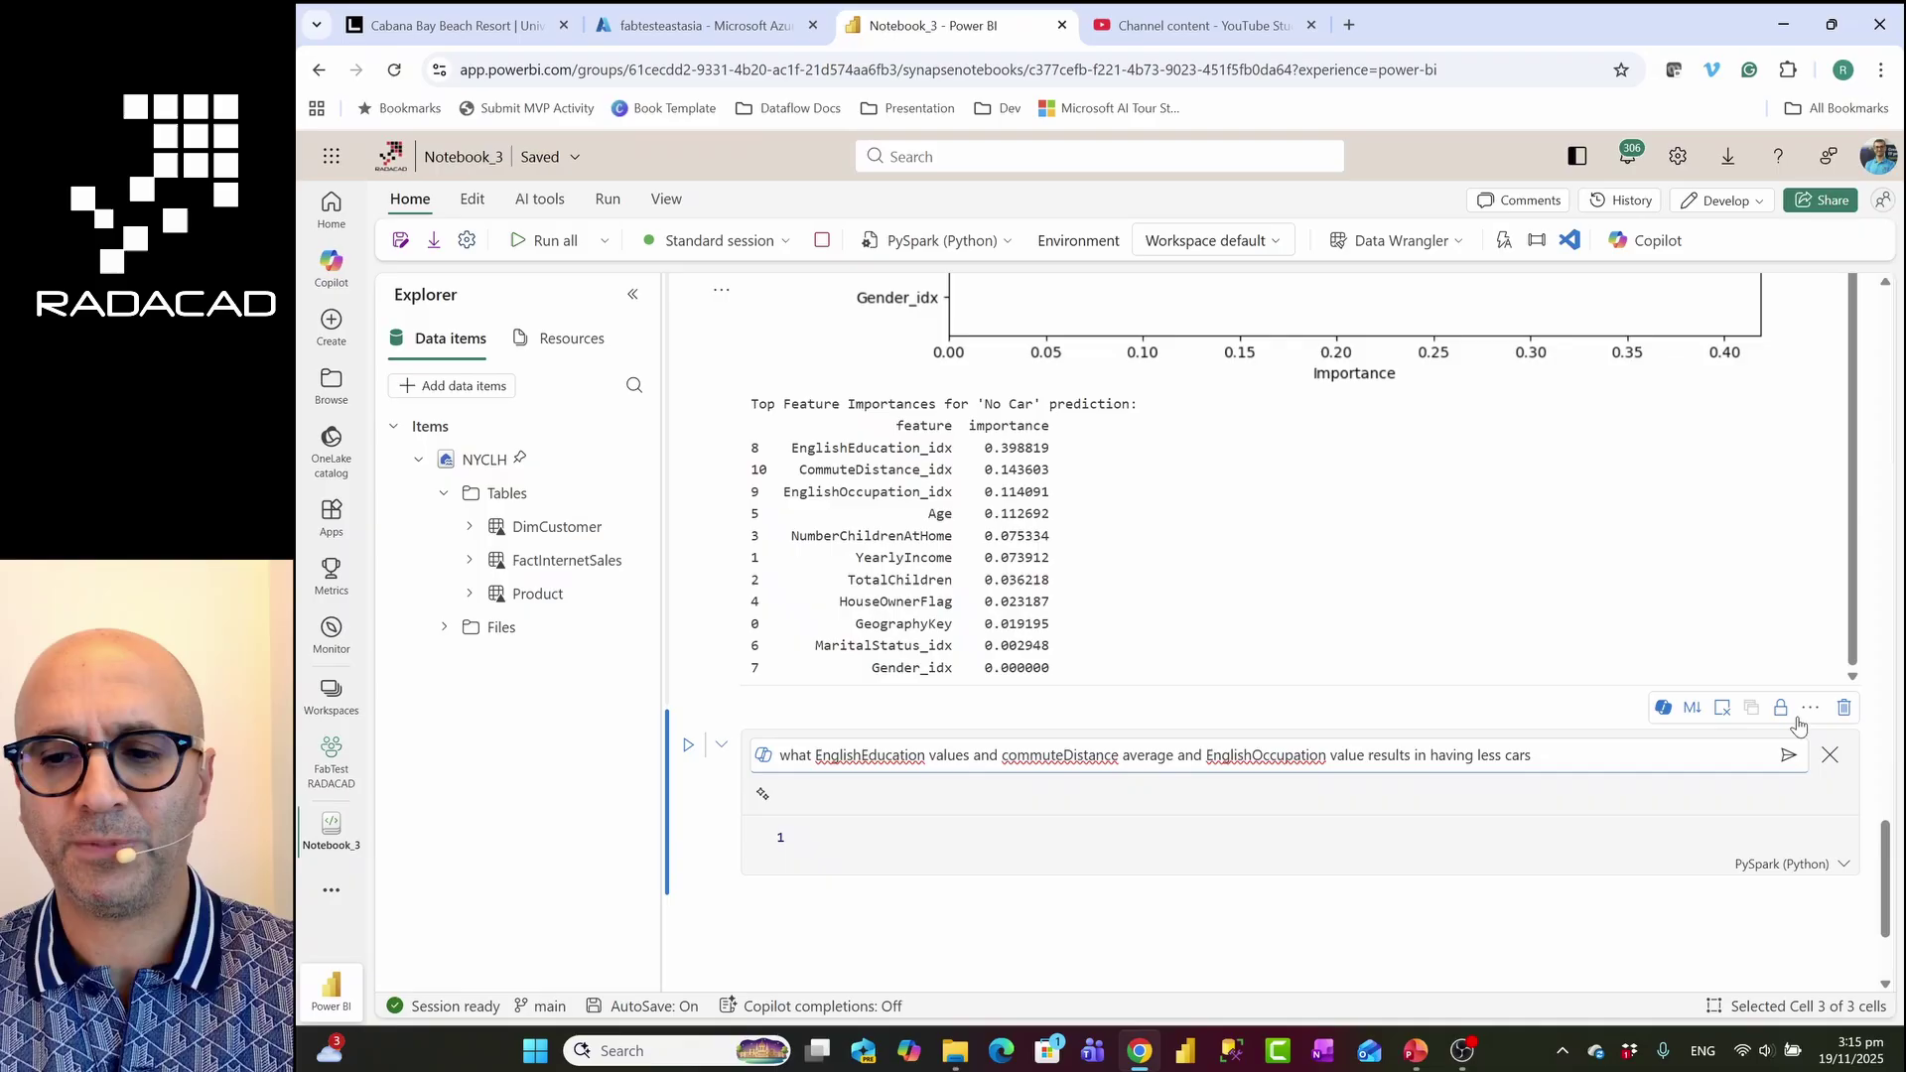
left_click(1788, 757)
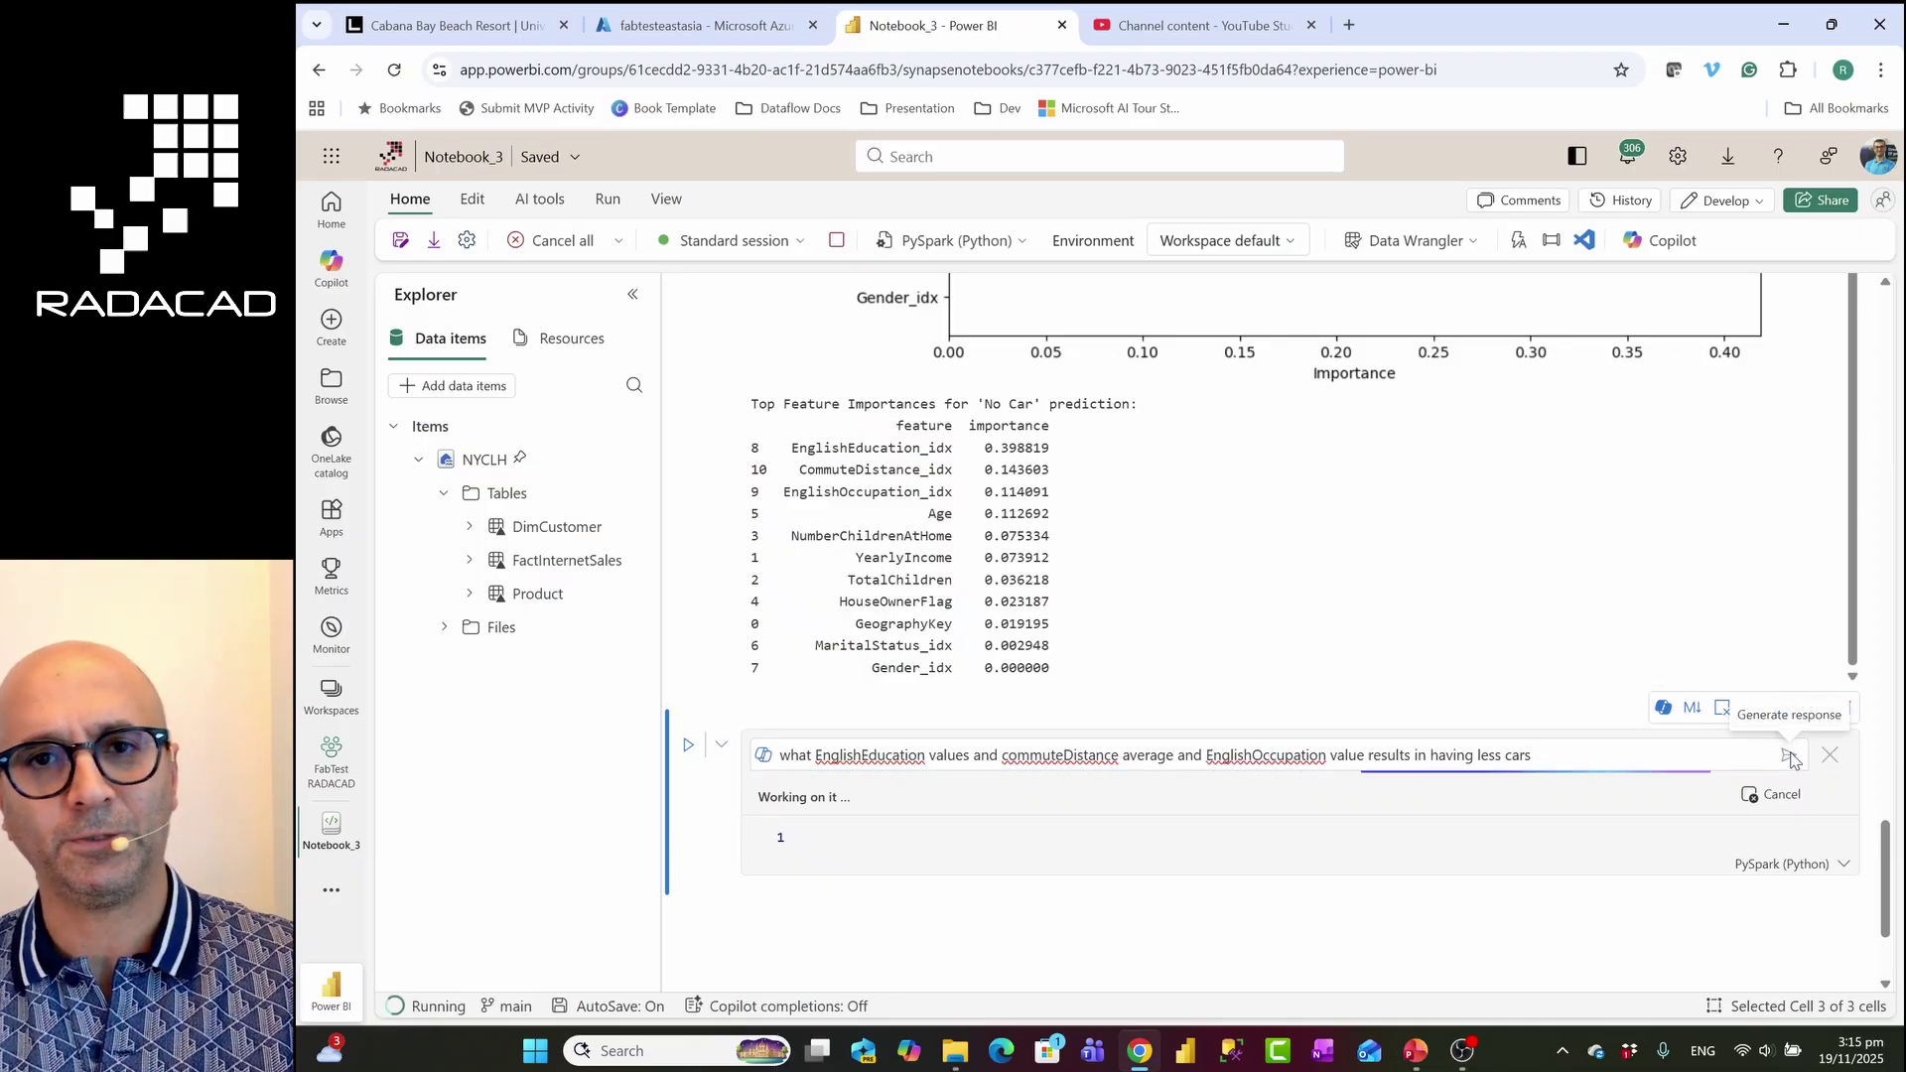
Look back over the earlier chart and code until Copilot replies 'Something went wrong. Rephrase your request.'
scroll(1686, 879, "down", 3)
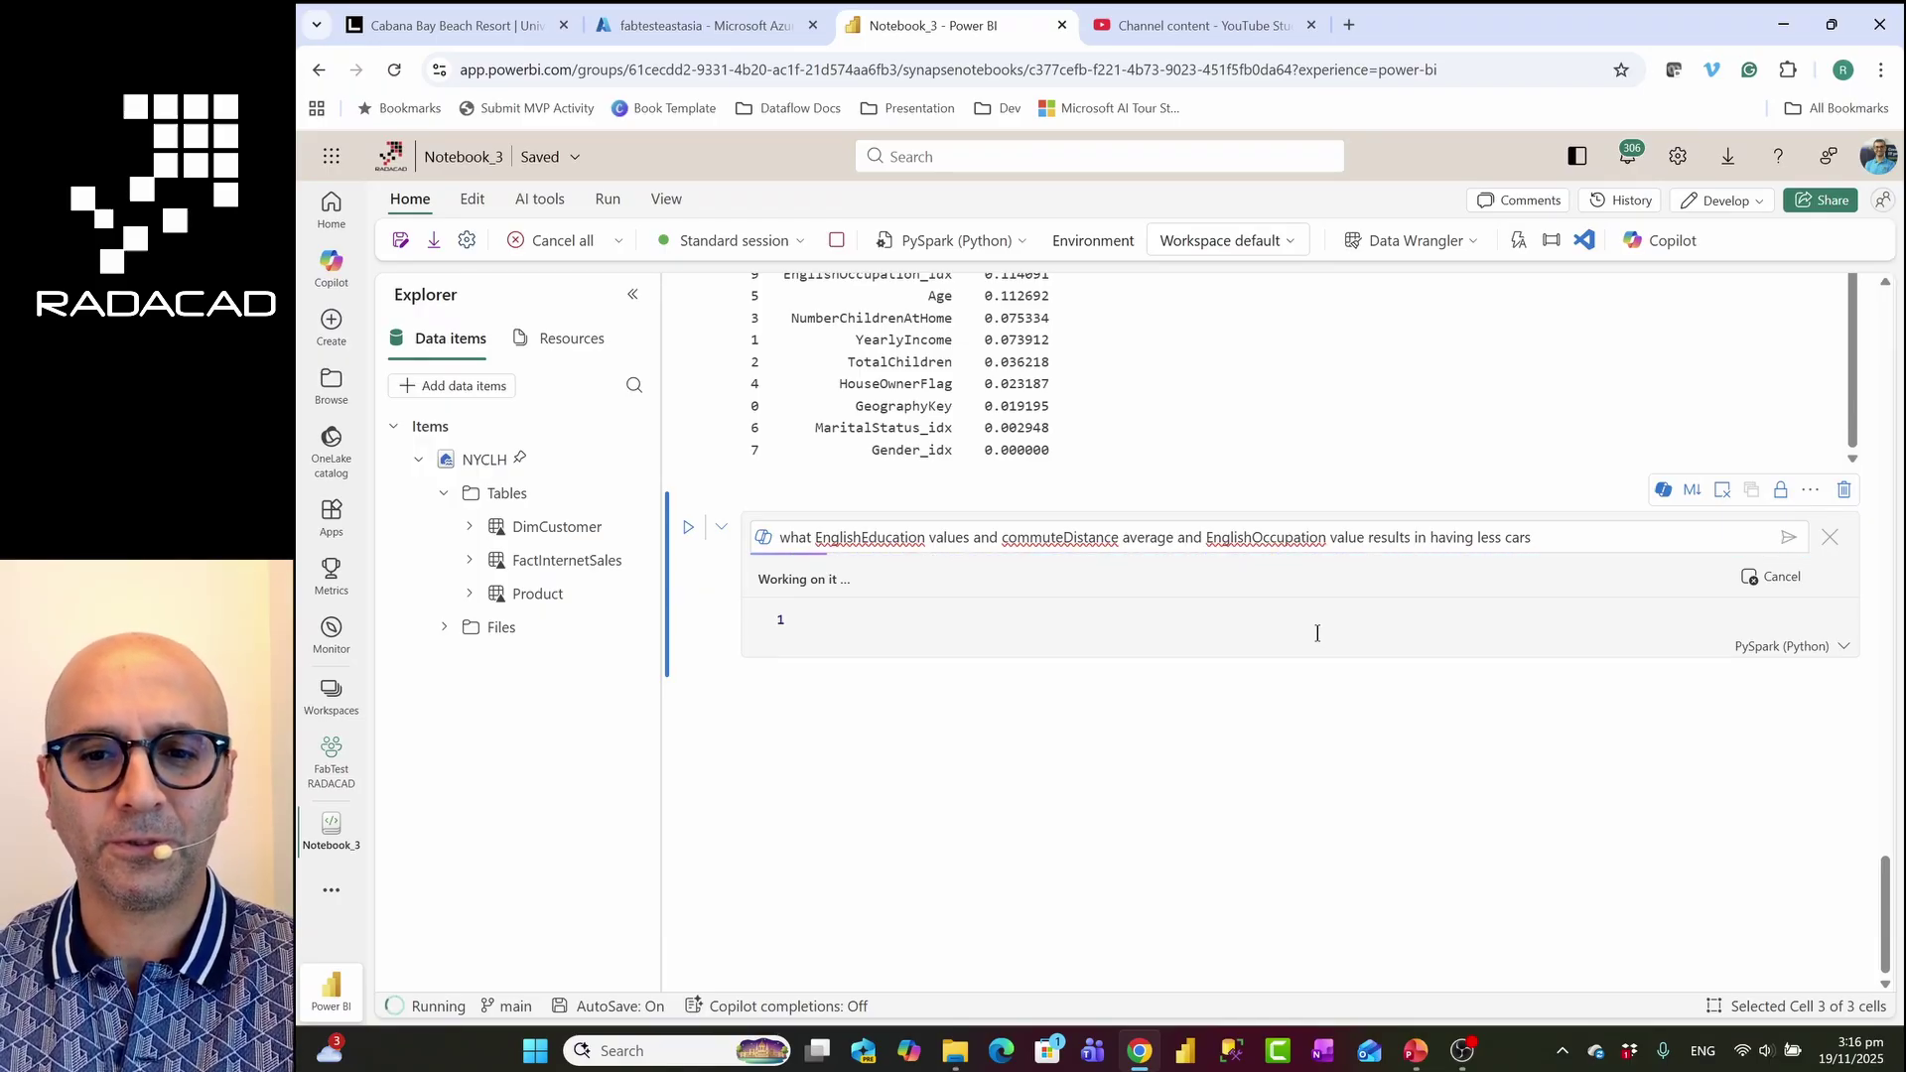
scroll(1500, 705, "up", 6)
scroll(1504, 688, "up", 15)
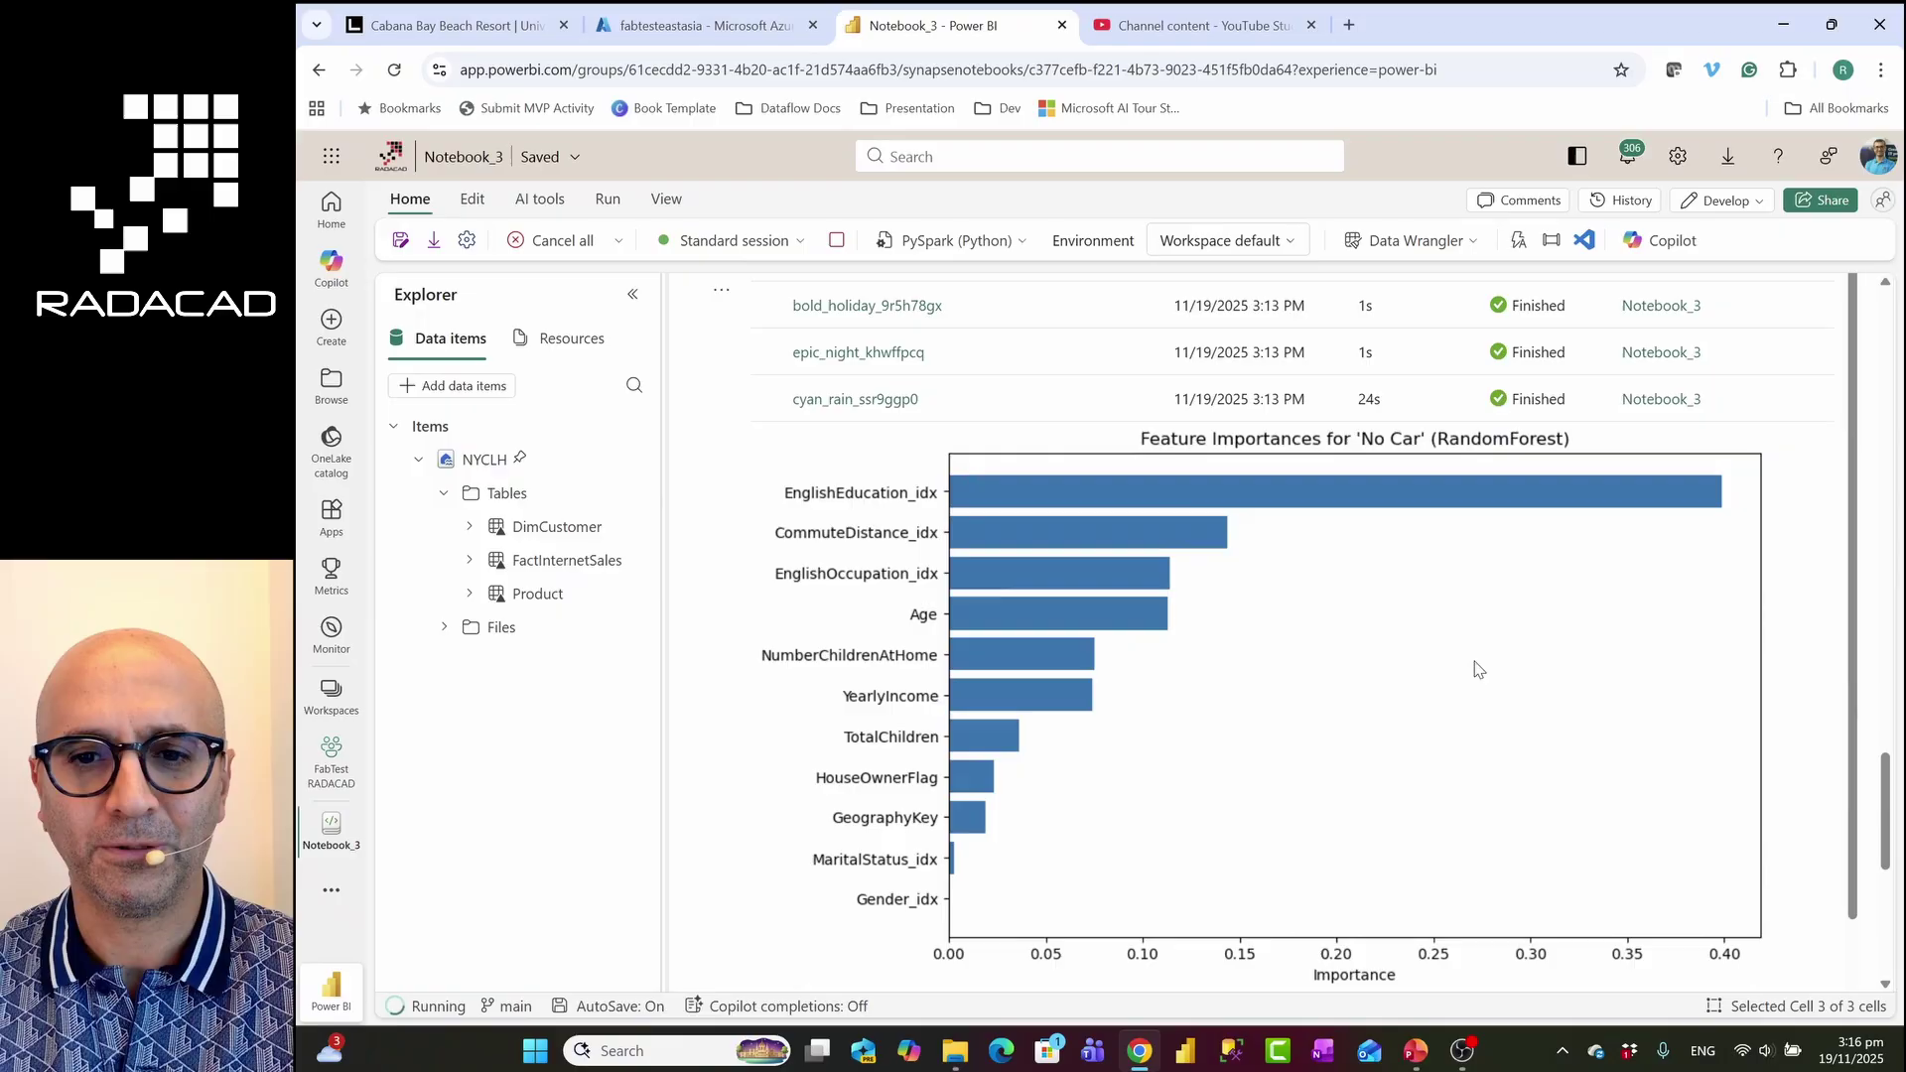
scroll(1246, 651, "up", 1)
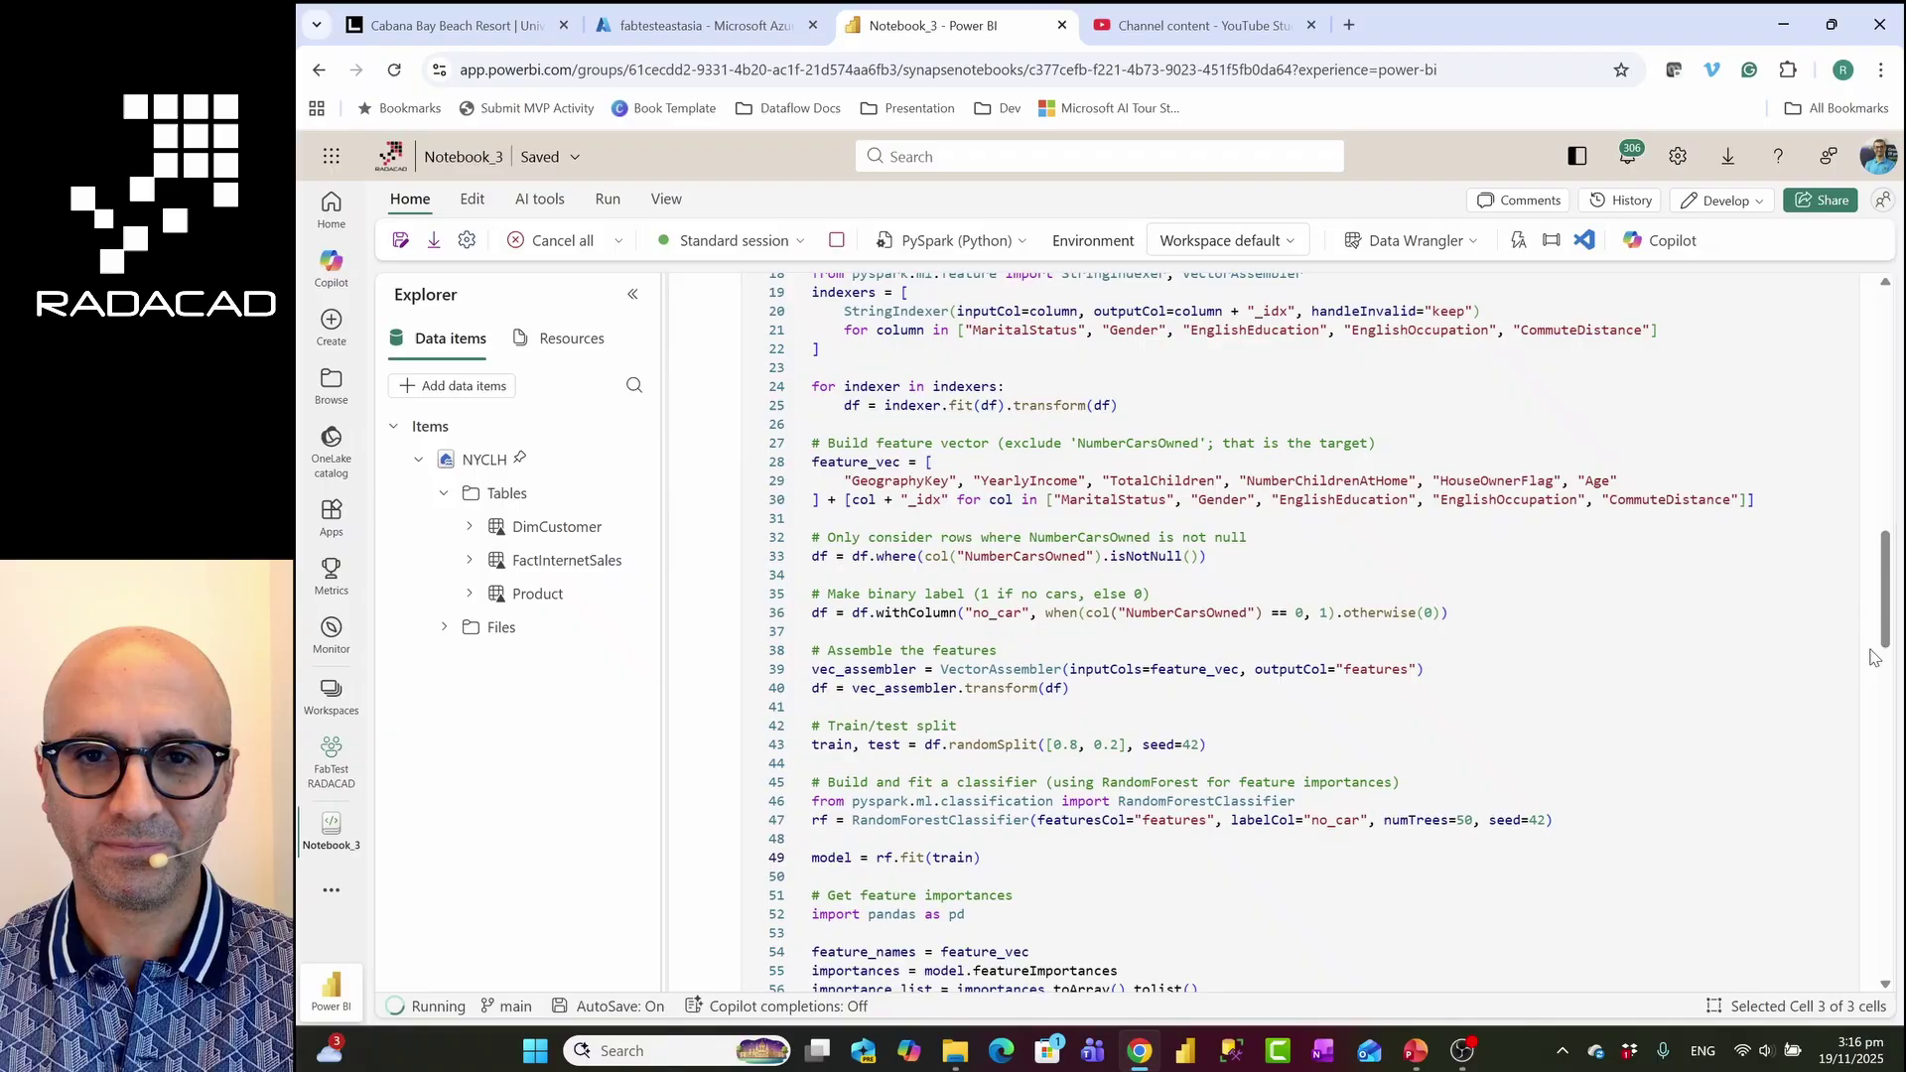
scroll(1875, 657, "down", 6)
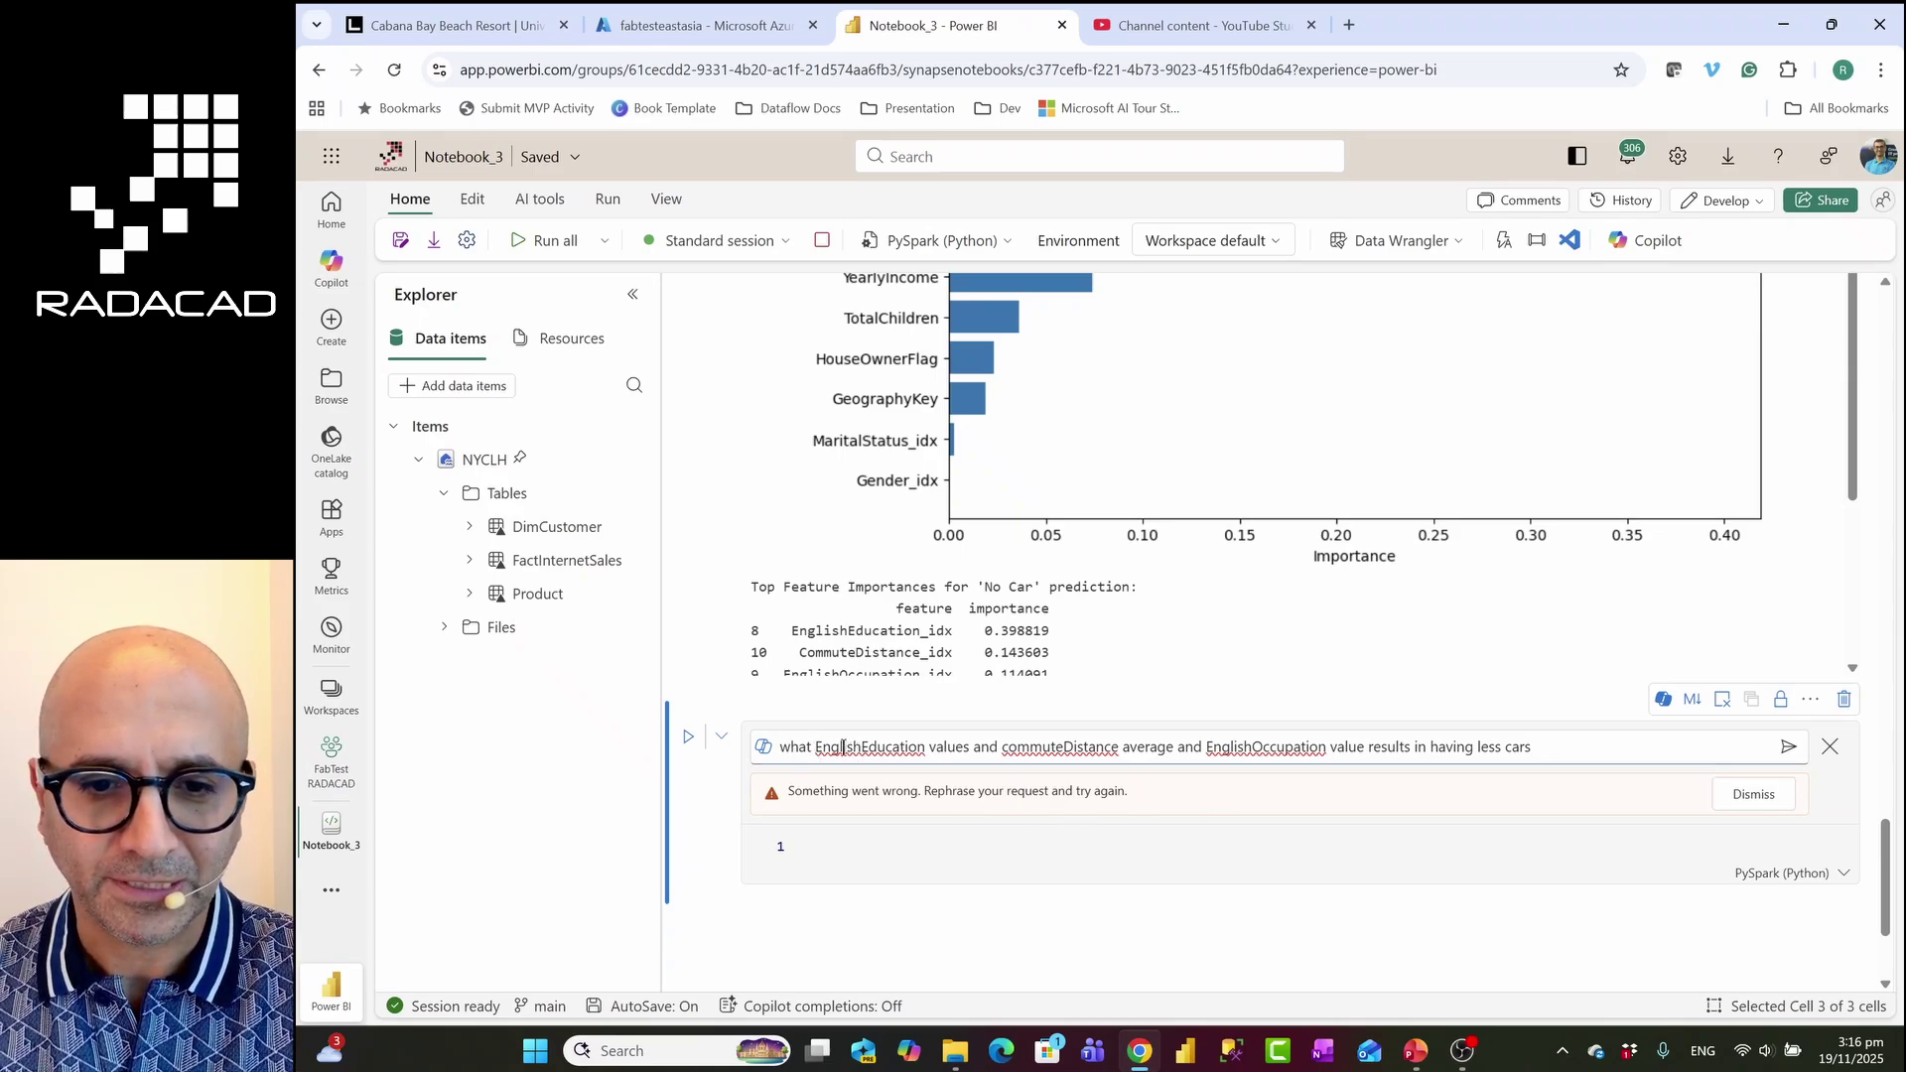
Drop 'values' and 'average' from the prompt, pluralise 'value' to 'values', and resubmit it
double_click(954, 747)
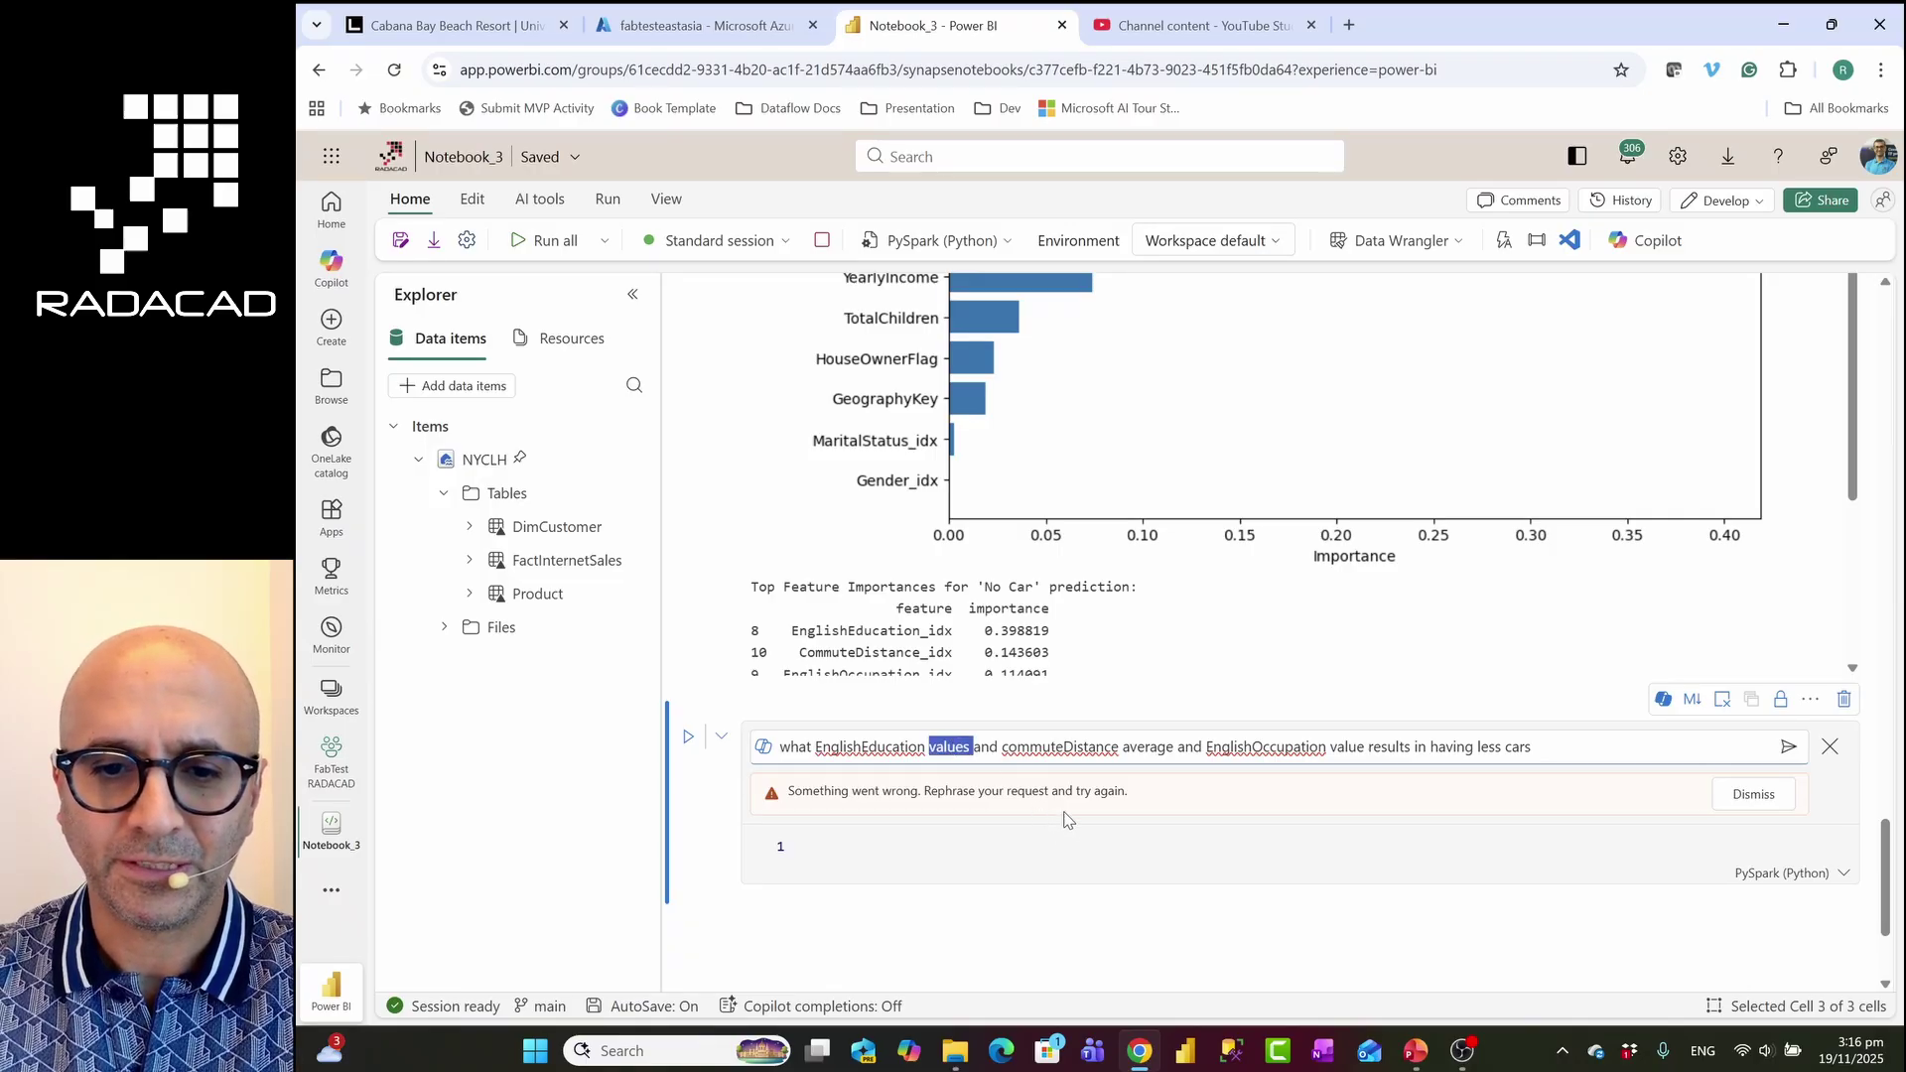
key("BackSpace")
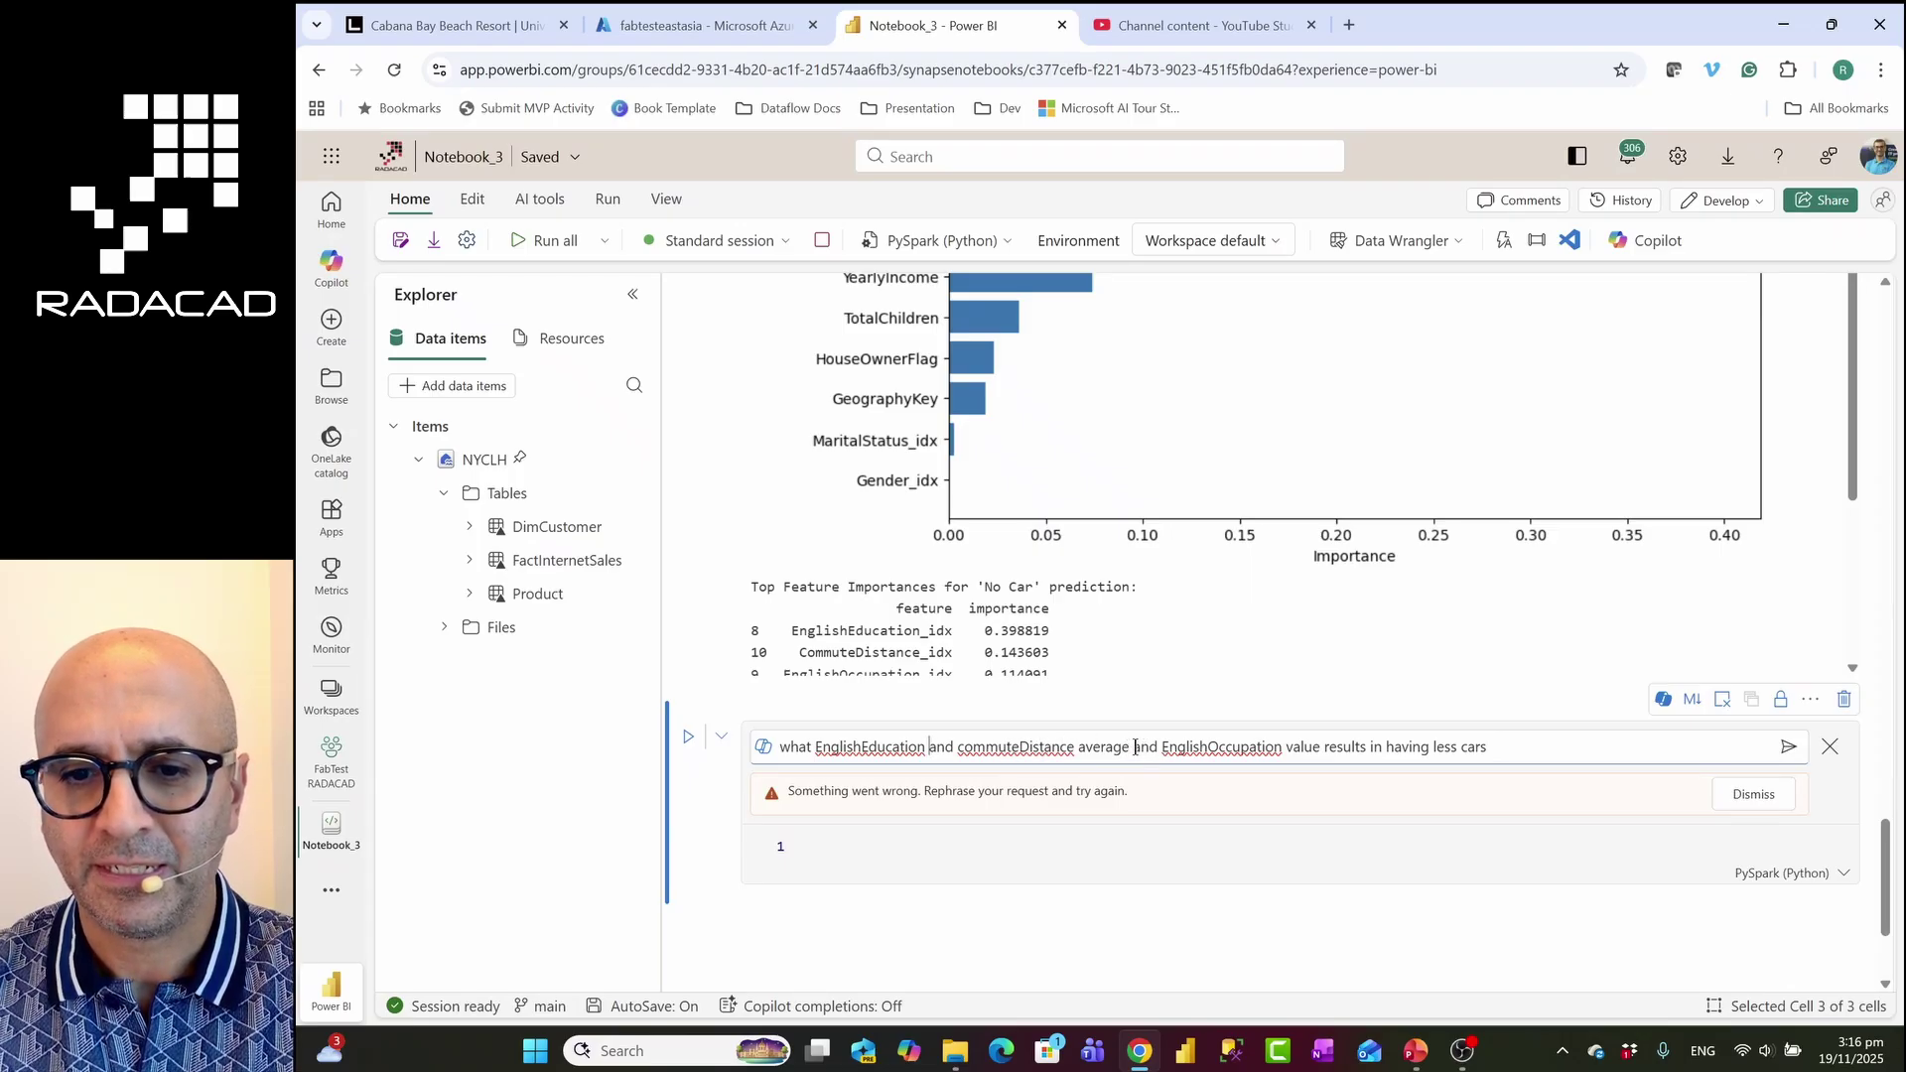
double_click(1100, 747)
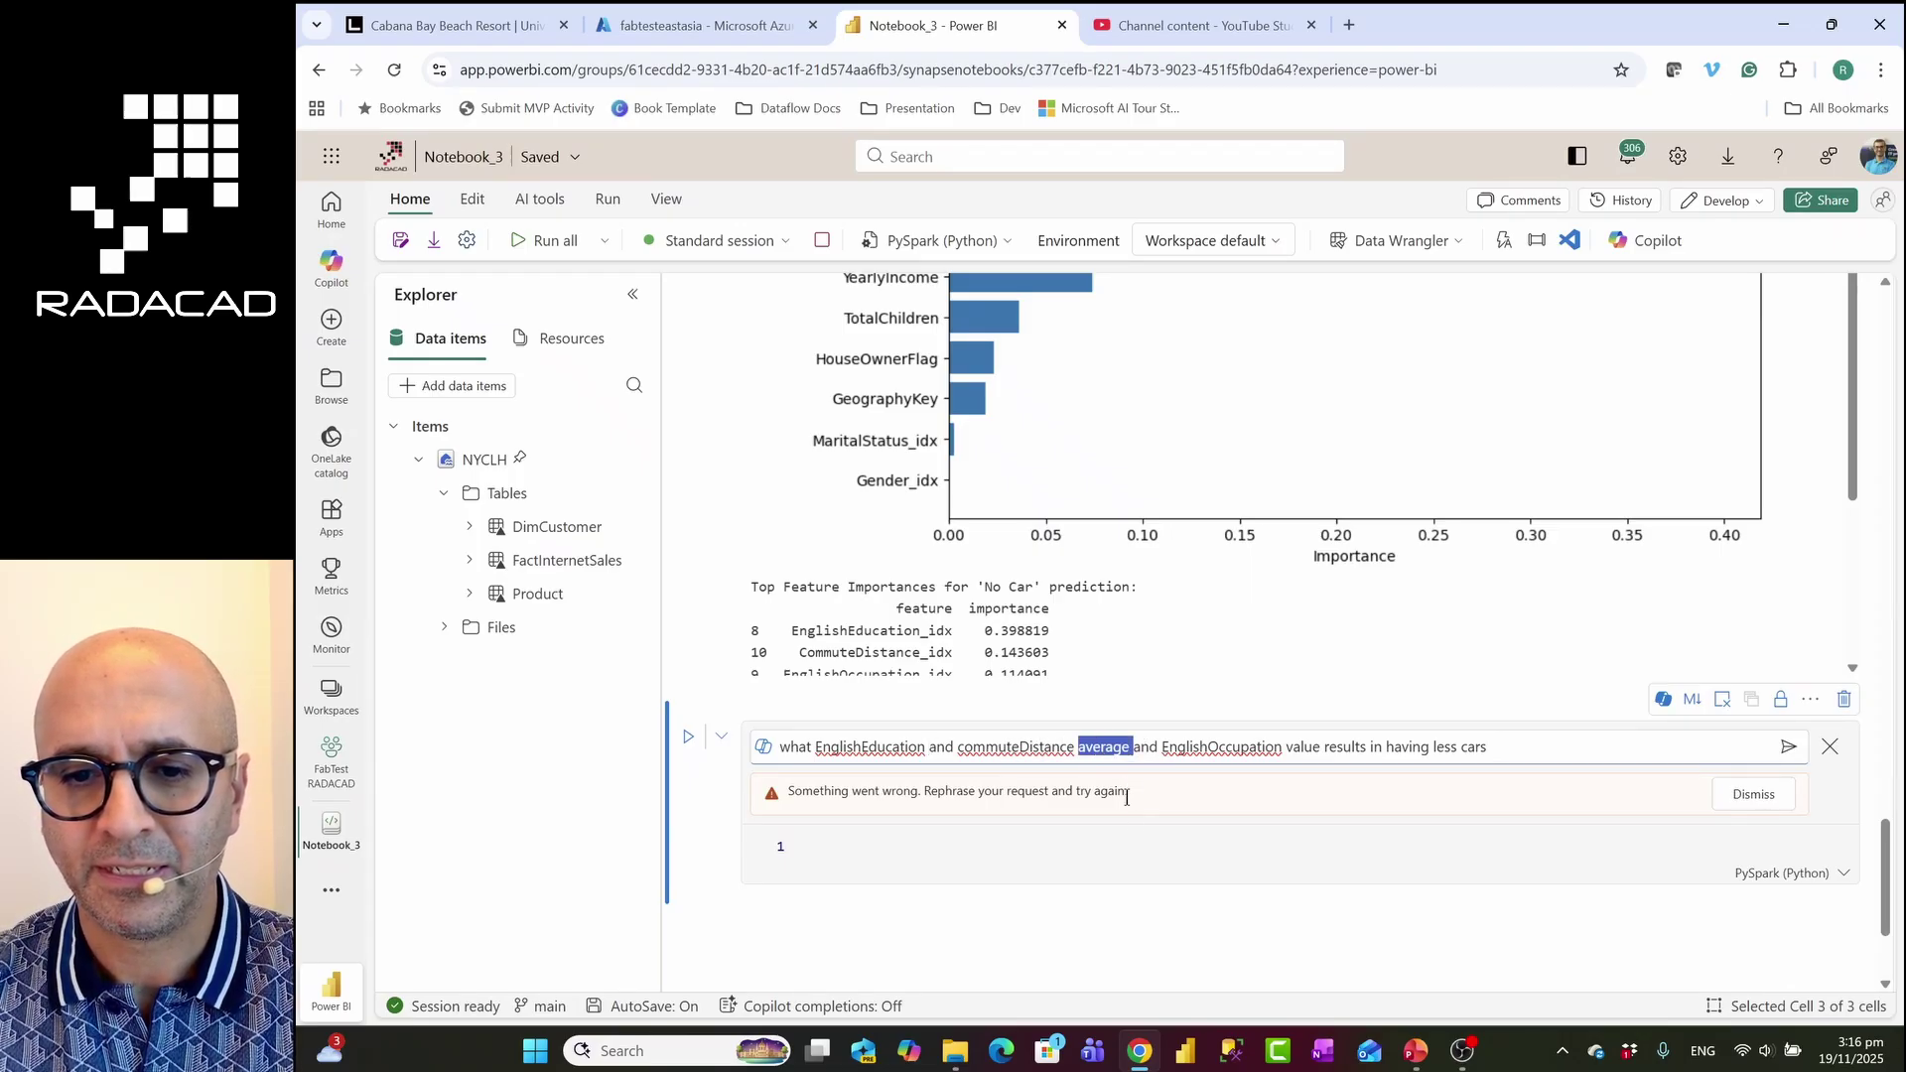
key("BackSpace")
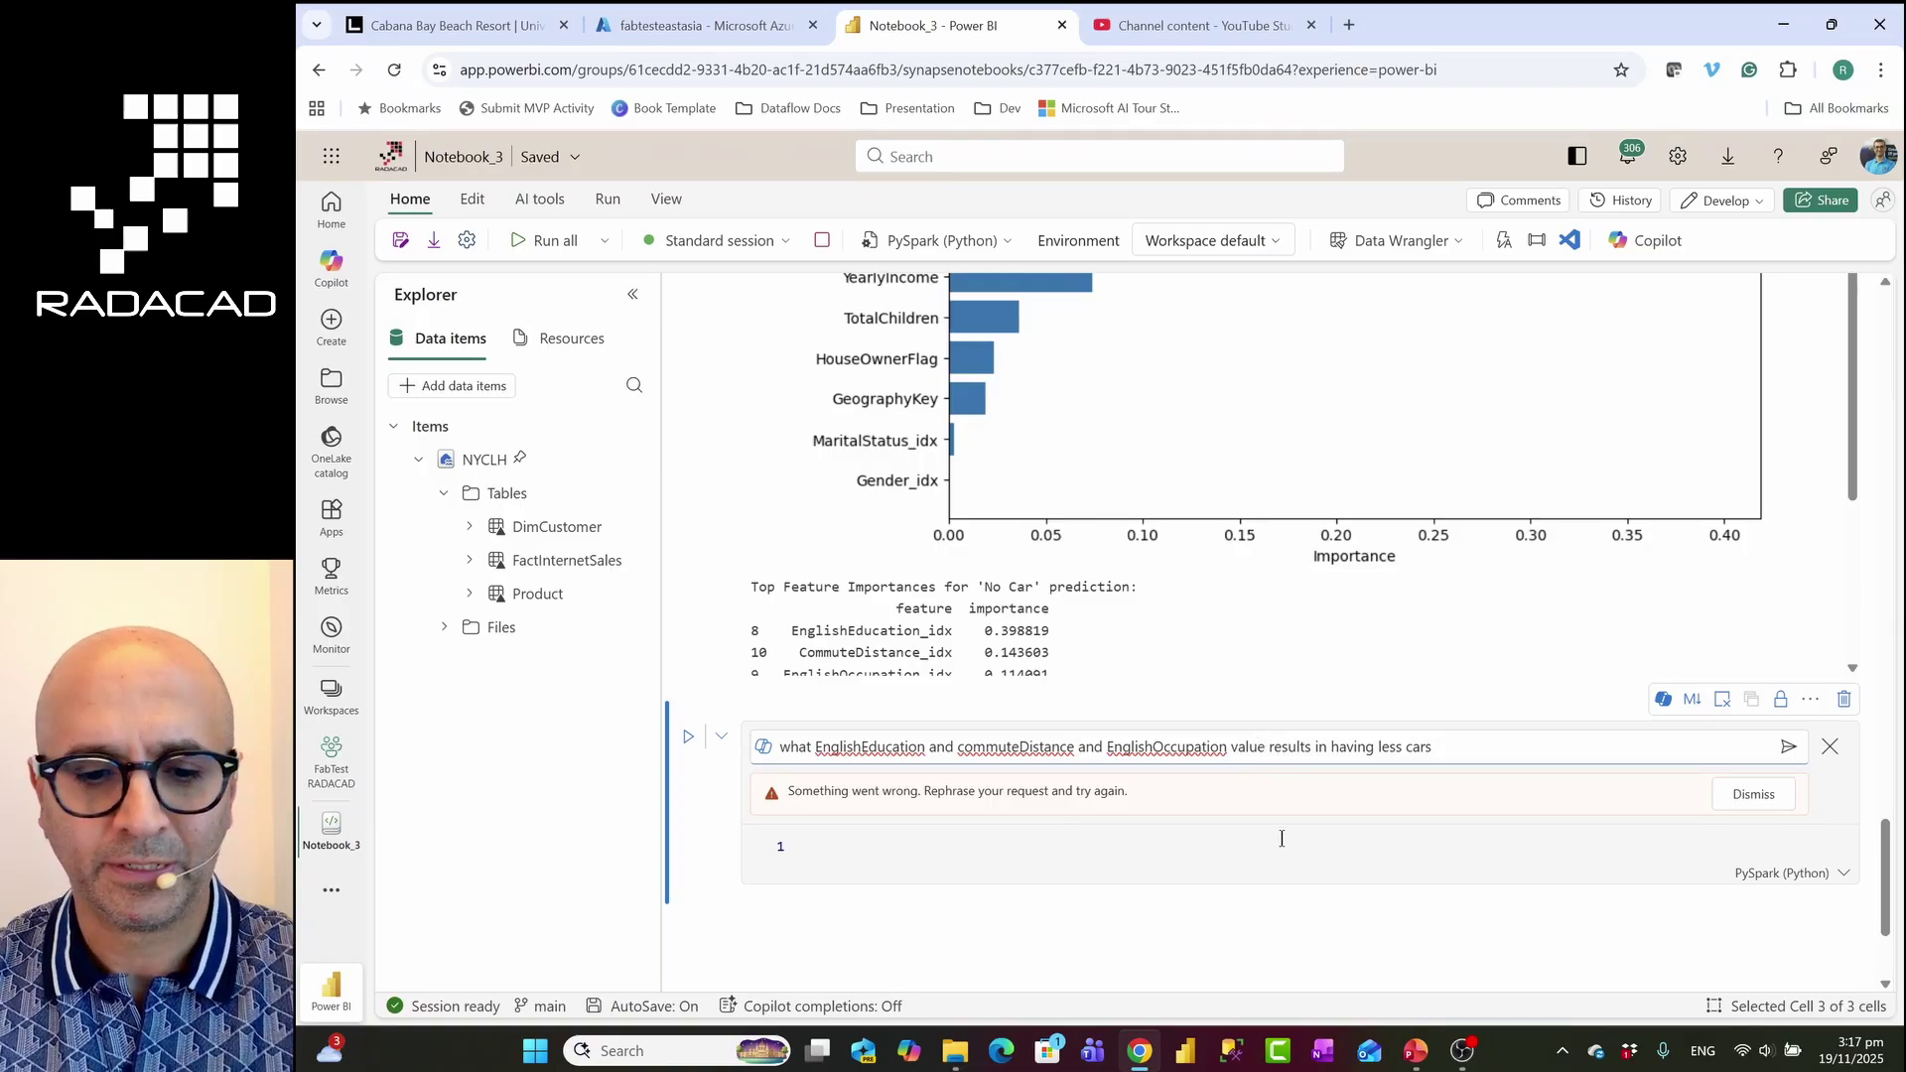
left_click(1271, 747)
type("s")
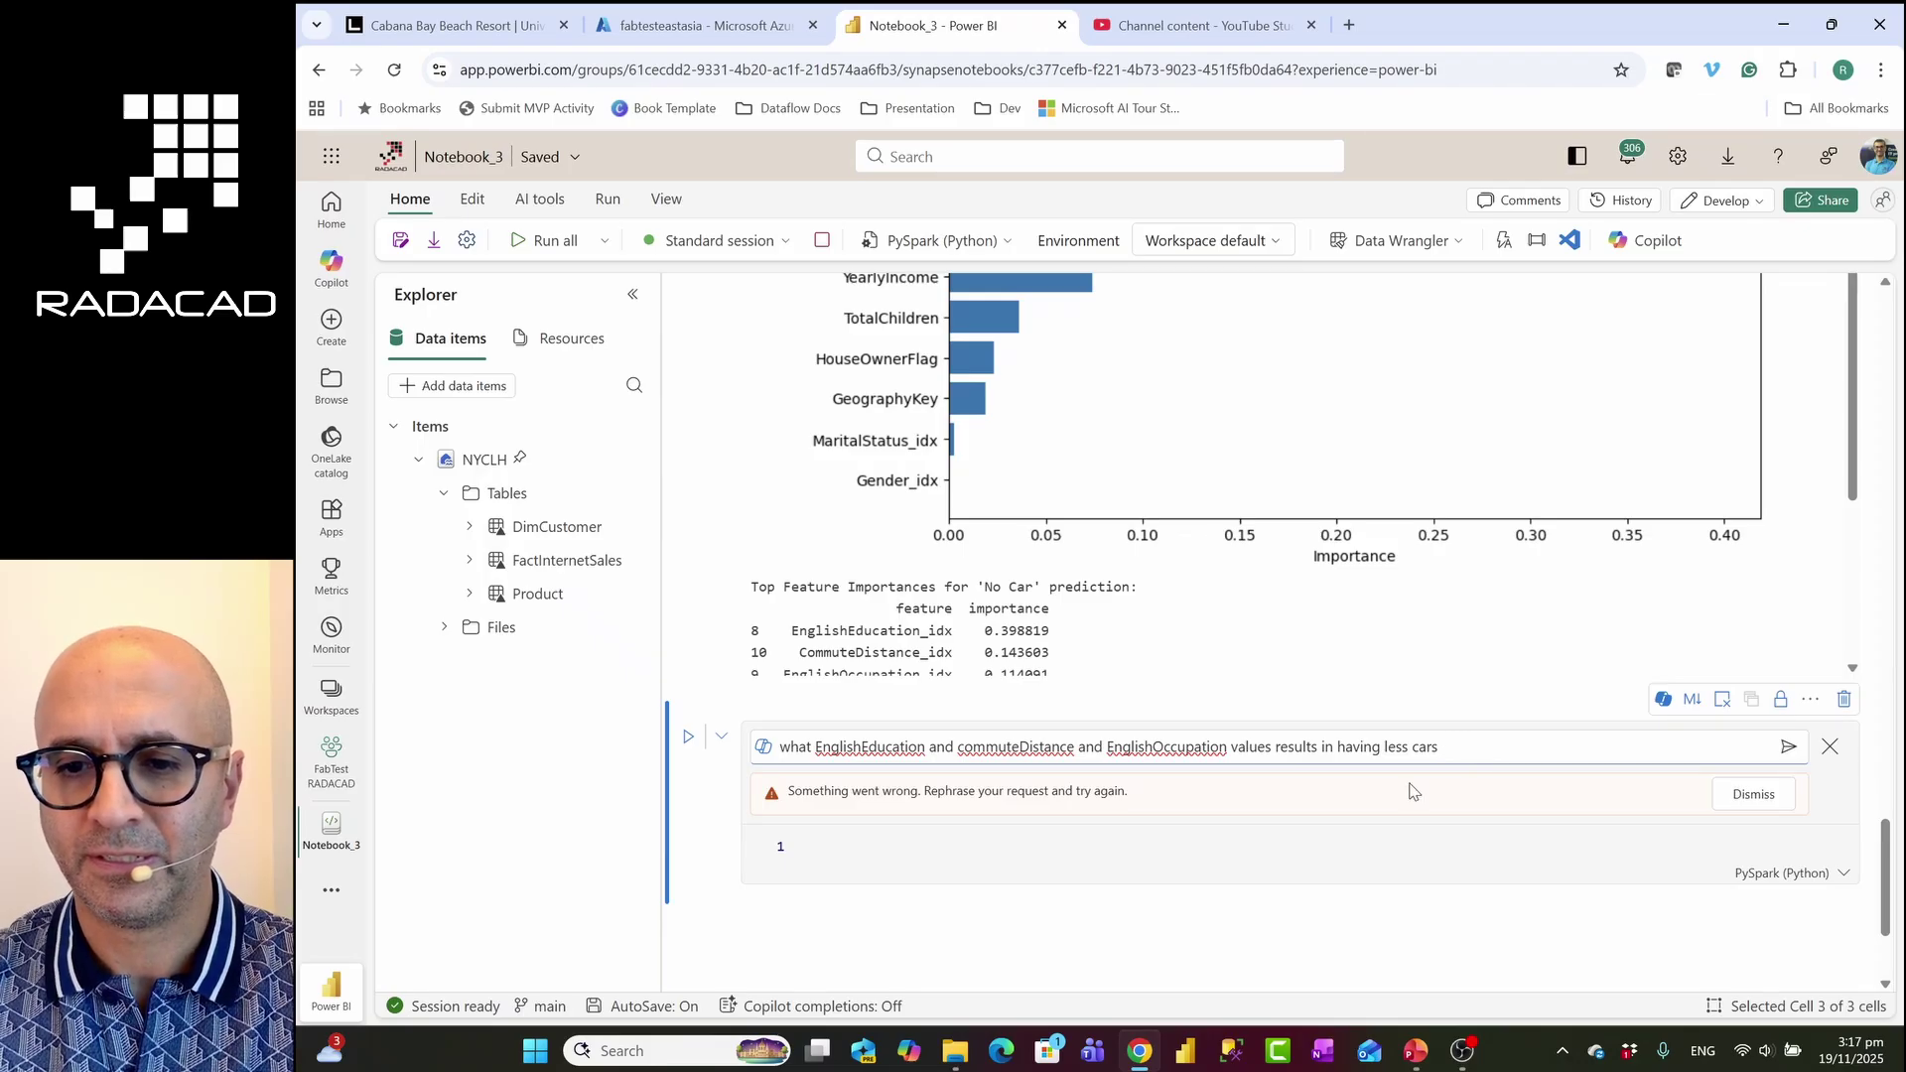
left_click(1788, 746)
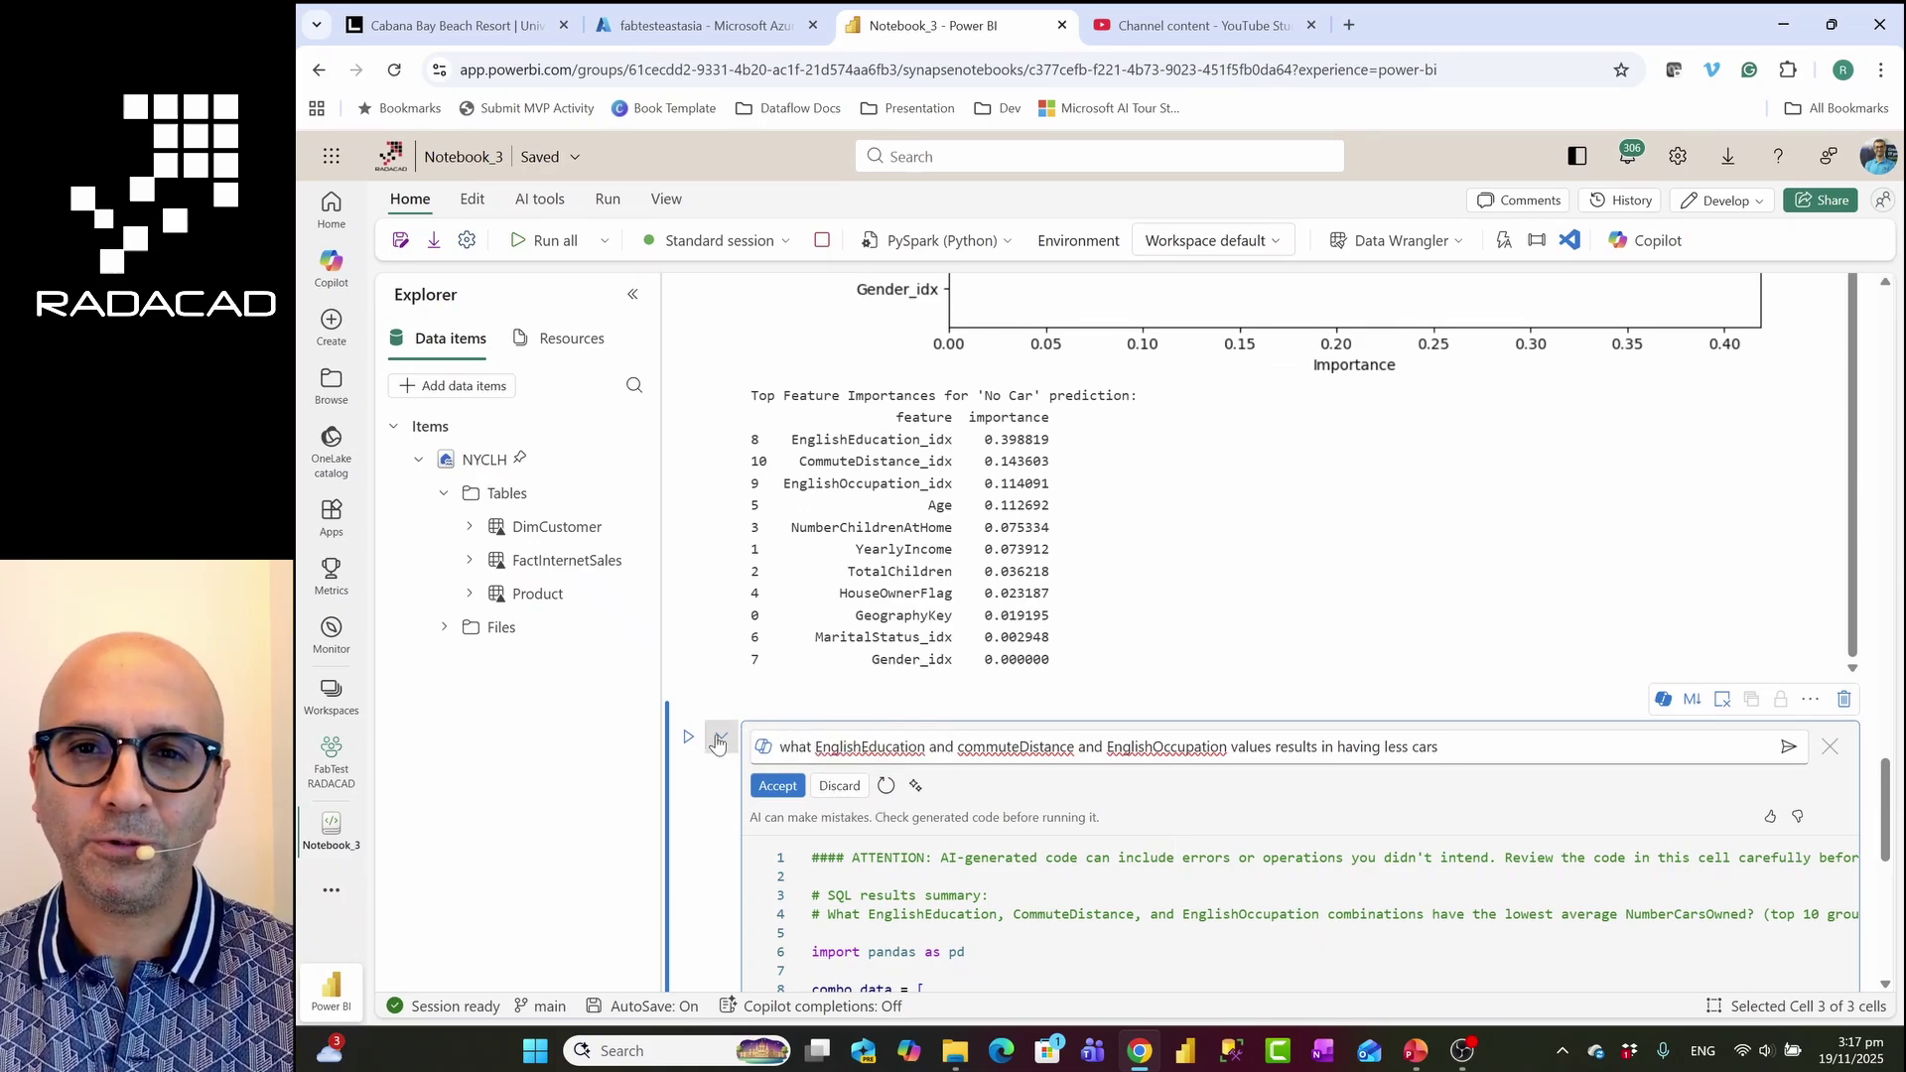
Look over the generated fewest_cars_df pandas code and accept it into the cell
scroll(1066, 860, "down", 3)
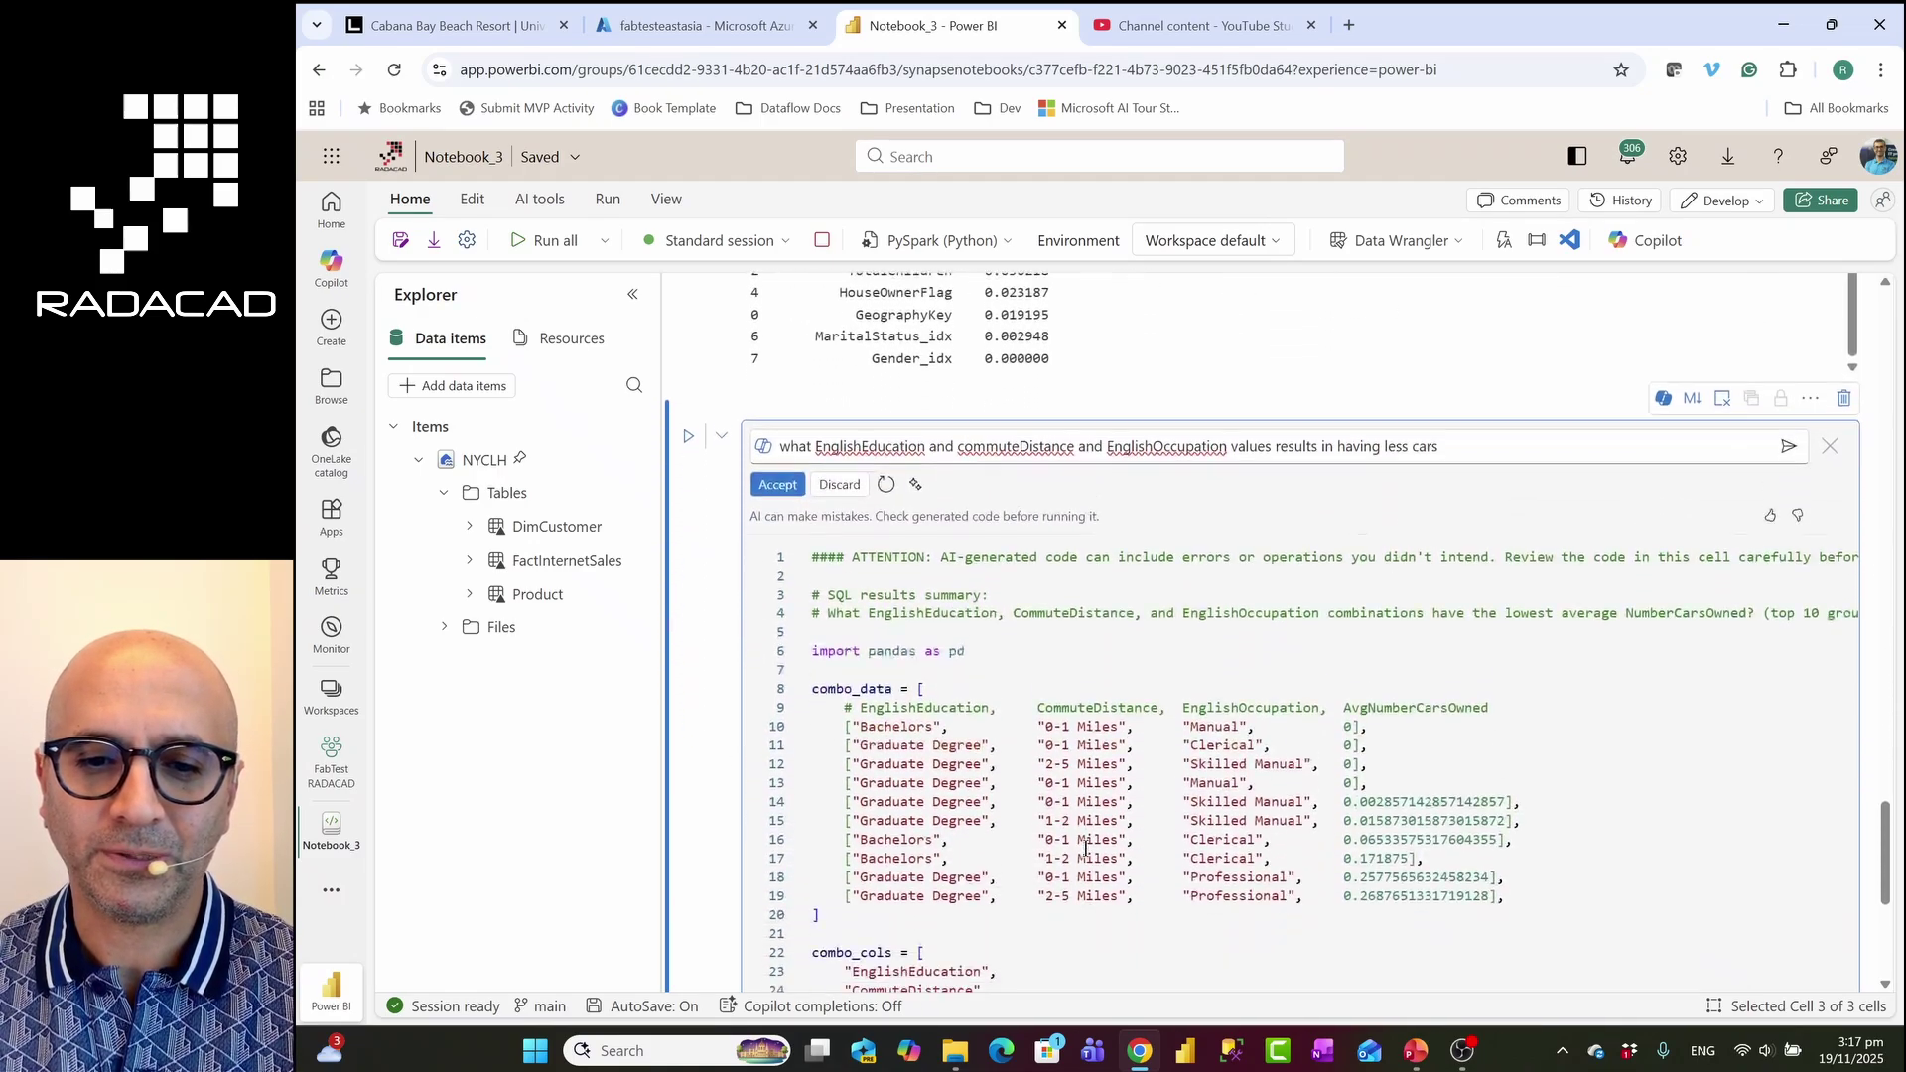
scroll(1052, 824, "down", 2)
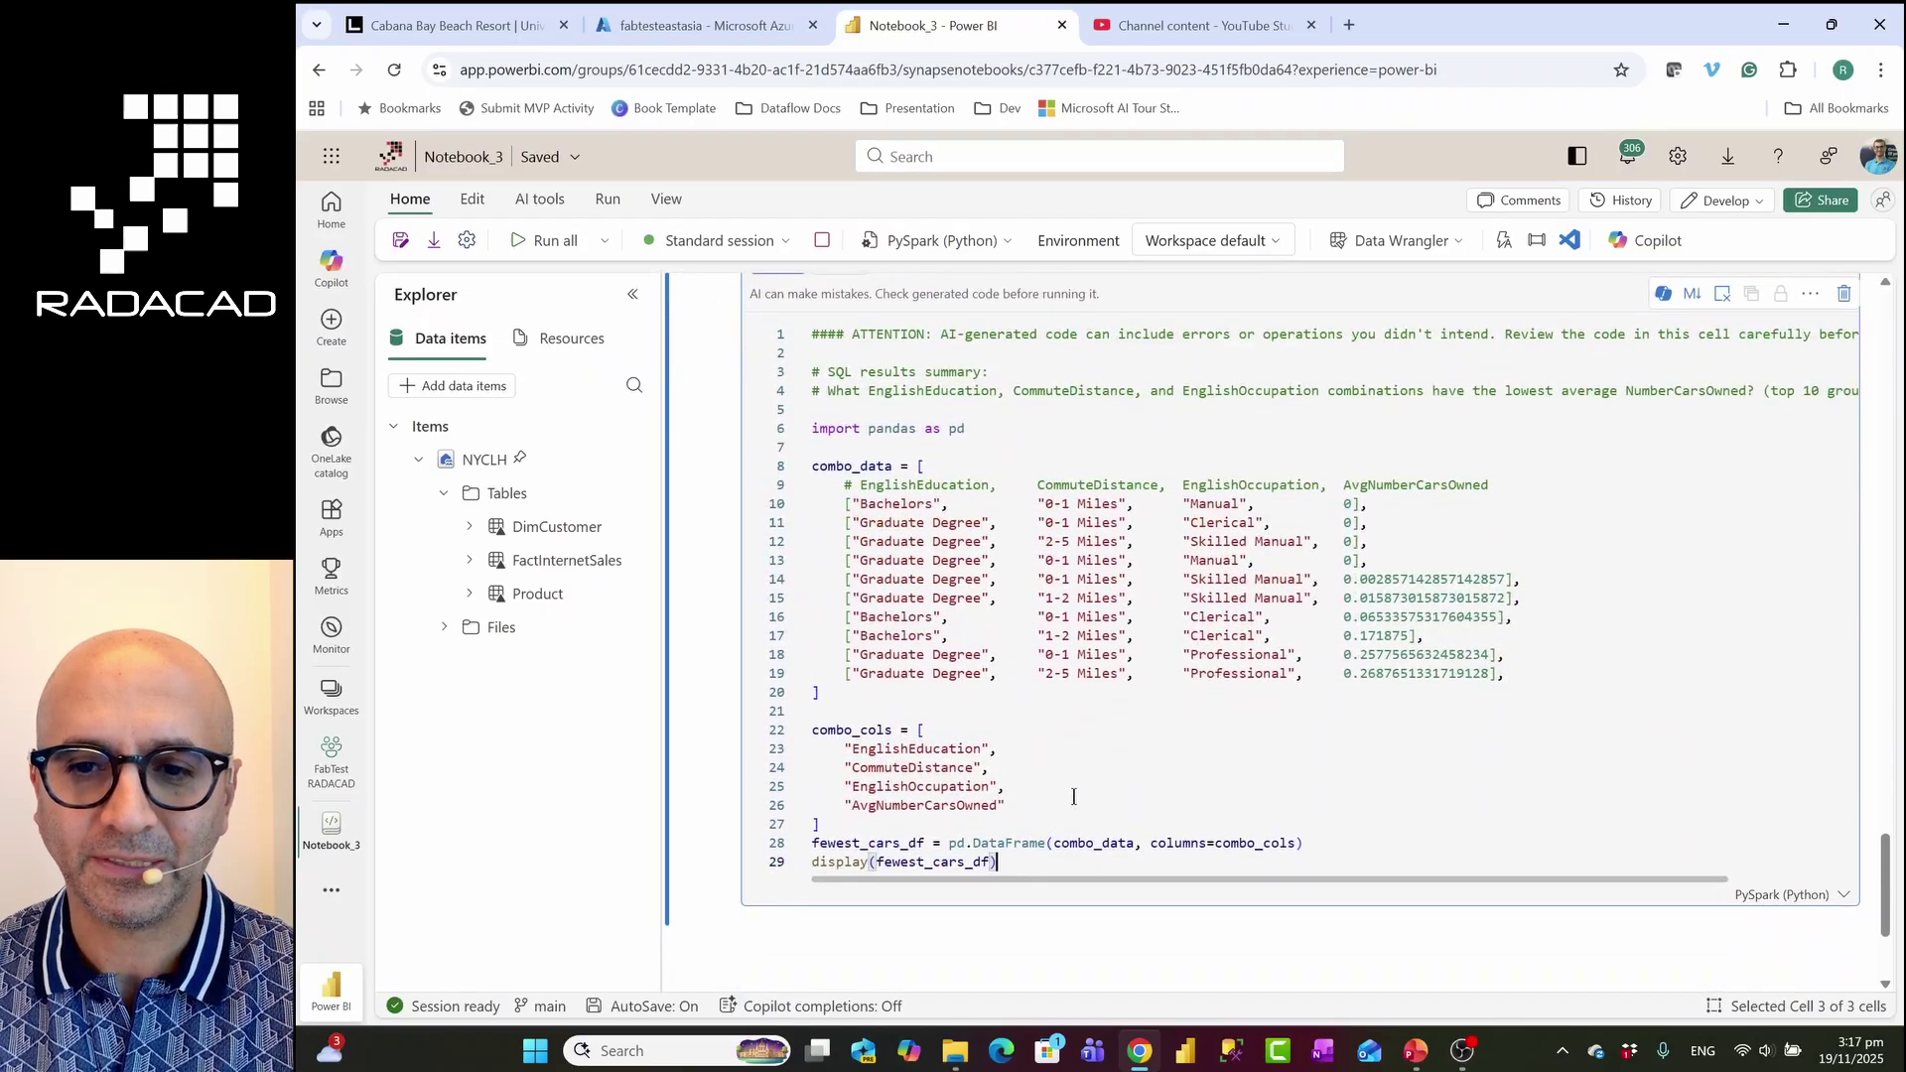
scroll(1073, 796, "down", 1)
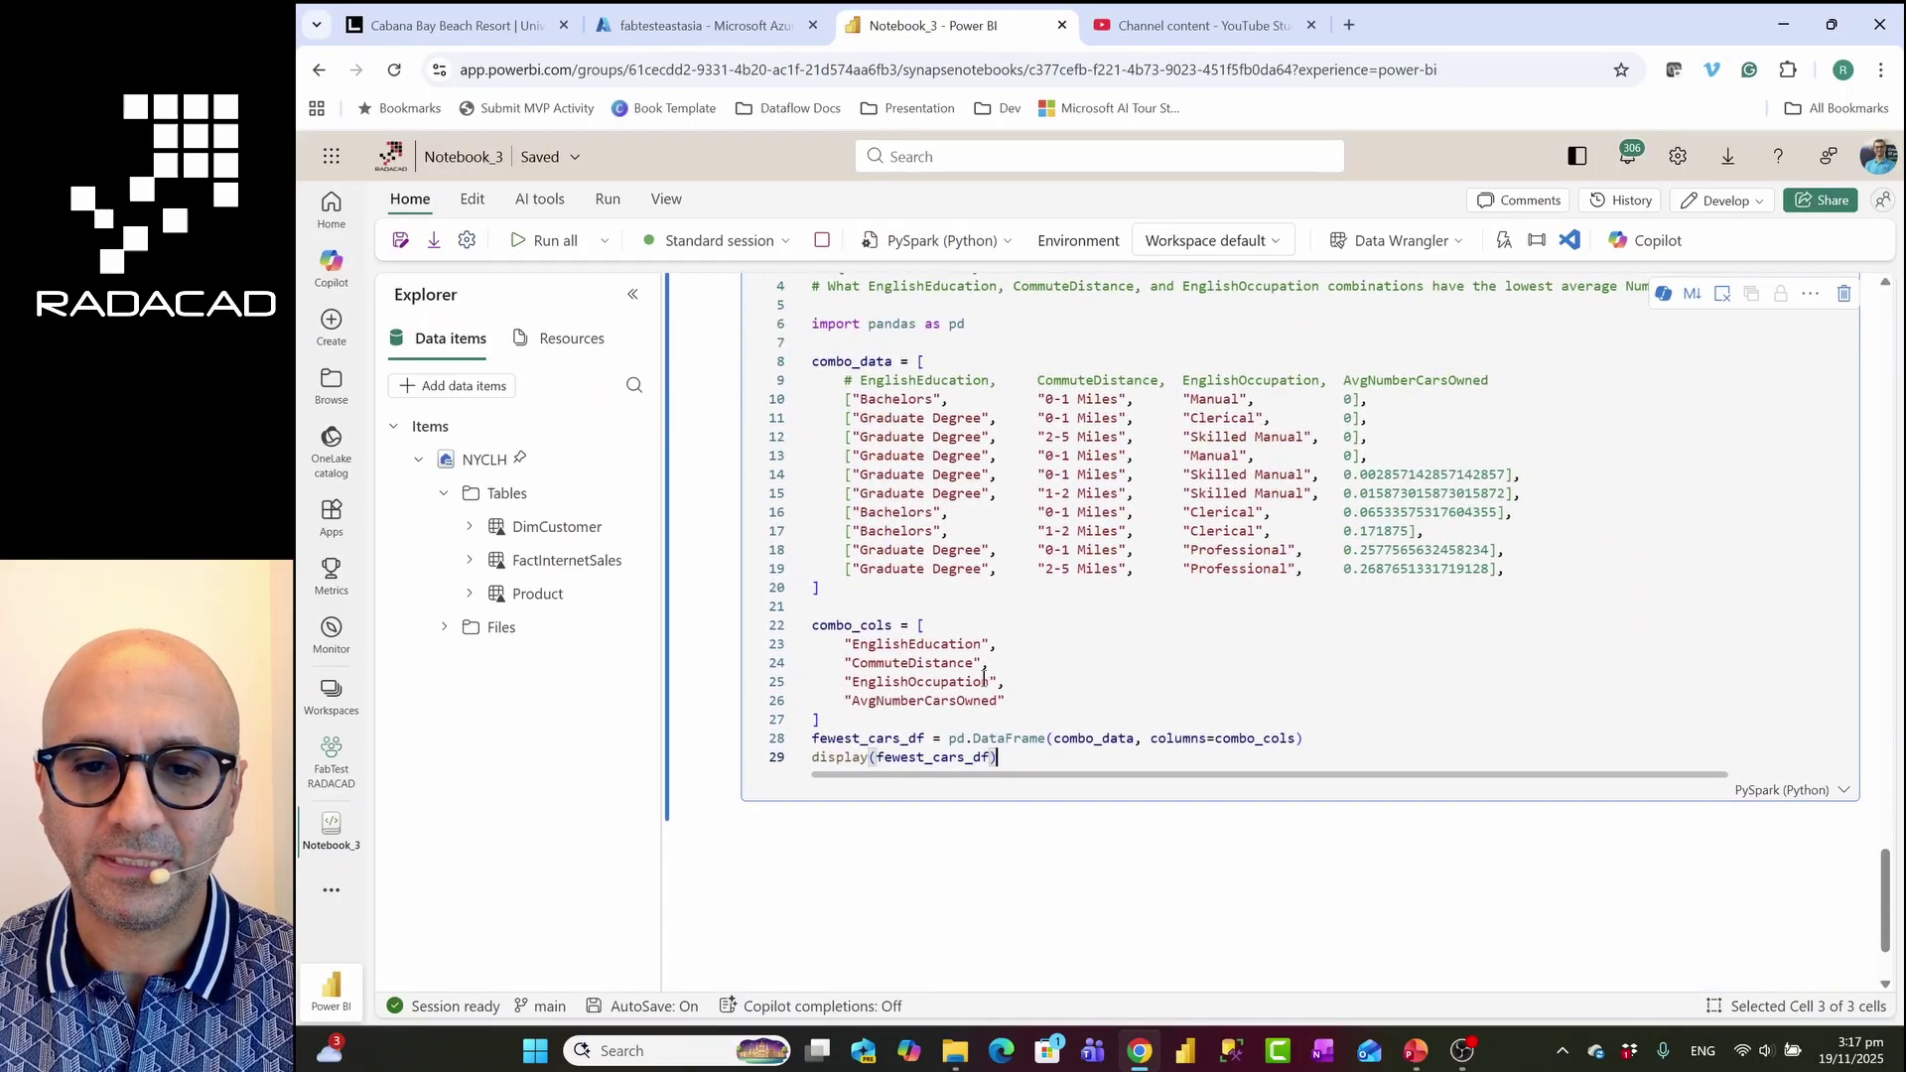
scroll(972, 637, "up", 1)
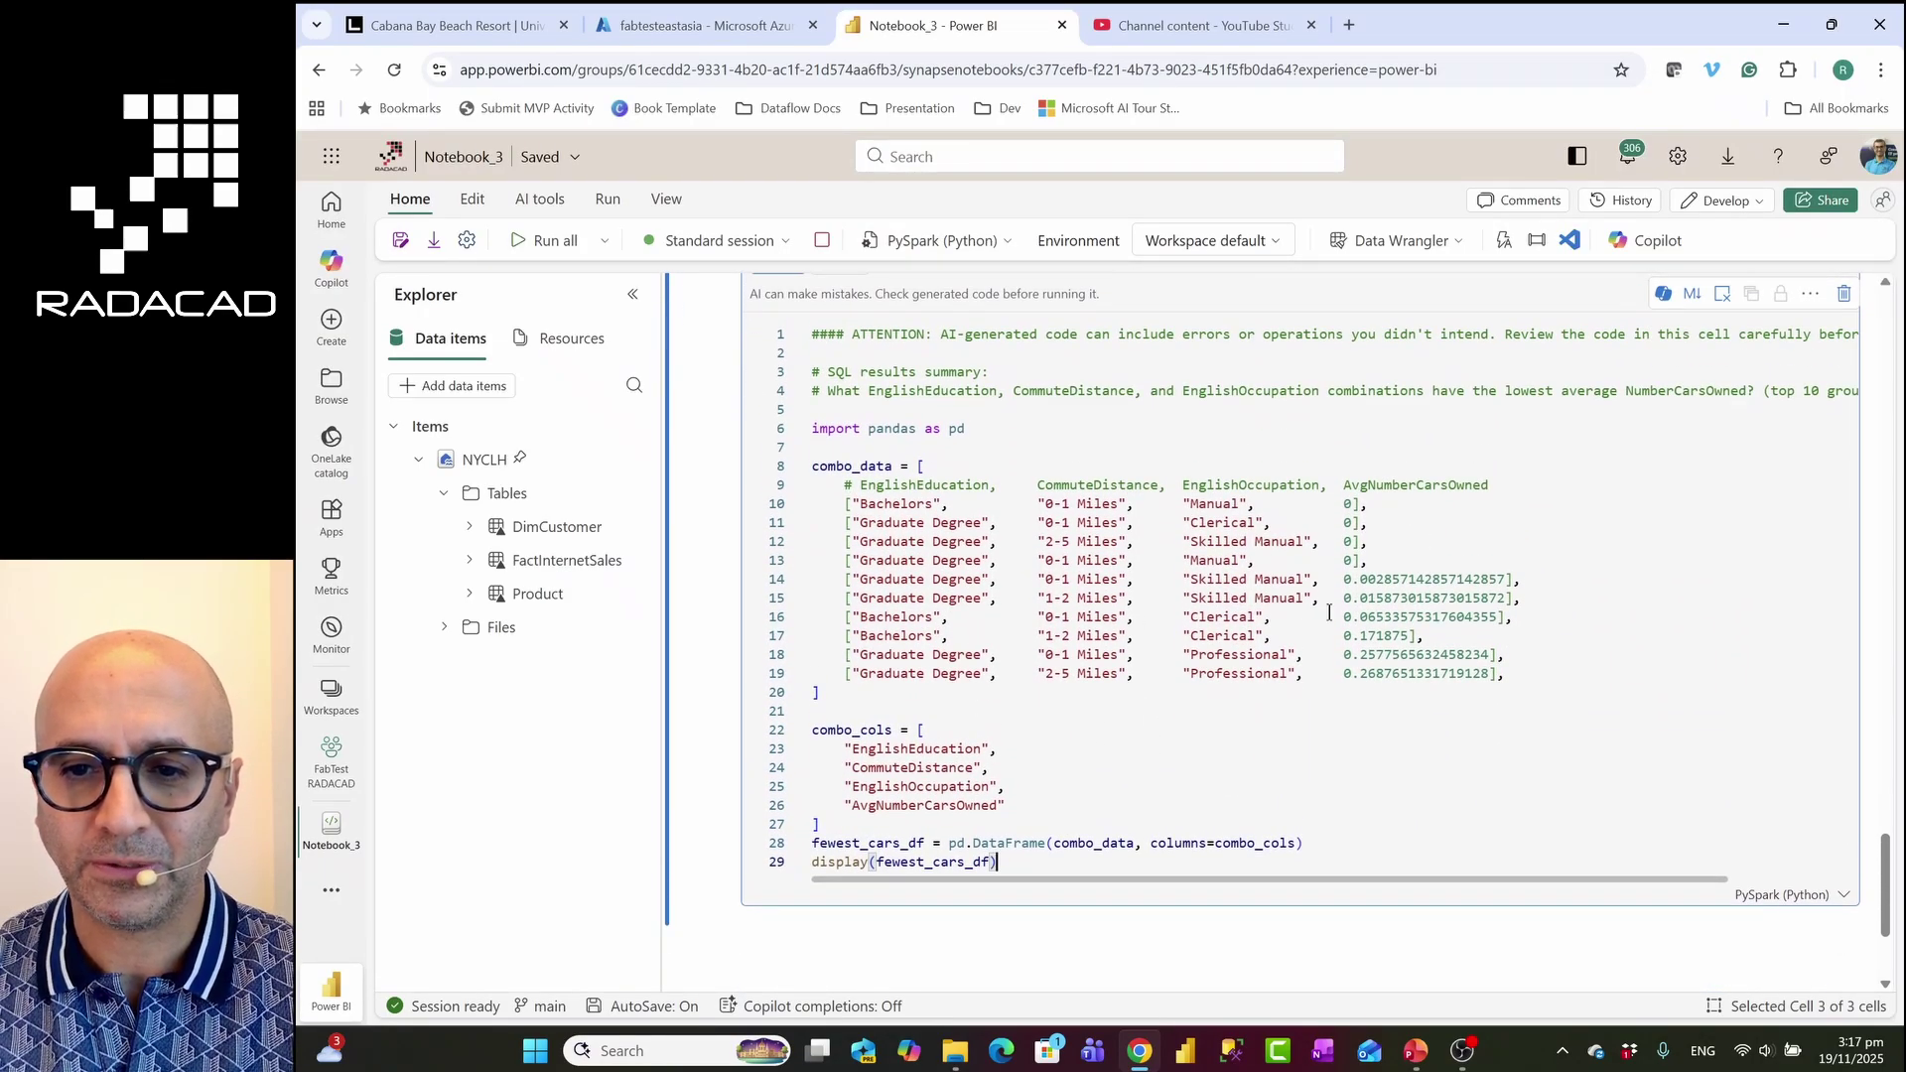
scroll(729, 558, "up", 2)
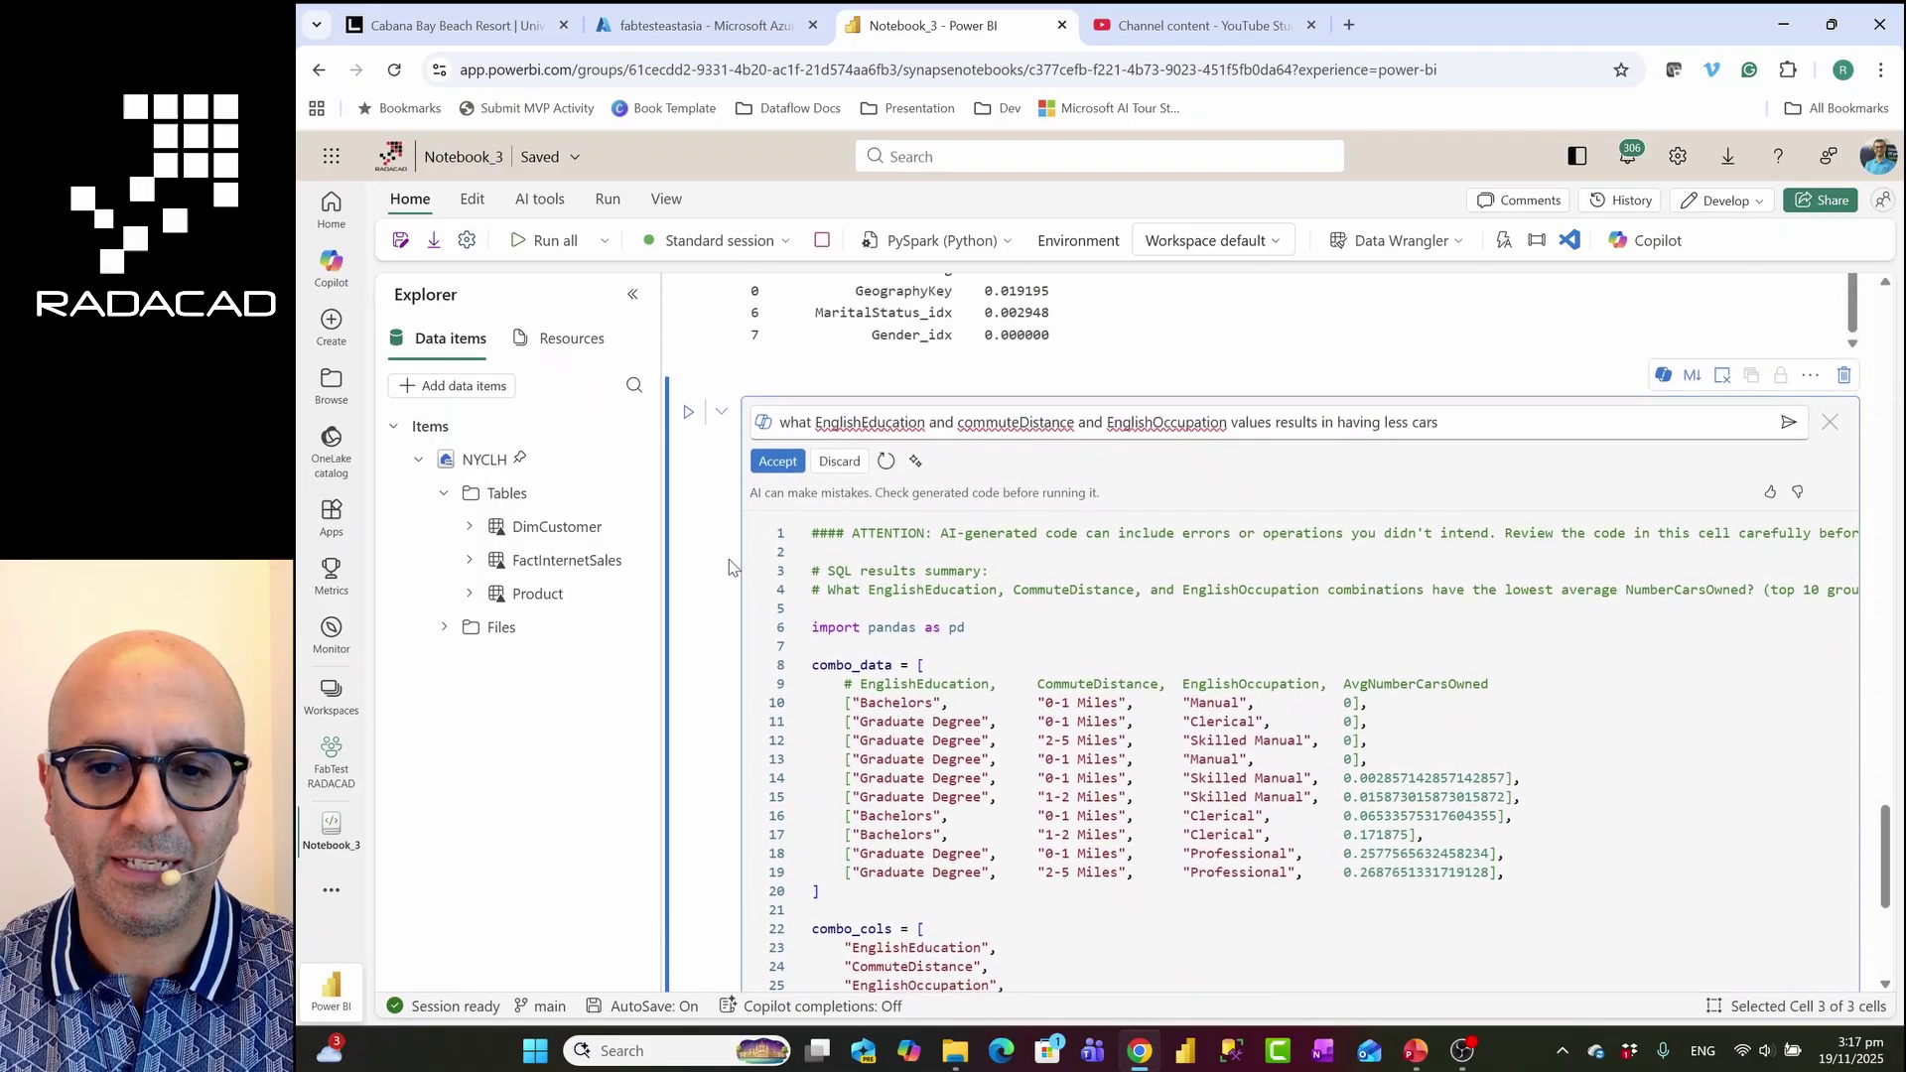
left_click(777, 472)
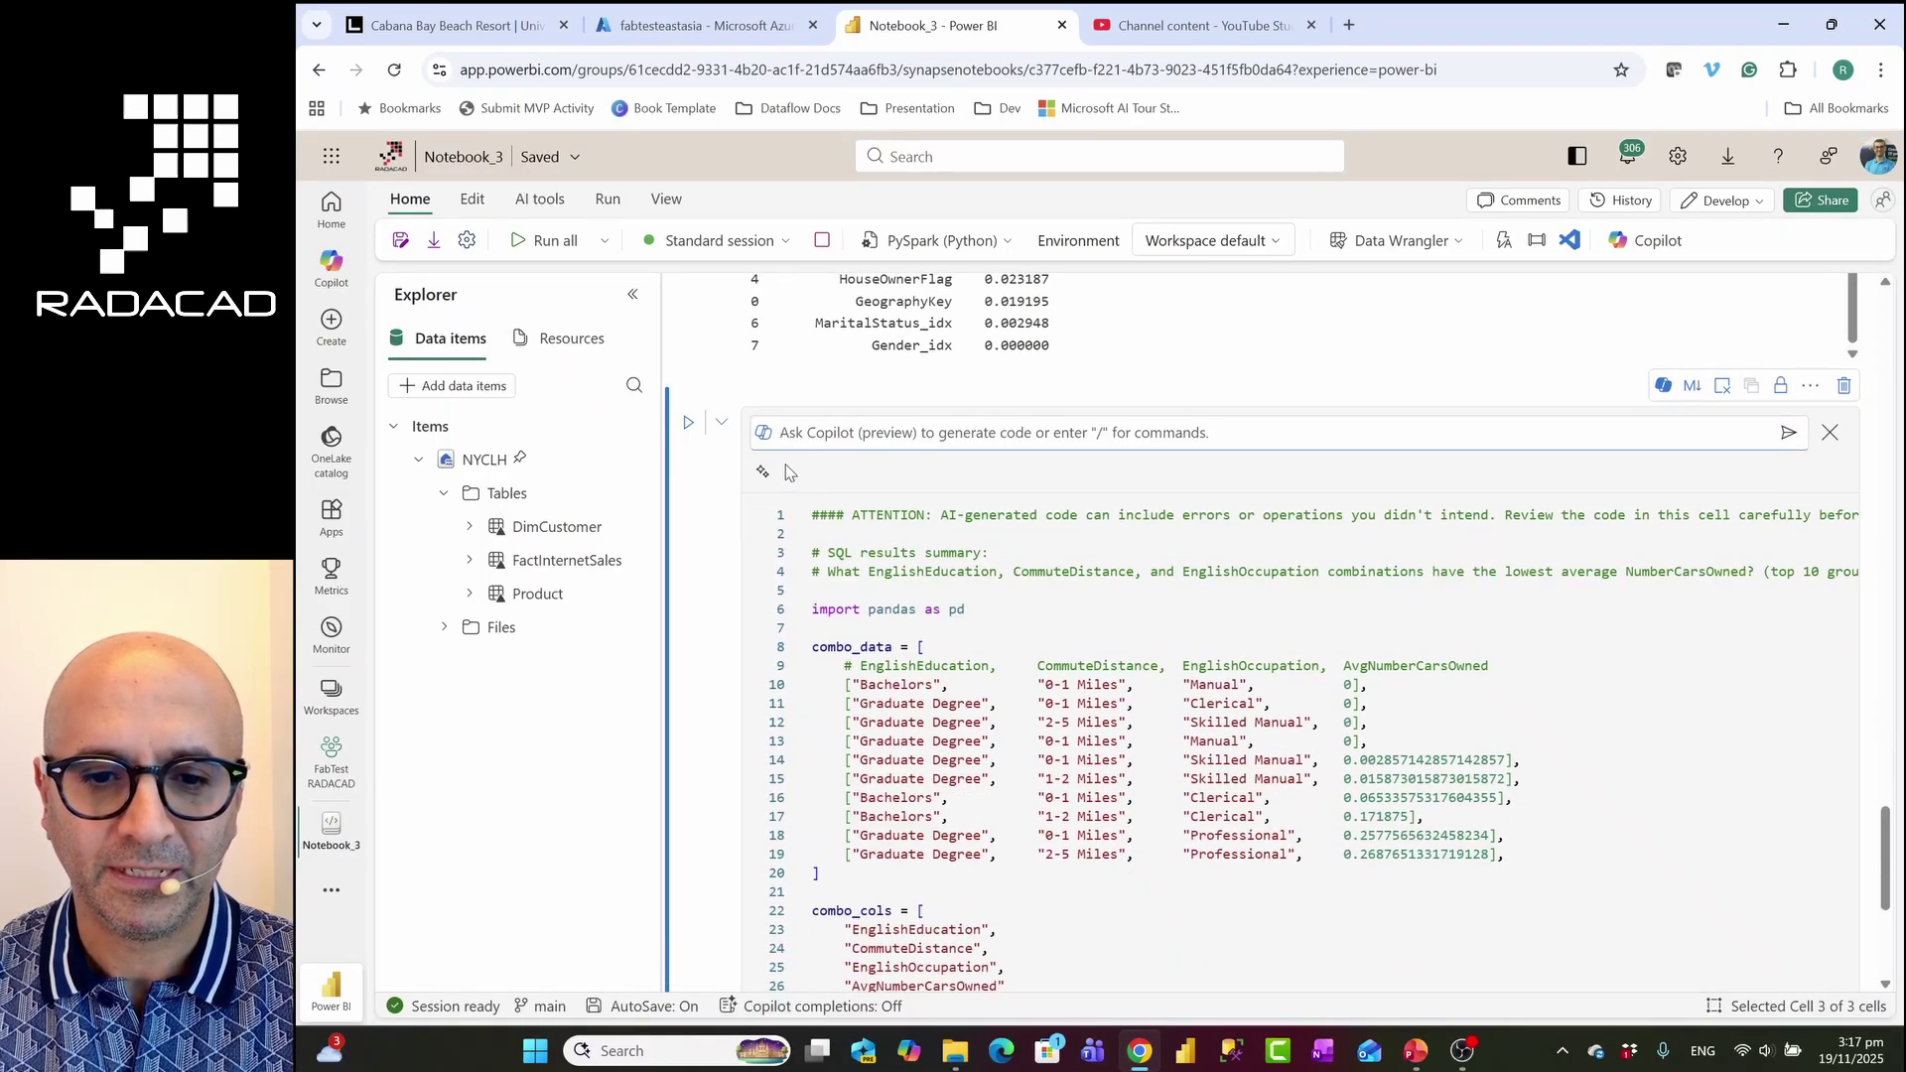
Run the cell to produce the 10-row fewest_cars_df table led by Bachelors, 0-1 Miles, Manual
left_click(688, 421)
scroll(860, 660, "down", 5)
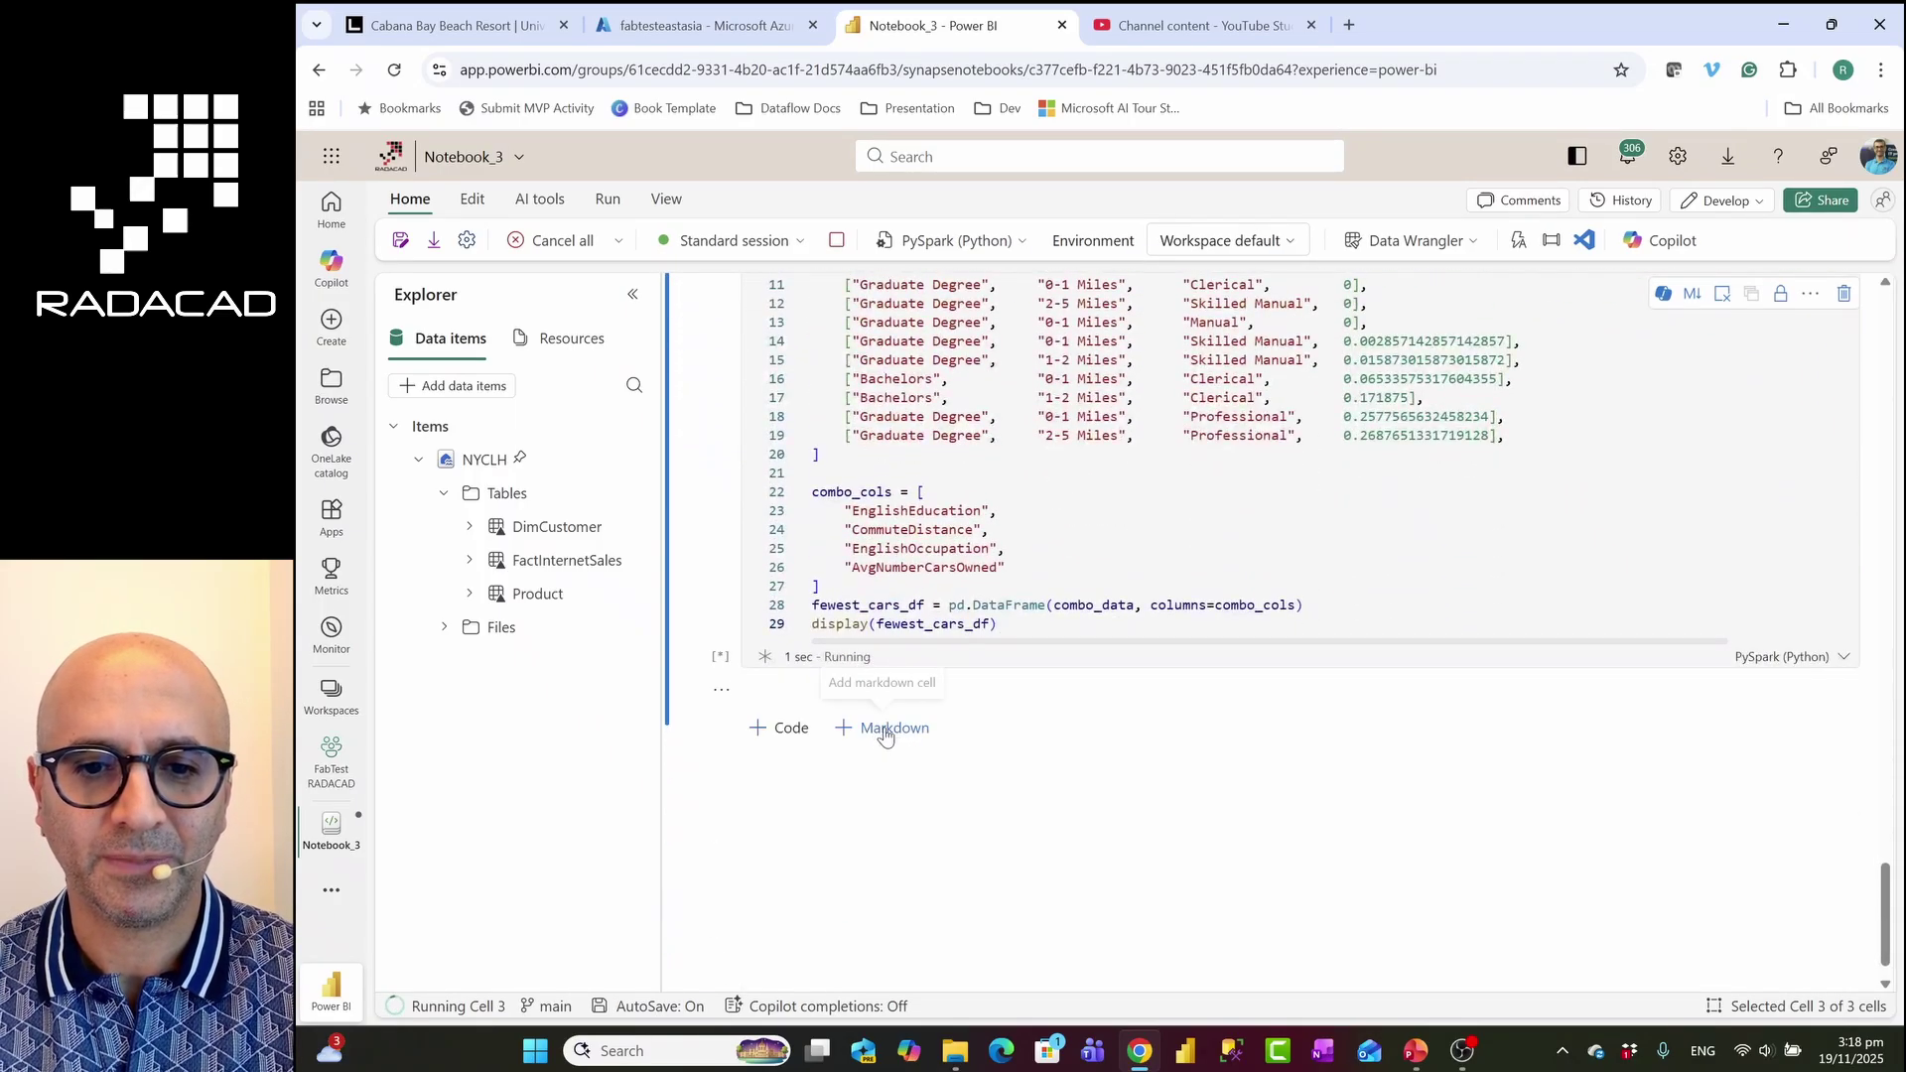
scroll(922, 710, "down", 2)
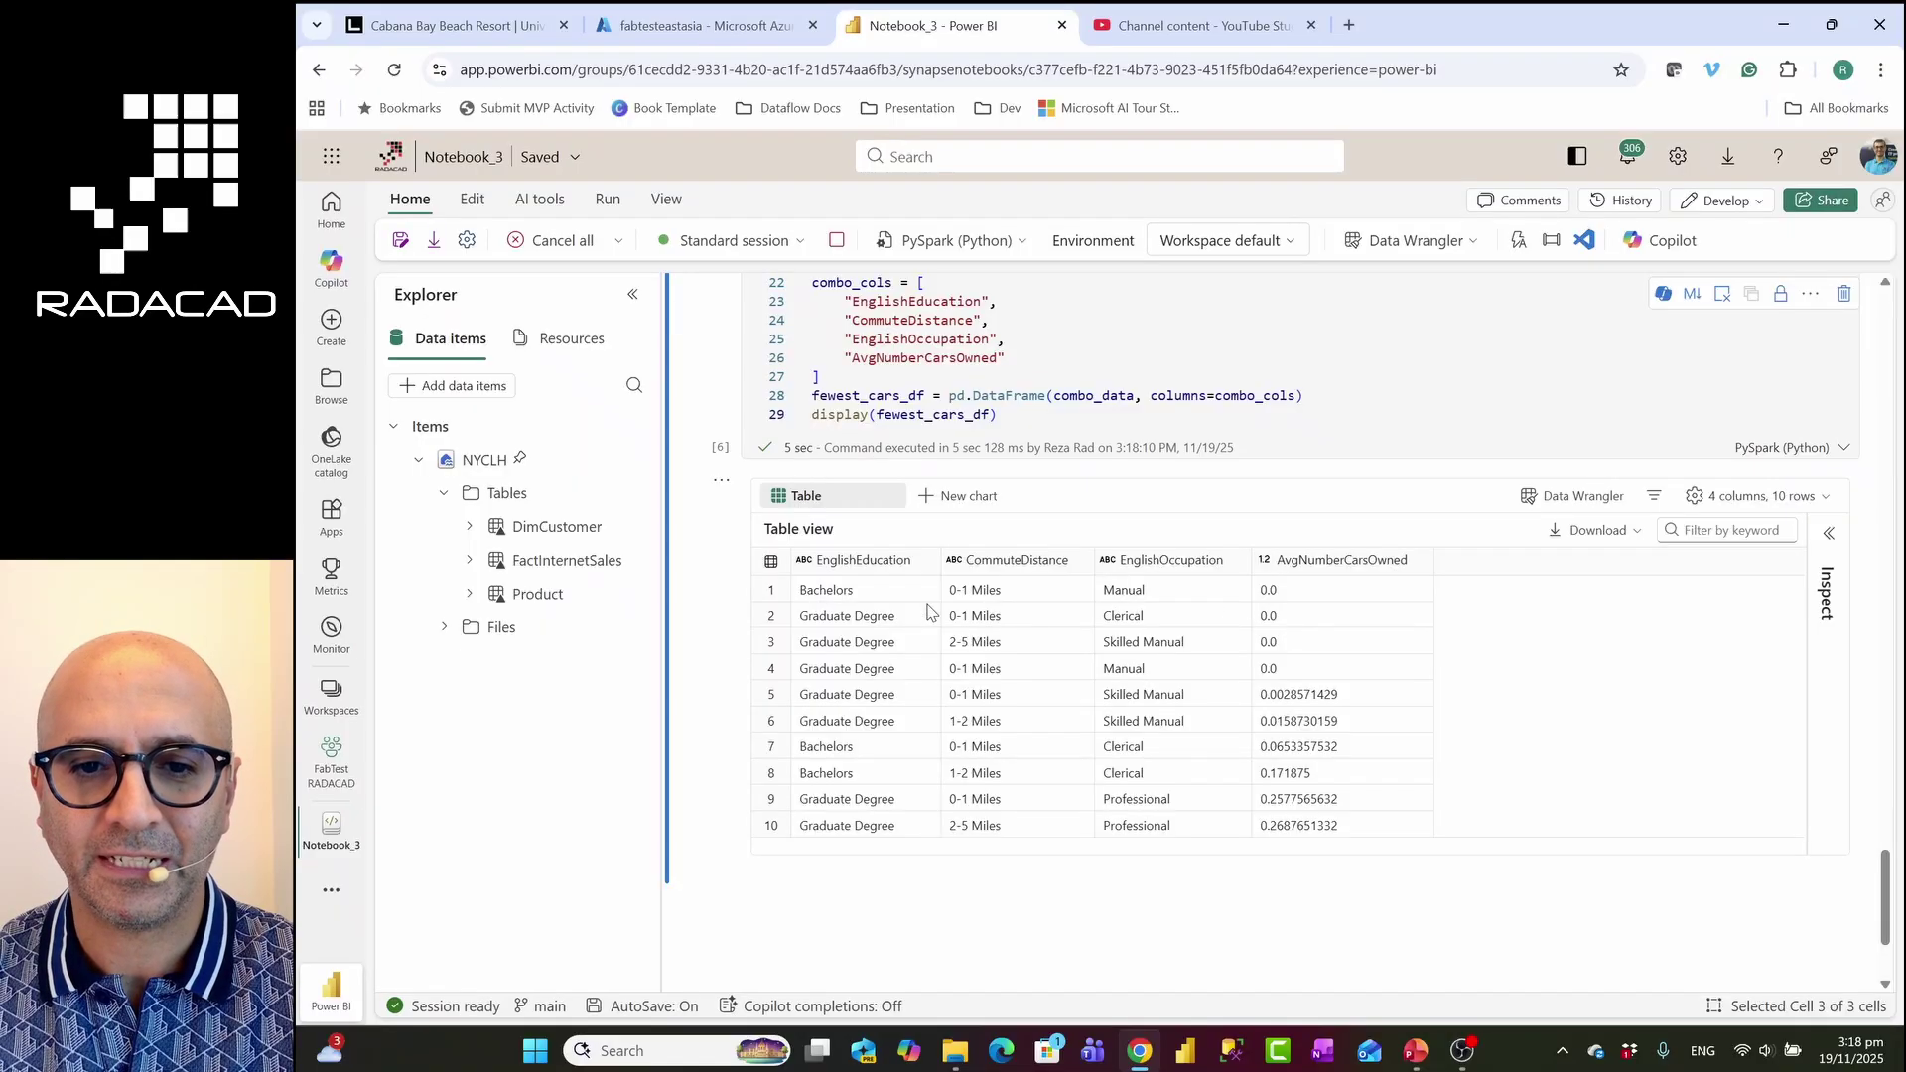
Inspect the Bachelors, Manual, Graduate Degree, Clerical and 0-1 Miles values in rows 1-2
left_click(830, 596)
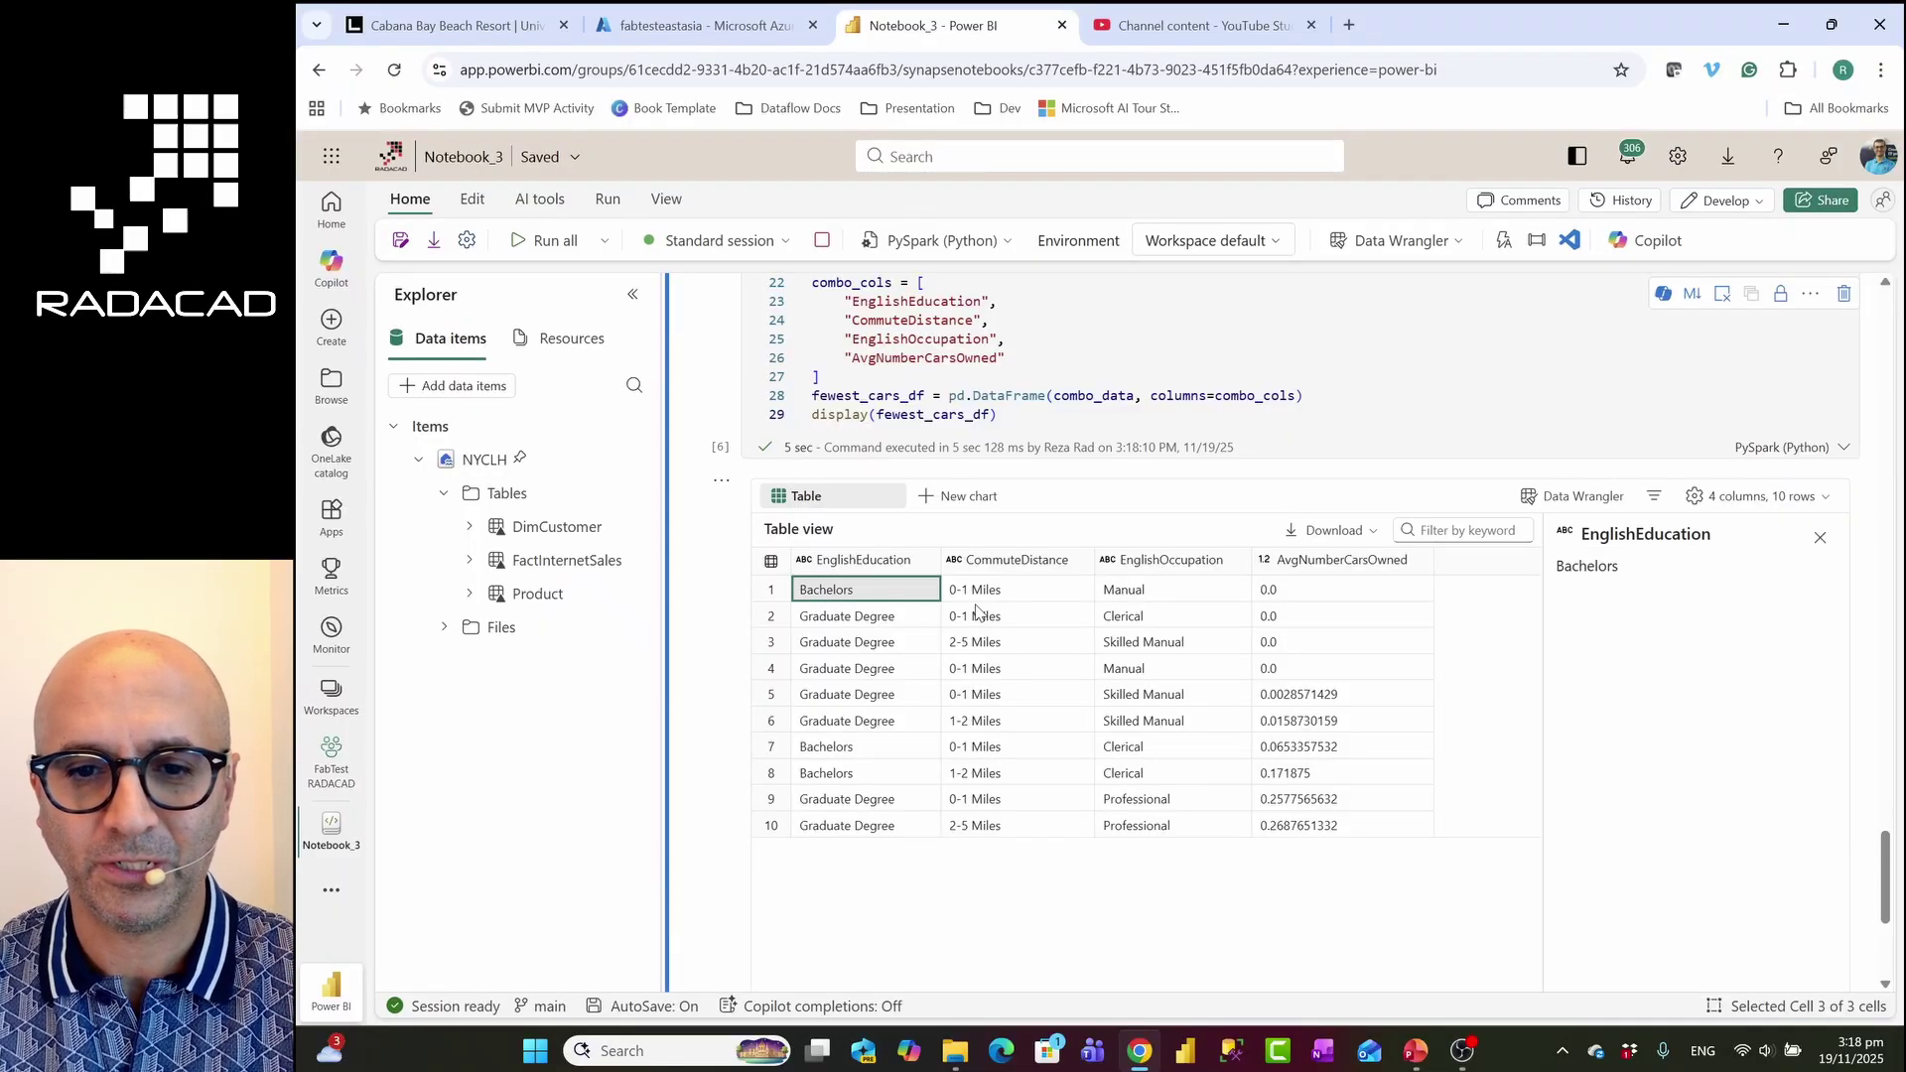
left_click(1118, 595)
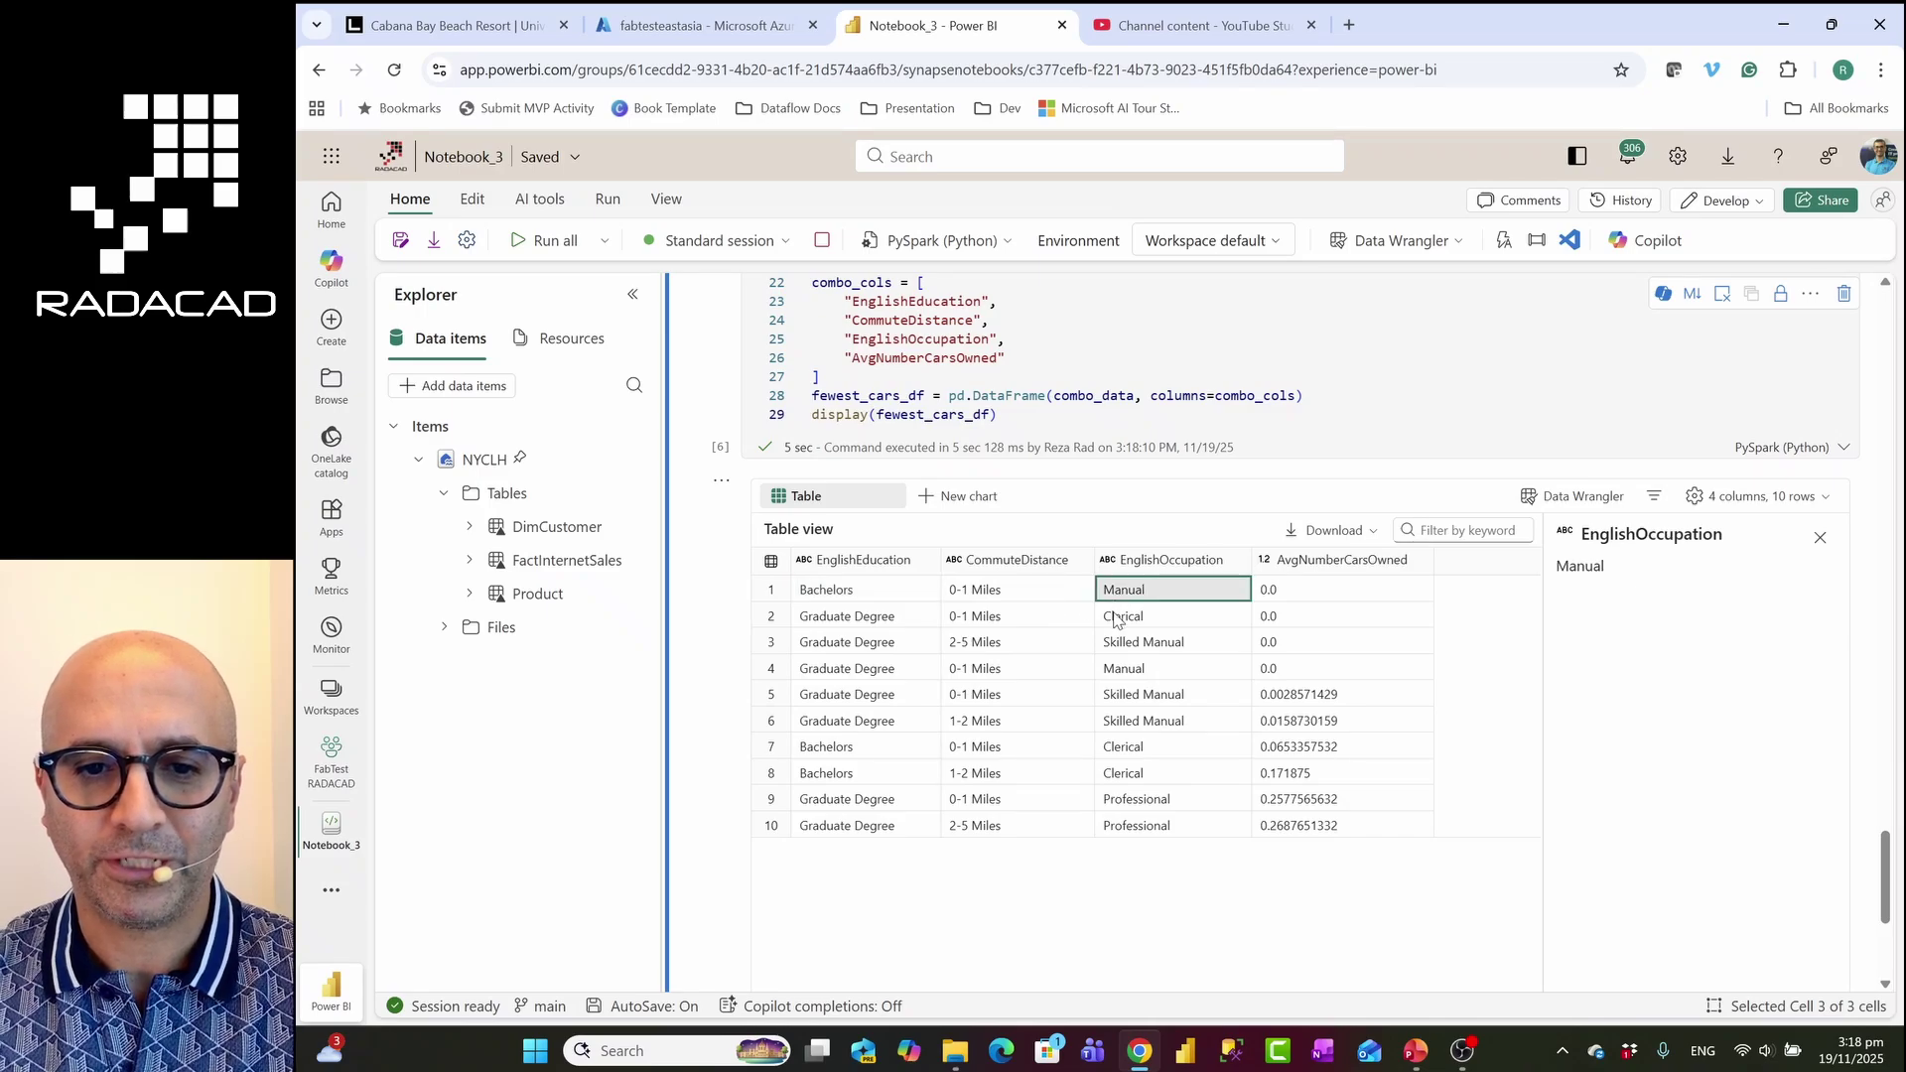
left_click(897, 615)
left_click(1135, 619)
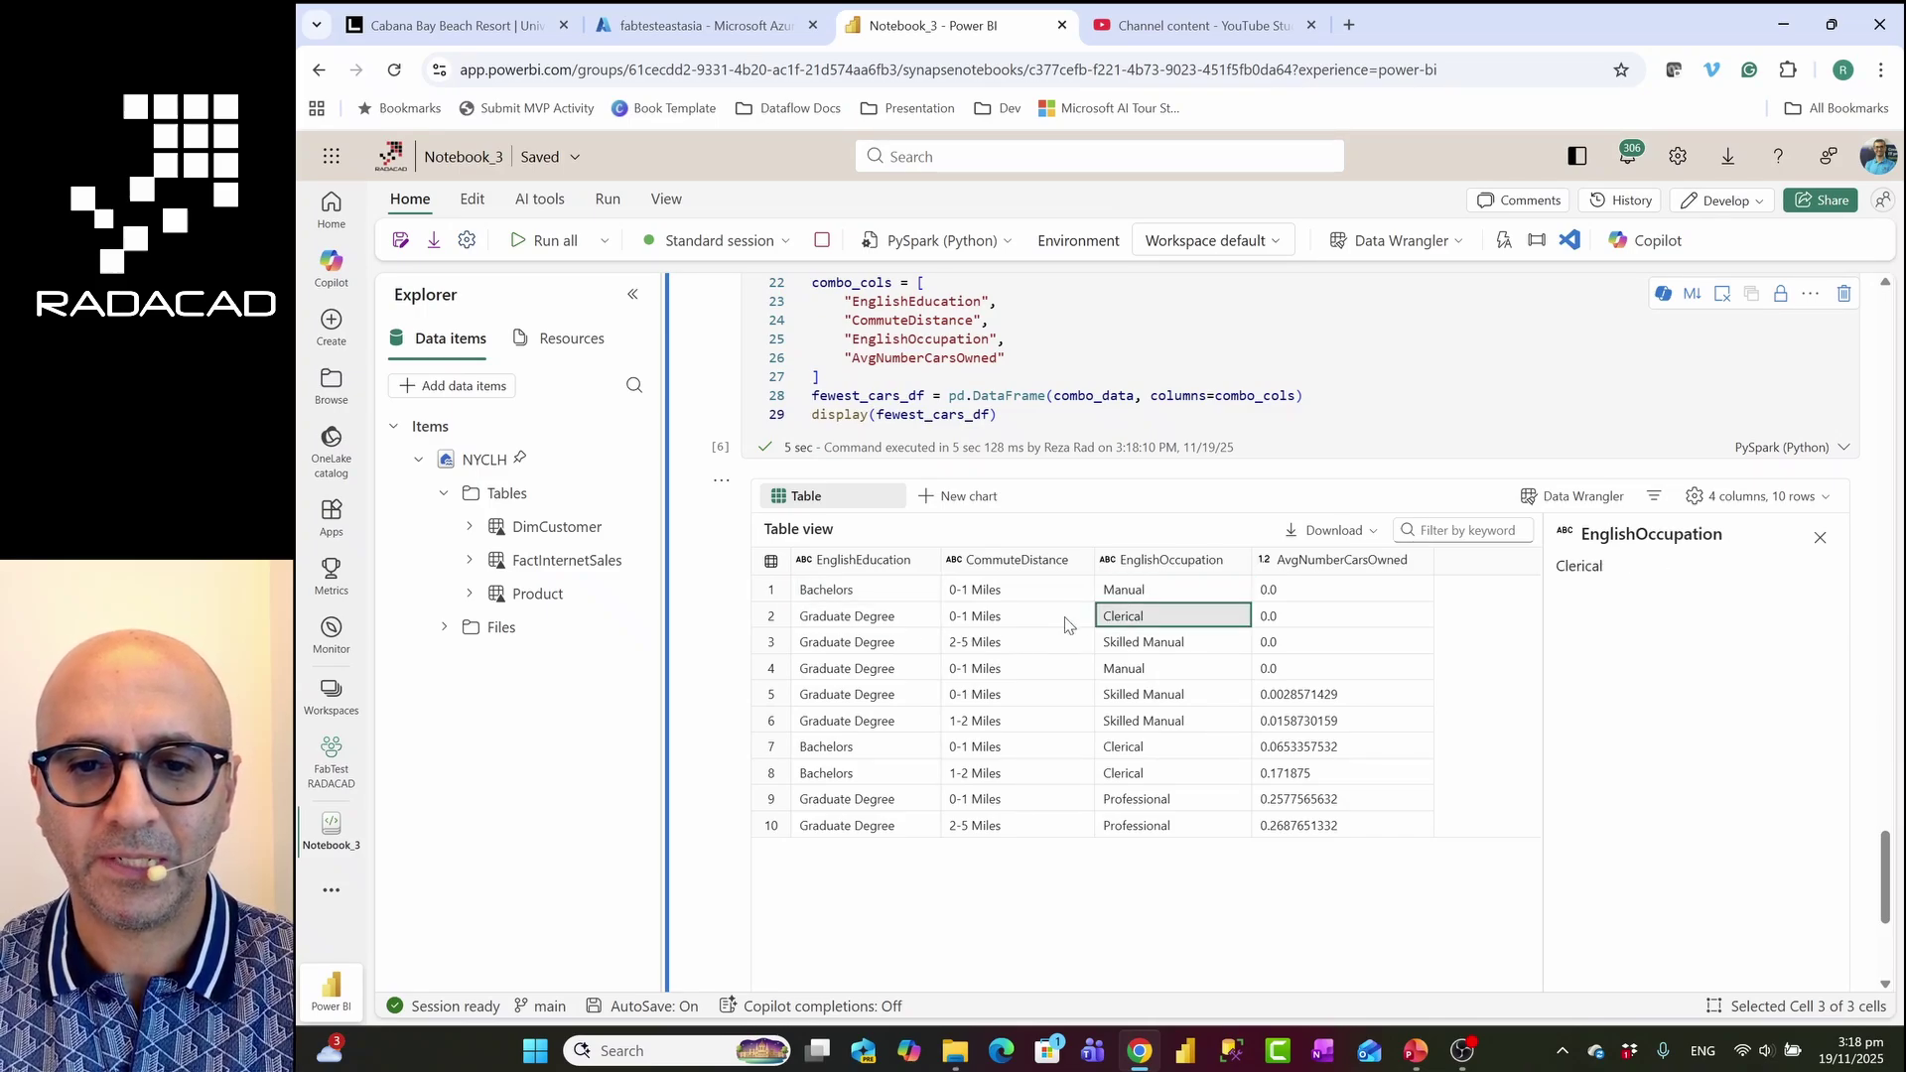
left_click(1001, 620)
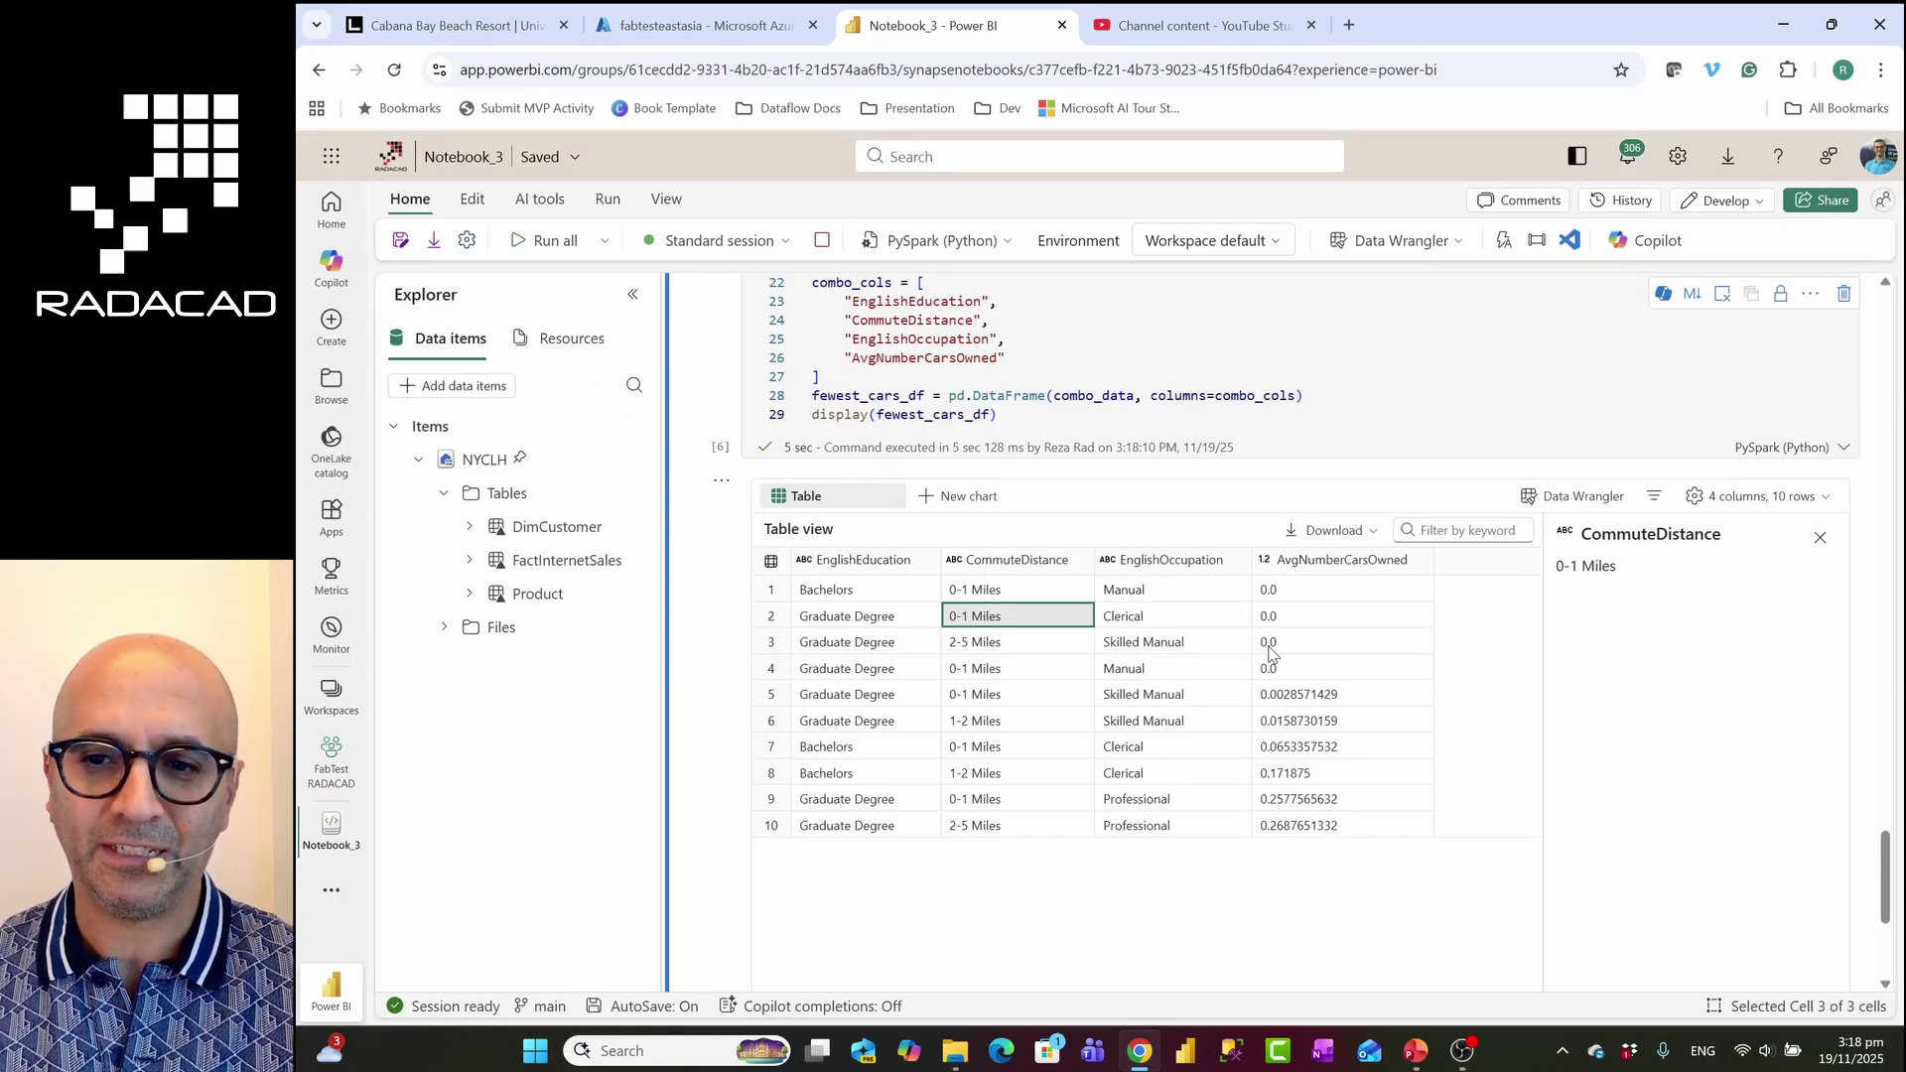
scroll(1404, 687, "up", 5)
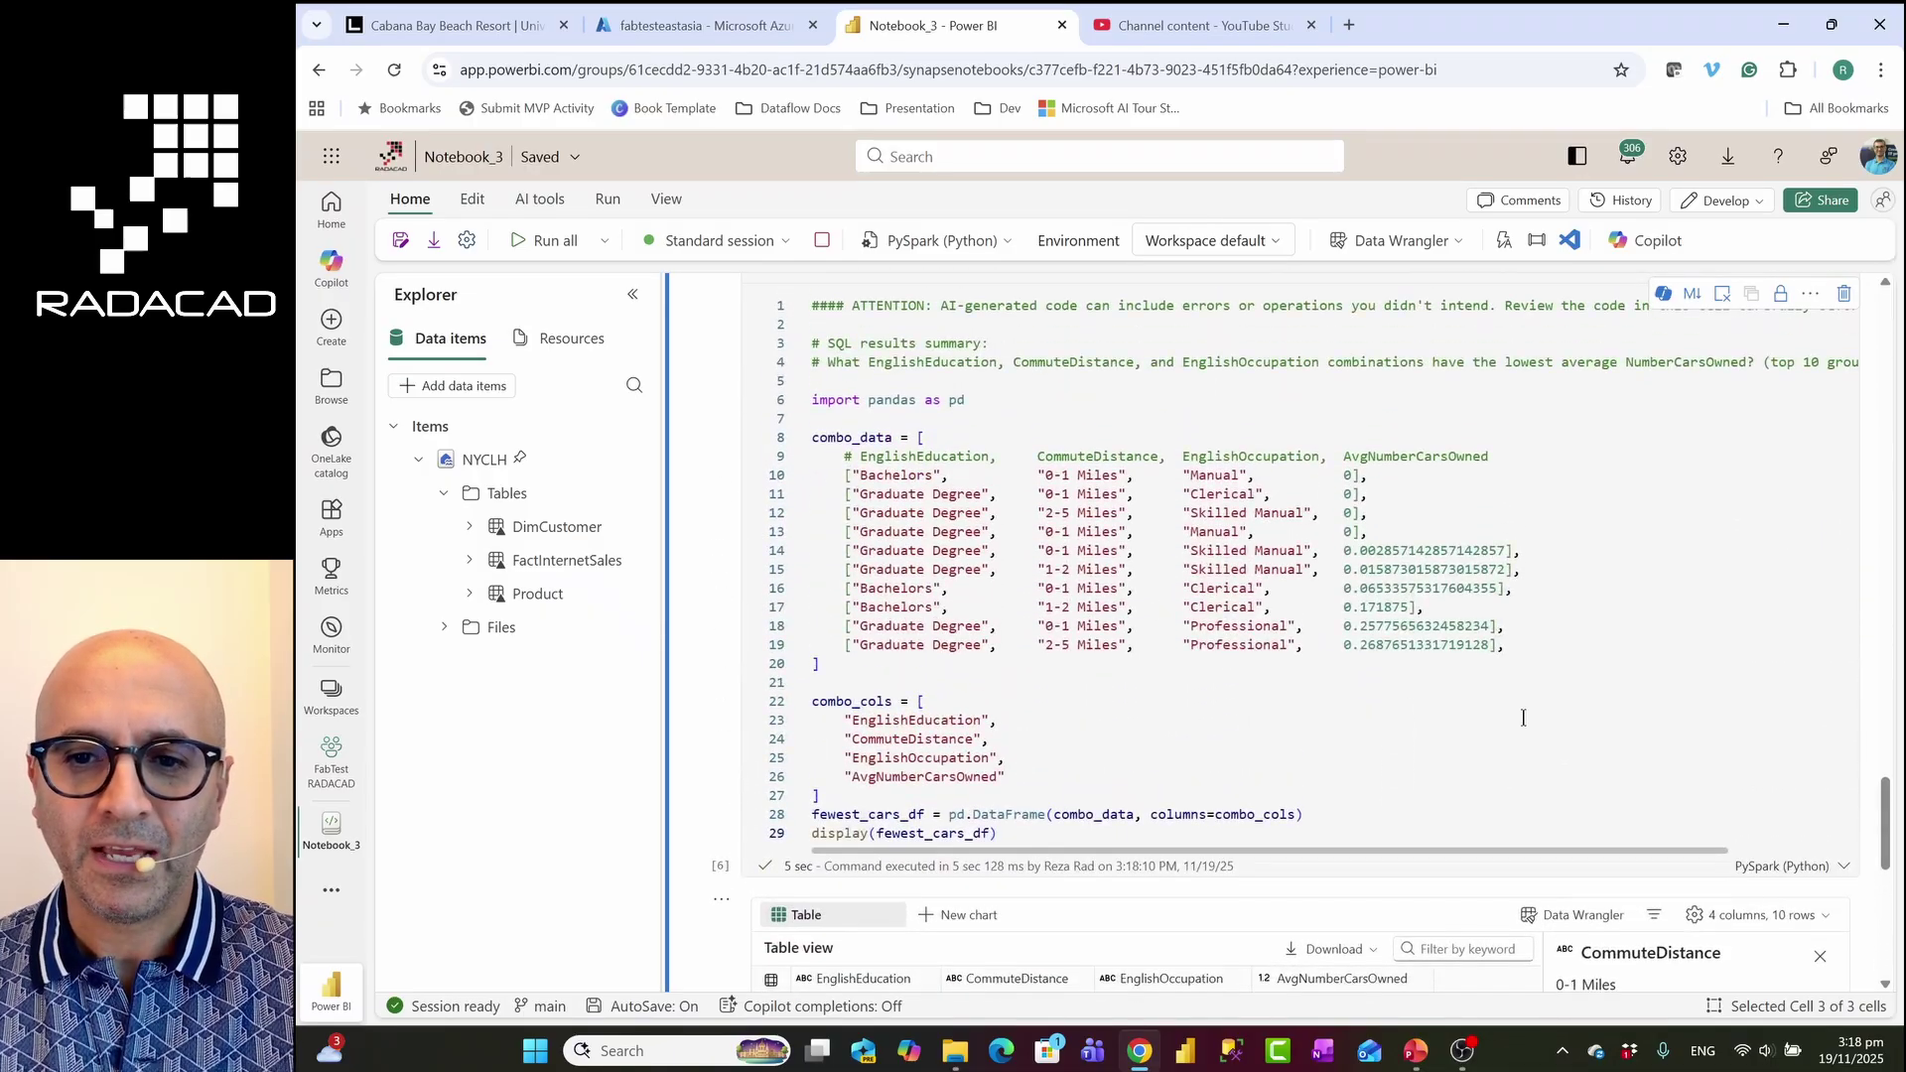
scroll(1727, 755, "up", 15)
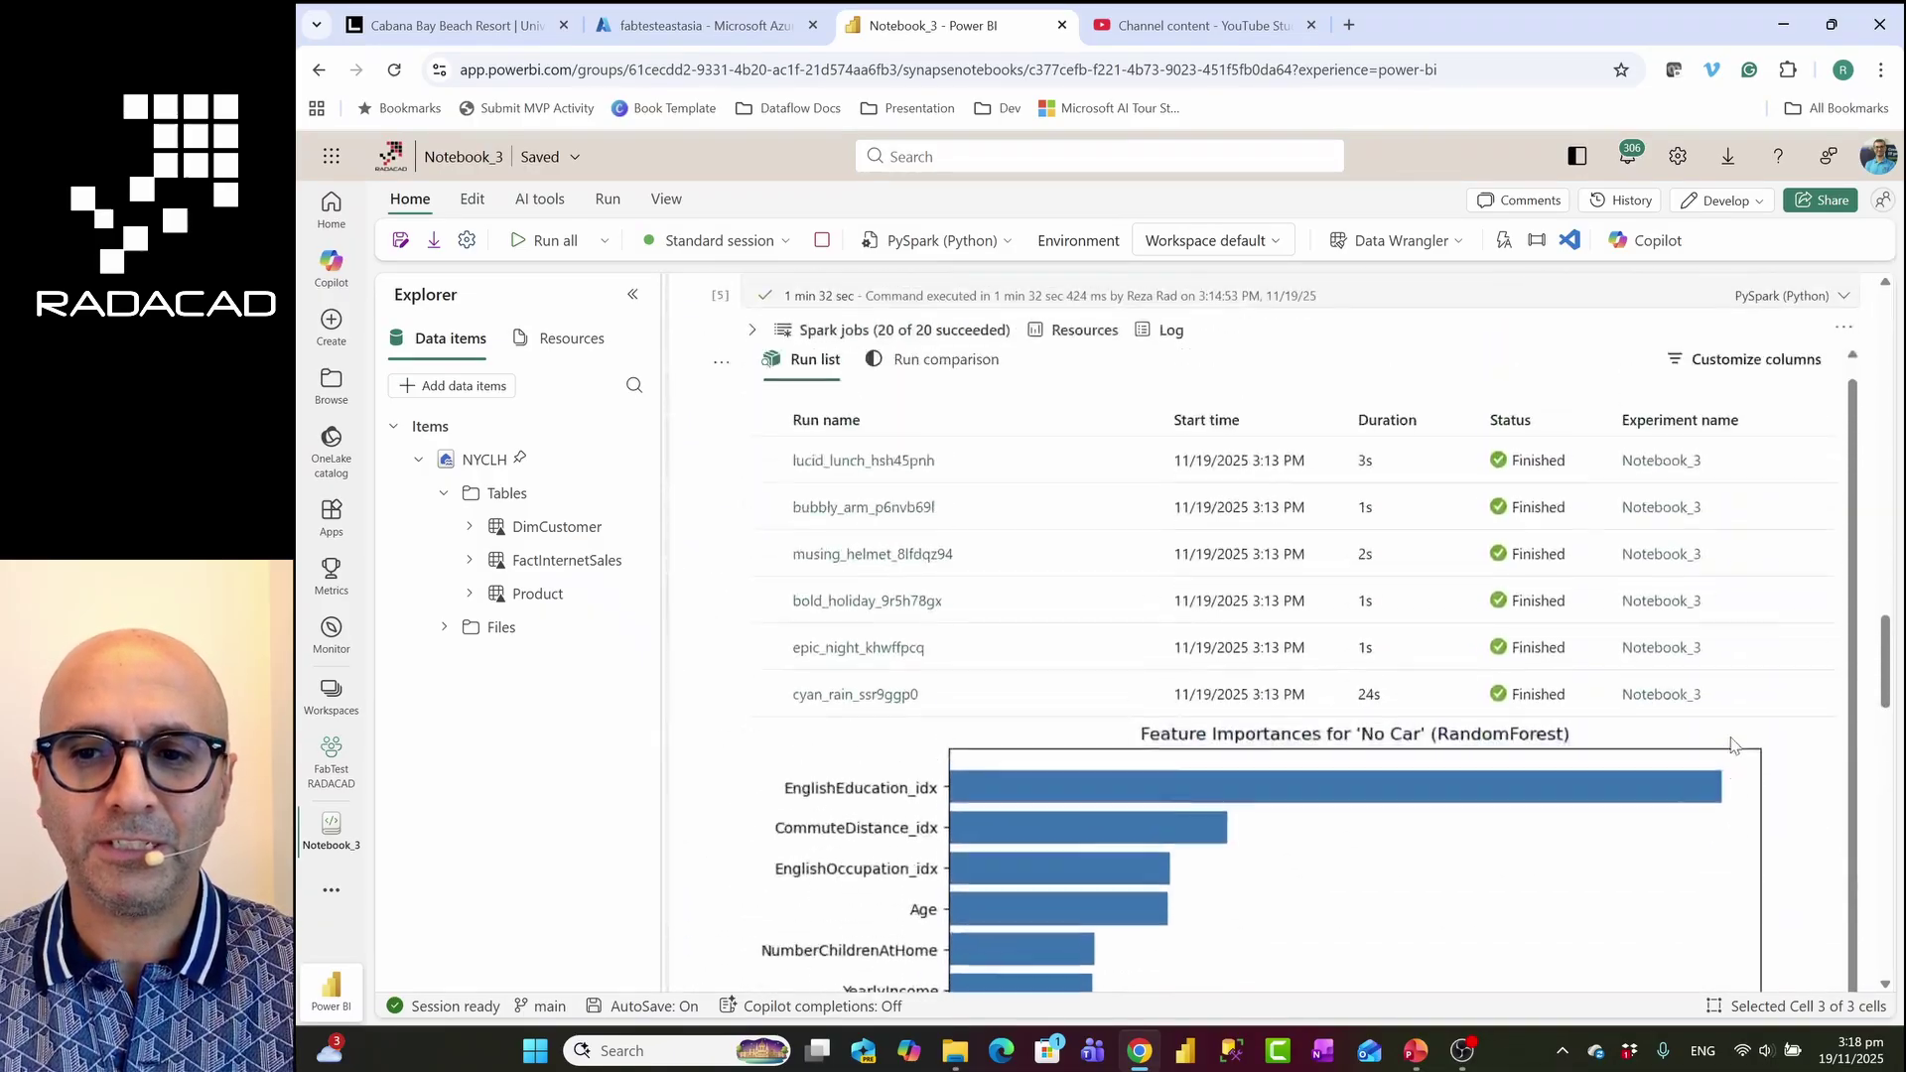
scroll(1732, 745, "up", 10)
scroll(1700, 690, "up", 2)
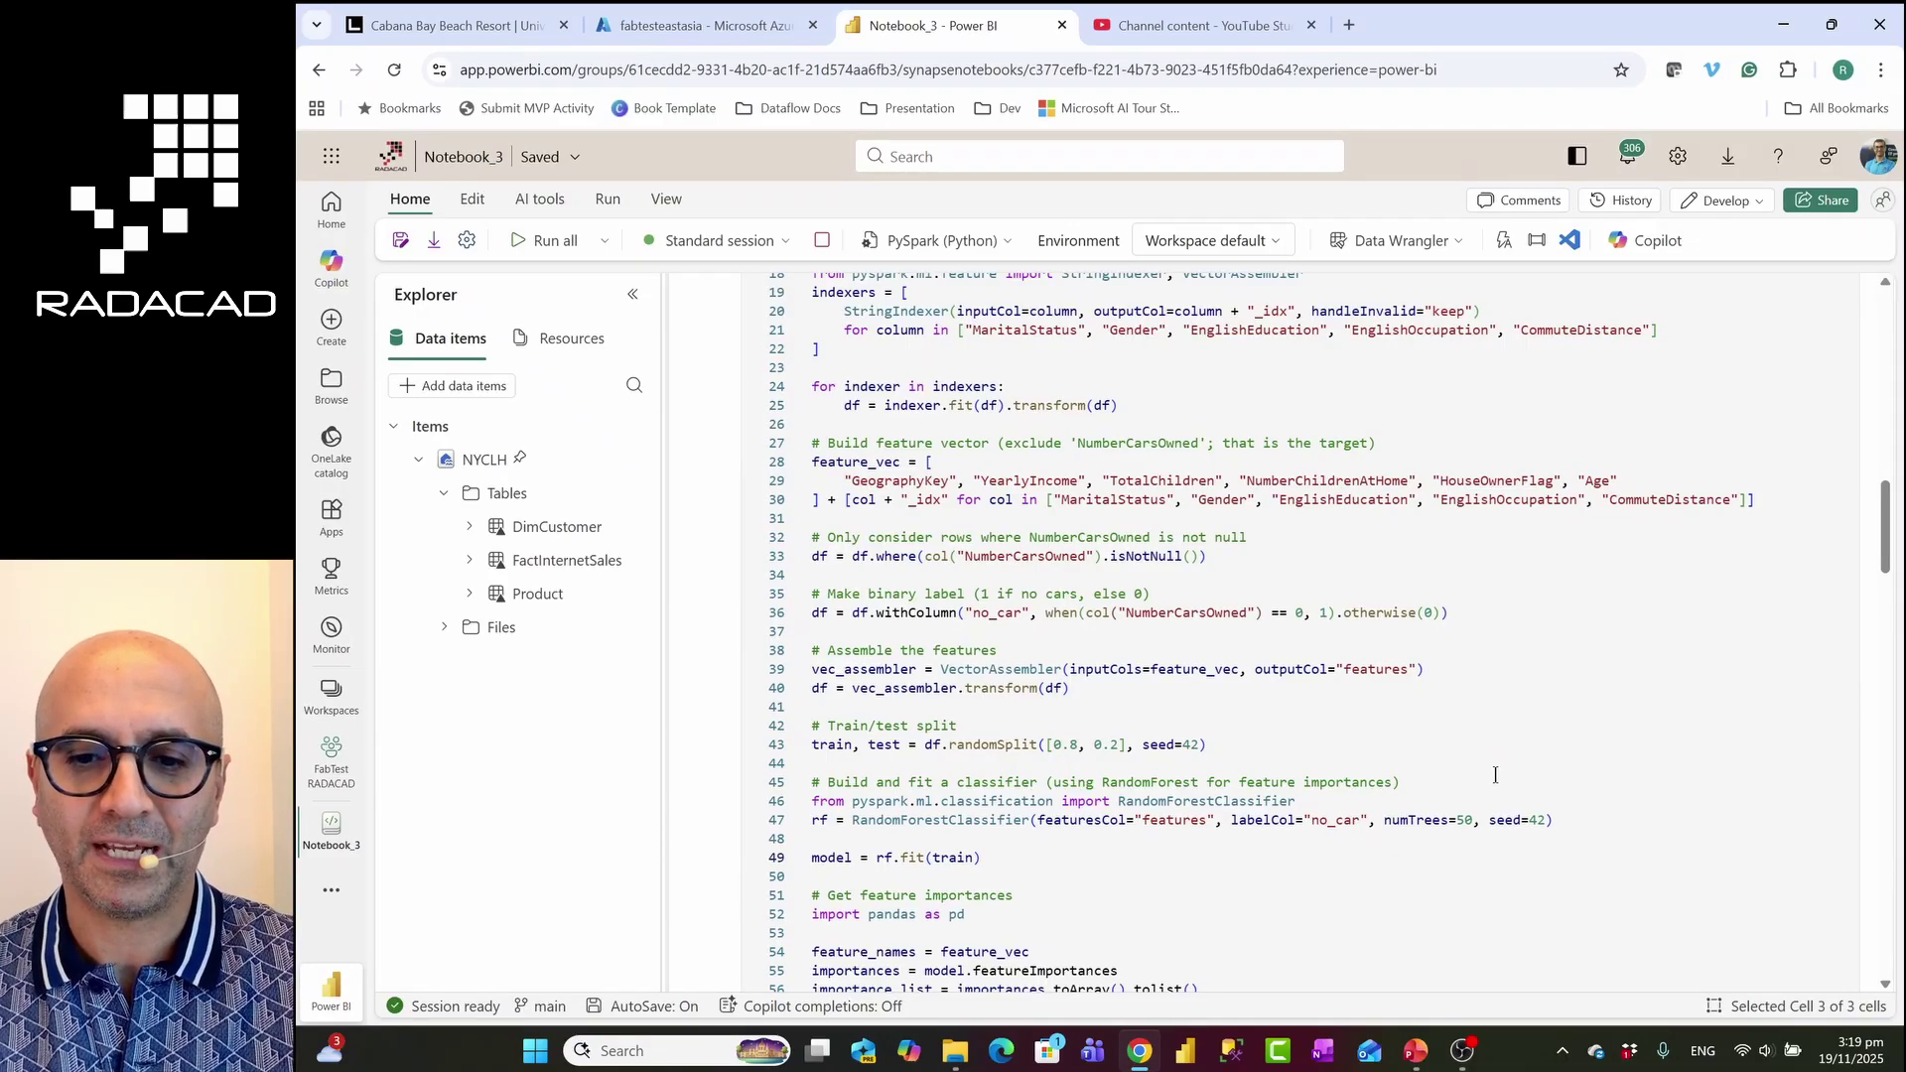
scroll(1496, 774, "up", 5)
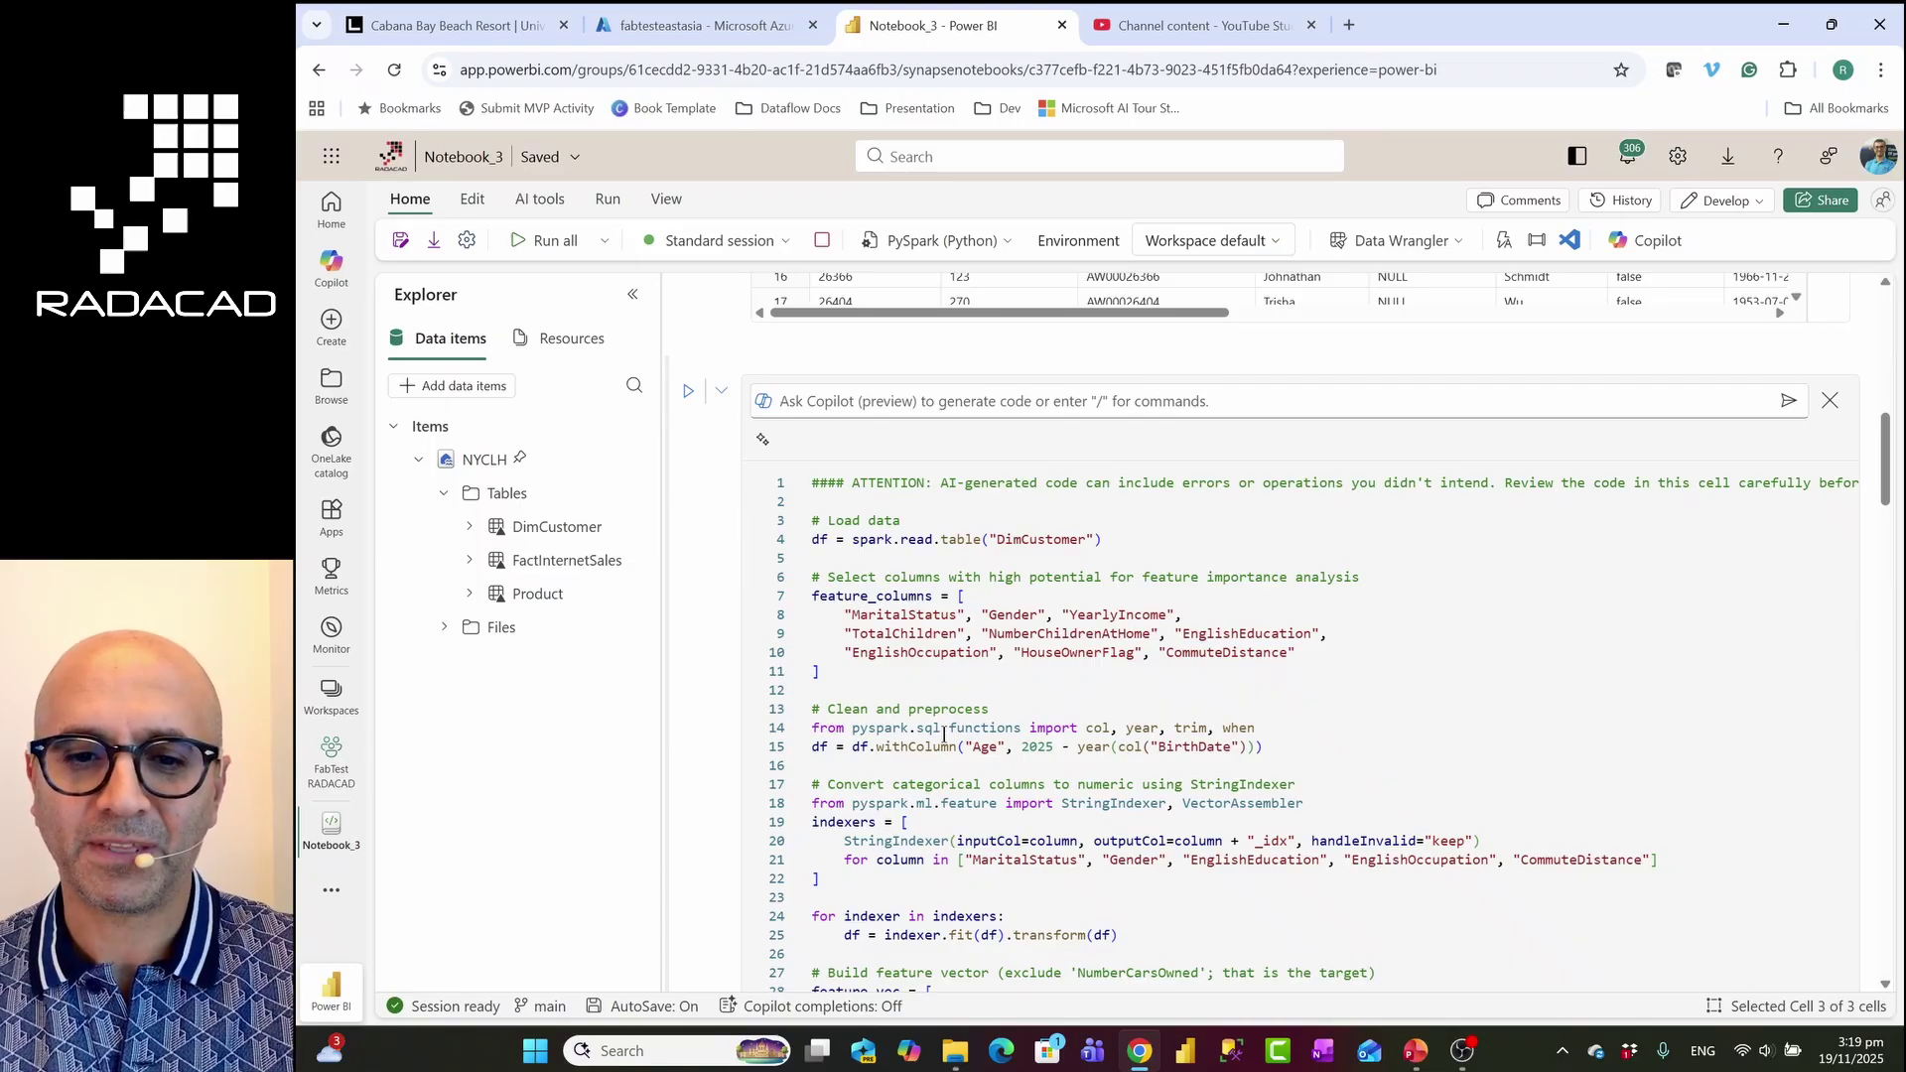
left_click(847, 676)
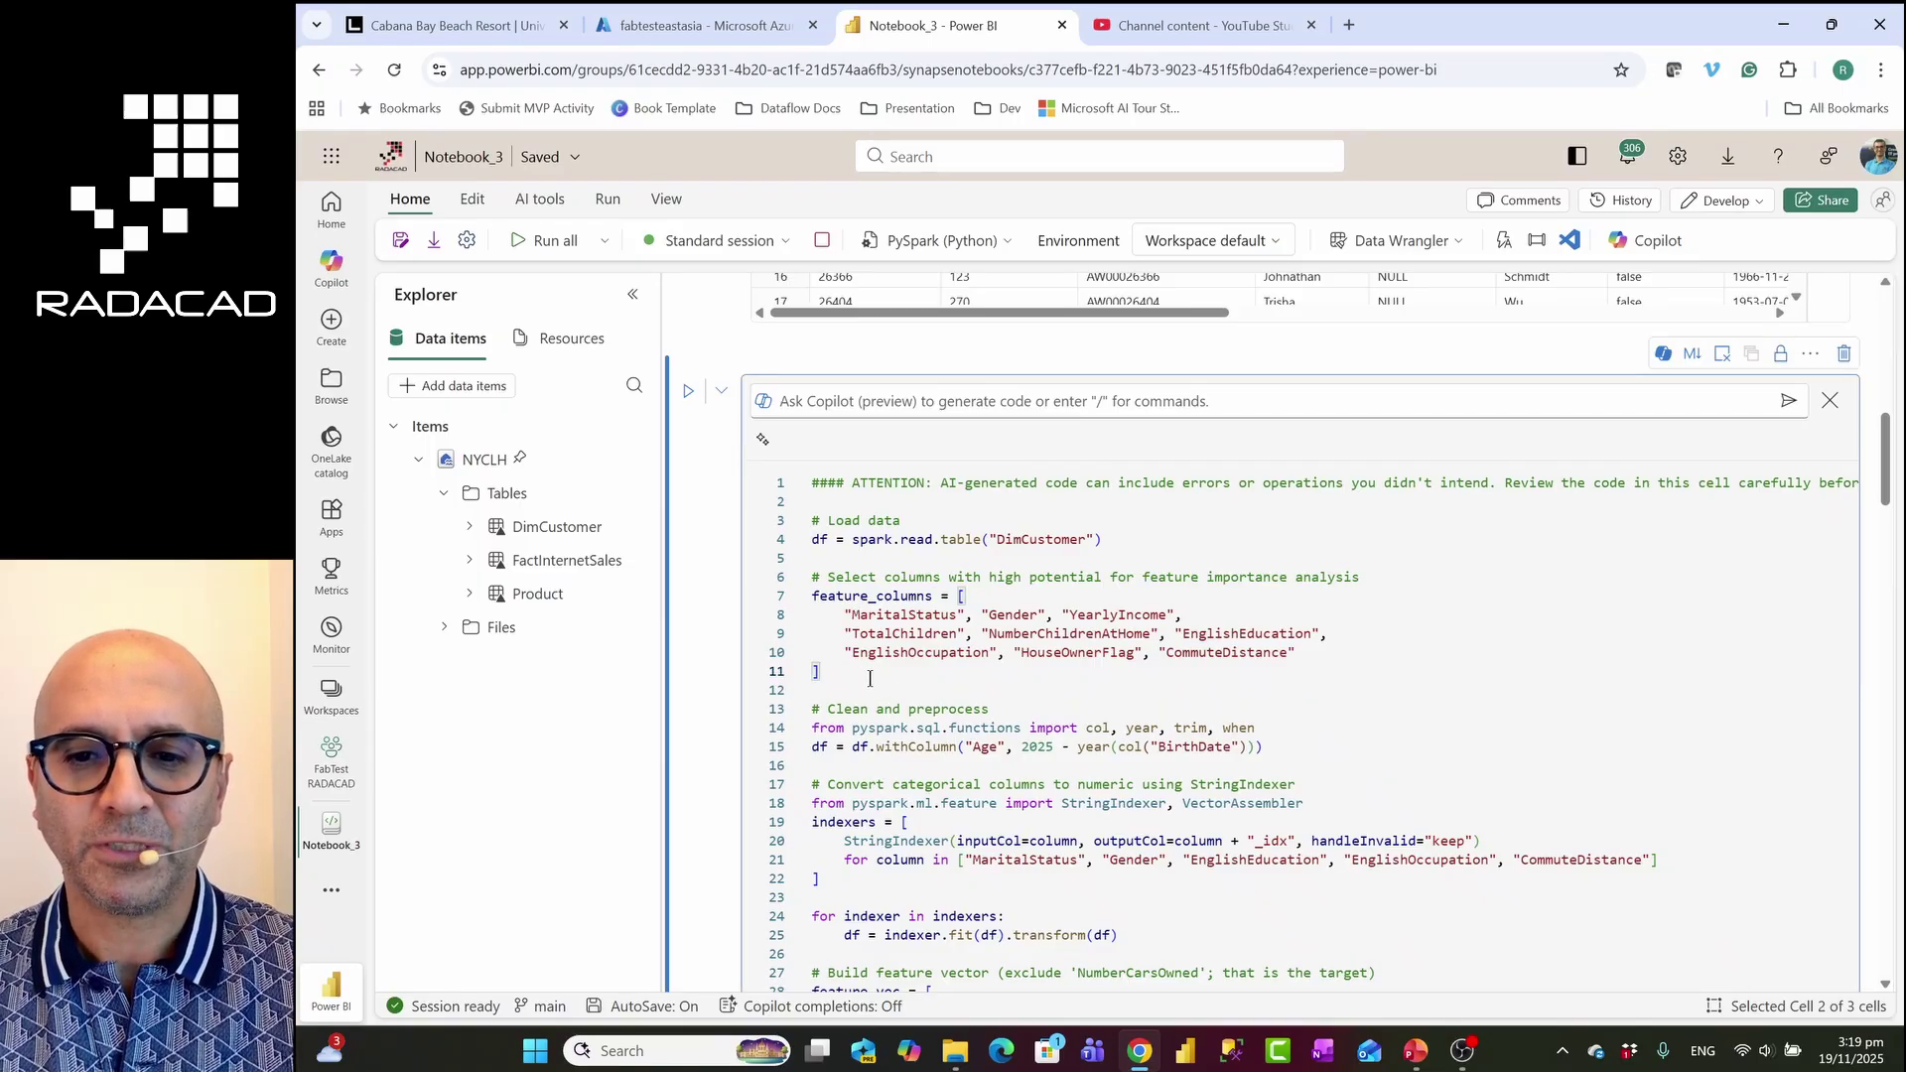
left_click_drag(1266, 747, 957, 750)
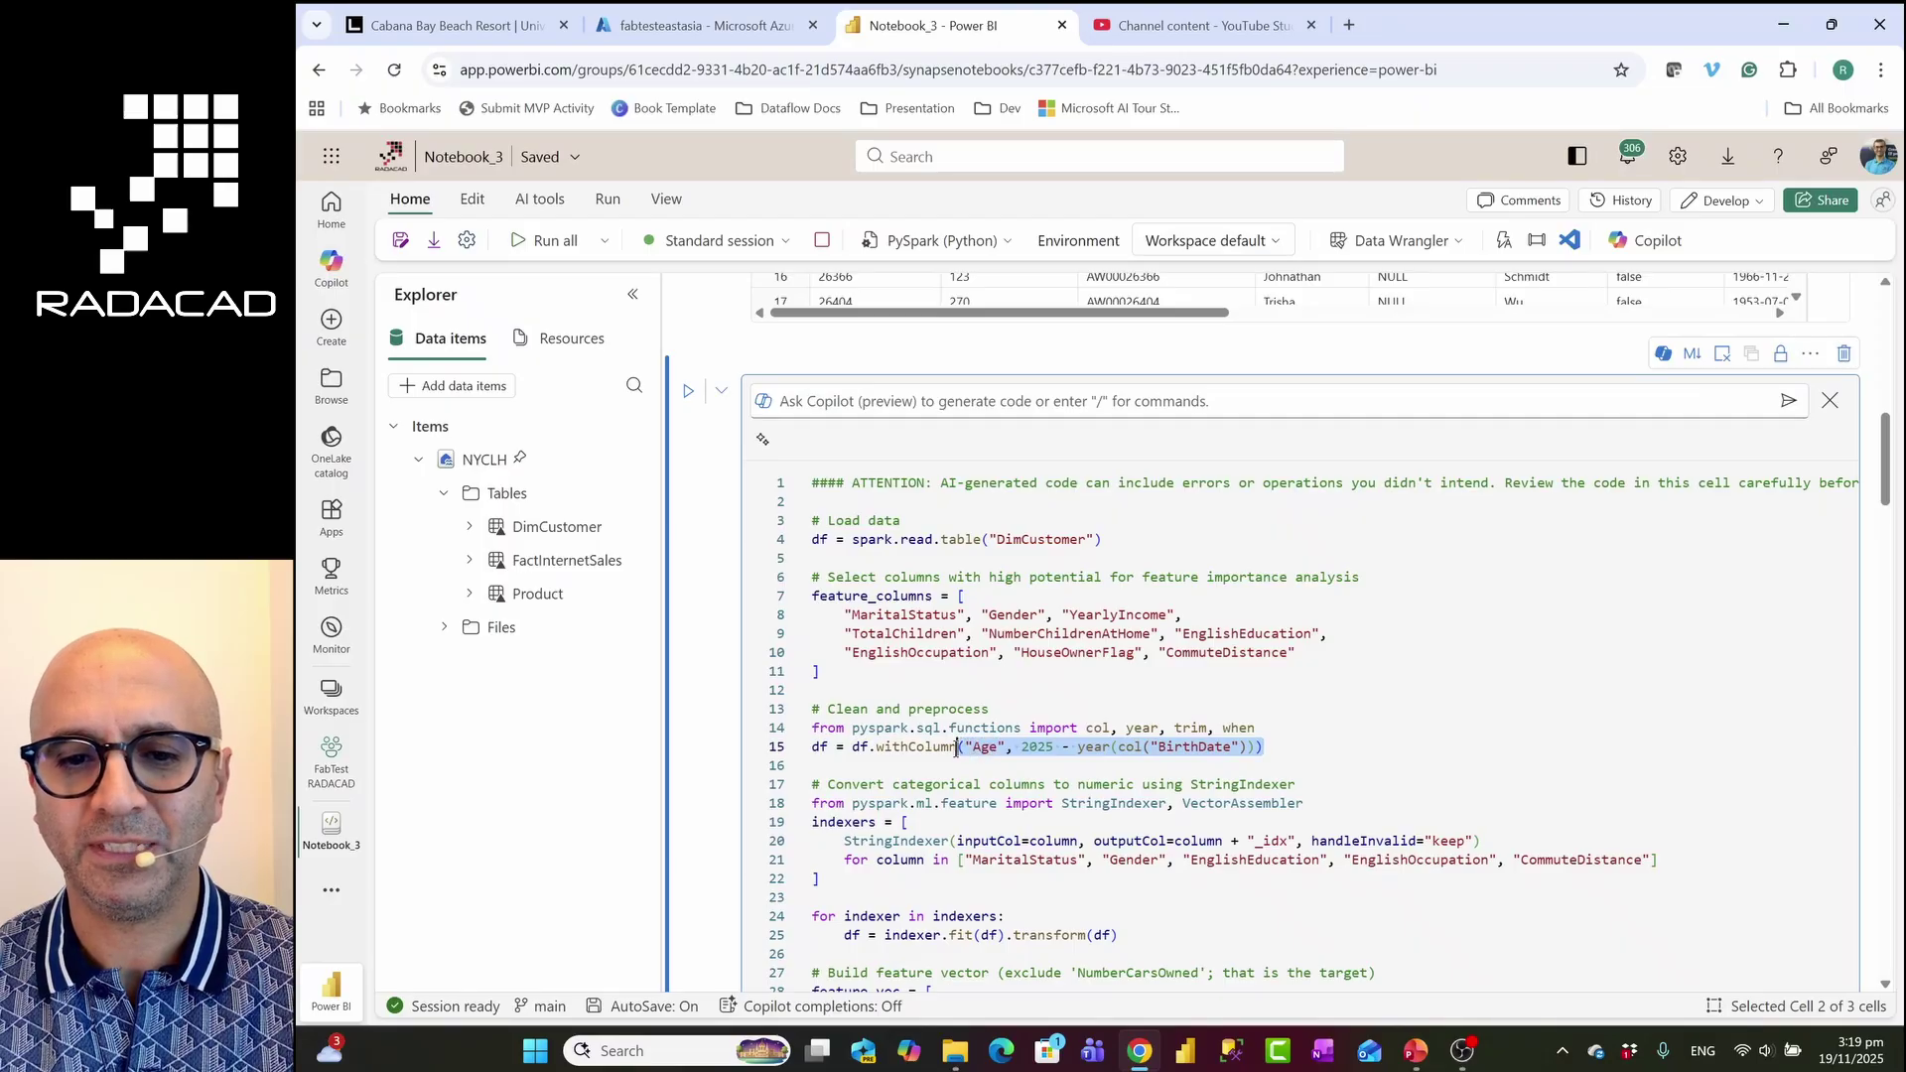
left_click(983, 759)
left_click_drag(1265, 747, 952, 751)
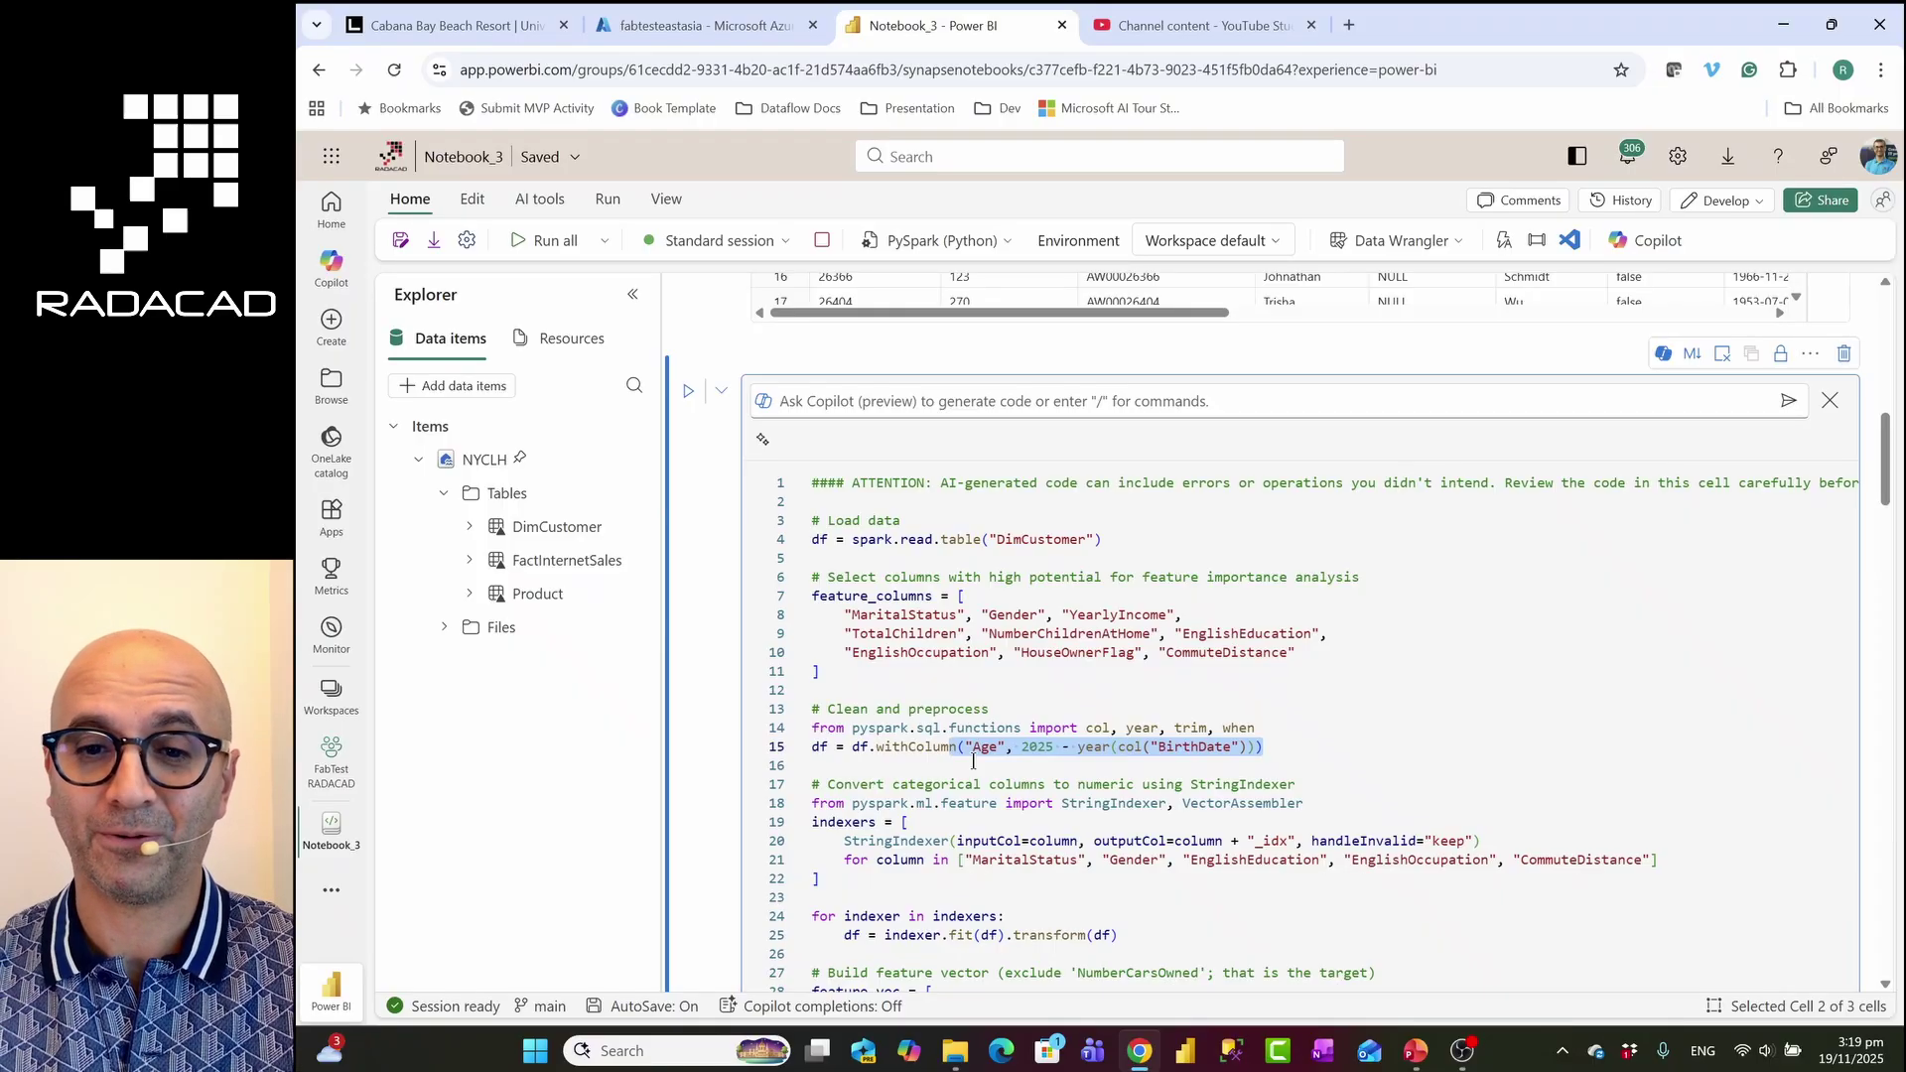
left_click(1282, 746)
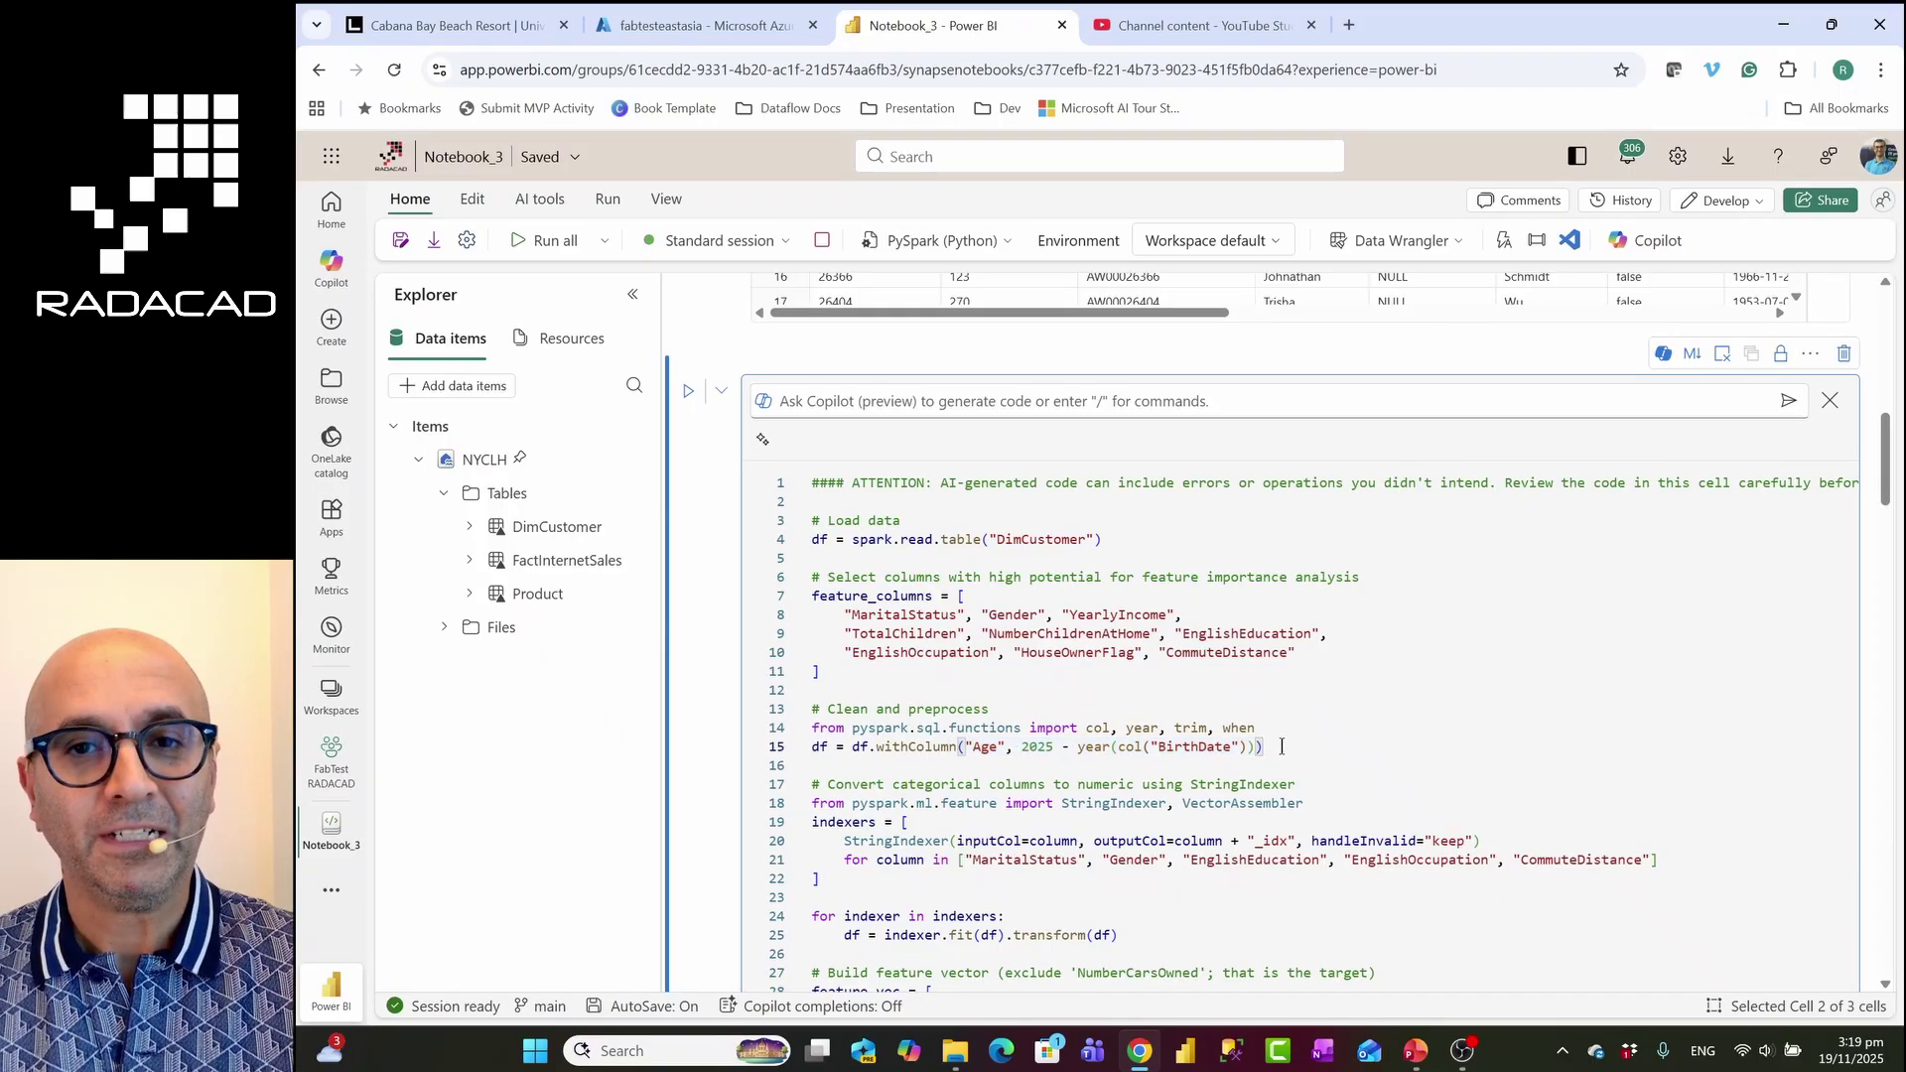